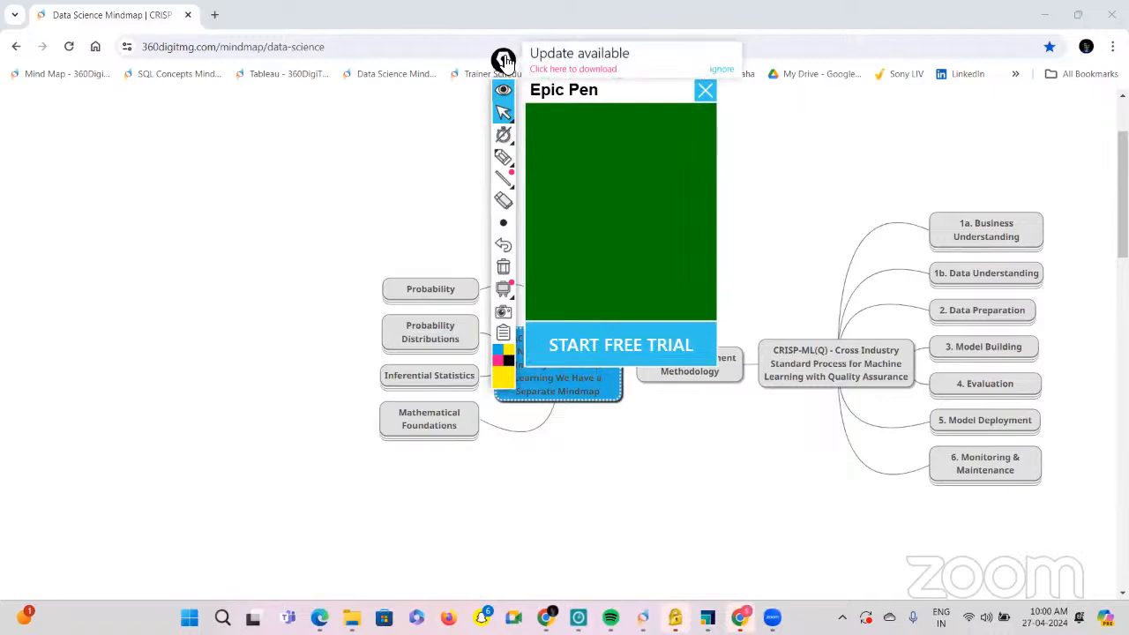
Move the Epic Pen toolbar to the screen's edge, away from the mind map, and dismiss its update notice and trial advert.
{"action": "left_click_drag", "start_coordinate": [505, 62], "coordinate": [1101, 252]}
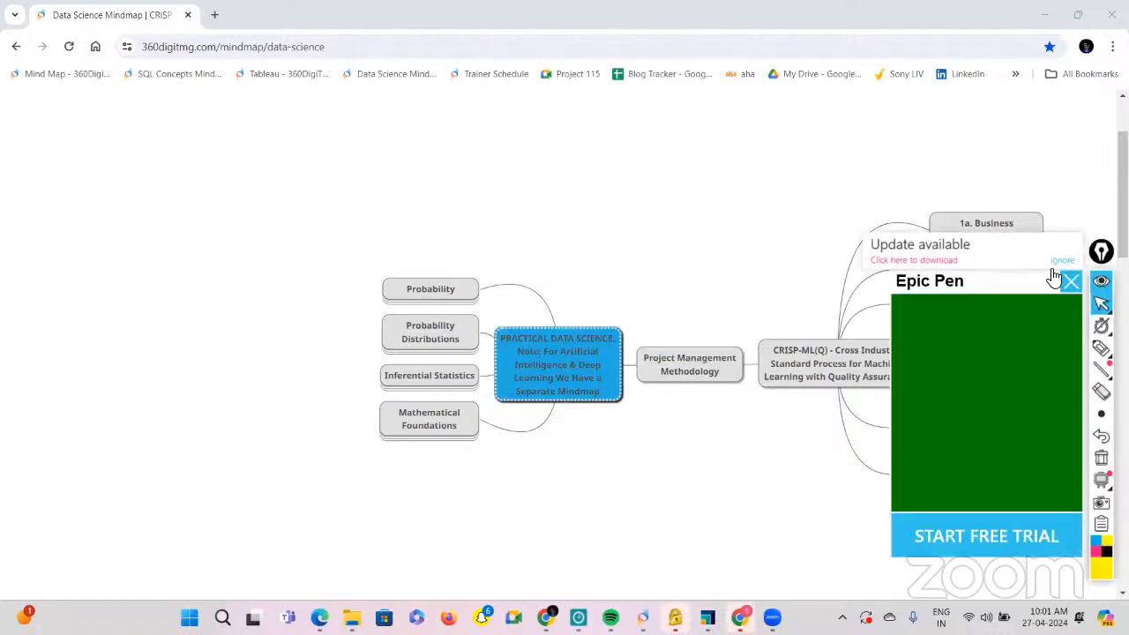
{"action": "left_click", "coordinate": [1059, 263]}
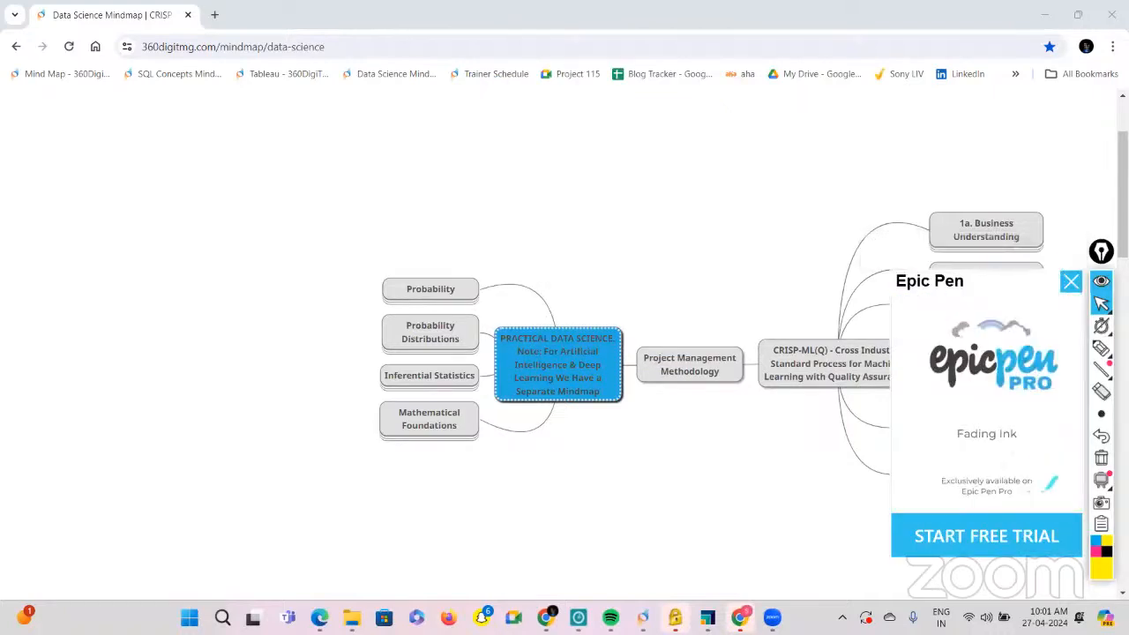
{"action": "left_click", "coordinate": [1070, 282]}
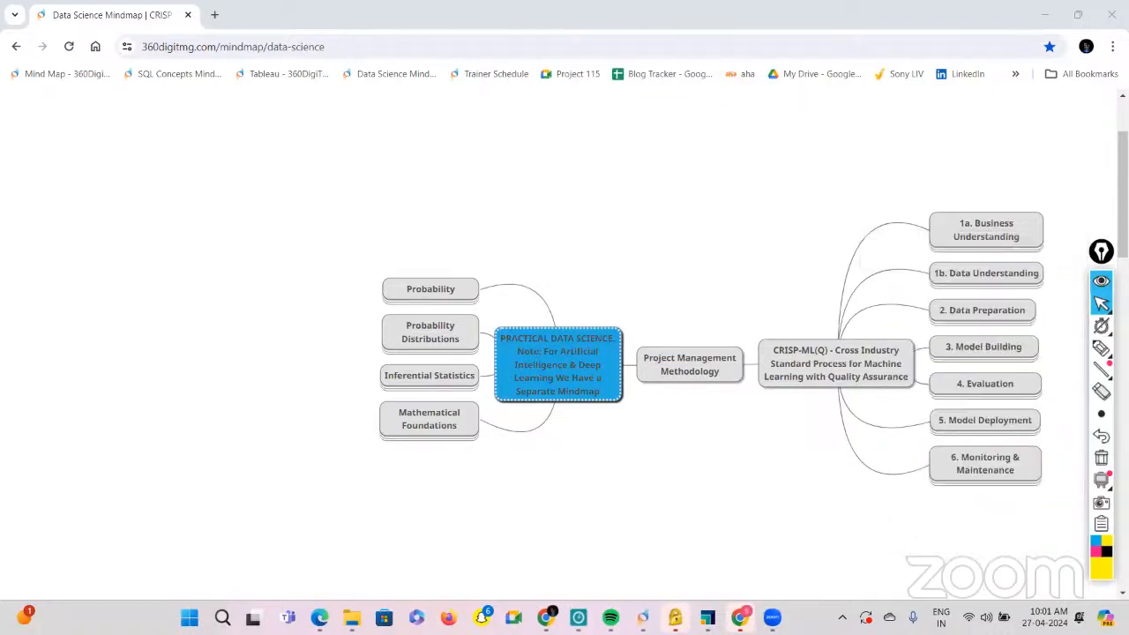
Switch to RapidMiner Studio, start a blank process and add the Golf data set from the Samples data folder.
{"action": "left_click", "coordinate": [715, 610]}
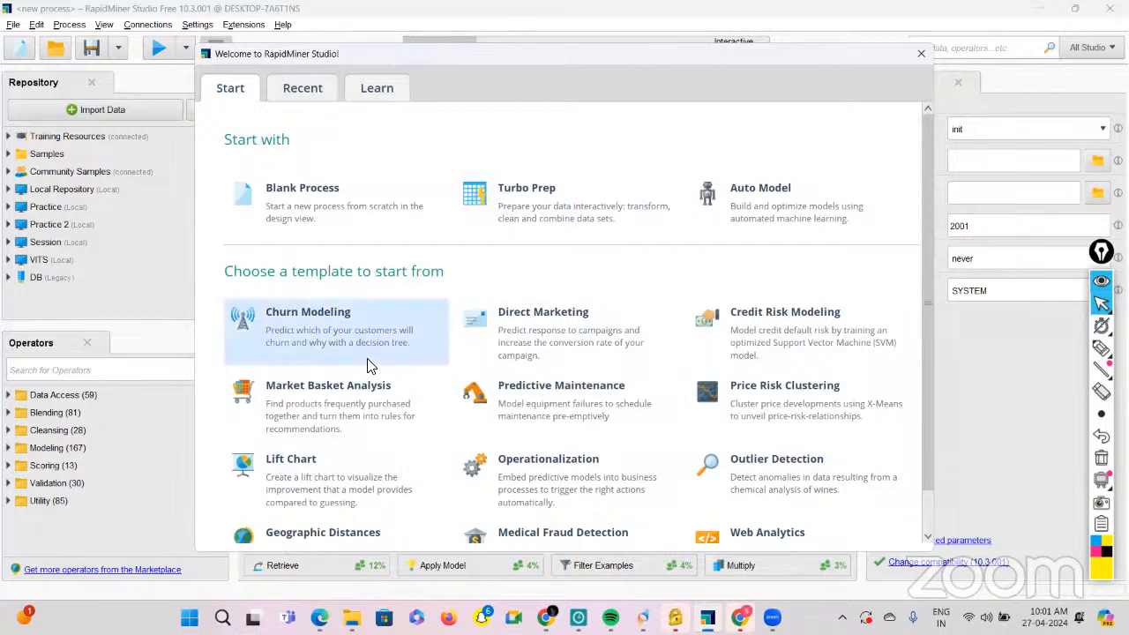
{"action": "left_click", "coordinate": [314, 200]}
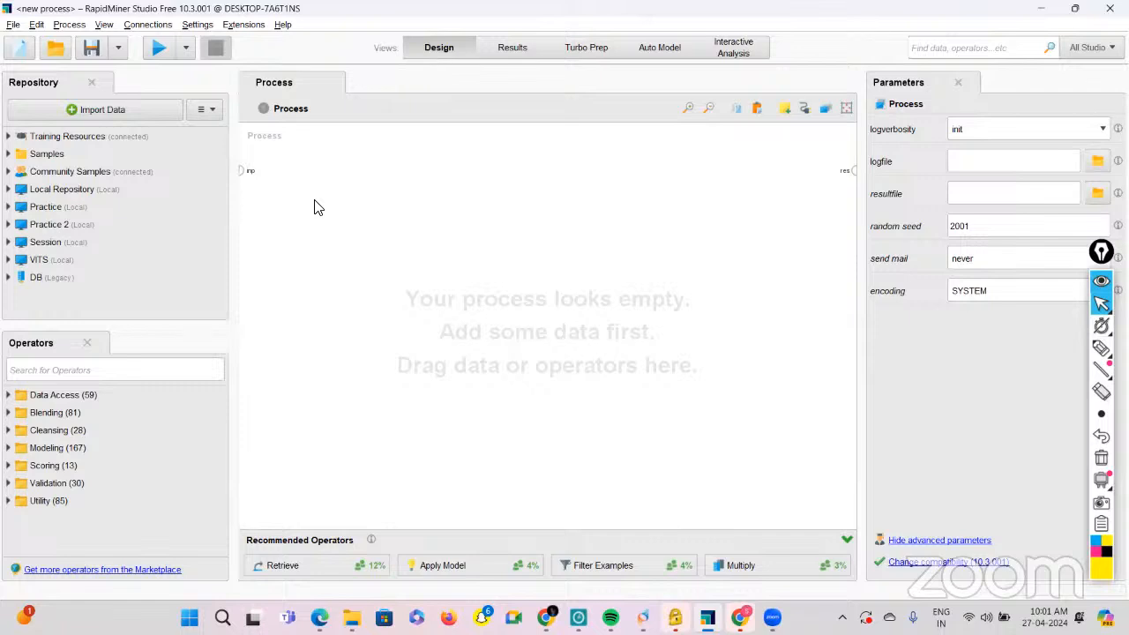
{"action": "left_click", "coordinate": [7, 155]}
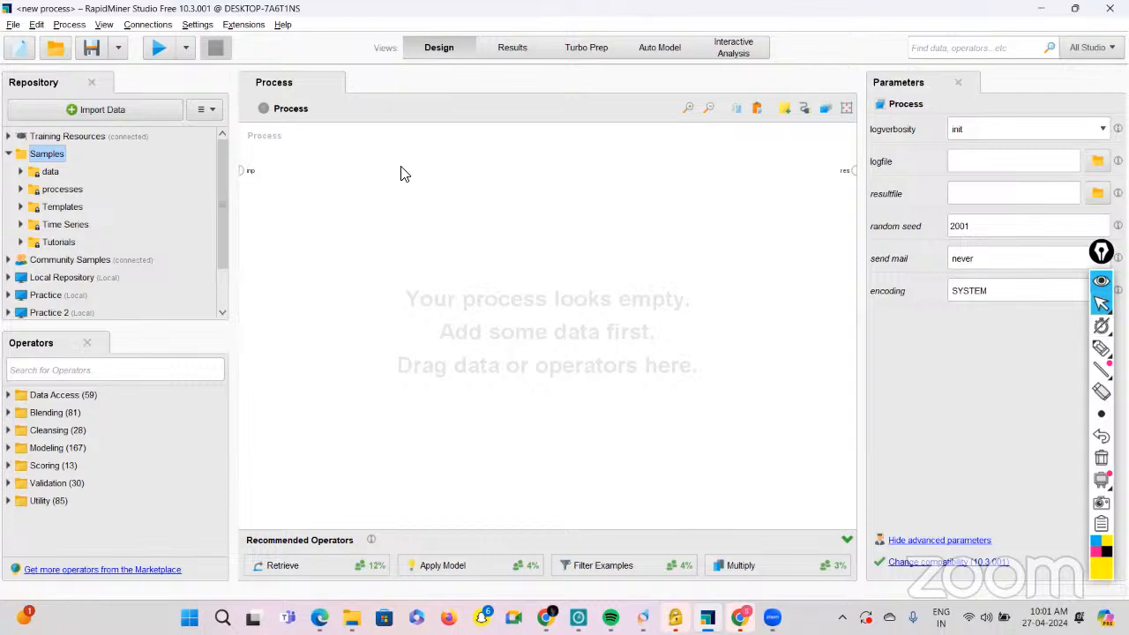
{"action": "left_click", "coordinate": [19, 173]}
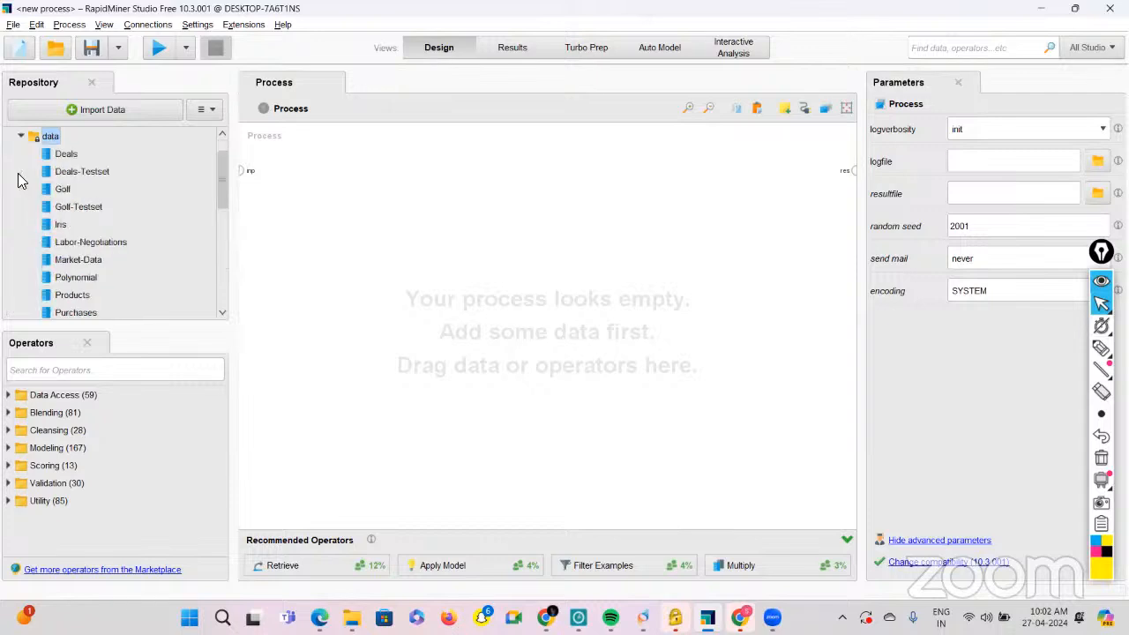
{"action": "left_click_drag", "start_coordinate": [60, 193], "coordinate": [347, 215]}
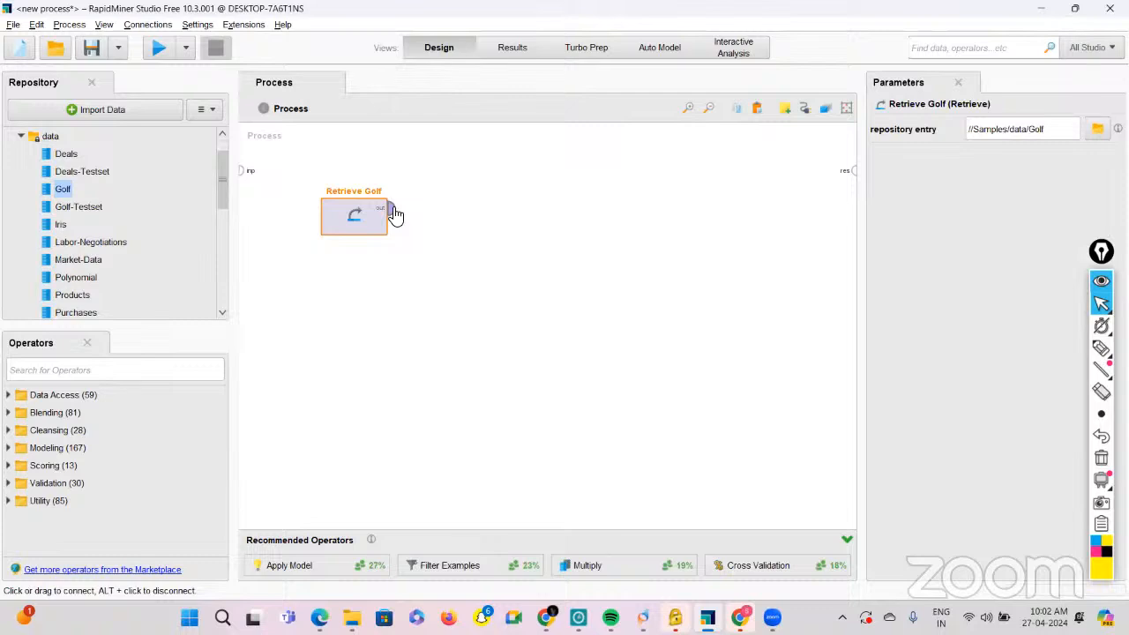
Connect the Retrieve Golf output to the process result port and run the process.
{"action": "mouse_move", "coordinate": [395, 214]}
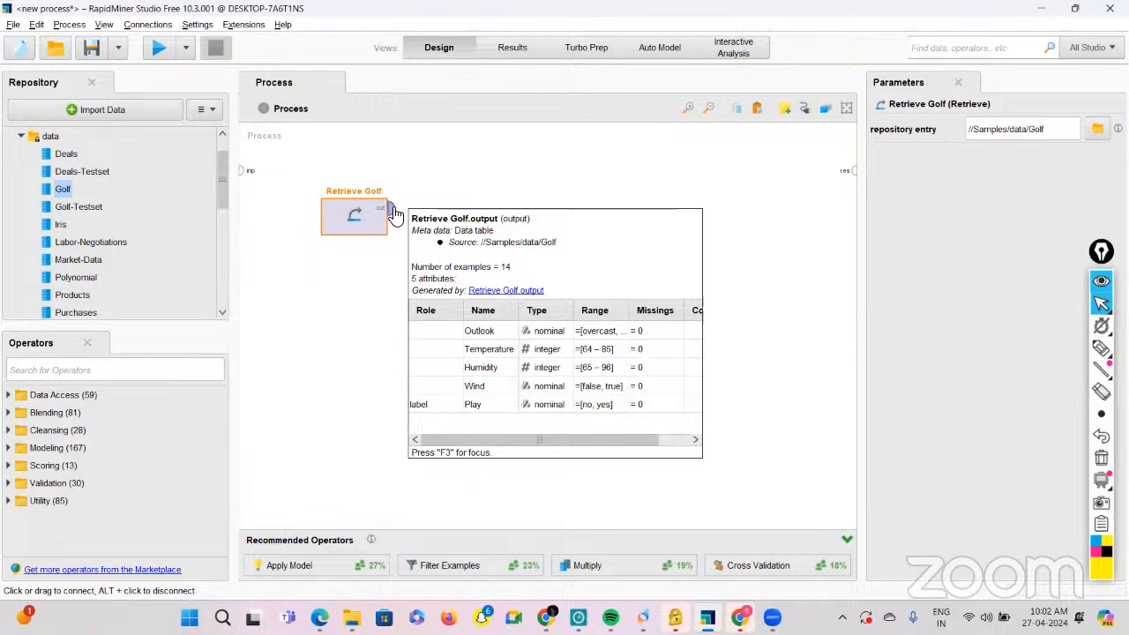
{"action": "left_click", "coordinate": [394, 212]}
{"action": "left_click", "coordinate": [848, 171]}
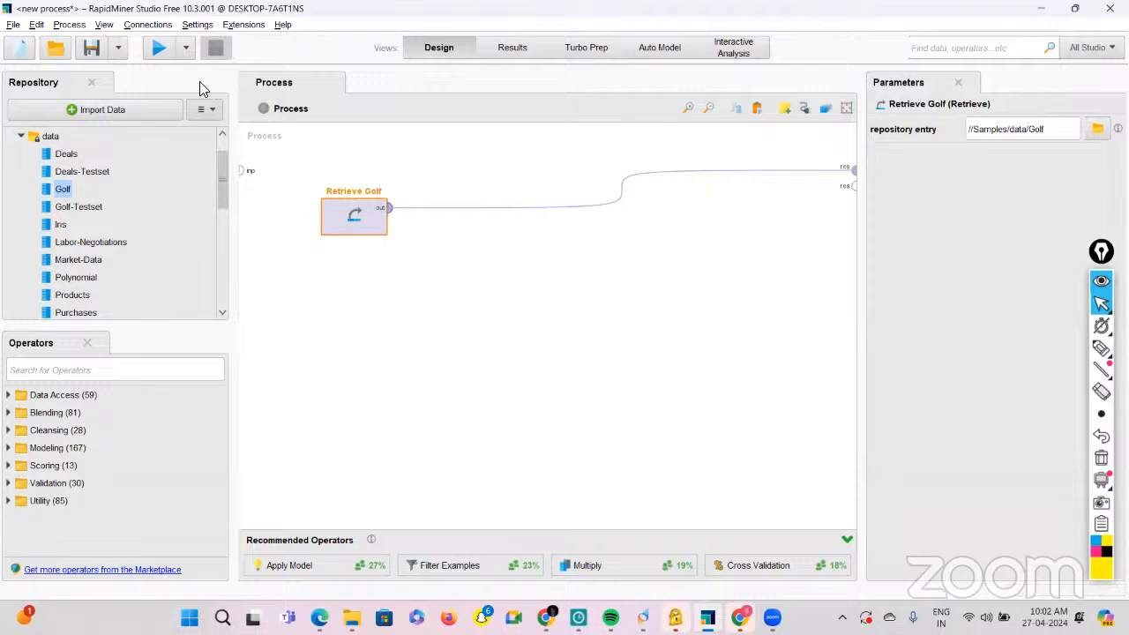
{"action": "left_click", "coordinate": [160, 50]}
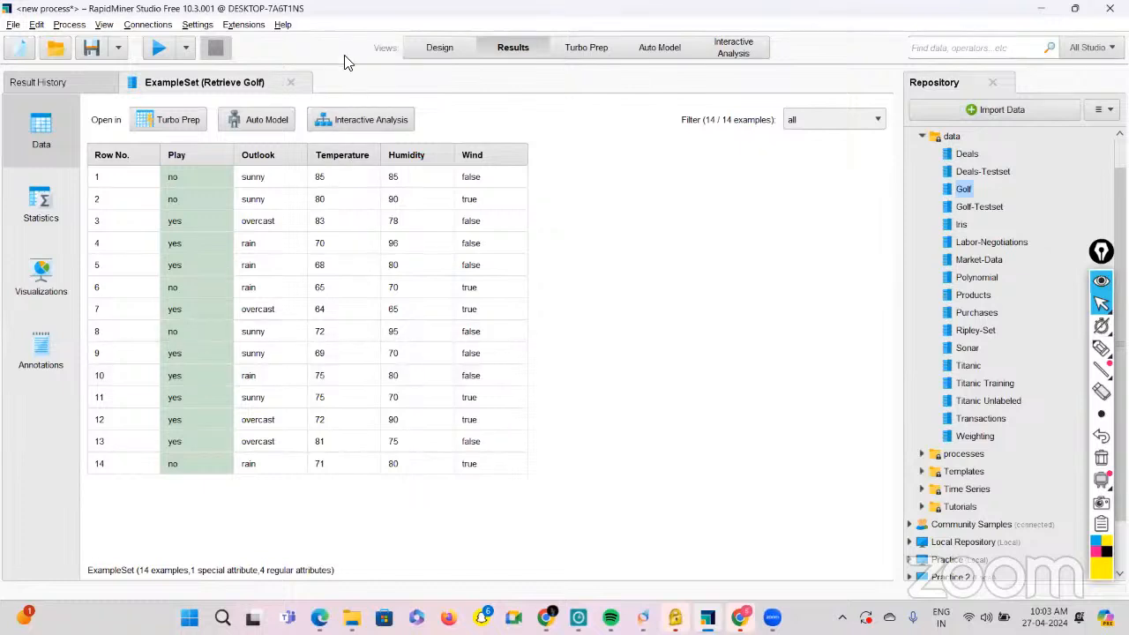
Return to the process design and insert a Generate Attributes operator into the connection after Retrieve Golf.
{"action": "left_click", "coordinate": [438, 50]}
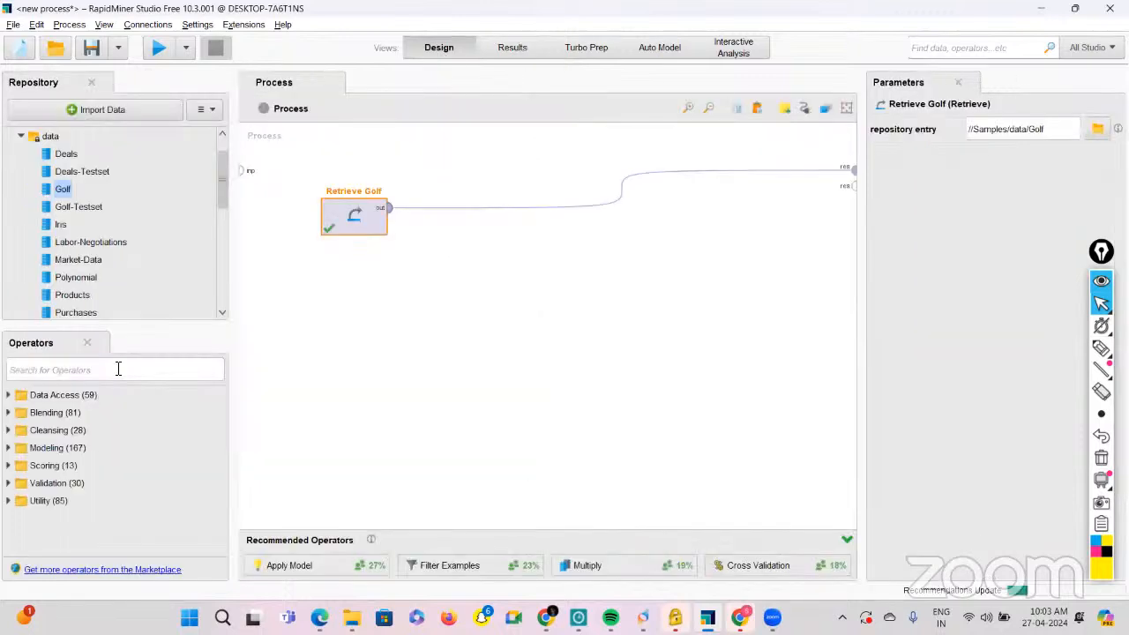
{"action": "left_click", "coordinate": [118, 369]}
{"action": "type", "text": "gener"}
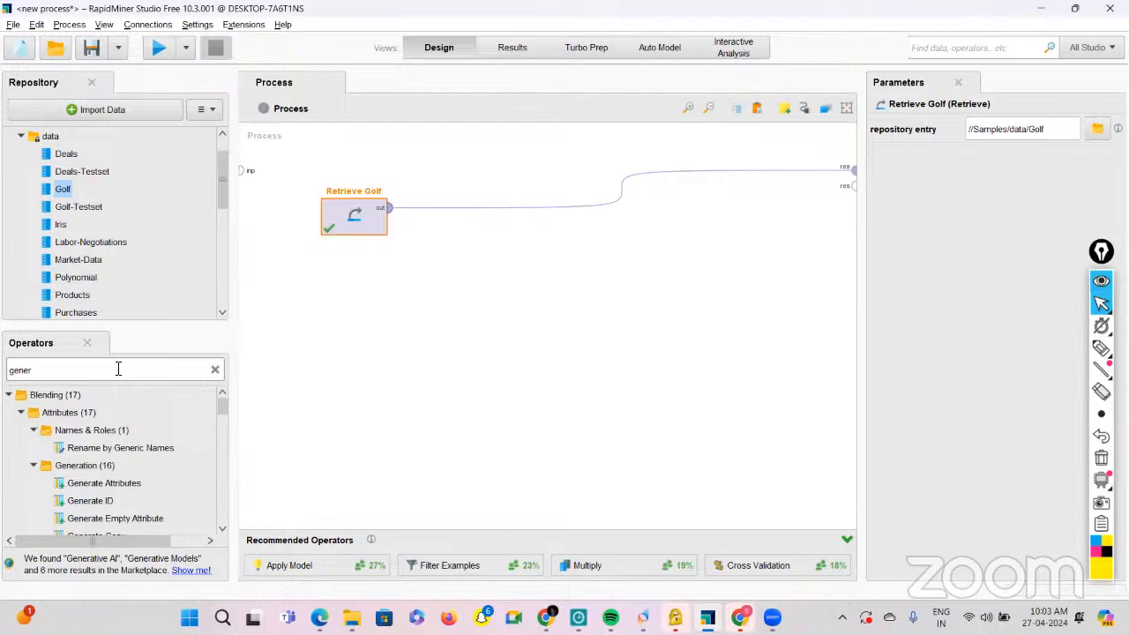
{"action": "type", "text": "ate attrib"}
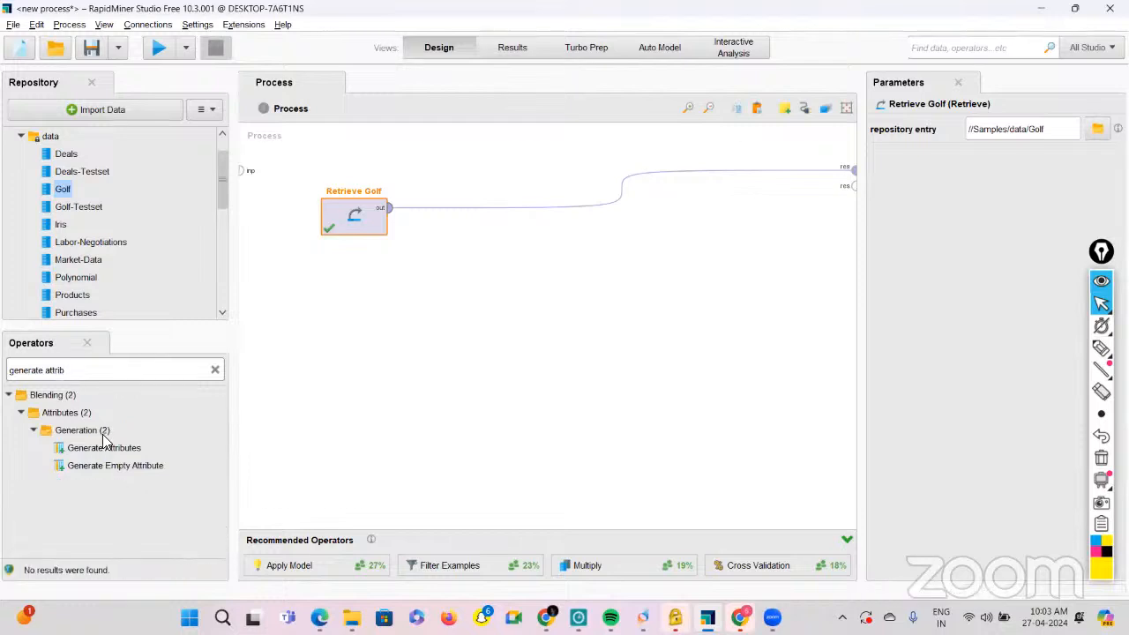
{"action": "left_click_drag", "start_coordinate": [100, 444], "coordinate": [104, 453]}
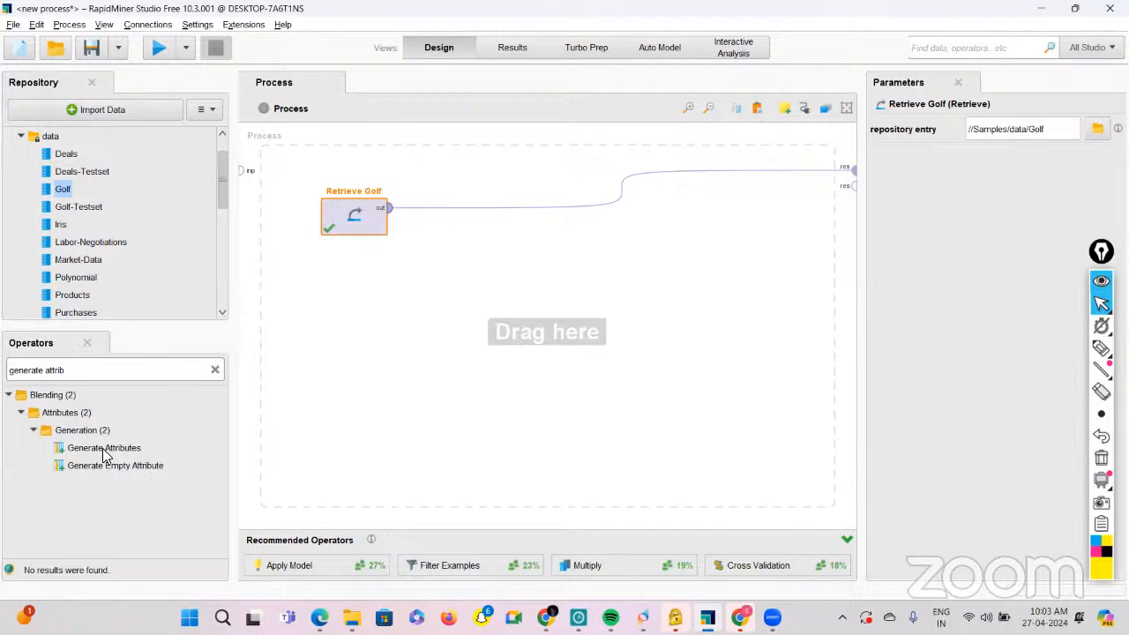
{"action": "left_click_drag", "start_coordinate": [120, 450], "coordinate": [471, 224]}
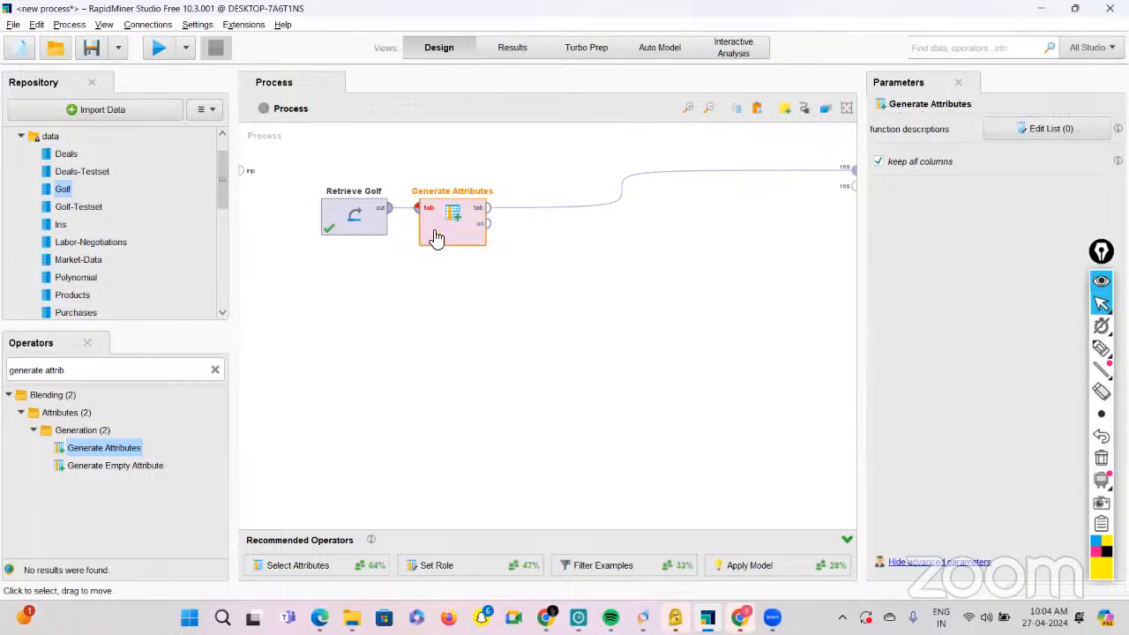
Open the function descriptions of Generate Attributes and name the new column Play_encoded.
{"action": "left_click", "coordinate": [1037, 132]}
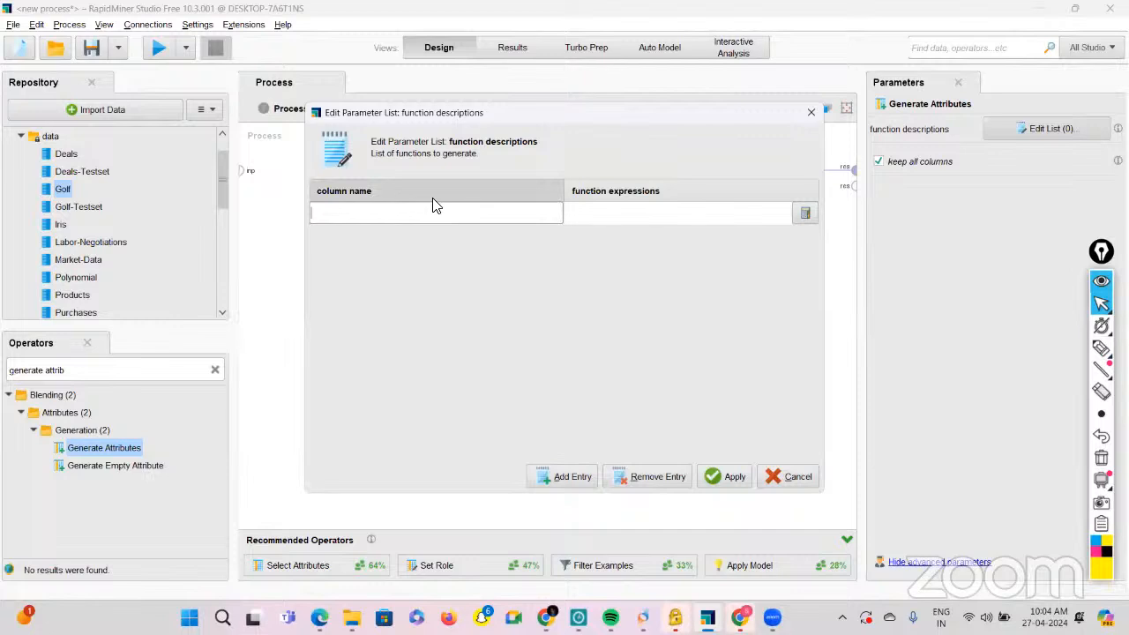
{"action": "type", "text": "Play_encoded"}
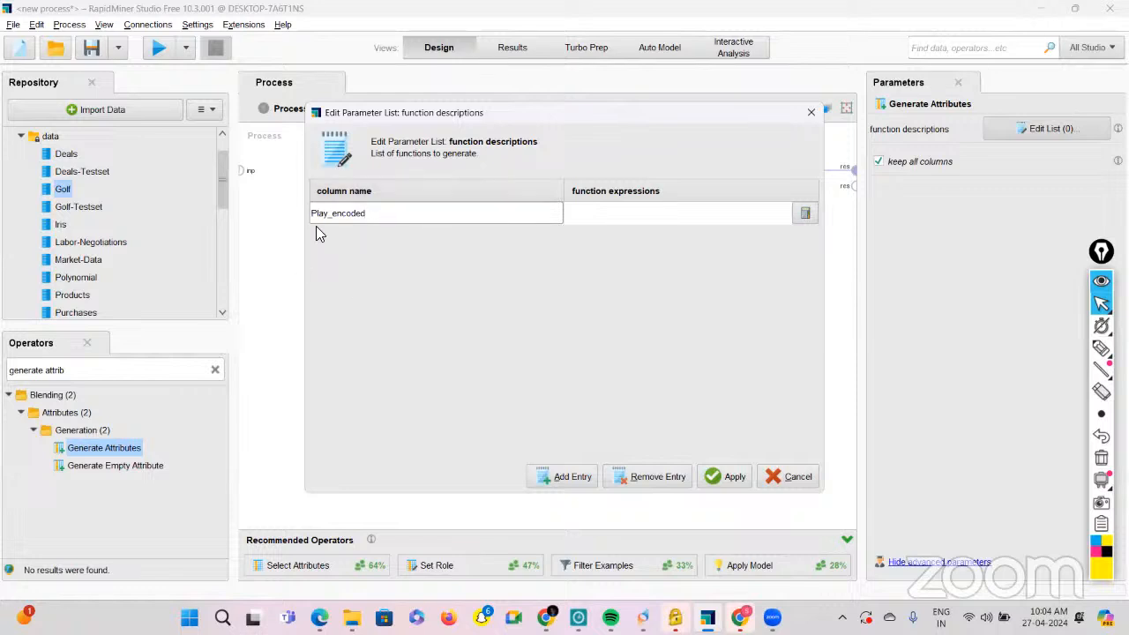
{"action": "left_click", "coordinate": [600, 220]}
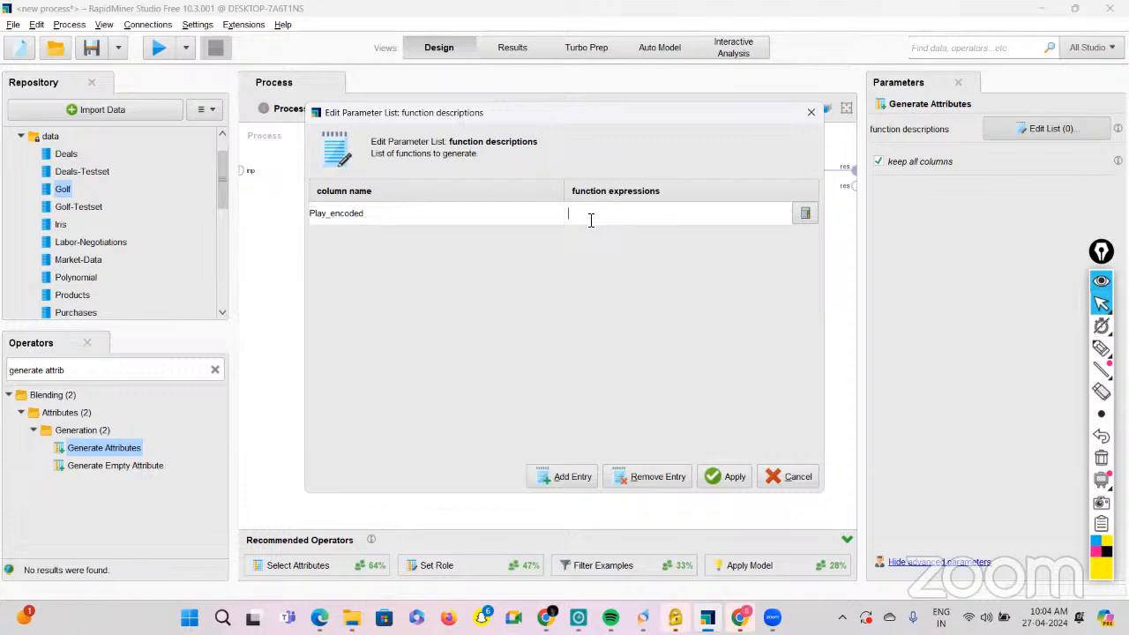
Handwrite an underlined "play" and "categ" in blue beside the dialog, with "categ" branching to Y and N.
{"action": "left_click", "coordinate": [1101, 353]}
{"action": "left_click", "coordinate": [1103, 353]}
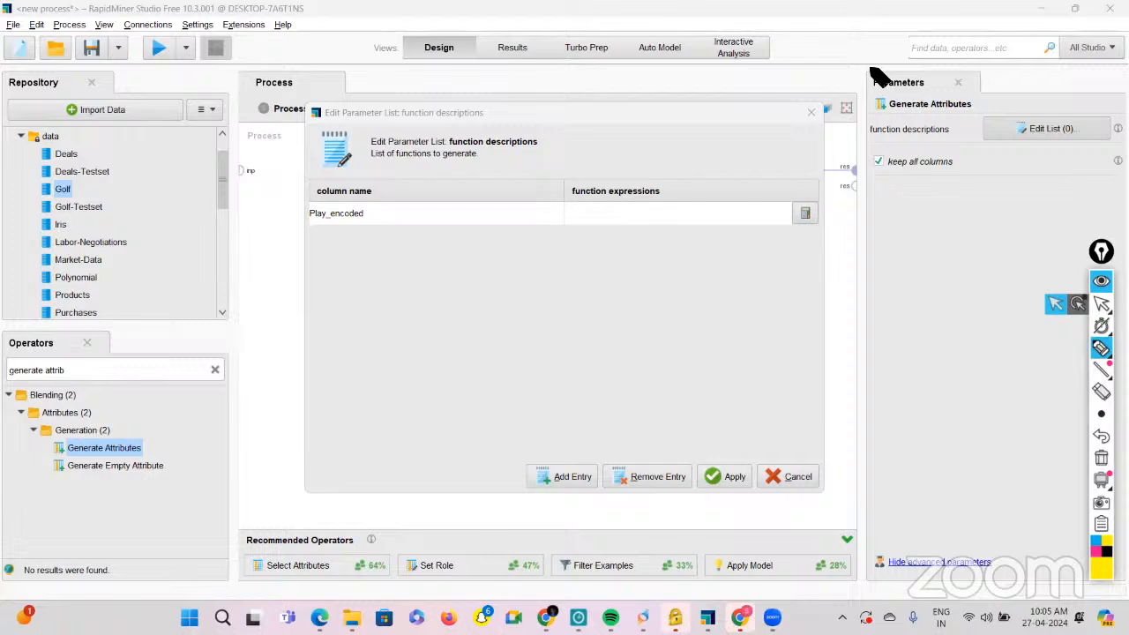
{"action": "left_click_drag", "start_coordinate": [918, 256], "coordinate": [919, 276]}
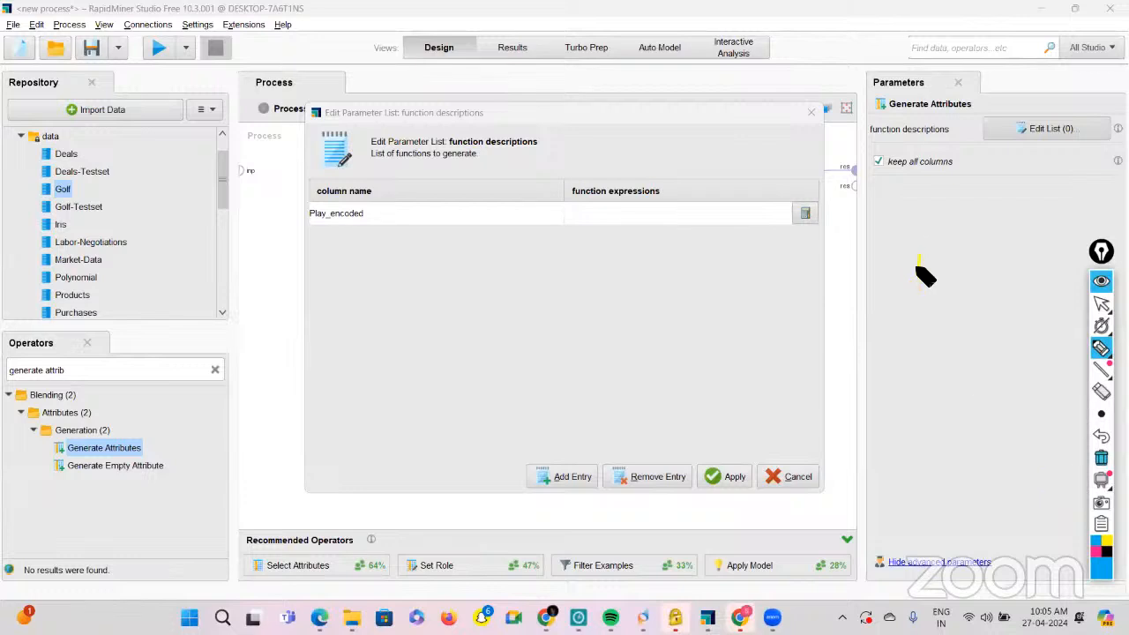
{"action": "mouse_move", "coordinate": [915, 251]}
{"action": "left_mouse_down"}
{"action": "mouse_move", "coordinate": [918, 265]}
{"action": "mouse_move", "coordinate": [966, 271]}
{"action": "left_mouse_up"}
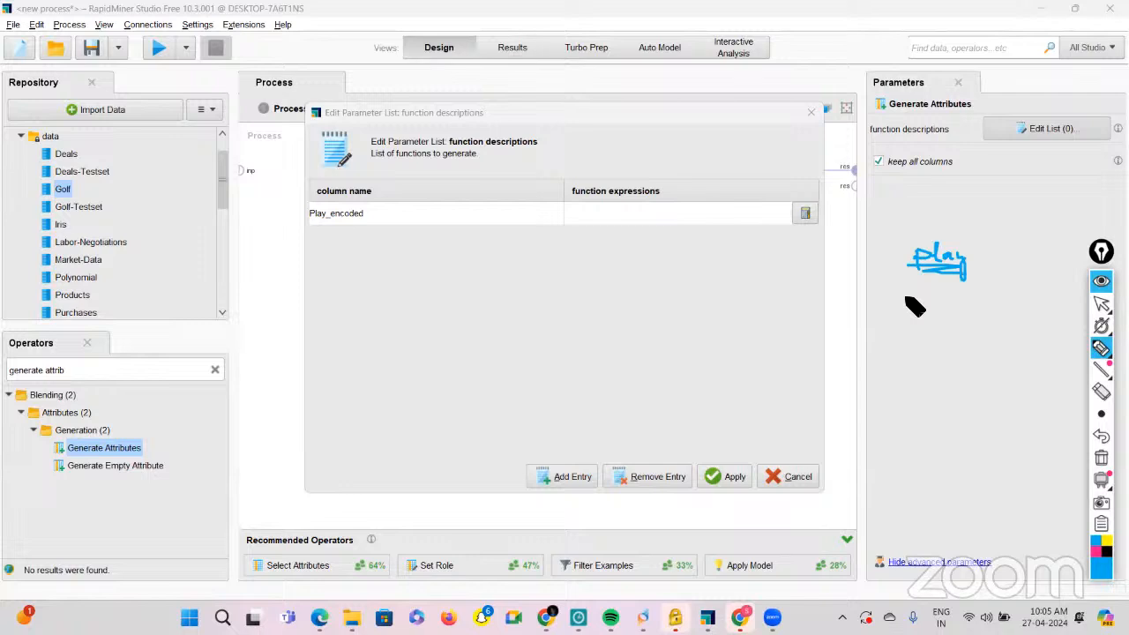
{"action": "mouse_move", "coordinate": [907, 298]}
{"action": "left_mouse_down"}
{"action": "mouse_move", "coordinate": [927, 313]}
{"action": "mouse_move", "coordinate": [965, 310]}
{"action": "mouse_move", "coordinate": [933, 325]}
{"action": "mouse_move", "coordinate": [1027, 298]}
{"action": "mouse_move", "coordinate": [1039, 305]}
{"action": "mouse_move", "coordinate": [1028, 329]}
{"action": "mouse_move", "coordinate": [1053, 306]}
{"action": "mouse_move", "coordinate": [1065, 311]}
{"action": "left_mouse_up"}
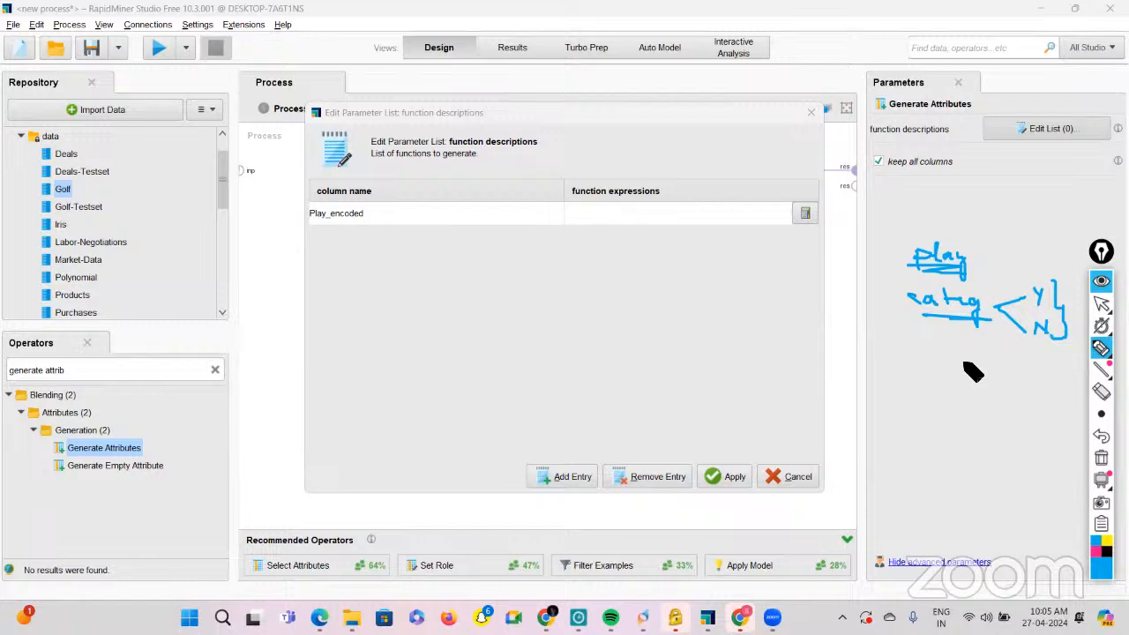
Handwrite "number" with an underlined two-line note beneath it, then return the annotation tool to the normal cursor.
{"action": "left_click_drag", "start_coordinate": [962, 371], "coordinate": [1042, 365]}
{"action": "left_click", "coordinate": [1032, 365]}
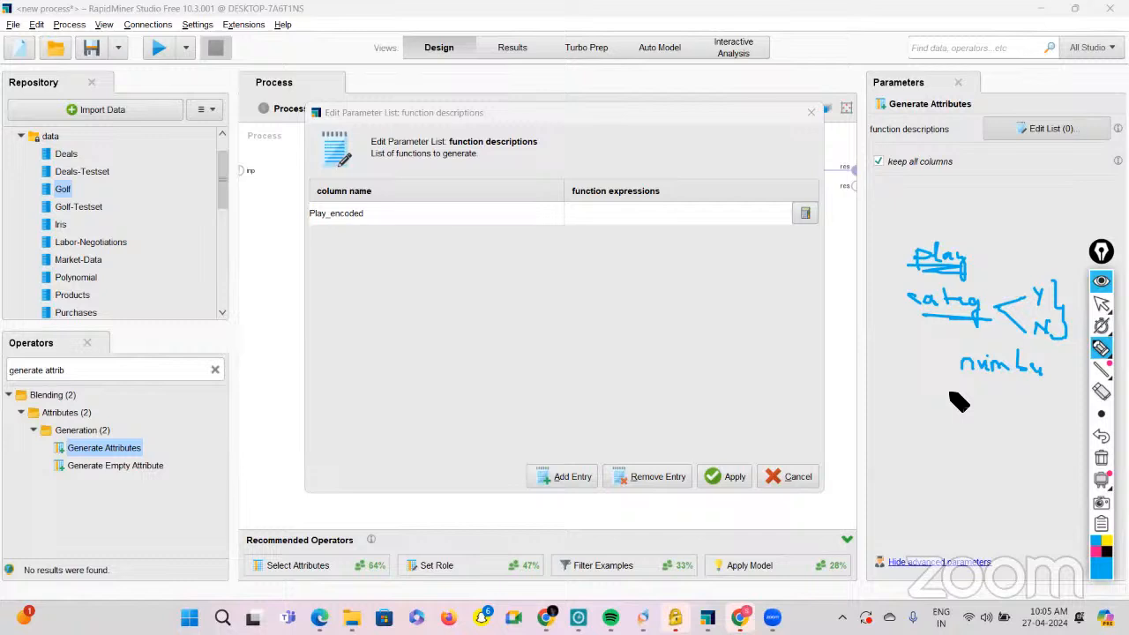
{"action": "left_click_drag", "start_coordinate": [952, 394], "coordinate": [960, 402]}
{"action": "left_click_drag", "start_coordinate": [968, 391], "coordinate": [961, 411]}
{"action": "left_click_drag", "start_coordinate": [974, 406], "coordinate": [987, 406]}
{"action": "mouse_move", "coordinate": [996, 398]}
{"action": "left_mouse_down"}
{"action": "mouse_move", "coordinate": [996, 412]}
{"action": "mouse_move", "coordinate": [962, 394]}
{"action": "mouse_move", "coordinate": [1000, 424]}
{"action": "mouse_move", "coordinate": [1012, 403]}
{"action": "mouse_move", "coordinate": [990, 411]}
{"action": "mouse_move", "coordinate": [987, 438]}
{"action": "mouse_move", "coordinate": [1017, 438]}
{"action": "left_mouse_up"}
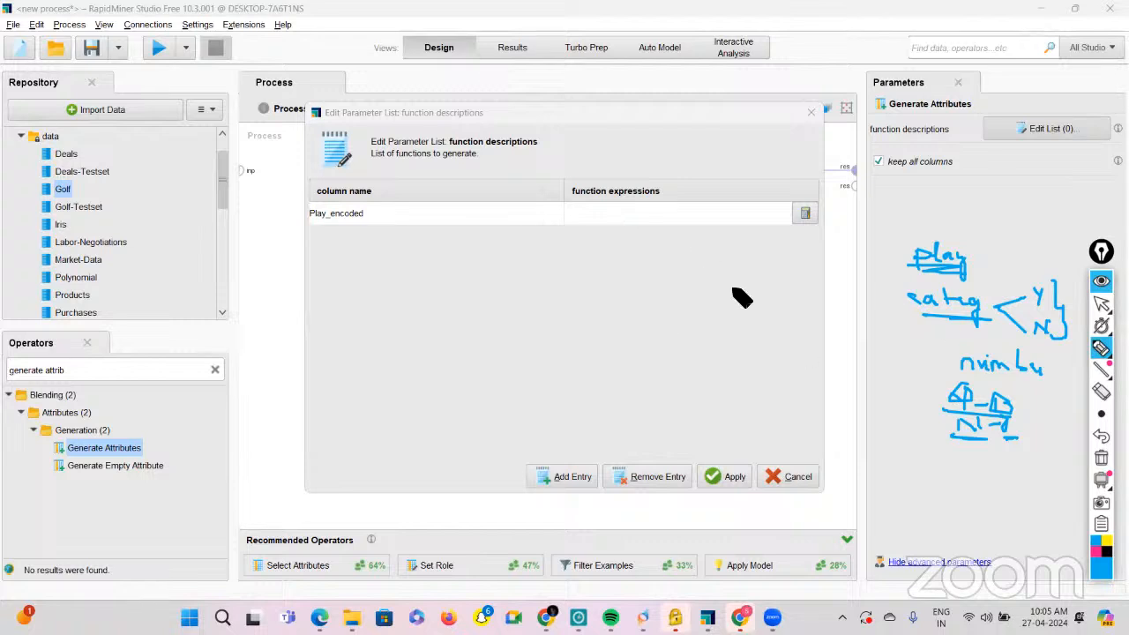
{"action": "left_click", "coordinate": [1100, 311]}
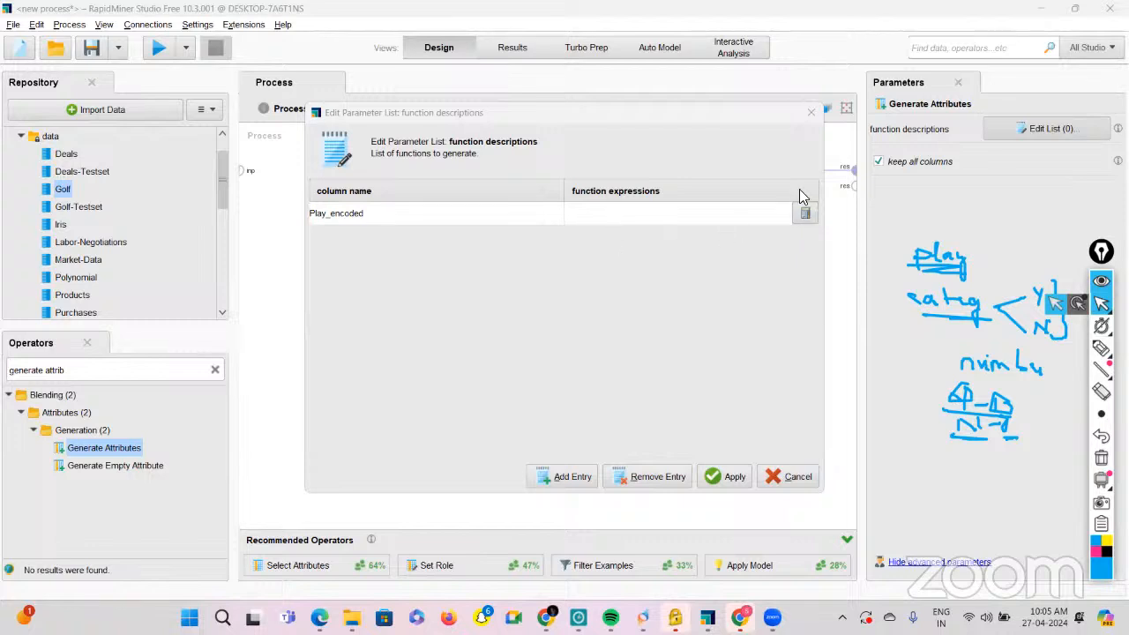
Open the expression editor for Play_encoded and insert the logical if function.
{"action": "left_click", "coordinate": [805, 214]}
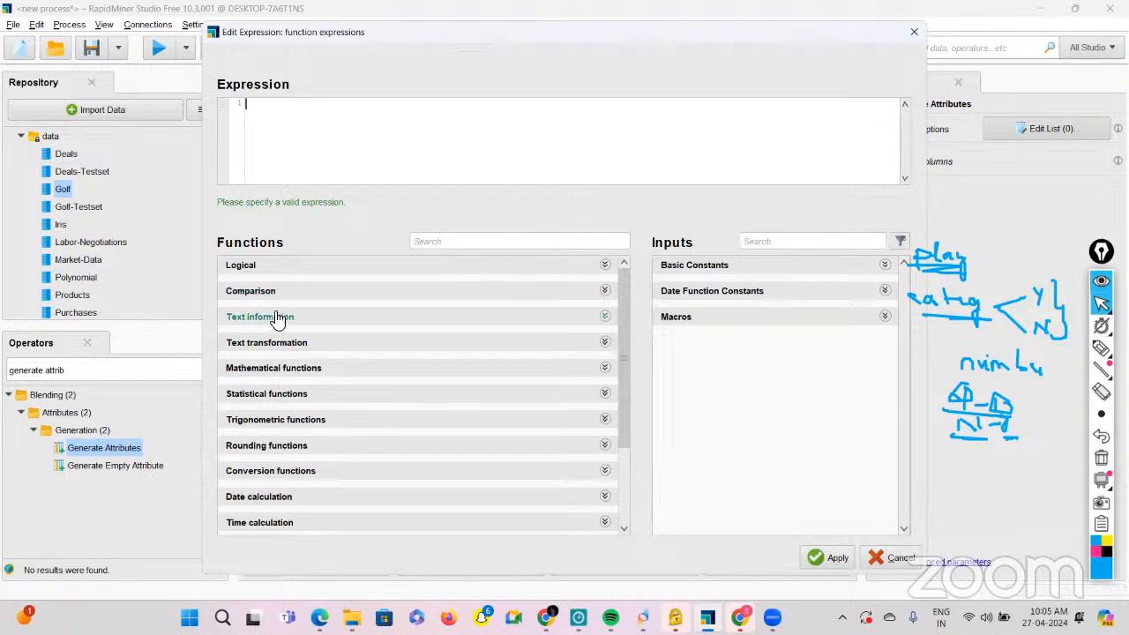
{"action": "scroll", "coordinate": [358, 373], "scroll_direction": "down", "scroll_amount": 3}
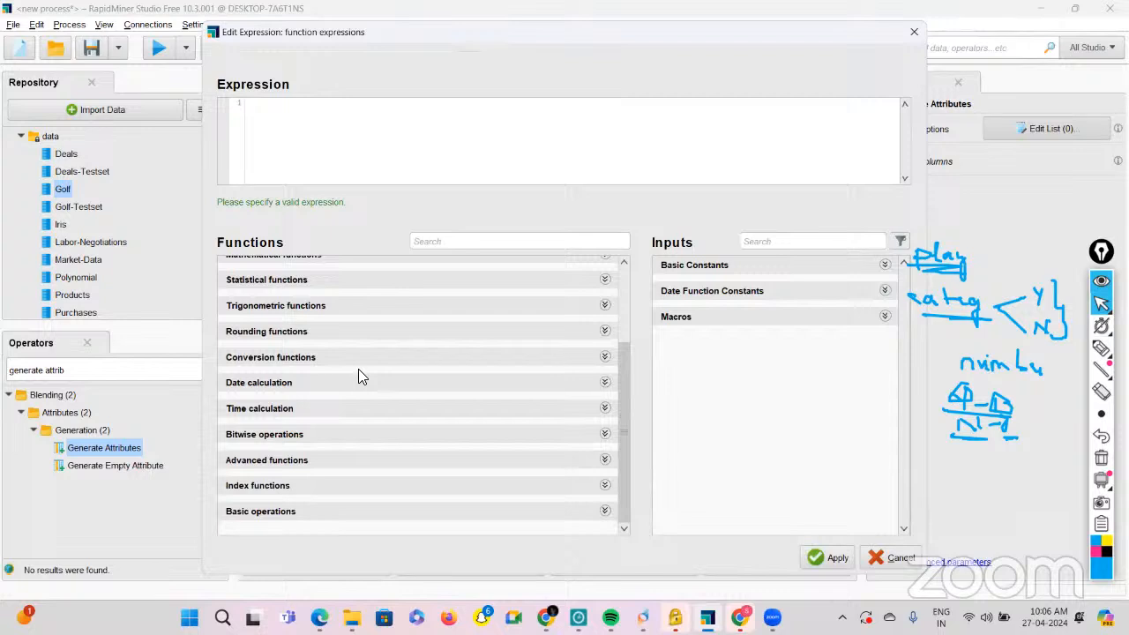
{"action": "scroll", "coordinate": [359, 375], "scroll_direction": "up", "scroll_amount": 3}
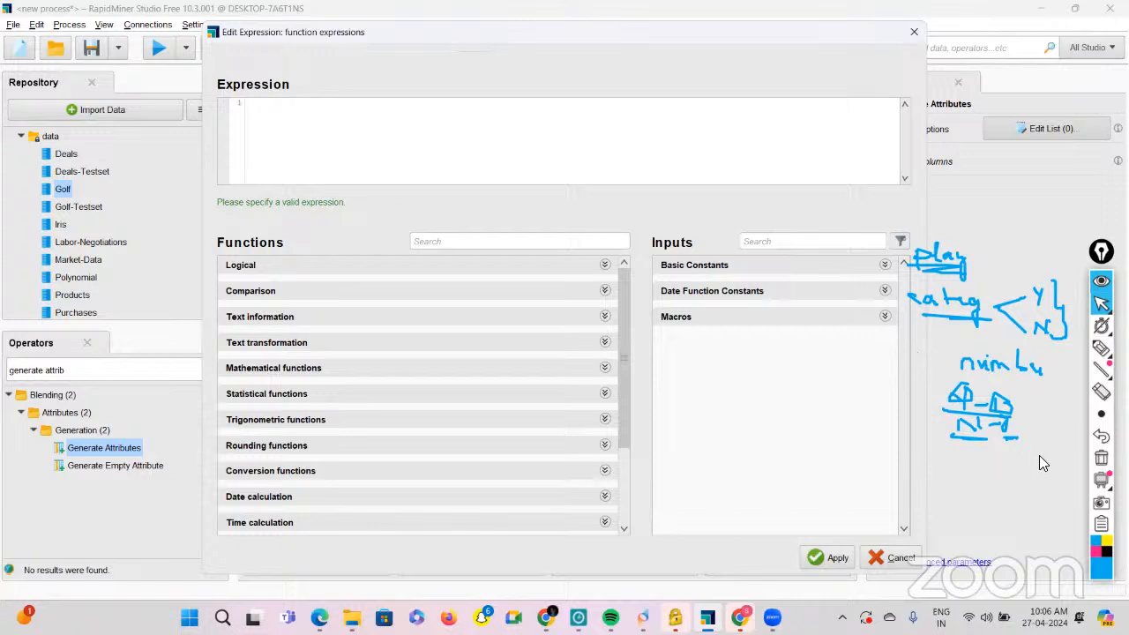
{"action": "left_click", "coordinate": [604, 267]}
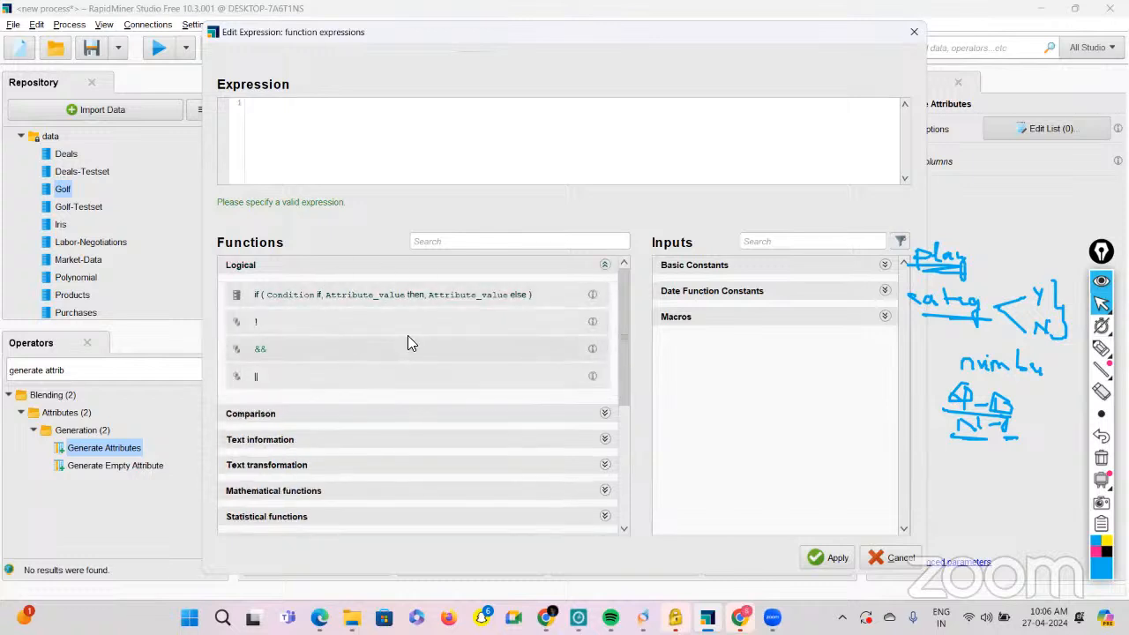
{"action": "left_click", "coordinate": [300, 299]}
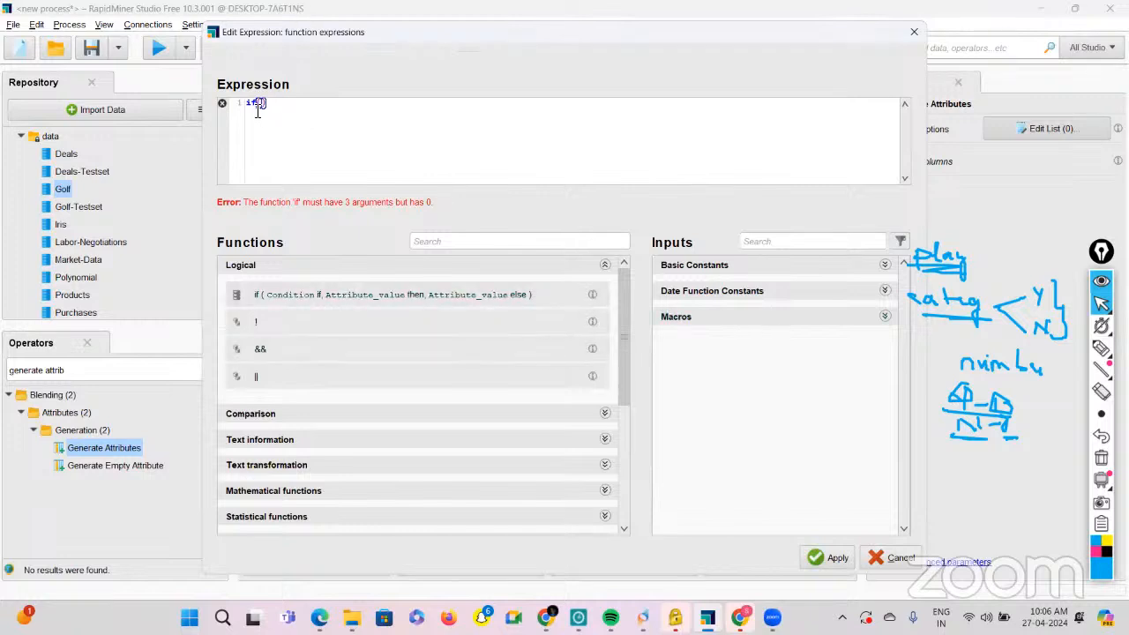
Fill in the arguments so that the expression reads if(Play=="yes",1,0).
{"action": "type", "text": "Play=="}
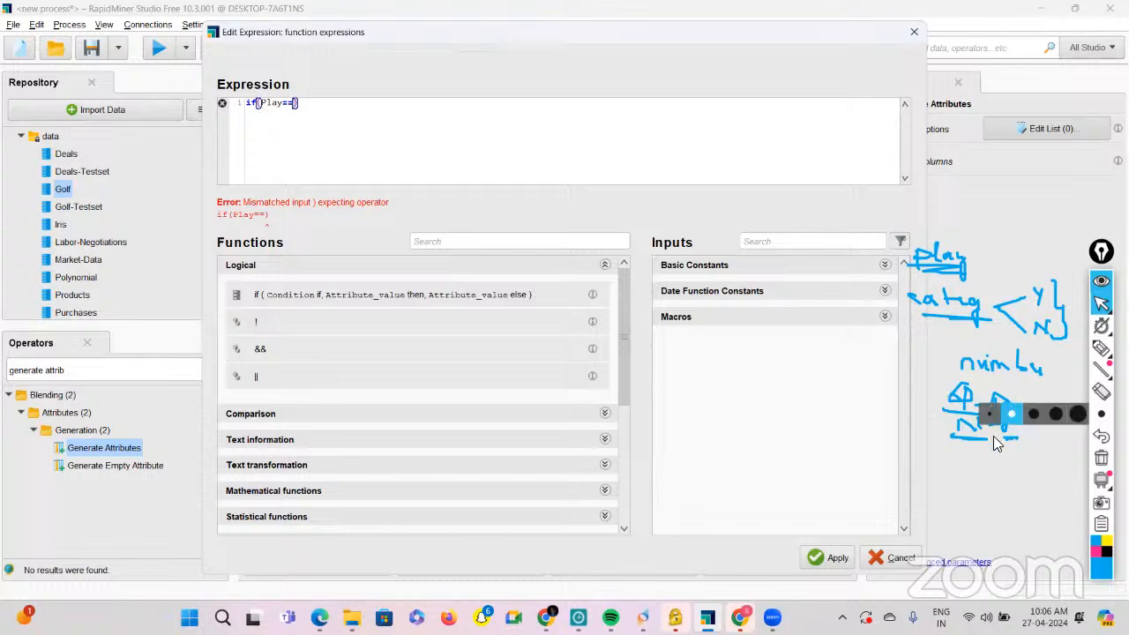
{"action": "type", "text": "\"yes\""}
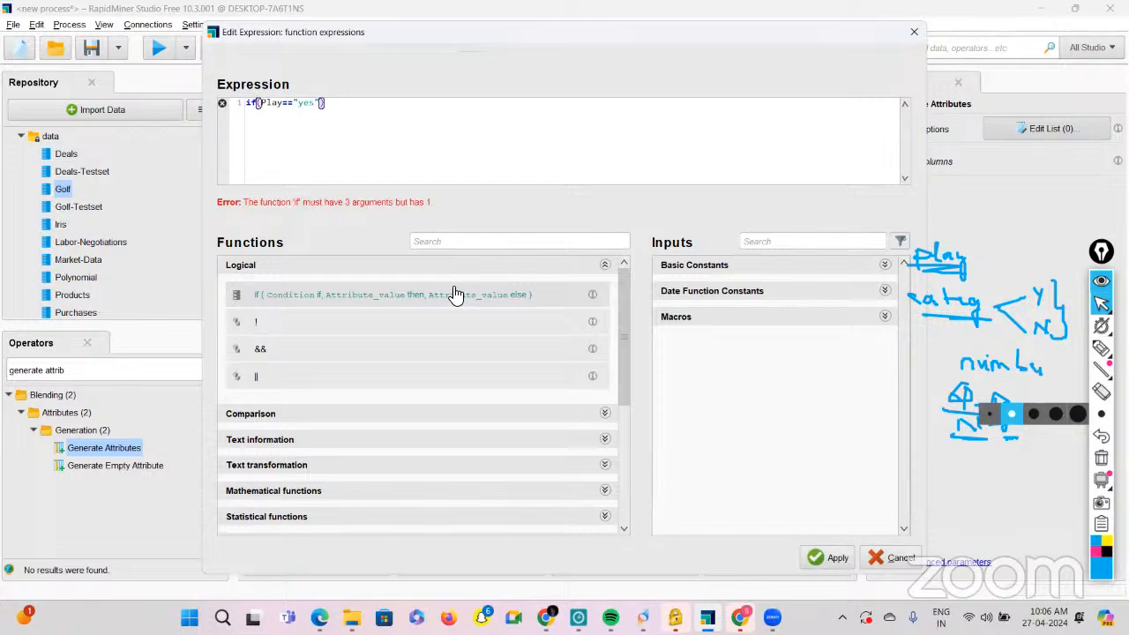
{"action": "type", "text": ","}
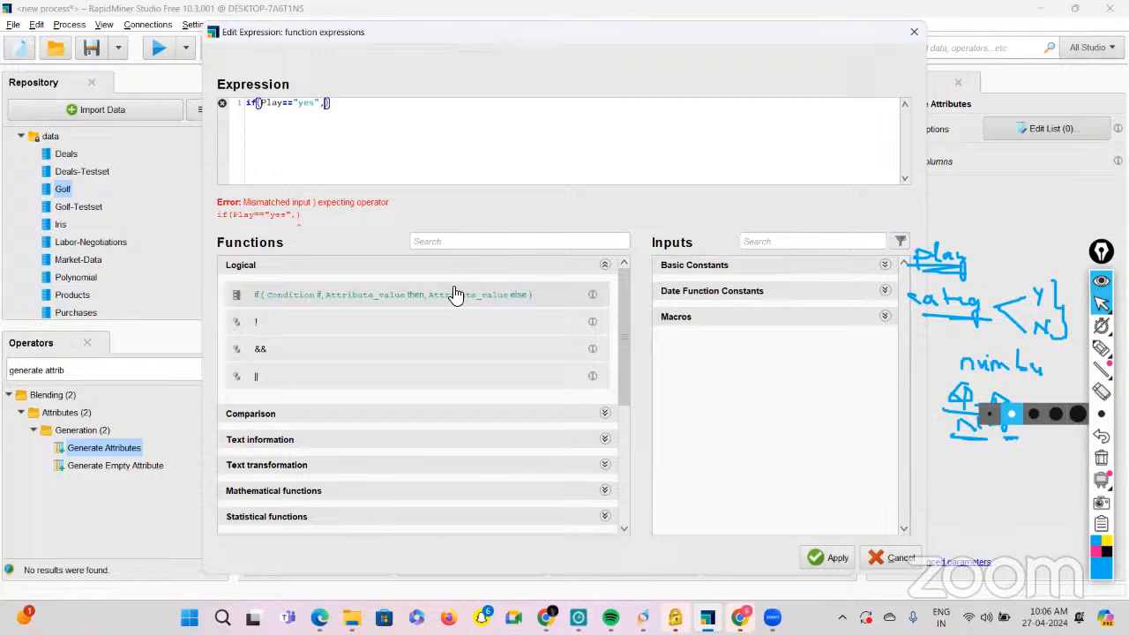
{"action": "type", "text": "1,0"}
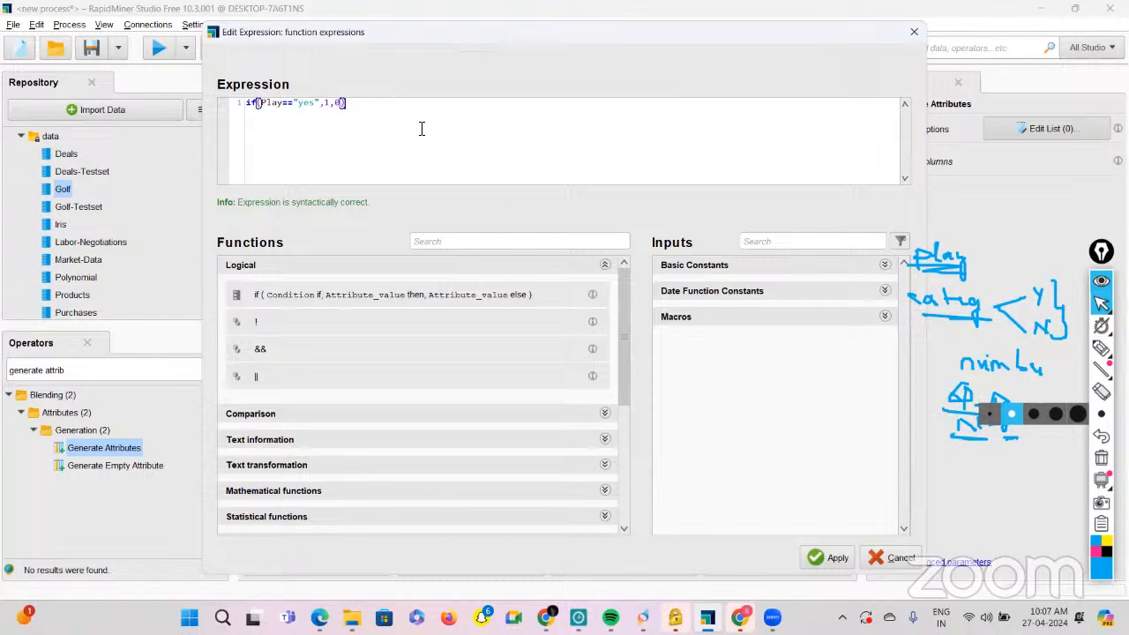
Apply the expression and the function list for Play_encoded, and try to run the process.
{"action": "left_click", "coordinate": [829, 559]}
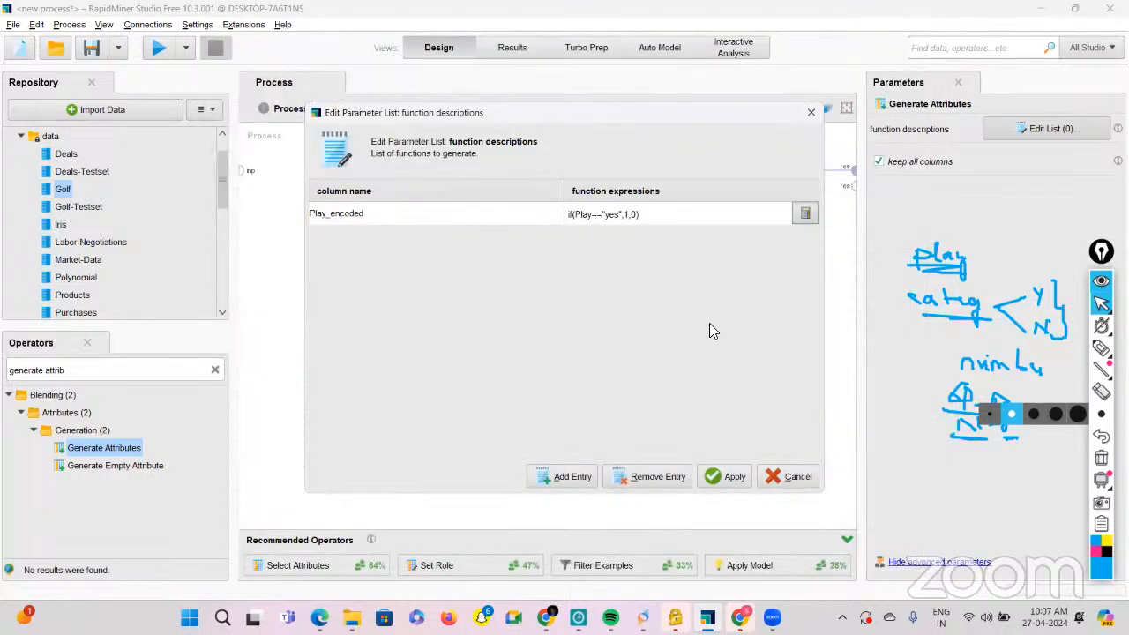
{"action": "left_click", "coordinate": [723, 481]}
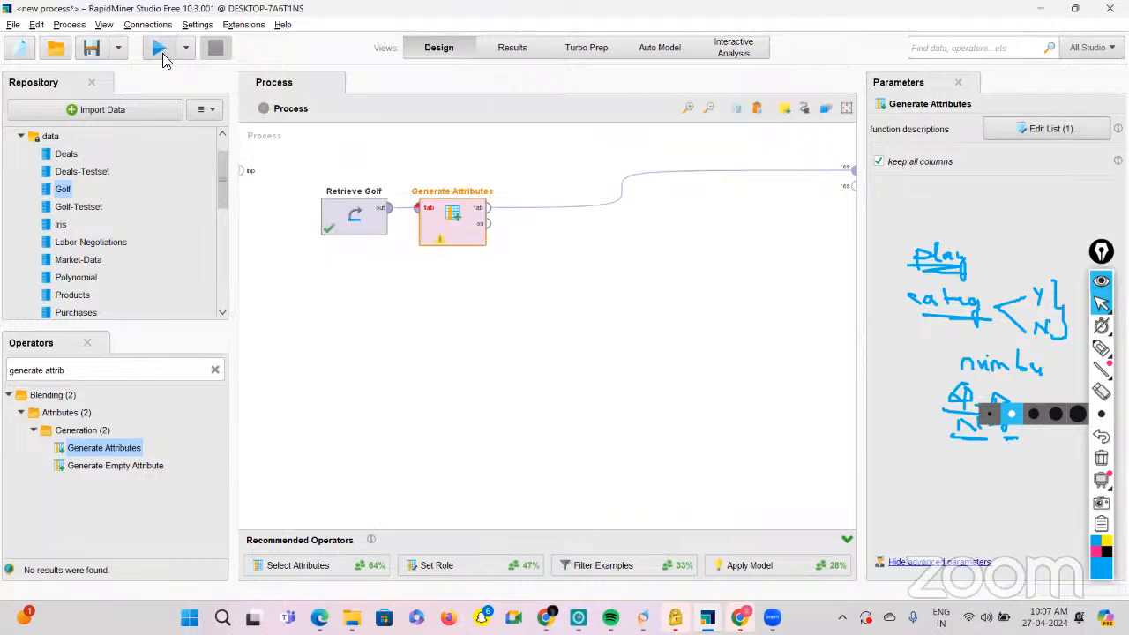
{"action": "left_click", "coordinate": [160, 49]}
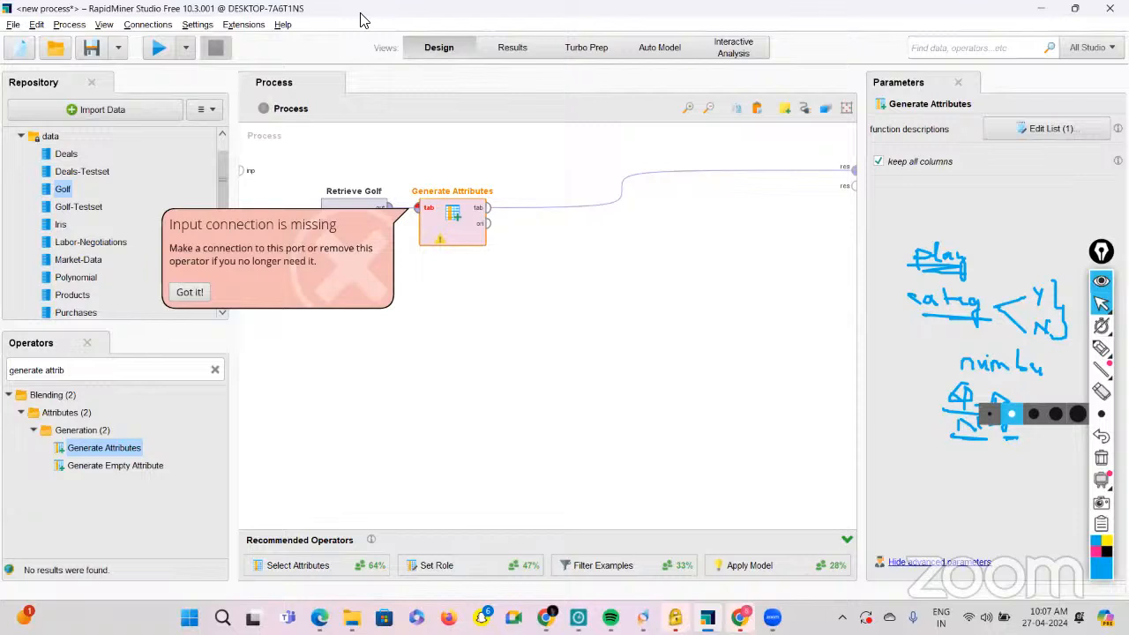
Connect Retrieve Golf to the Generate Attributes table input and its table output to the result port, and run the process.
{"action": "left_click_drag", "start_coordinate": [389, 208], "coordinate": [429, 209]}
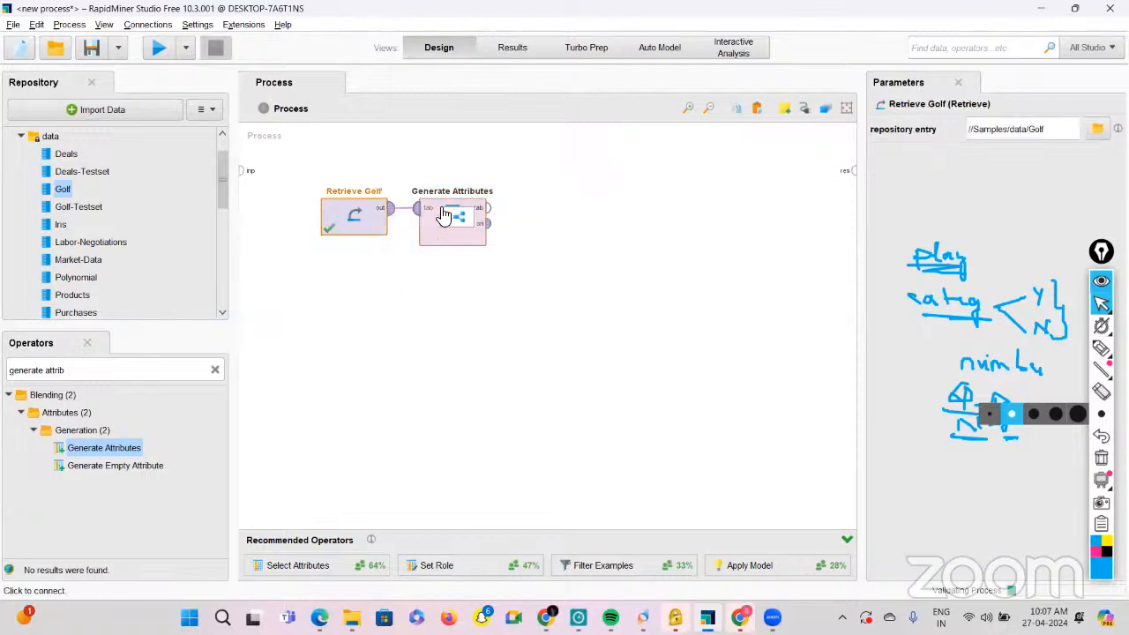
{"action": "left_click", "coordinate": [488, 209]}
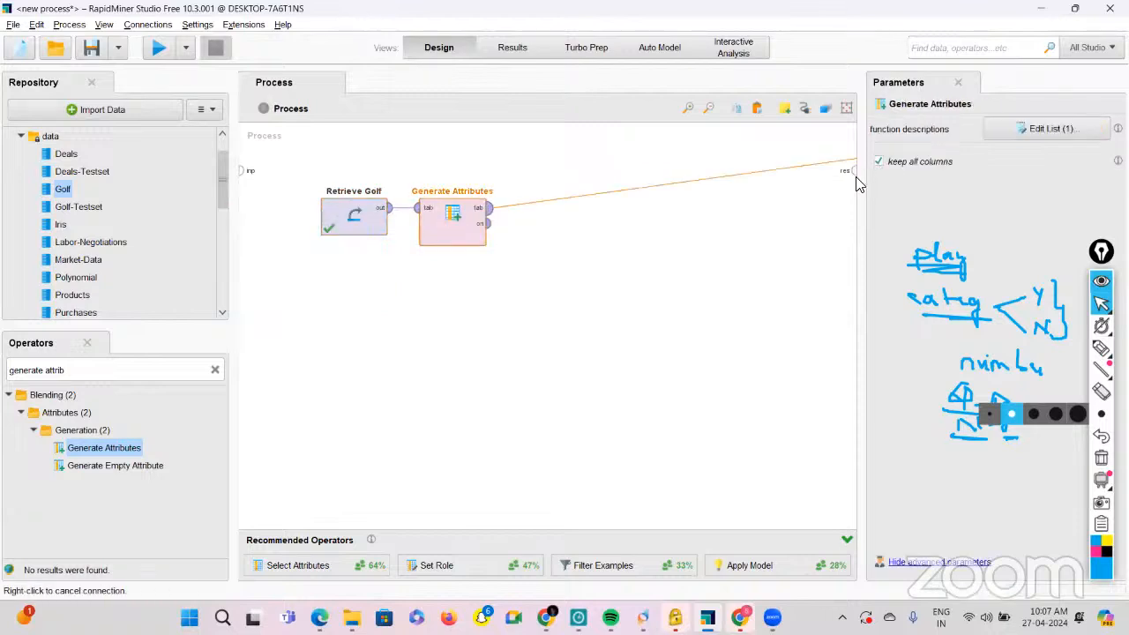
{"action": "left_click", "coordinate": [853, 171]}
{"action": "left_click", "coordinate": [157, 48]}
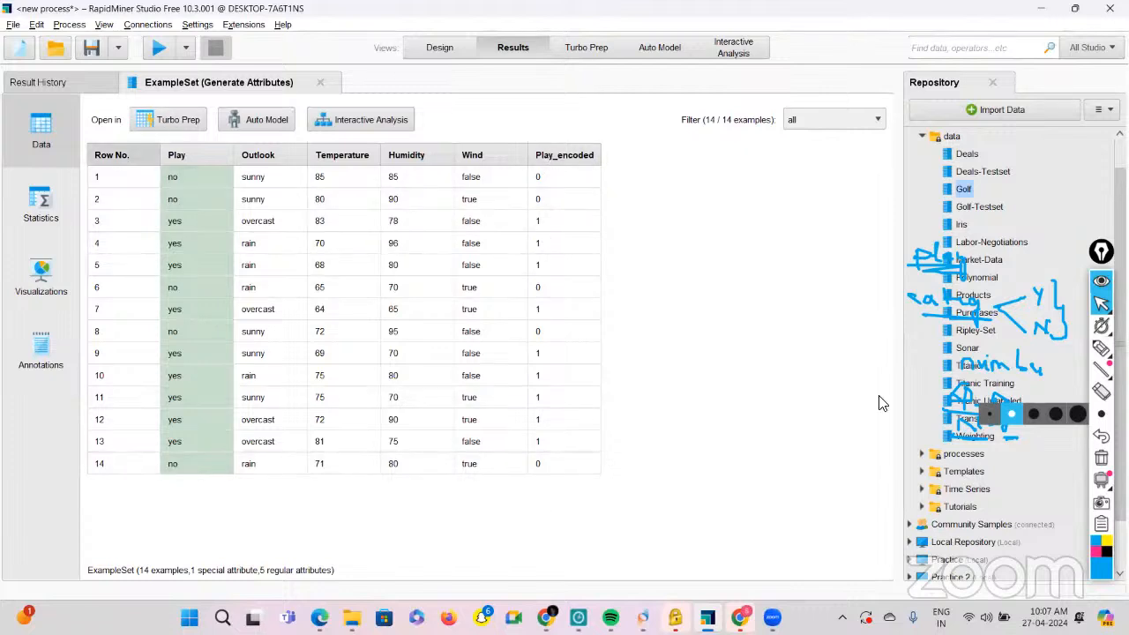
Clear the old handwriting and mark the Play and Play_encoded values in the first rows with the pen.
{"action": "left_click", "coordinate": [1095, 456]}
{"action": "left_click", "coordinate": [1106, 350]}
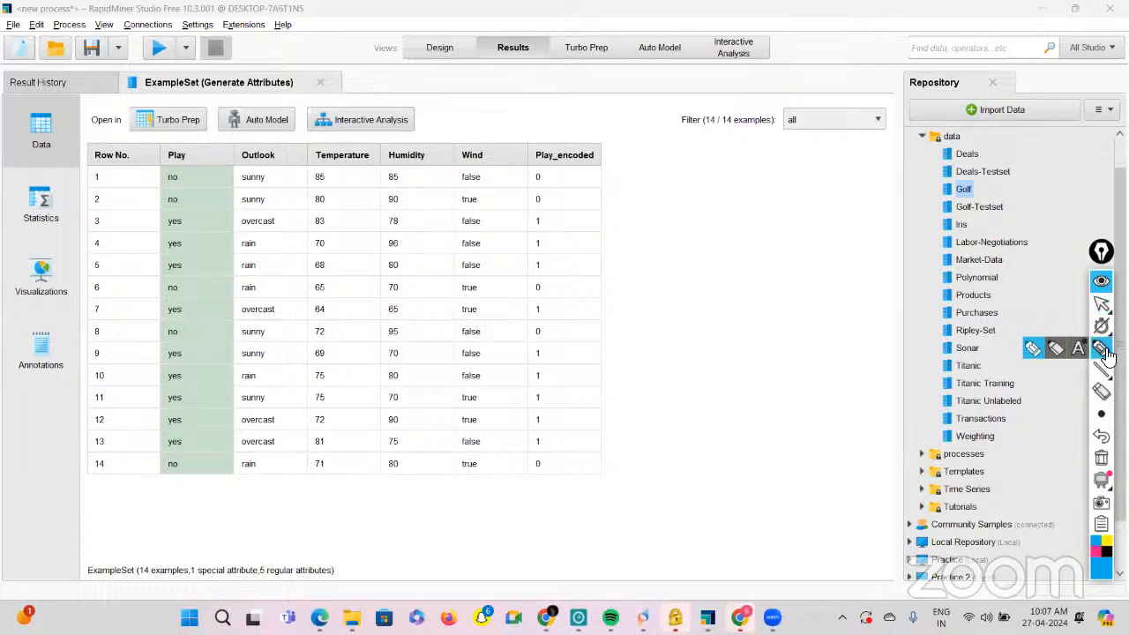
{"action": "left_click_drag", "start_coordinate": [188, 178], "coordinate": [209, 177]}
{"action": "left_click_drag", "start_coordinate": [549, 183], "coordinate": [565, 178]}
{"action": "left_click_drag", "start_coordinate": [184, 202], "coordinate": [199, 193]}
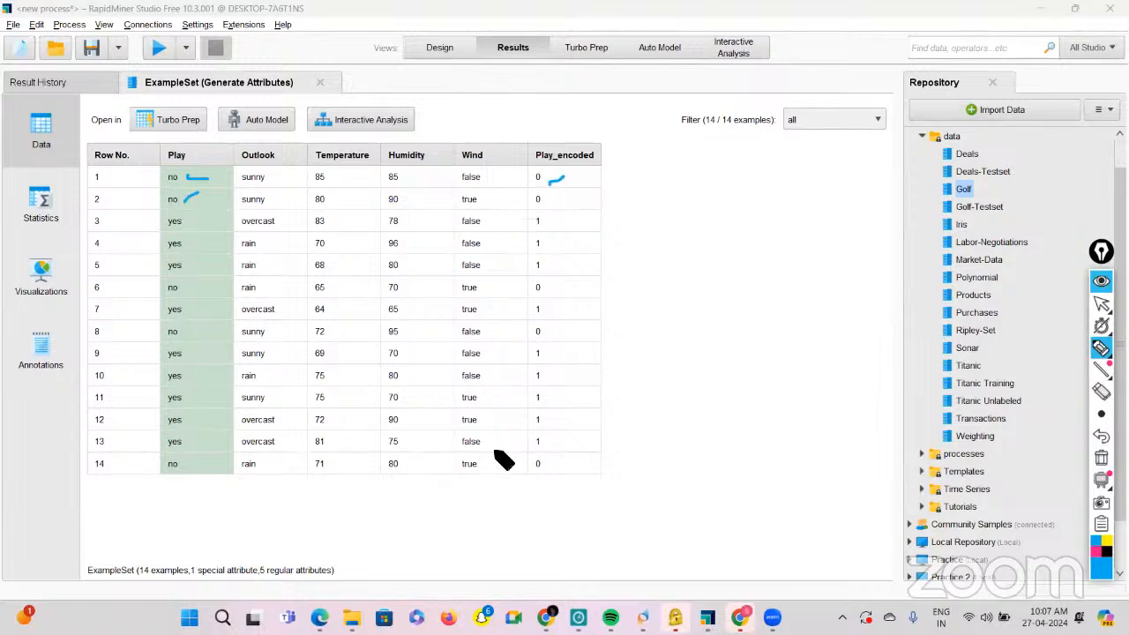
Clear the row marks, handwrite an underlined "Generate" in the blank area beside the table, and erase it.
{"action": "left_click", "coordinate": [1102, 460]}
{"action": "mouse_move", "coordinate": [781, 335]}
{"action": "left_mouse_down"}
{"action": "mouse_move", "coordinate": [789, 357]}
{"action": "mouse_move", "coordinate": [872, 369]}
{"action": "left_mouse_up"}
{"action": "left_click_drag", "start_coordinate": [763, 370], "coordinate": [838, 387]}
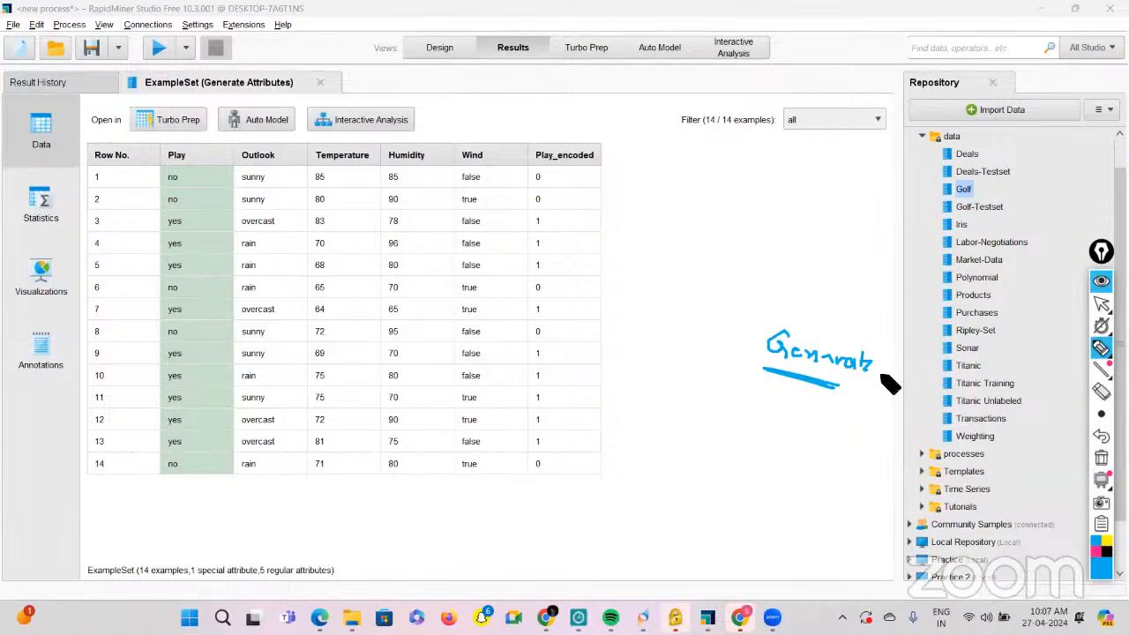
{"action": "left_click", "coordinate": [1101, 458]}
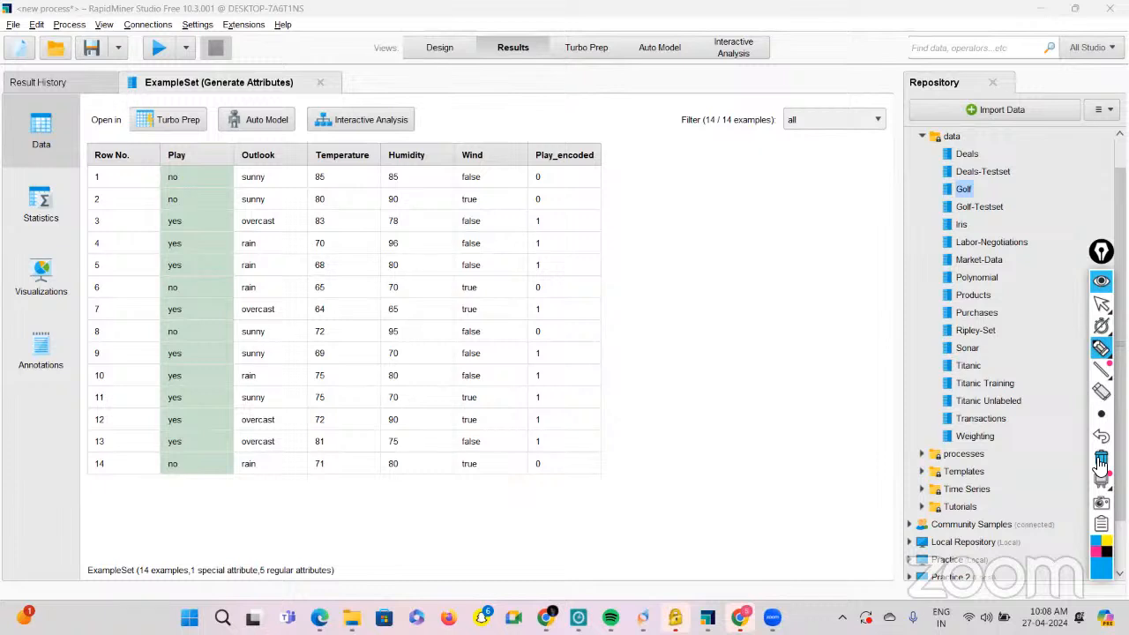
Handwrite "Linear", "Y" and "numeric" beside the table, and circle the Play_encoded and Play headers with an arrow from Play_encoded and "y" beside Play.
{"action": "left_click", "coordinate": [1101, 326]}
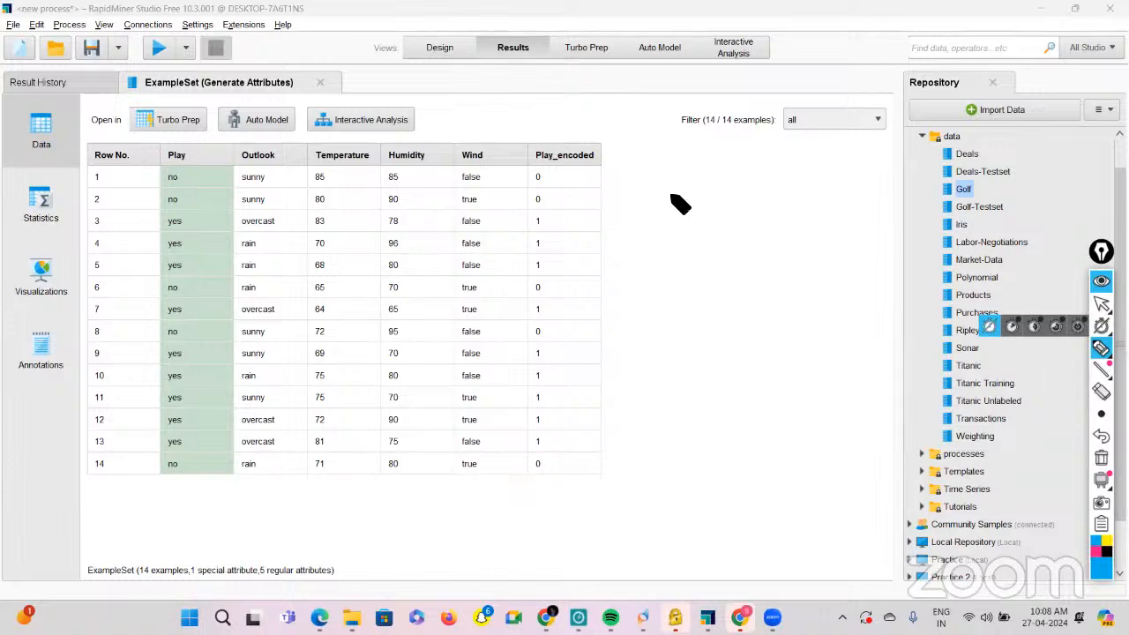
{"action": "mouse_move", "coordinate": [714, 259]}
{"action": "left_mouse_down"}
{"action": "mouse_move", "coordinate": [793, 291]}
{"action": "mouse_move", "coordinate": [718, 283]}
{"action": "mouse_move", "coordinate": [745, 309]}
{"action": "mouse_move", "coordinate": [718, 283]}
{"action": "mouse_move", "coordinate": [711, 325]}
{"action": "mouse_move", "coordinate": [685, 354]}
{"action": "mouse_move", "coordinate": [751, 379]}
{"action": "mouse_move", "coordinate": [725, 358]}
{"action": "left_mouse_up"}
{"action": "mouse_move", "coordinate": [577, 136]}
{"action": "left_mouse_down"}
{"action": "mouse_move", "coordinate": [547, 177]}
{"action": "mouse_move", "coordinate": [614, 151]}
{"action": "mouse_move", "coordinate": [584, 179]}
{"action": "mouse_move", "coordinate": [658, 178]}
{"action": "left_mouse_up"}
{"action": "mouse_move", "coordinate": [189, 159]}
{"action": "left_mouse_down"}
{"action": "mouse_move", "coordinate": [176, 143]}
{"action": "mouse_move", "coordinate": [209, 170]}
{"action": "mouse_move", "coordinate": [222, 164]}
{"action": "left_mouse_up"}
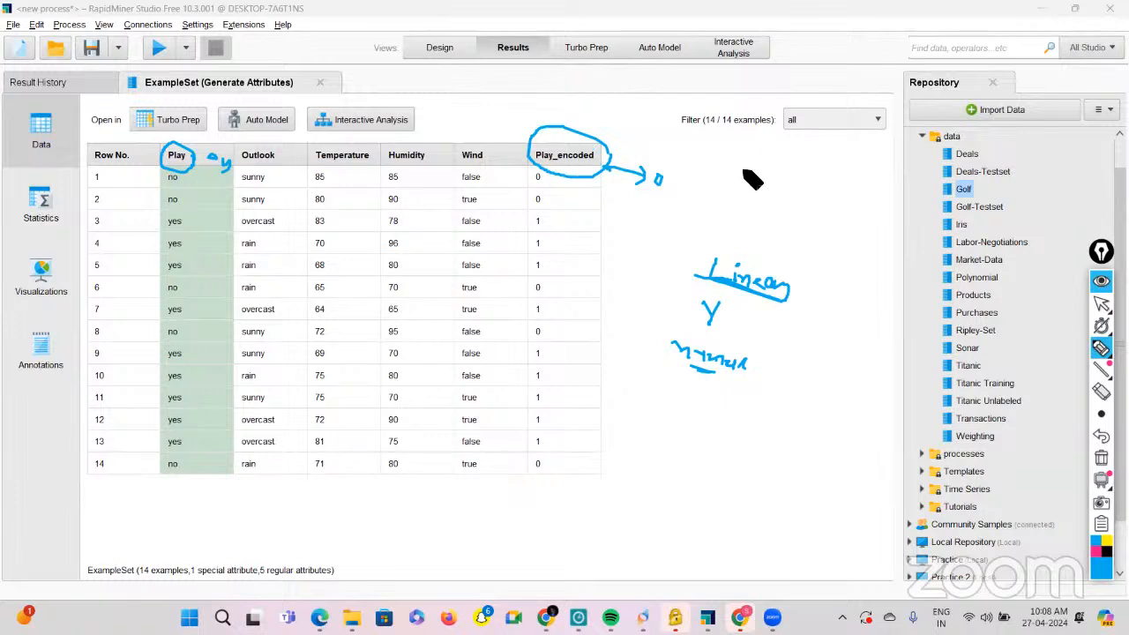
Complete the underlined label "output" at the Play_encoded arrow and handwrite an underlined "set role" beside it.
{"action": "mouse_move", "coordinate": [668, 173]}
{"action": "left_mouse_down"}
{"action": "mouse_move", "coordinate": [687, 187]}
{"action": "mouse_move", "coordinate": [723, 178]}
{"action": "left_mouse_up"}
{"action": "left_click_drag", "start_coordinate": [660, 208], "coordinate": [703, 207]}
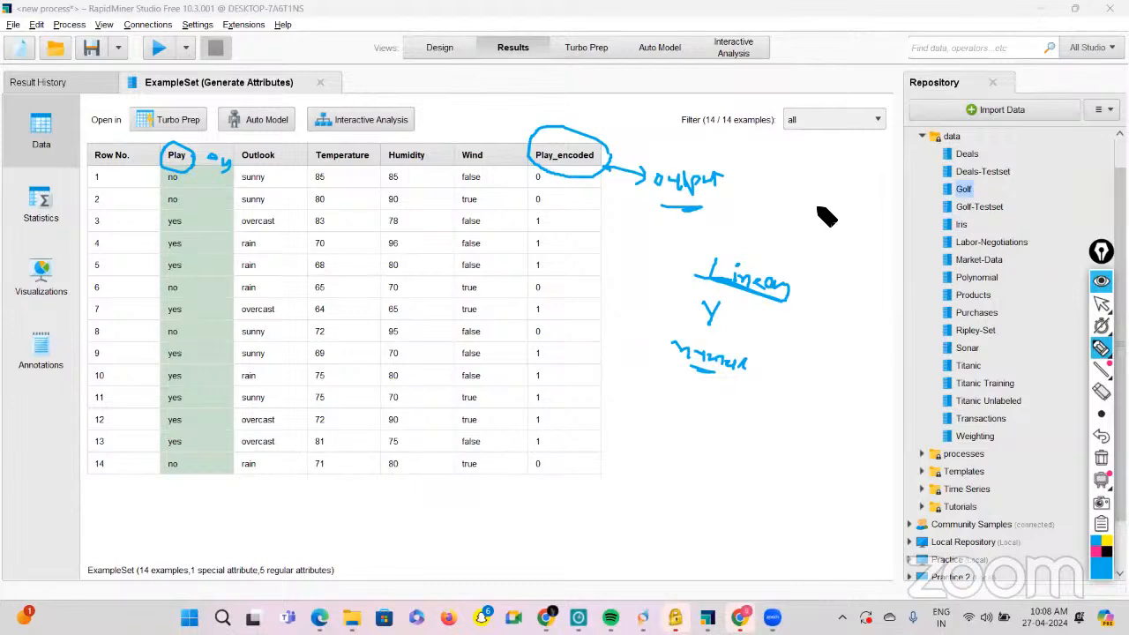
{"action": "mouse_move", "coordinate": [813, 205]}
{"action": "left_mouse_down"}
{"action": "mouse_move", "coordinate": [809, 215]}
{"action": "mouse_move", "coordinate": [847, 215]}
{"action": "mouse_move", "coordinate": [894, 201]}
{"action": "left_mouse_up"}
{"action": "left_click_drag", "start_coordinate": [817, 231], "coordinate": [889, 224]}
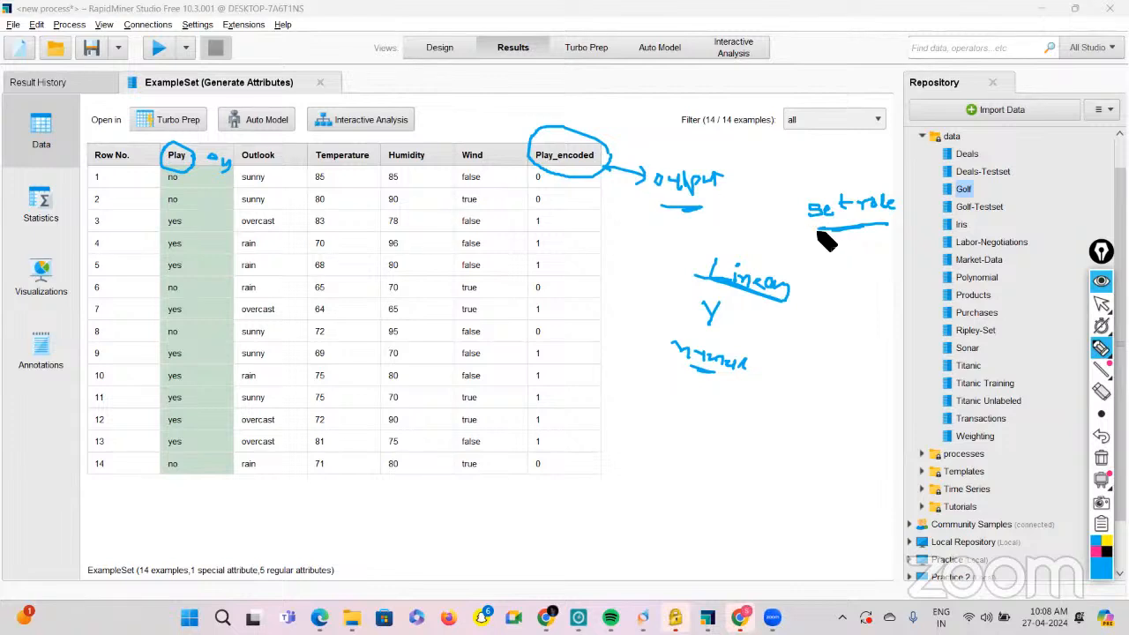
Clear all annotations, restore the normal cursor, and return to the process design.
{"action": "left_click", "coordinate": [1101, 457]}
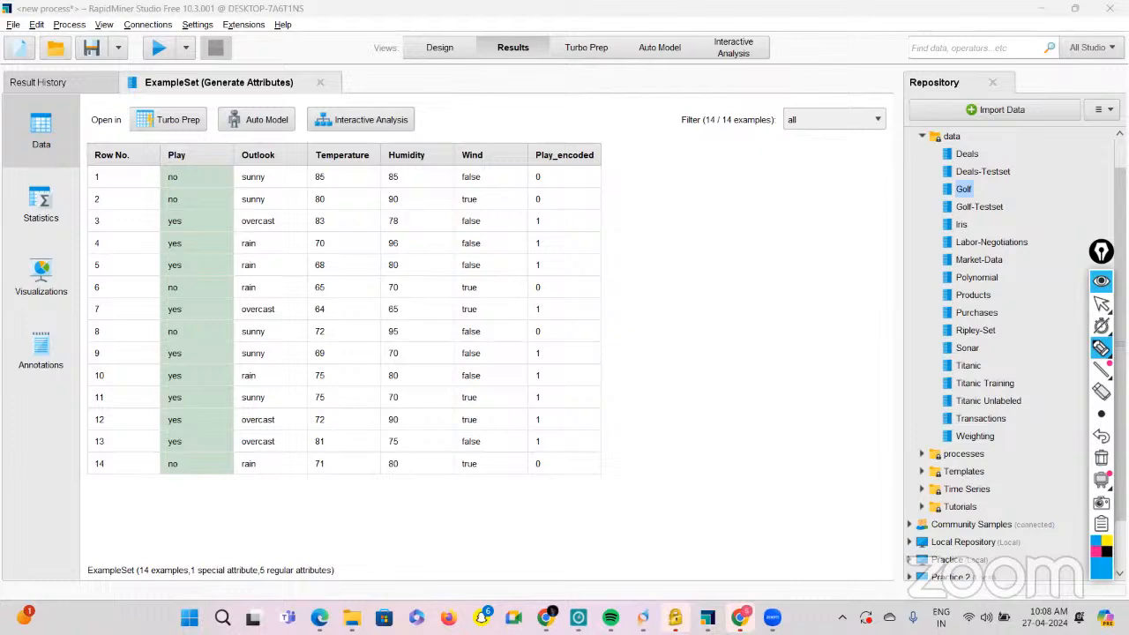
{"action": "left_click", "coordinate": [1105, 307]}
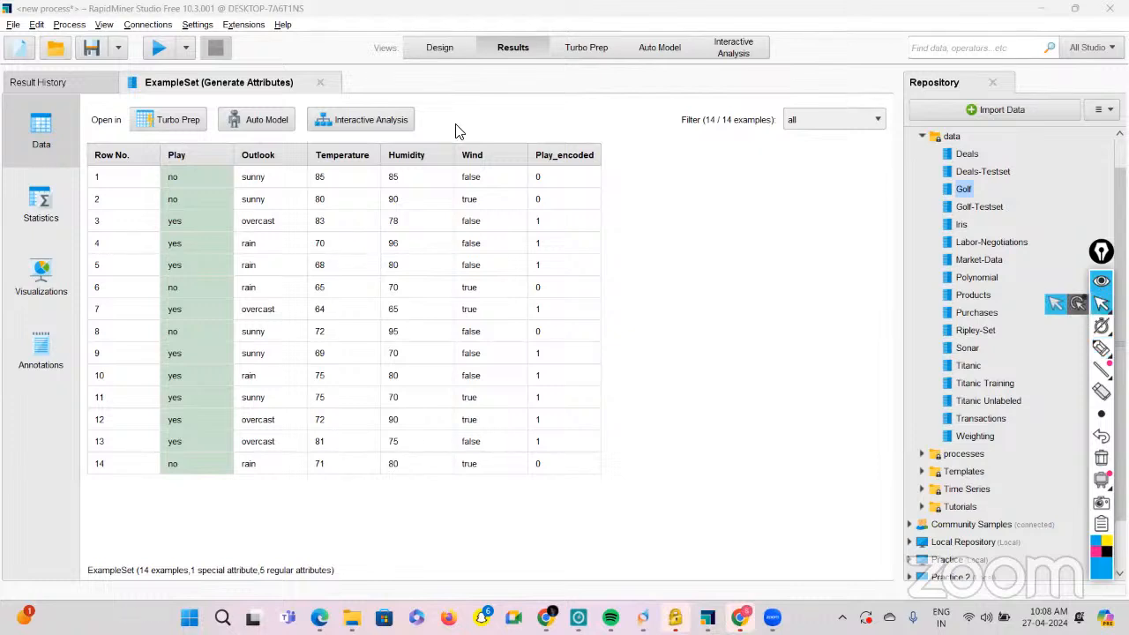
{"action": "left_click", "coordinate": [411, 48]}
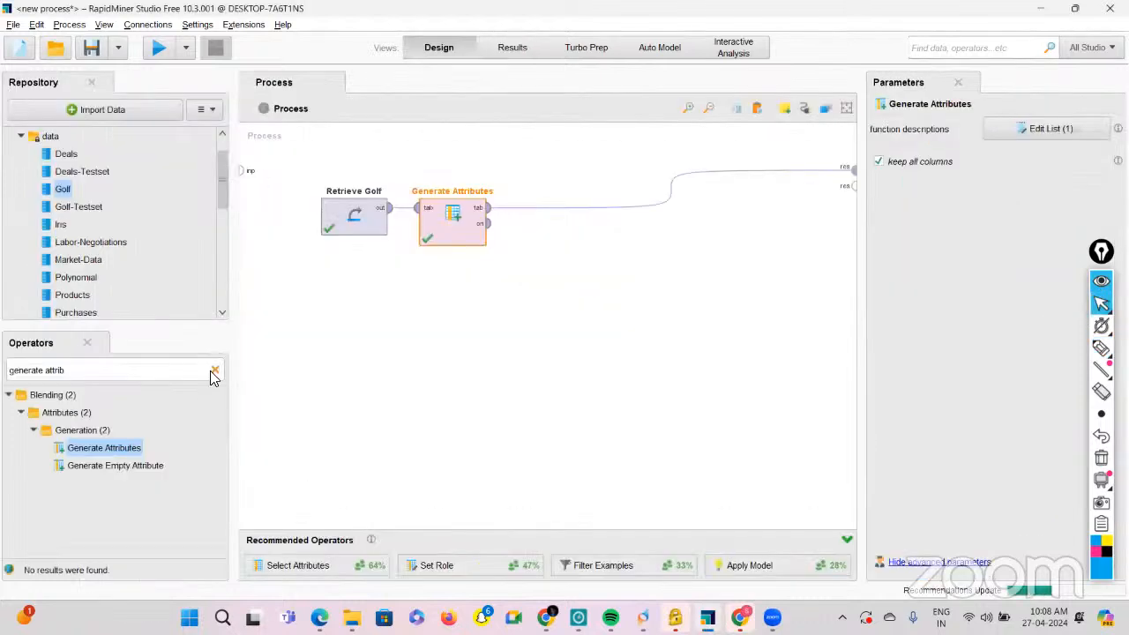
Search the operators for "set rol" and insert Set Role between Generate Attributes and the result port.
{"action": "left_click", "coordinate": [215, 372]}
{"action": "type", "text": "s"}
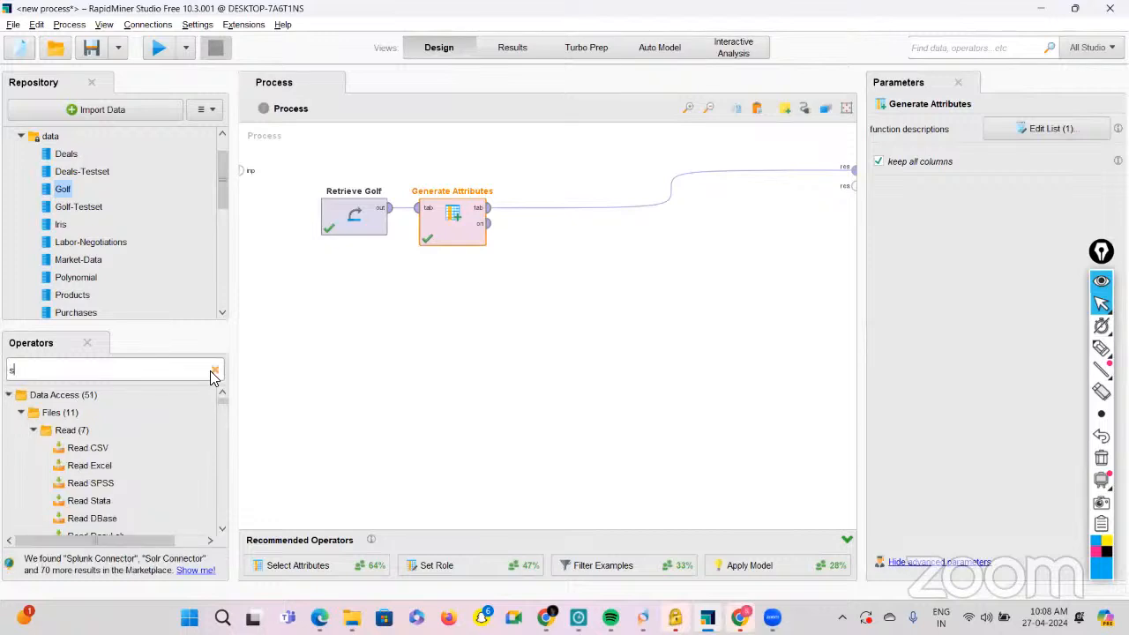
{"action": "type", "text": "et rol"}
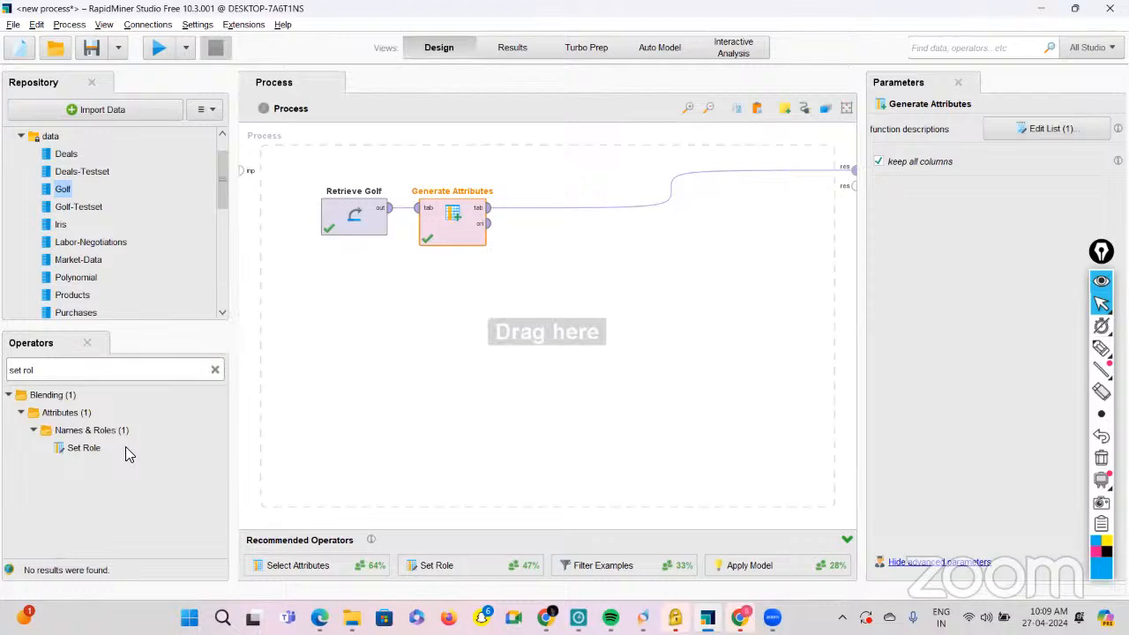
{"action": "left_click_drag", "start_coordinate": [85, 450], "coordinate": [537, 197]}
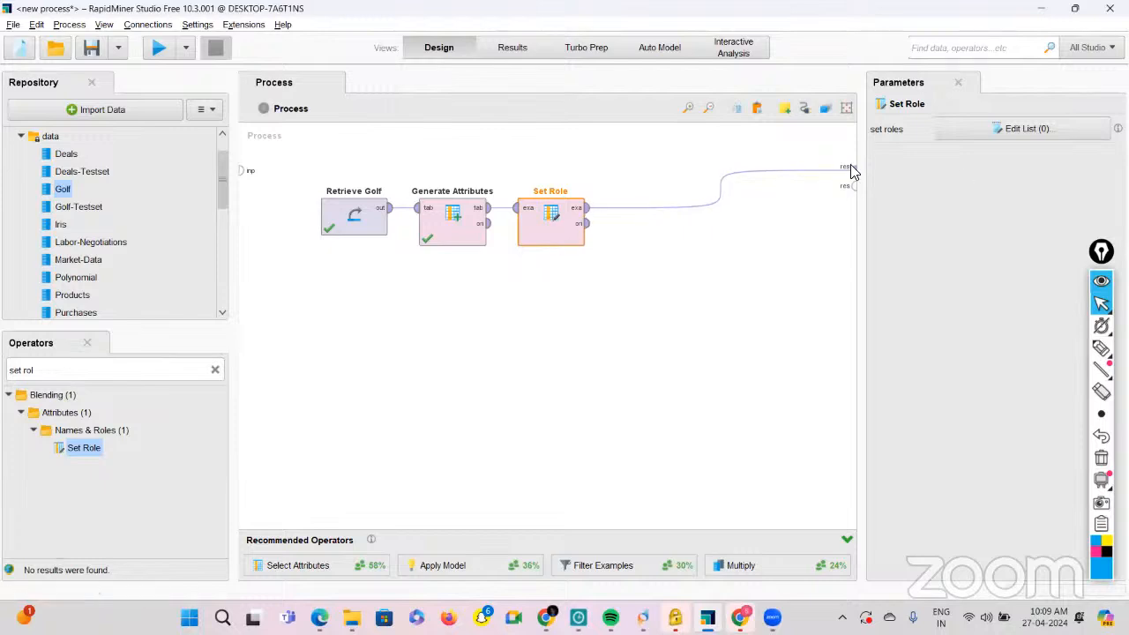
Open the set roles list of the Set Role operator and assign Play_encoded the target role label.
{"action": "left_click", "coordinate": [523, 215]}
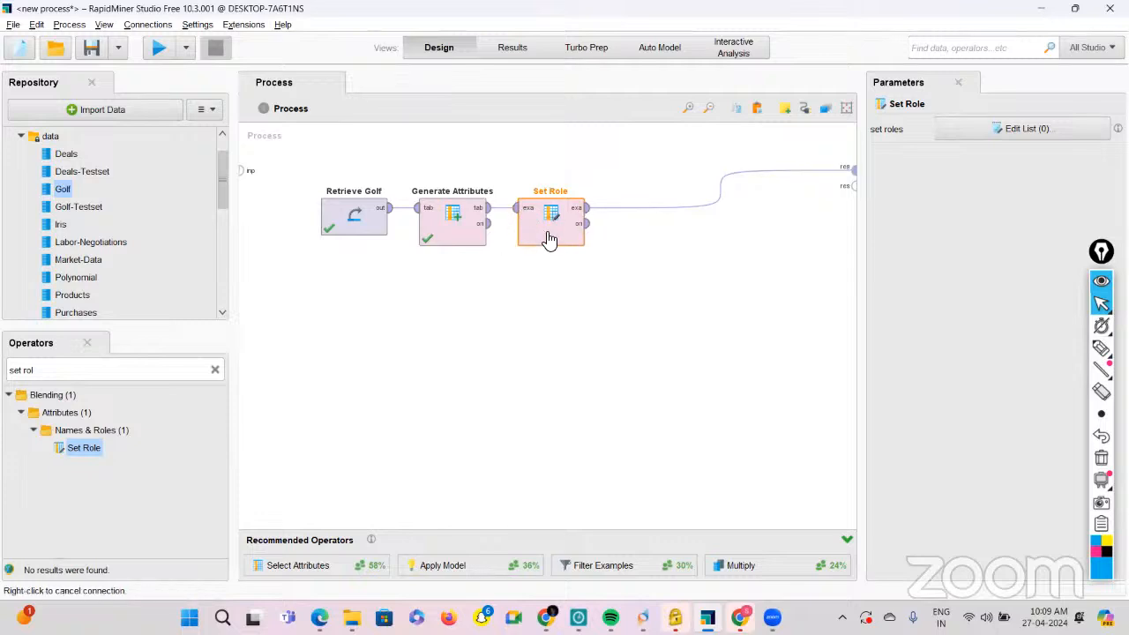
{"action": "left_click", "coordinate": [969, 128]}
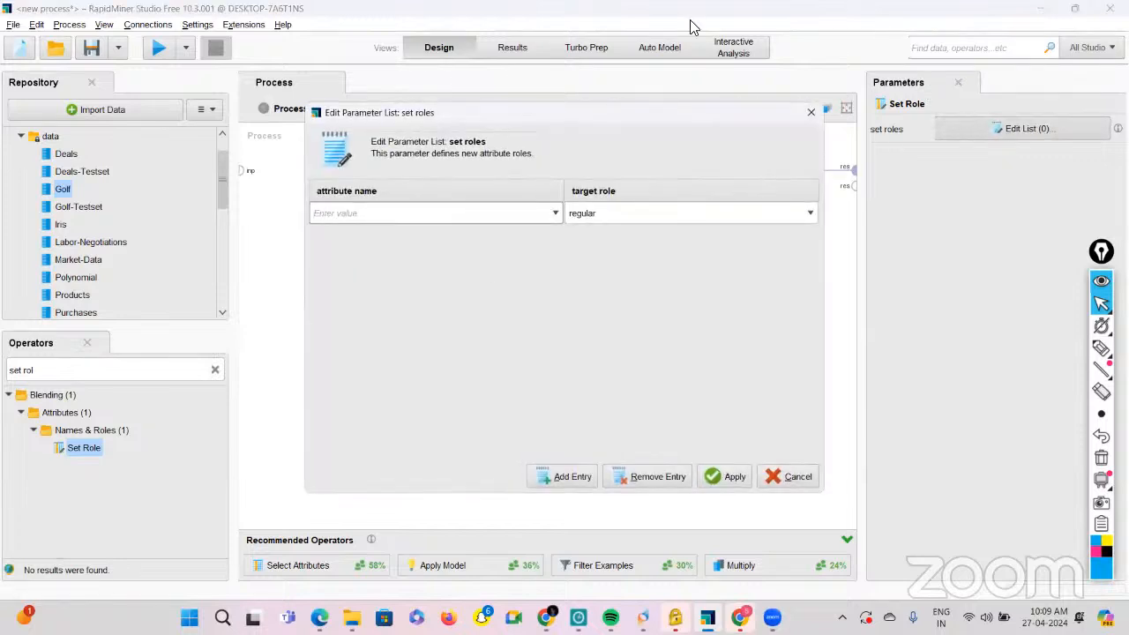
{"action": "left_click", "coordinate": [556, 214]}
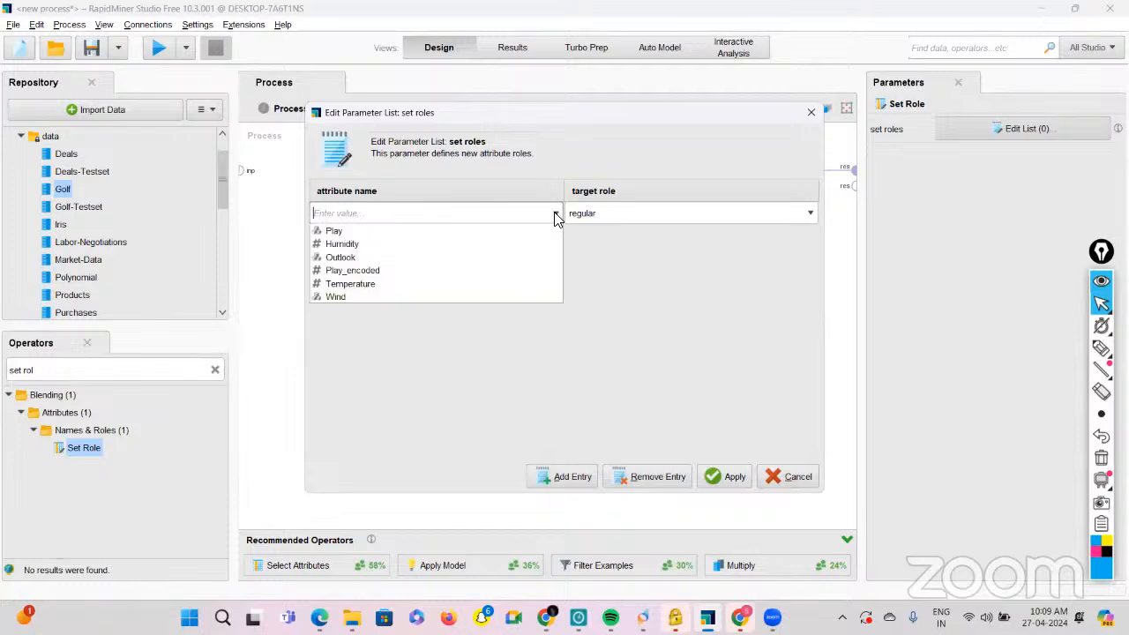
{"action": "left_click", "coordinate": [377, 271]}
{"action": "left_click", "coordinate": [812, 213]}
{"action": "left_click", "coordinate": [575, 313]}
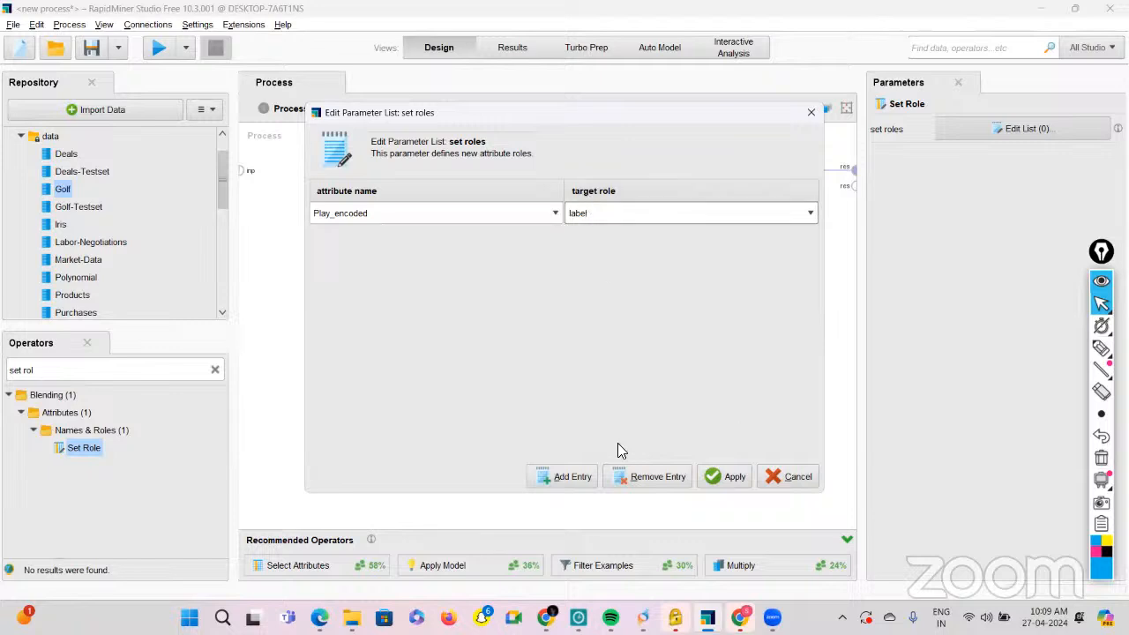
Add a second entry giving Play the regular role, apply the role list, and run the process.
{"action": "left_click", "coordinate": [565, 481]}
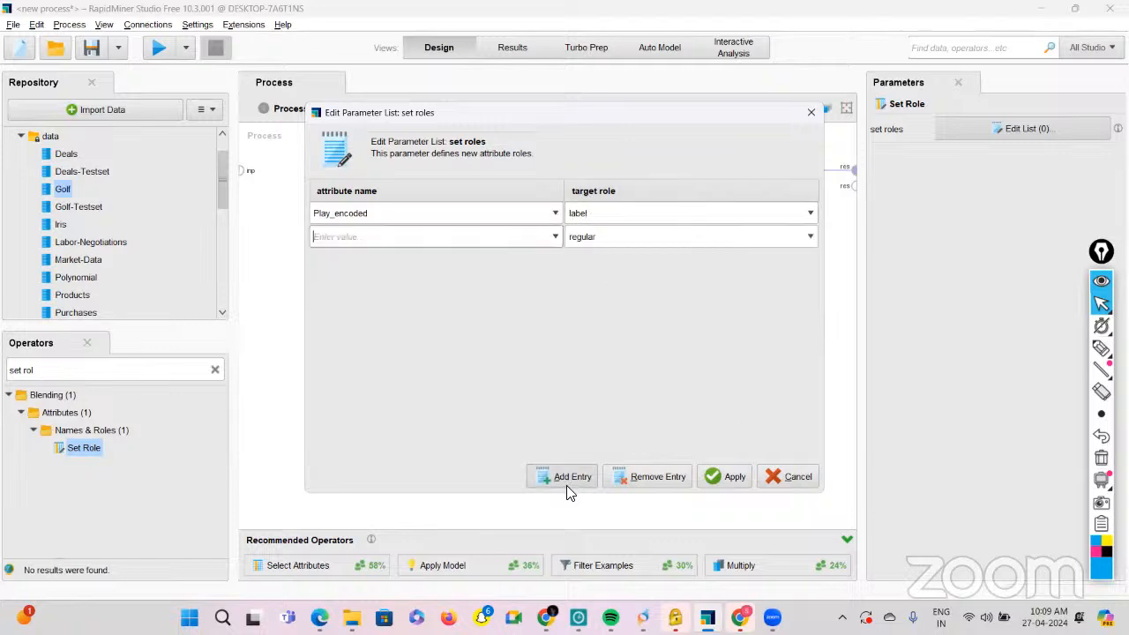
{"action": "left_click", "coordinate": [556, 234]}
{"action": "left_click", "coordinate": [411, 255]}
{"action": "left_click", "coordinate": [725, 477]}
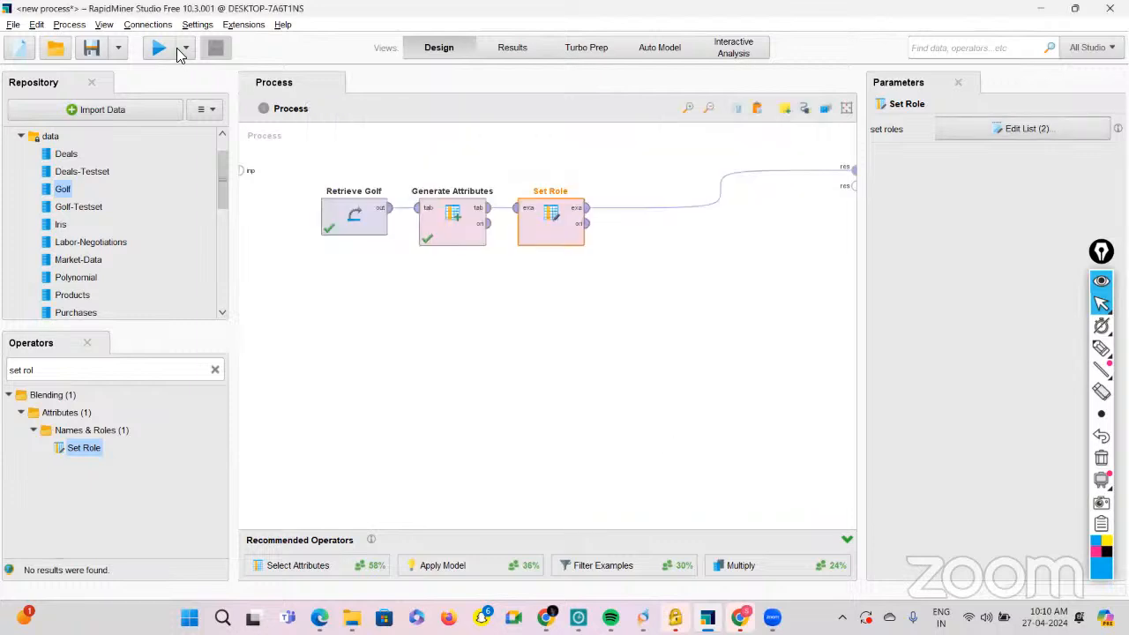
{"action": "left_click", "coordinate": [157, 46]}
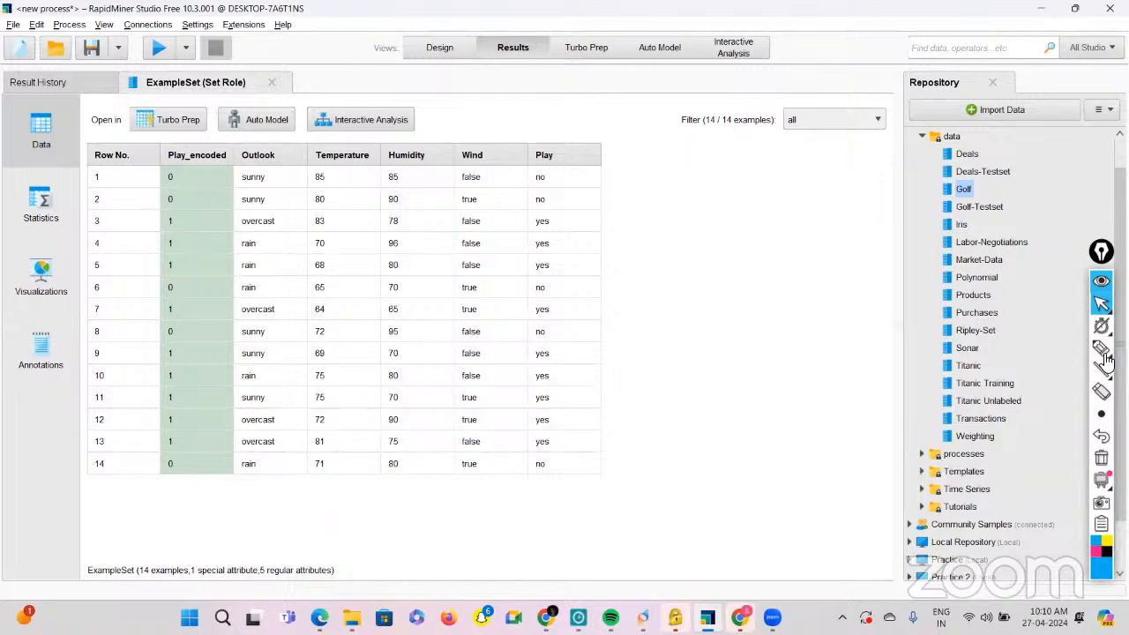
Handwrite "Simple linear regression" with the pen in the blank area beside the results table and underline it.
{"action": "mouse_move", "coordinate": [1101, 349]}
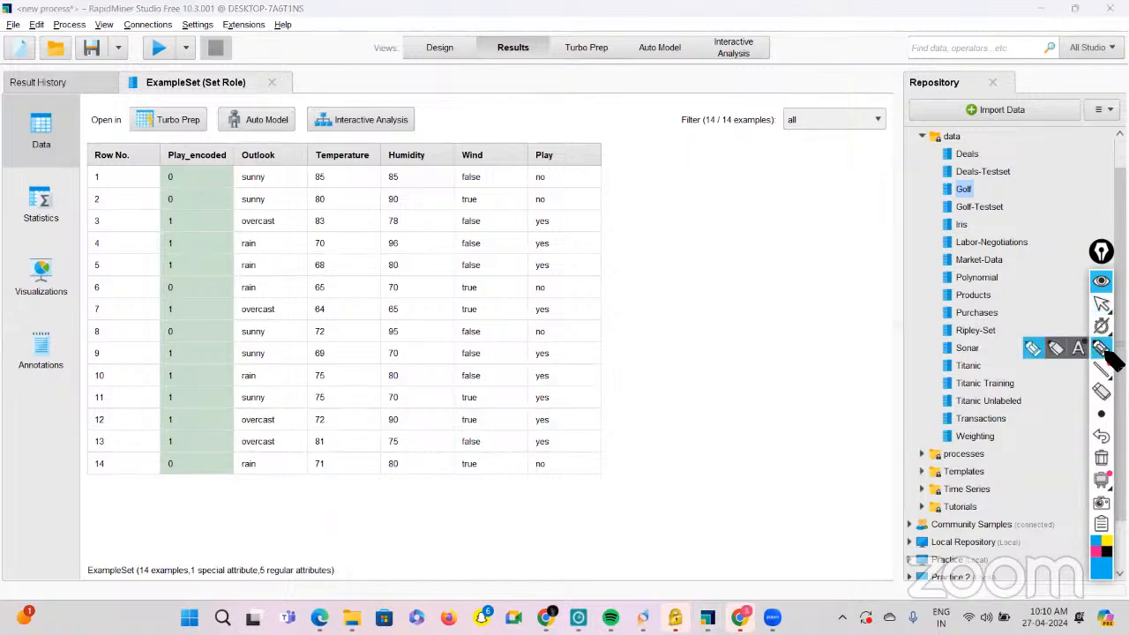
{"action": "mouse_move", "coordinate": [728, 247]}
{"action": "left_mouse_down"}
{"action": "mouse_move", "coordinate": [718, 264]}
{"action": "mouse_move", "coordinate": [739, 264]}
{"action": "left_mouse_up"}
{"action": "left_click", "coordinate": [739, 251]}
{"action": "left_click_drag", "start_coordinate": [742, 258], "coordinate": [757, 267]}
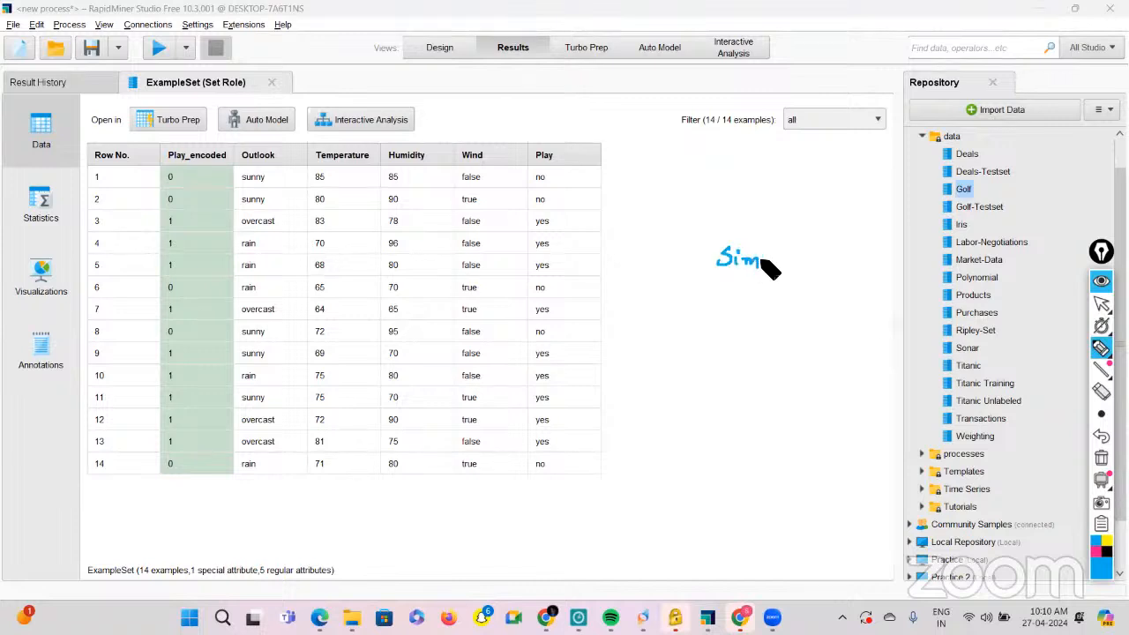
{"action": "mouse_move", "coordinate": [767, 264]}
{"action": "left_mouse_down"}
{"action": "mouse_move", "coordinate": [864, 270]}
{"action": "mouse_move", "coordinate": [796, 295]}
{"action": "mouse_move", "coordinate": [877, 297]}
{"action": "mouse_move", "coordinate": [881, 287]}
{"action": "left_mouse_up"}
{"action": "left_click_drag", "start_coordinate": [737, 315], "coordinate": [816, 315]}
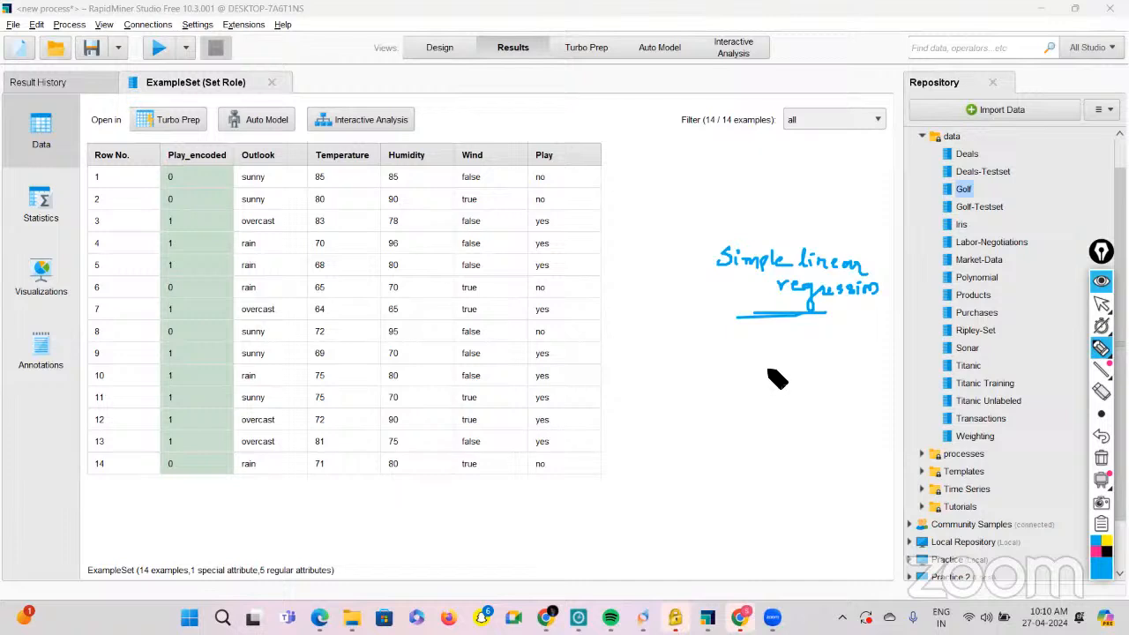
Handwrite "linear" branching to the simple linear regression note and an underlined "Multiple", and circle the simple linear regression note.
{"action": "left_click_drag", "start_coordinate": [620, 324], "coordinate": [681, 331]}
{"action": "mouse_move", "coordinate": [728, 291]}
{"action": "left_mouse_down"}
{"action": "mouse_move", "coordinate": [685, 327]}
{"action": "mouse_move", "coordinate": [715, 361]}
{"action": "left_mouse_up"}
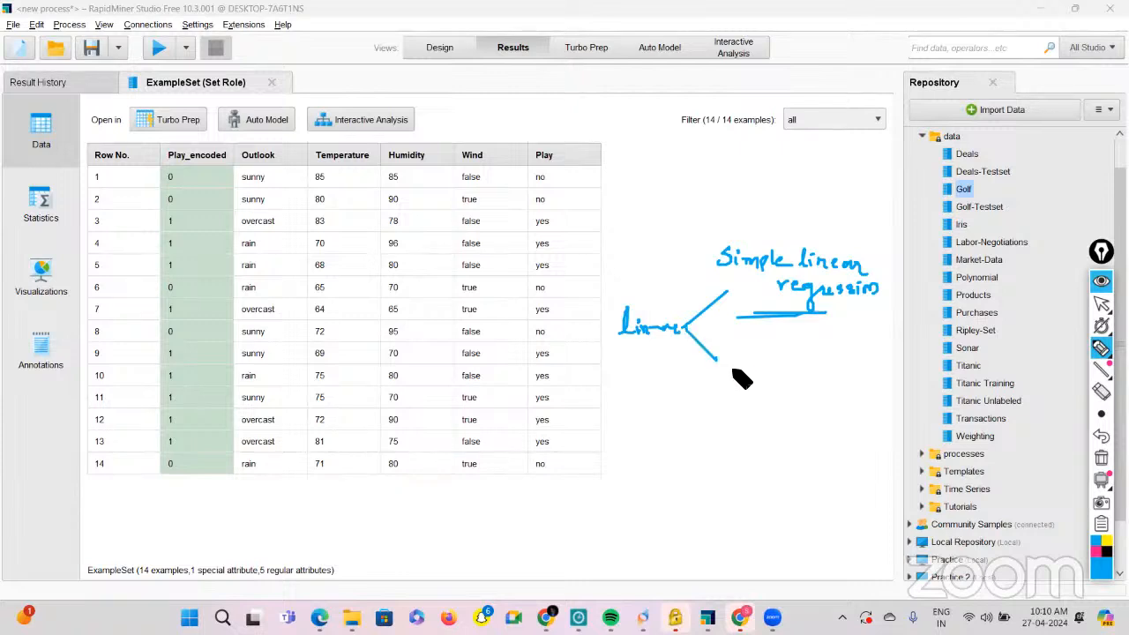
{"action": "mouse_move", "coordinate": [730, 368]}
{"action": "left_mouse_down"}
{"action": "mouse_move", "coordinate": [786, 391]}
{"action": "mouse_move", "coordinate": [816, 371]}
{"action": "left_mouse_up"}
{"action": "mouse_move", "coordinate": [802, 231]}
{"action": "left_mouse_down"}
{"action": "mouse_move", "coordinate": [725, 292]}
{"action": "mouse_move", "coordinate": [850, 312]}
{"action": "mouse_move", "coordinate": [889, 270]}
{"action": "mouse_move", "coordinate": [804, 231]}
{"action": "left_mouse_up"}
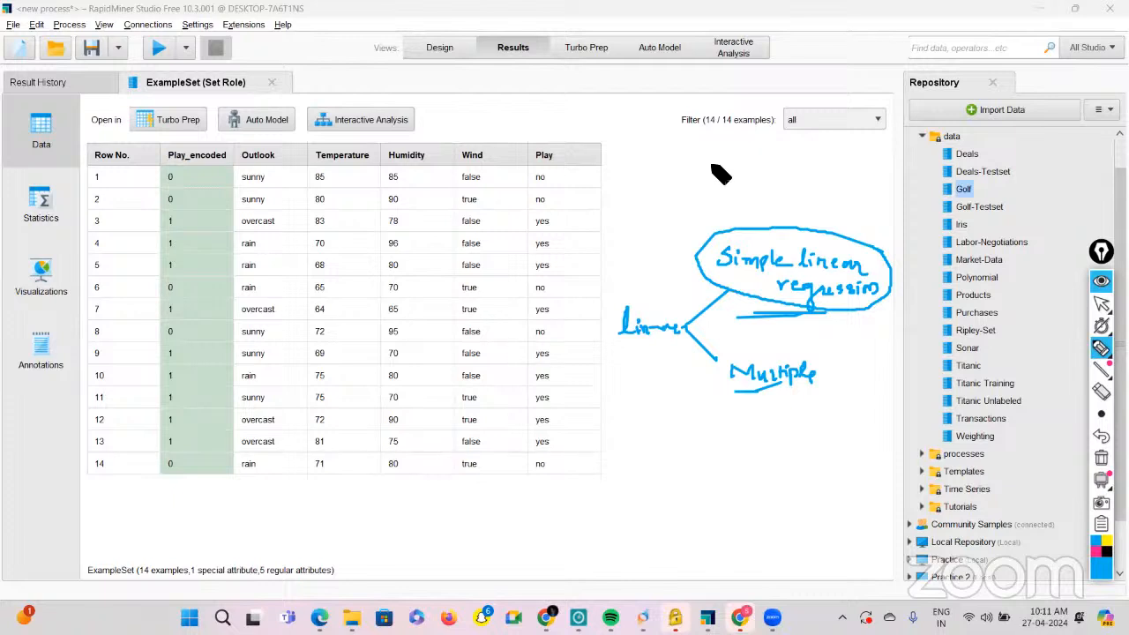
Handwrite "Y-numeric" and "one input variable" above the circled note, box them, and draw an arrow down to it.
{"action": "left_click_drag", "start_coordinate": [702, 159], "coordinate": [714, 168]}
{"action": "left_click_drag", "start_coordinate": [719, 153], "coordinate": [714, 181]}
{"action": "left_click_drag", "start_coordinate": [723, 168], "coordinate": [728, 167]}
{"action": "left_click_drag", "start_coordinate": [735, 161], "coordinate": [815, 163]}
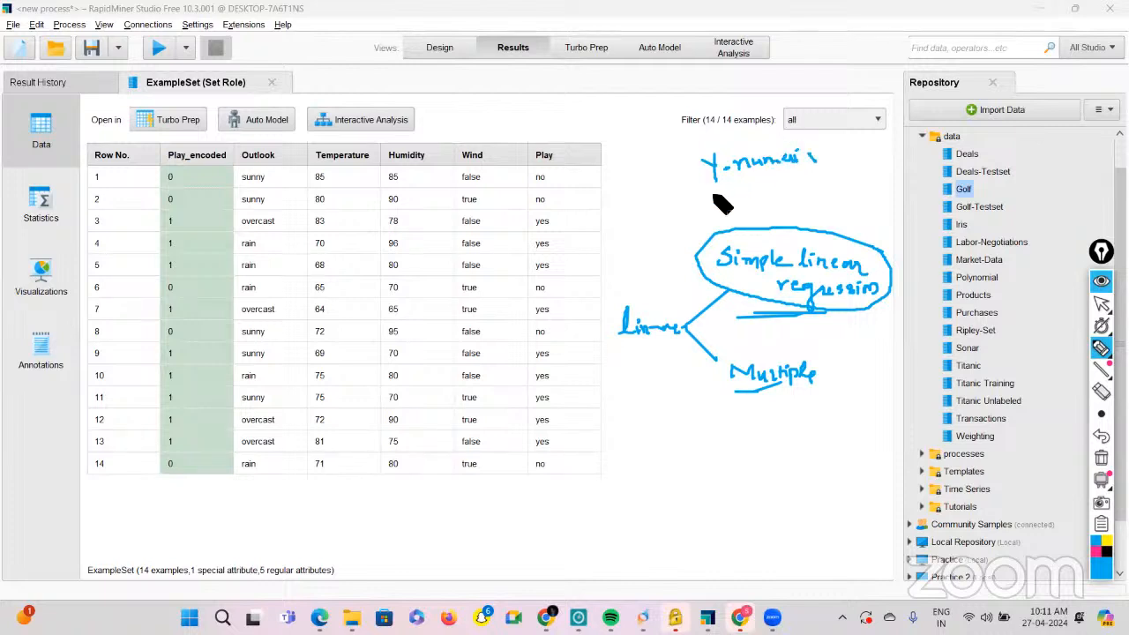
{"action": "left_click_drag", "start_coordinate": [716, 199], "coordinate": [718, 203]}
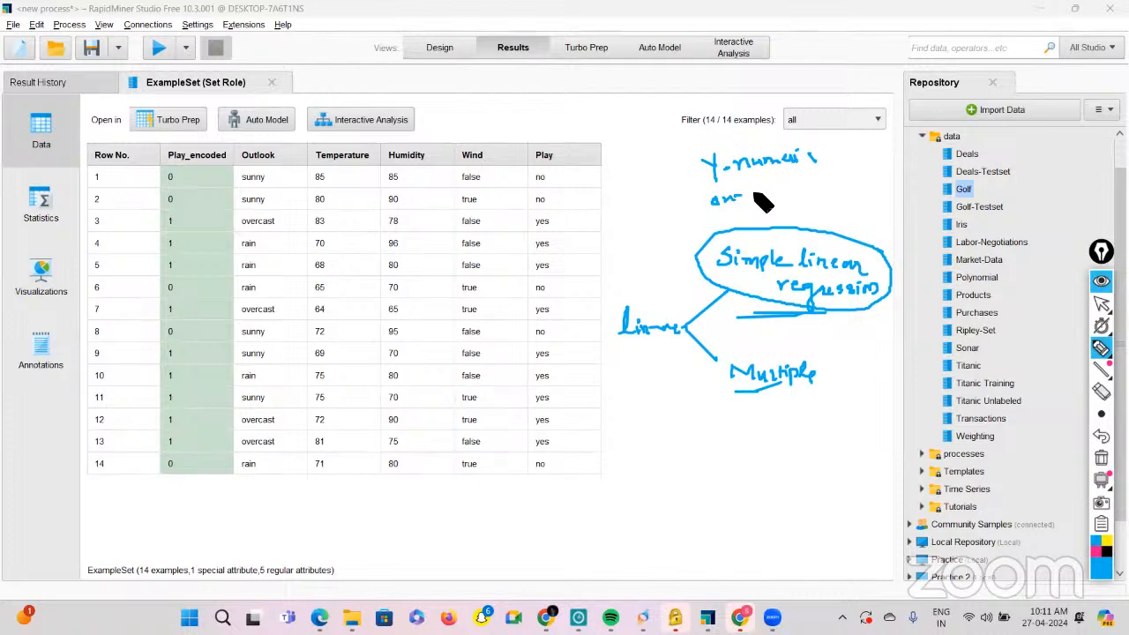
{"action": "mouse_move", "coordinate": [757, 198]}
{"action": "left_mouse_down"}
{"action": "mouse_move", "coordinate": [887, 175]}
{"action": "mouse_move", "coordinate": [718, 212]}
{"action": "mouse_move", "coordinate": [780, 143]}
{"action": "mouse_move", "coordinate": [884, 180]}
{"action": "left_mouse_up"}
{"action": "left_click_drag", "start_coordinate": [774, 203], "coordinate": [776, 227]}
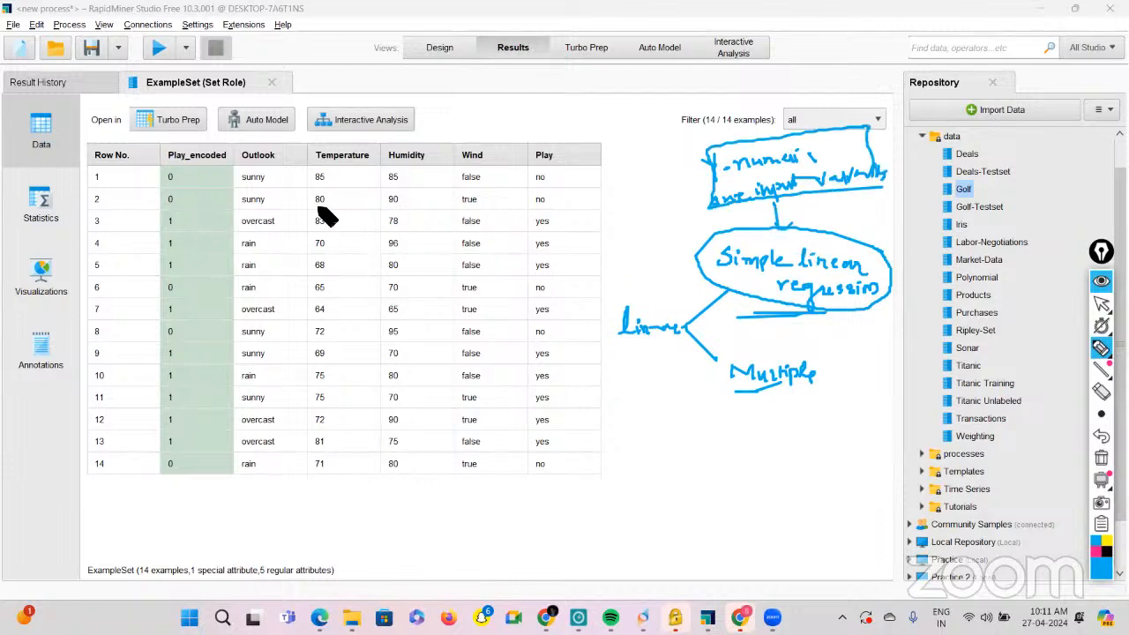
Mark the Outlook, Temperature, Humidity and Wind column headers with ticks and a surrounding box, and label Play_encoded as Y.
{"action": "left_click_drag", "start_coordinate": [272, 152], "coordinate": [351, 137]}
{"action": "left_click_drag", "start_coordinate": [423, 146], "coordinate": [446, 139]}
{"action": "left_click_drag", "start_coordinate": [463, 147], "coordinate": [478, 141]}
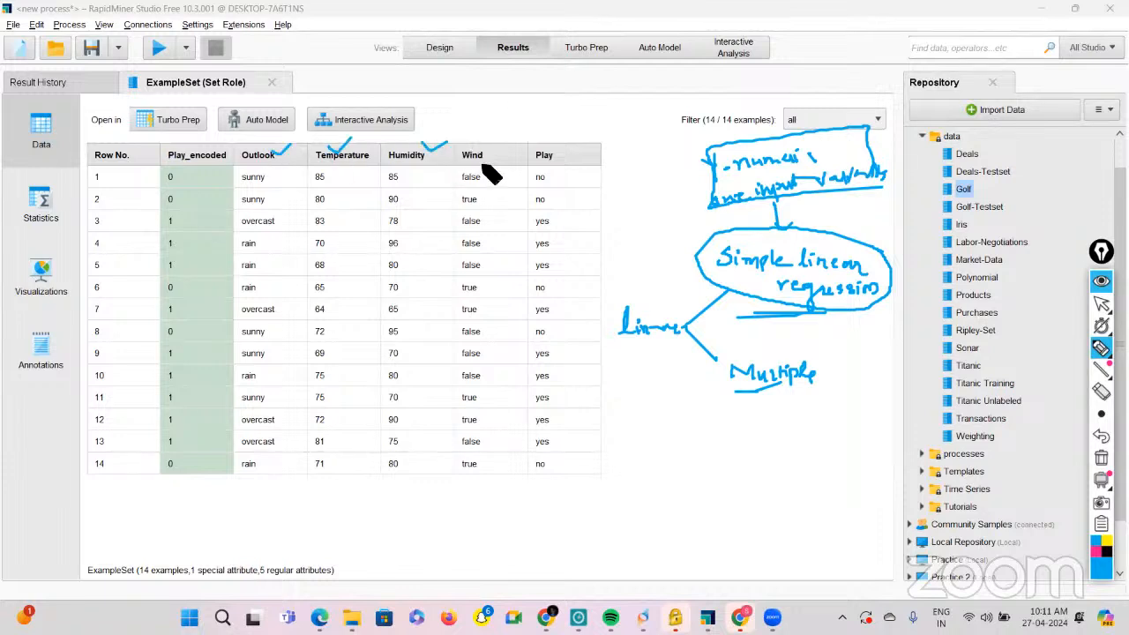
{"action": "mouse_move", "coordinate": [247, 141]}
{"action": "left_mouse_down"}
{"action": "mouse_move", "coordinate": [484, 163]}
{"action": "mouse_move", "coordinate": [231, 132]}
{"action": "mouse_move", "coordinate": [199, 146]}
{"action": "left_mouse_up"}
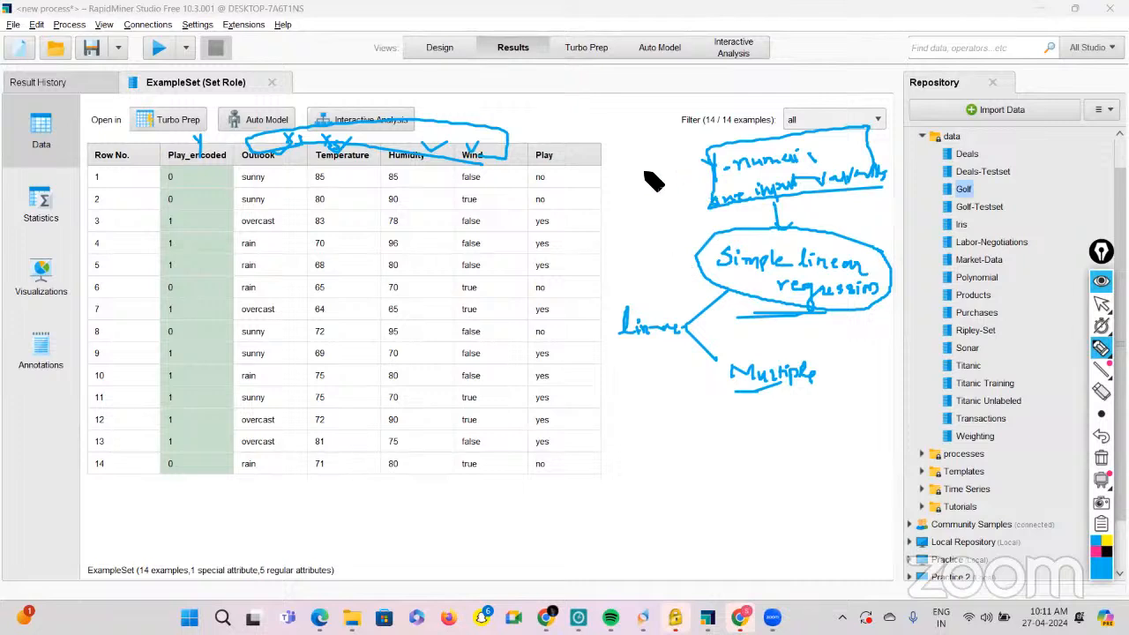
Handwrite "1 input" and "1 out" above the notes with an arrow to the simple linear regression note, and clear all annotations.
{"action": "mouse_move", "coordinate": [603, 84]}
{"action": "left_mouse_down"}
{"action": "mouse_move", "coordinate": [606, 97]}
{"action": "mouse_move", "coordinate": [689, 76]}
{"action": "left_mouse_up"}
{"action": "mouse_move", "coordinate": [635, 113]}
{"action": "left_mouse_down"}
{"action": "mouse_move", "coordinate": [663, 111]}
{"action": "mouse_move", "coordinate": [651, 150]}
{"action": "mouse_move", "coordinate": [684, 205]}
{"action": "mouse_move", "coordinate": [677, 211]}
{"action": "left_mouse_up"}
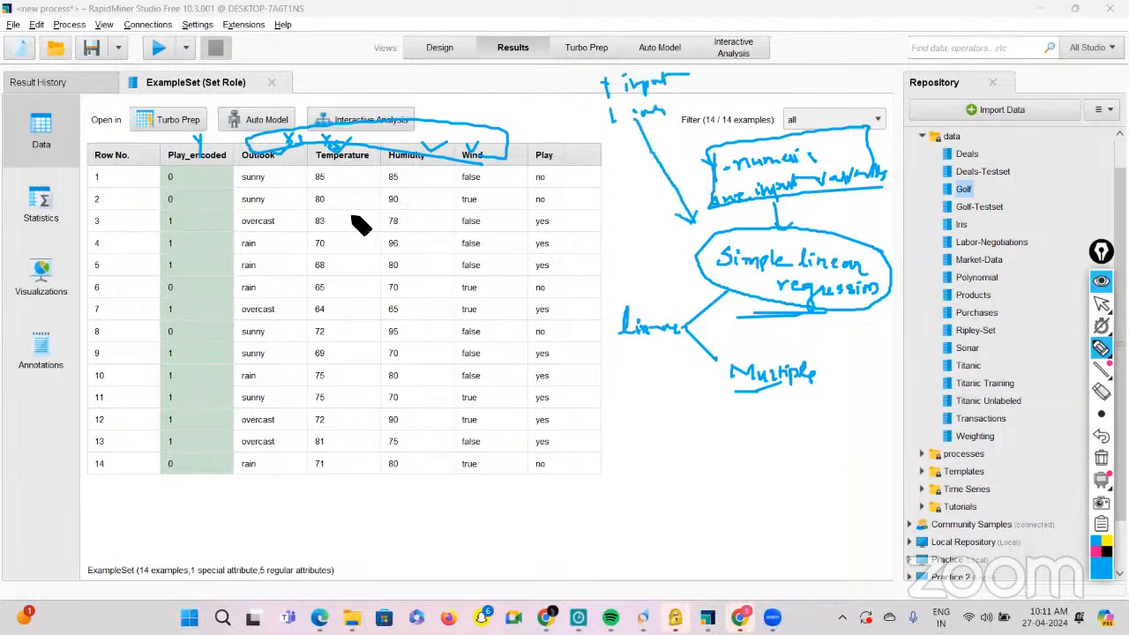
{"action": "left_click", "coordinate": [1101, 457]}
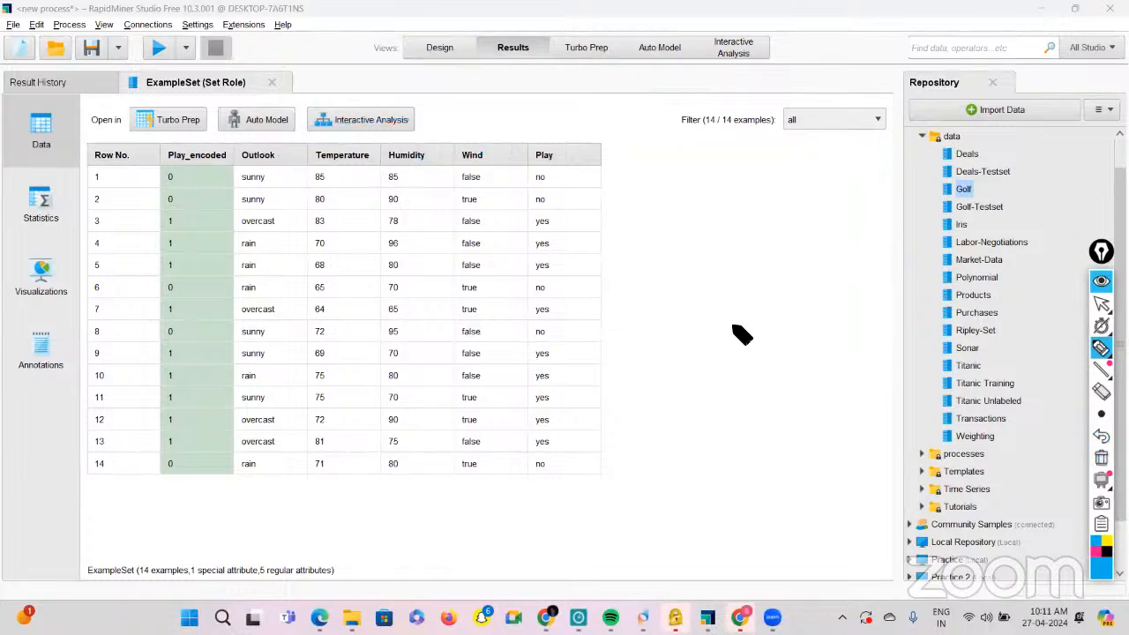
Handwrite "1 input" and "1 output" beside the results table, separated by a line and joined with a bracket.
{"action": "left_click_drag", "start_coordinate": [730, 310], "coordinate": [800, 314]}
{"action": "left_click_drag", "start_coordinate": [717, 339], "coordinate": [808, 335]}
{"action": "left_click_drag", "start_coordinate": [734, 361], "coordinate": [798, 360]}
{"action": "left_click_drag", "start_coordinate": [813, 300], "coordinate": [805, 374]}
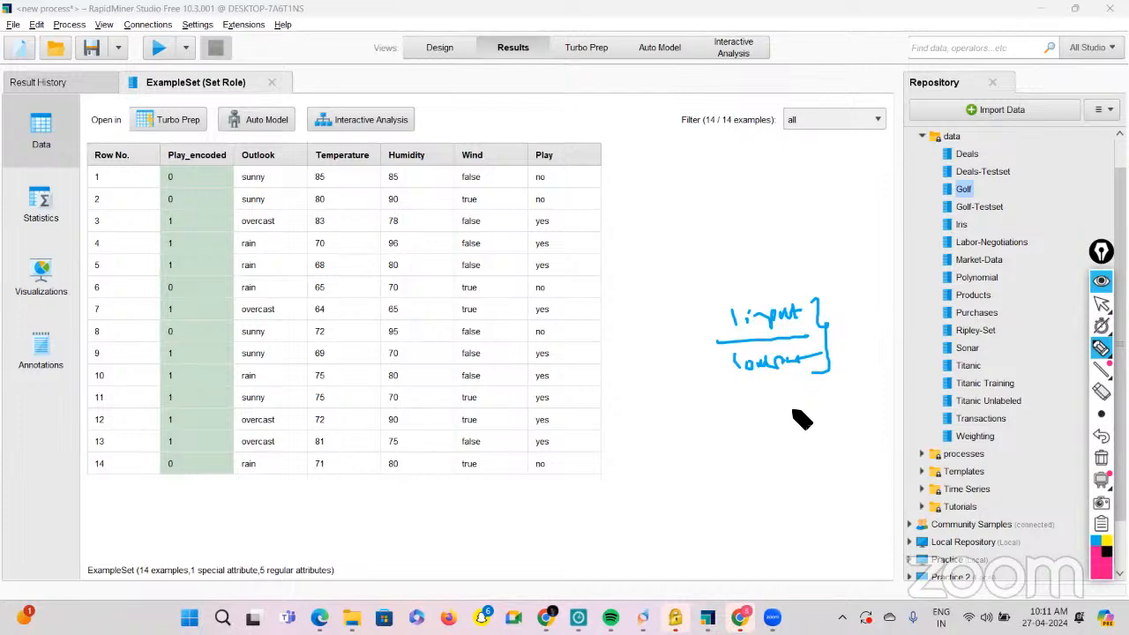
Handwrite "Select attribute" in pink below the input and output note, box the second word, and clear all annotations.
{"action": "mouse_move", "coordinate": [750, 402]}
{"action": "left_mouse_down"}
{"action": "mouse_move", "coordinate": [774, 415]}
{"action": "mouse_move", "coordinate": [819, 406]}
{"action": "left_mouse_up"}
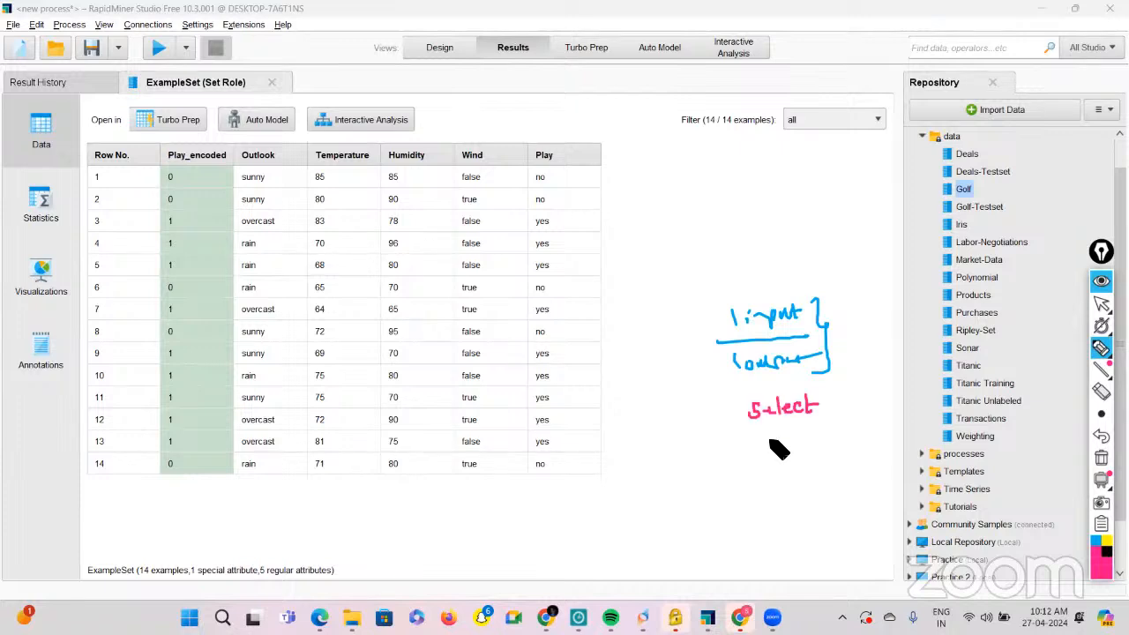
{"action": "mouse_move", "coordinate": [761, 438]}
{"action": "left_mouse_down"}
{"action": "mouse_move", "coordinate": [851, 434]}
{"action": "mouse_move", "coordinate": [780, 464]}
{"action": "mouse_move", "coordinate": [754, 429]}
{"action": "mouse_move", "coordinate": [853, 419]}
{"action": "mouse_move", "coordinate": [861, 455]}
{"action": "left_mouse_up"}
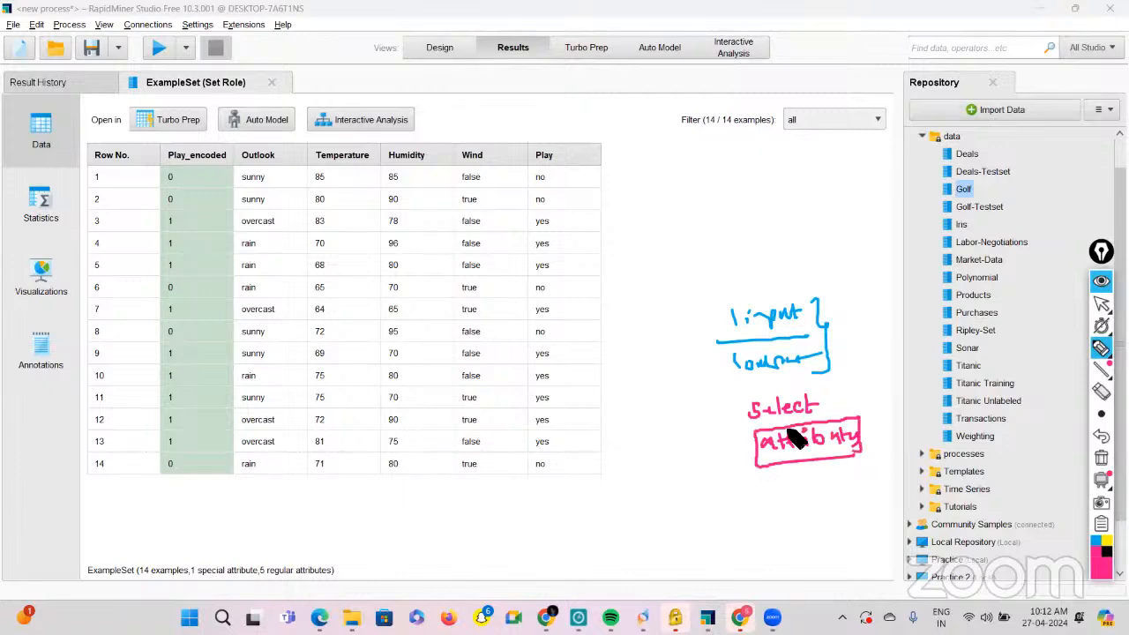
{"action": "left_click", "coordinate": [1100, 460]}
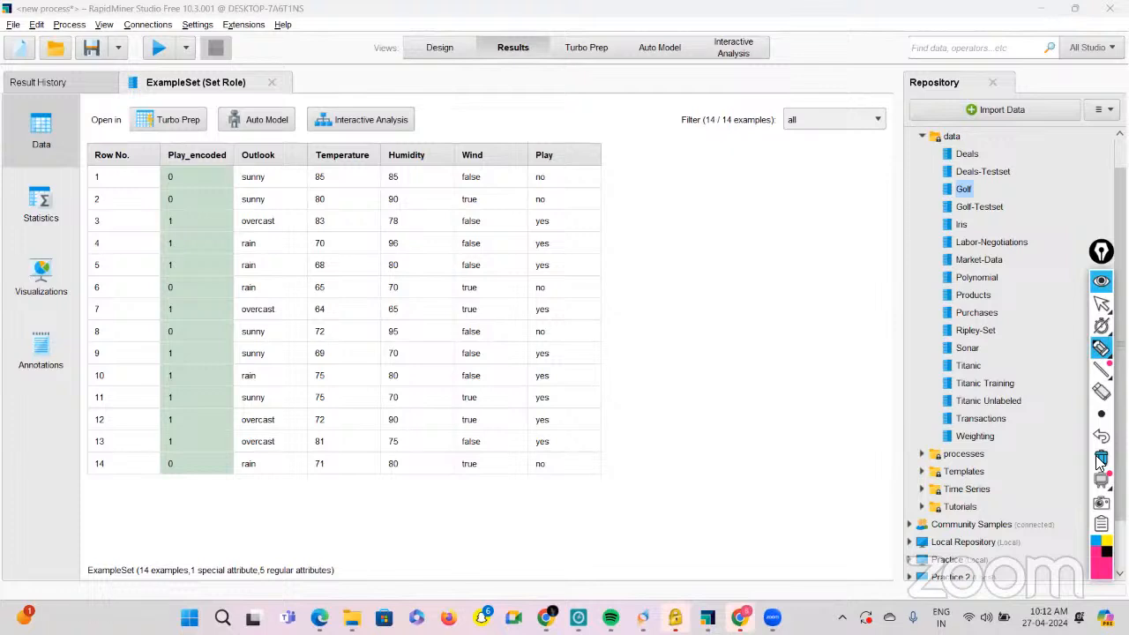
Return to the process design, find the Select Attributes operator, and insert it between Set Role and the result output.
{"action": "left_click", "coordinate": [1100, 303]}
{"action": "left_click", "coordinate": [440, 47]}
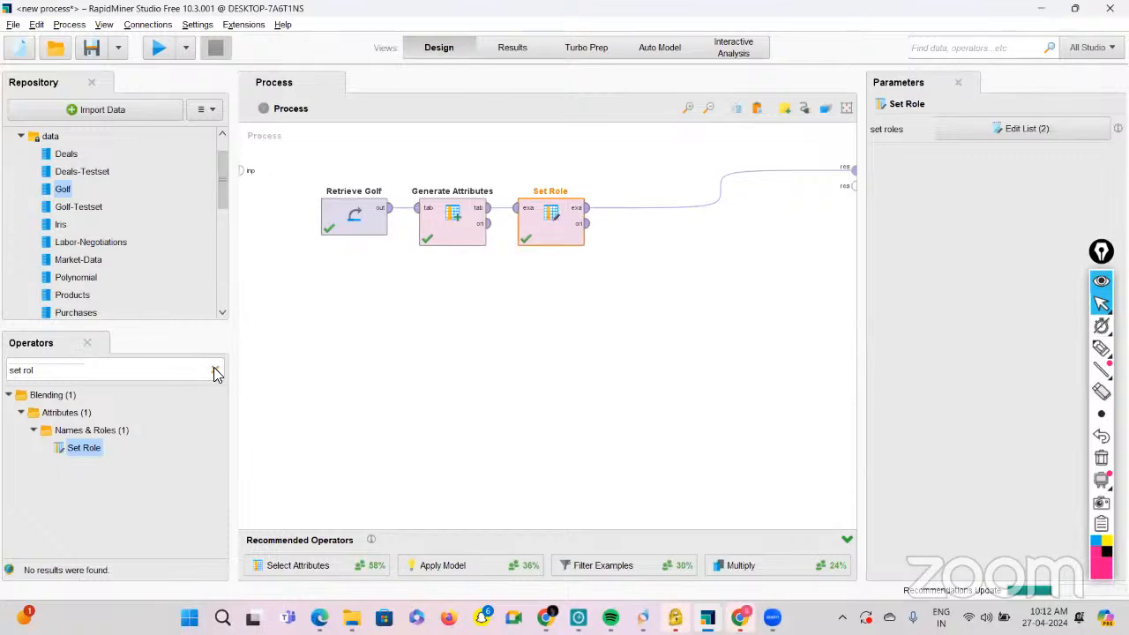
{"action": "left_click", "coordinate": [216, 371]}
{"action": "type", "text": "select attr"}
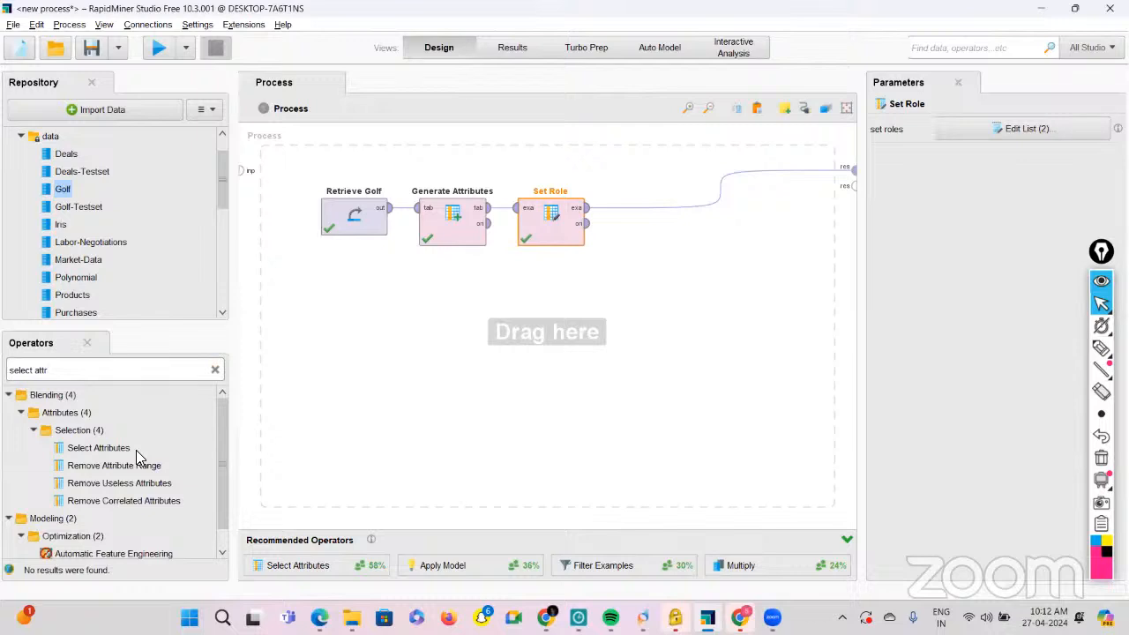
{"action": "left_click_drag", "start_coordinate": [110, 455], "coordinate": [649, 229]}
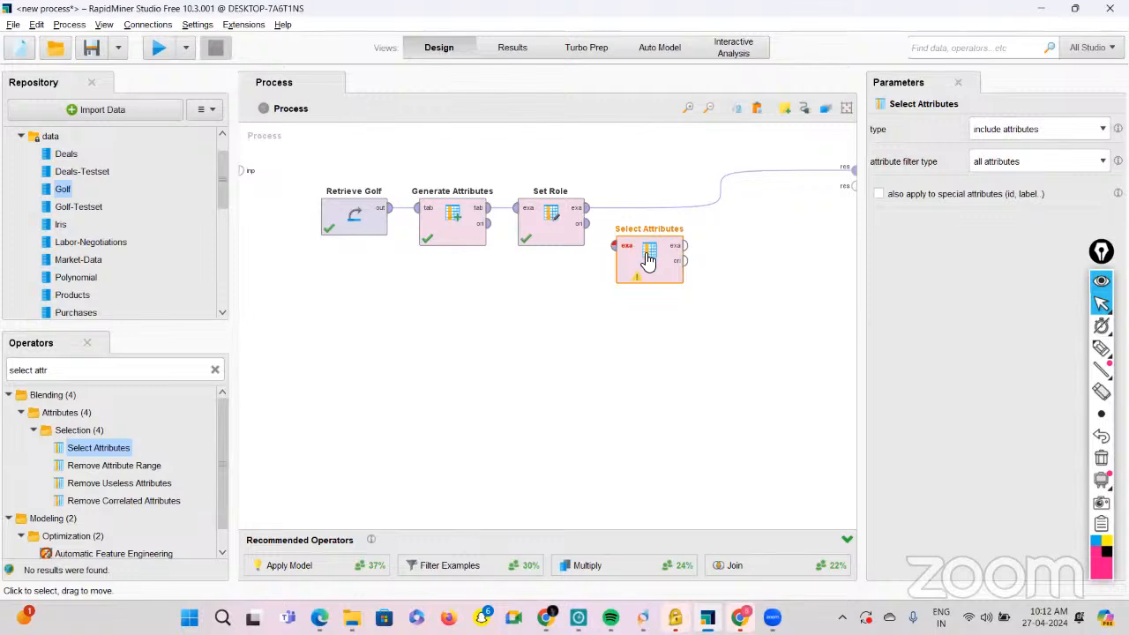
{"action": "left_click_drag", "start_coordinate": [648, 259], "coordinate": [653, 235]}
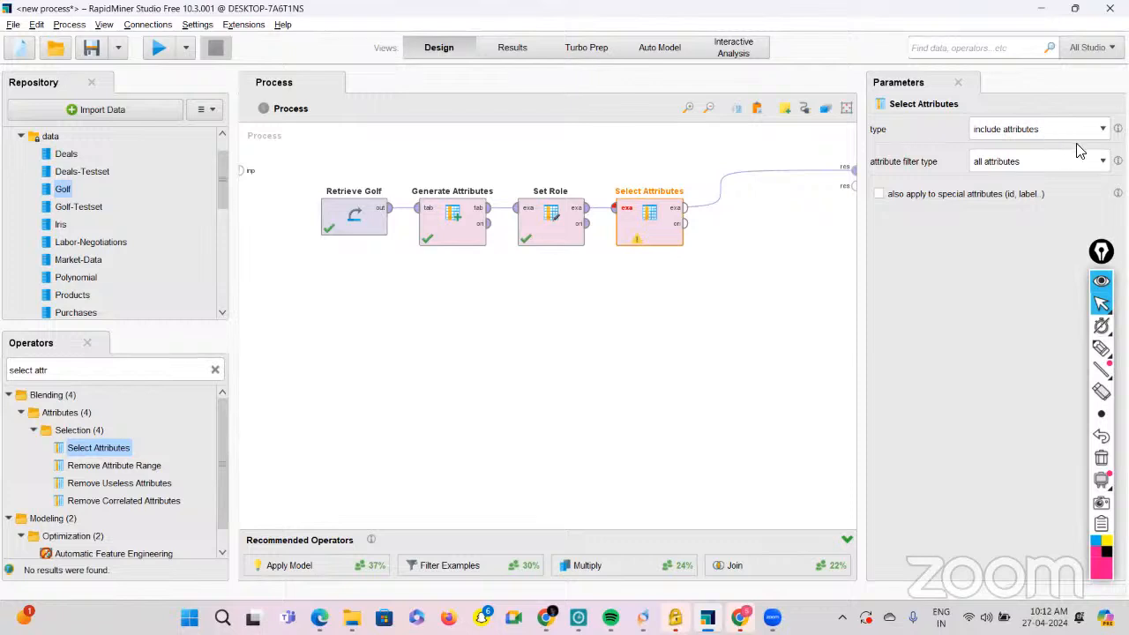
Try to choose a subset of attributes in Select Attributes, close the selection without changes, and delete the operator.
{"action": "left_click", "coordinate": [1100, 162]}
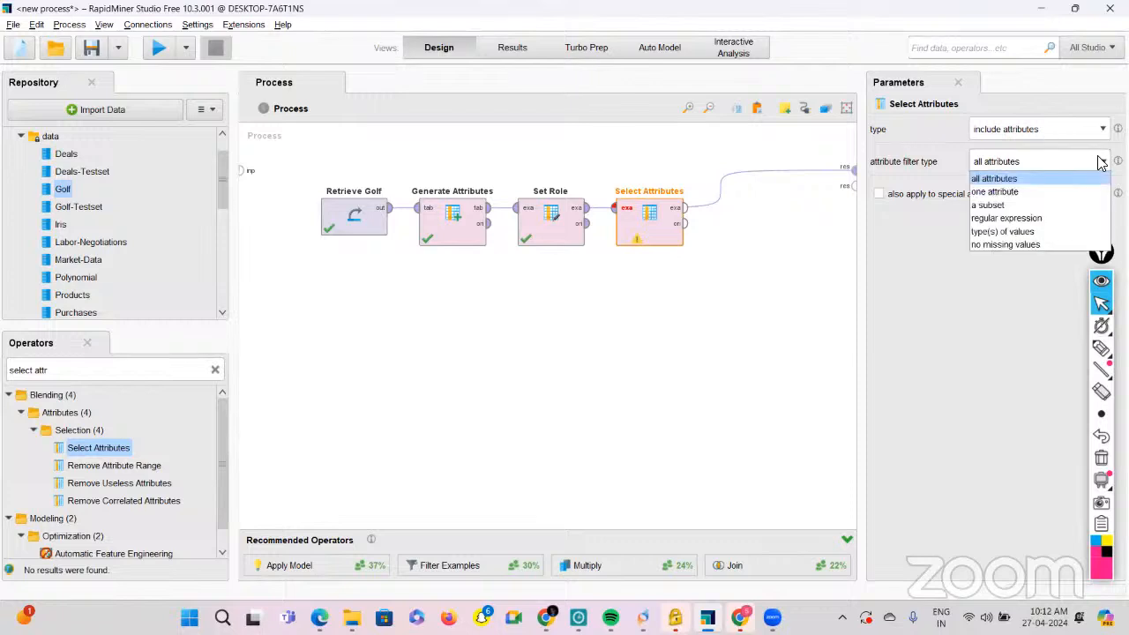
{"action": "left_click", "coordinate": [1009, 204]}
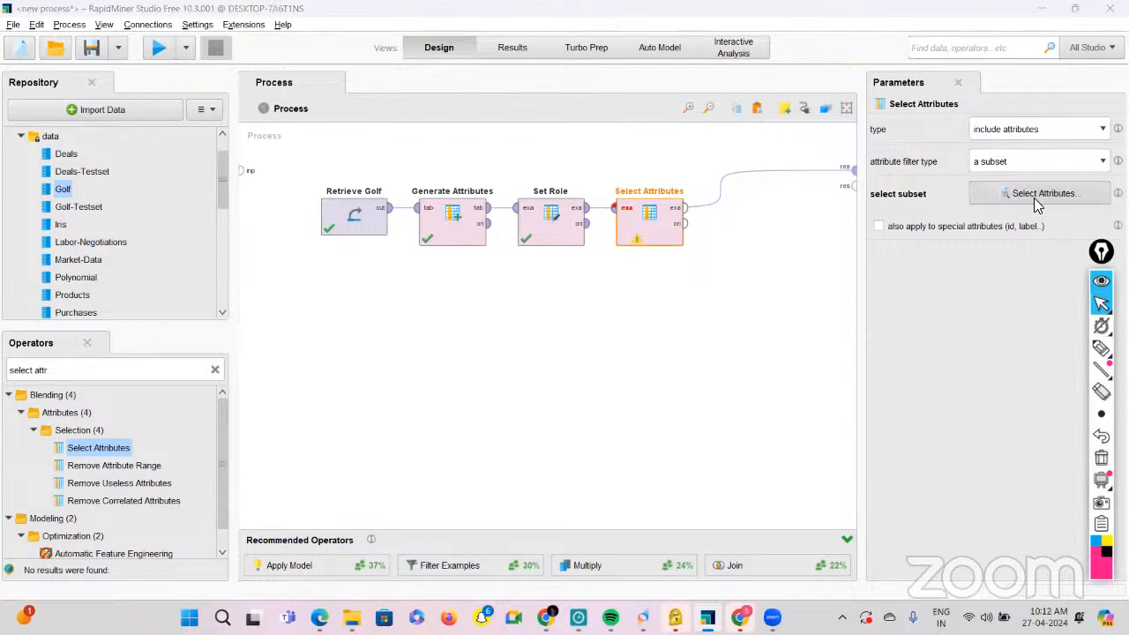
{"action": "left_click", "coordinate": [1037, 197]}
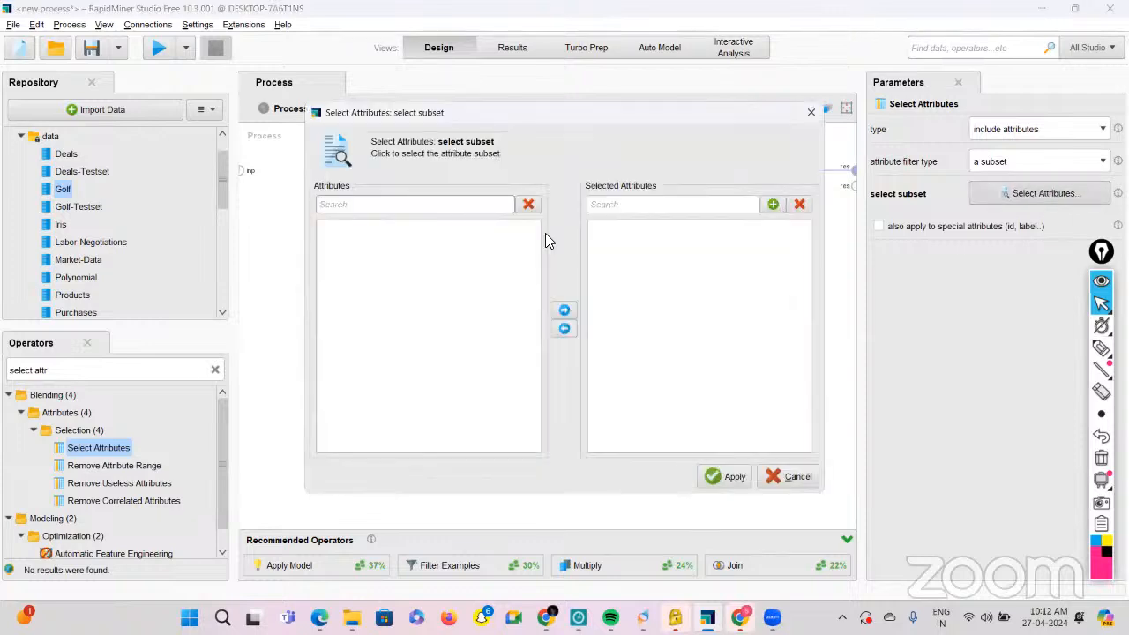
{"action": "left_click", "coordinate": [812, 112]}
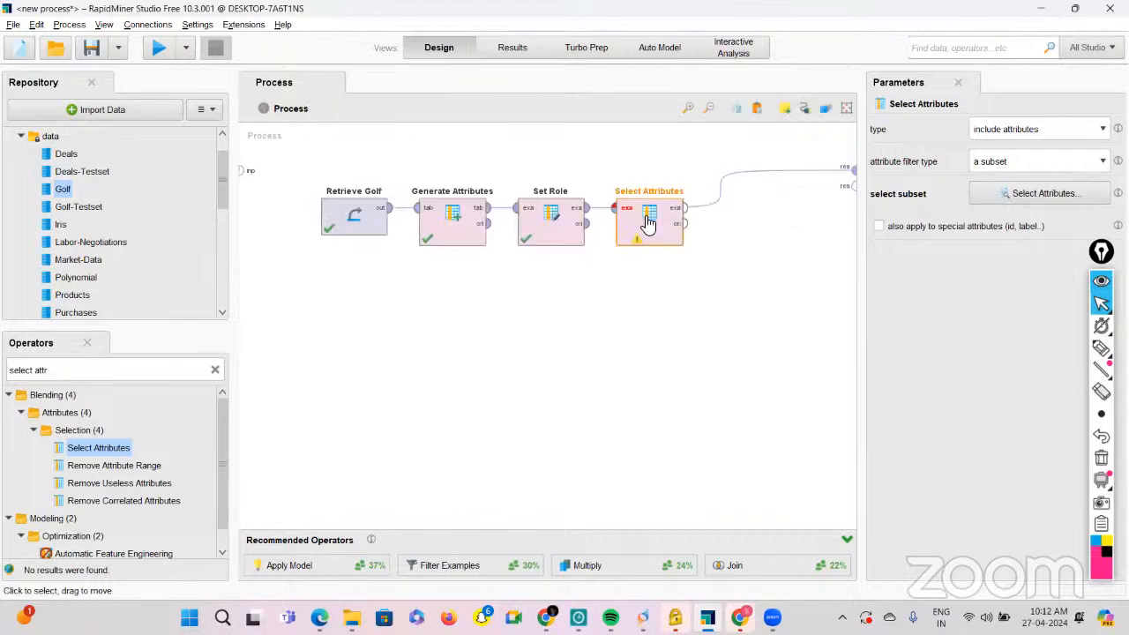
{"action": "key", "text": "Delete"}
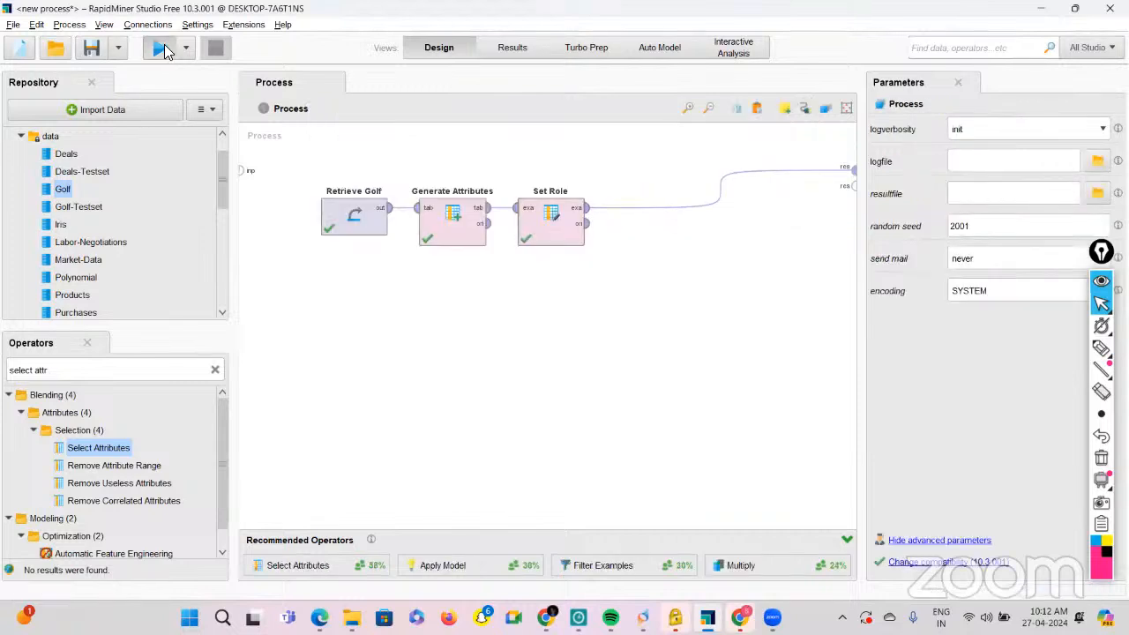
Run the process without Select Attributes, return to the design, and insert Select Attributes again after Set Role.
{"action": "left_click", "coordinate": [158, 48]}
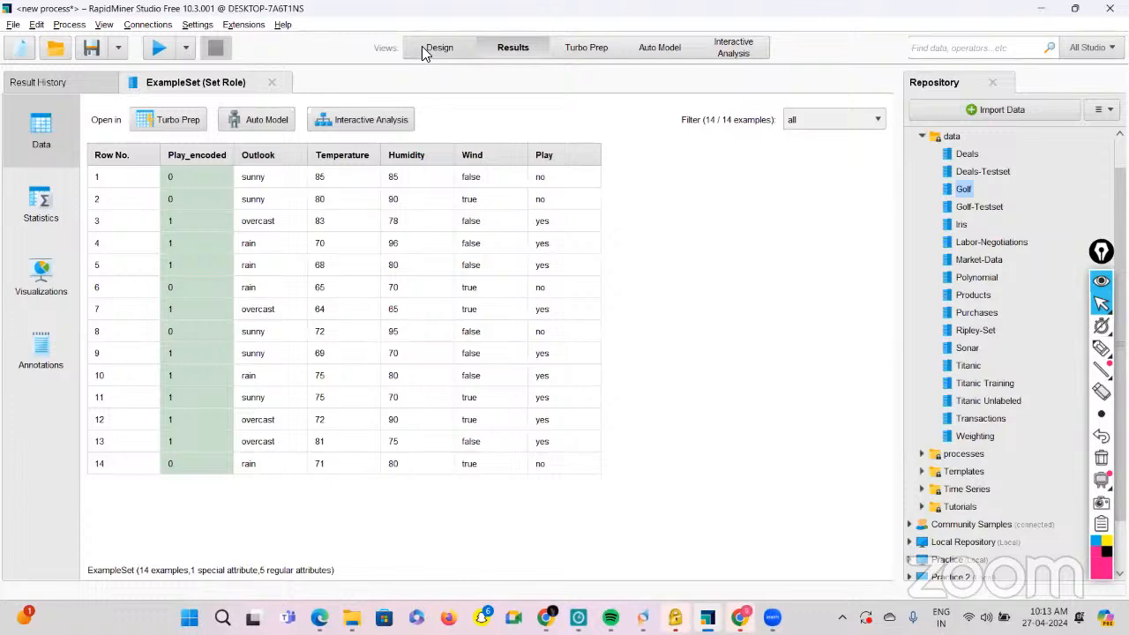
{"action": "key", "text": "F8"}
{"action": "left_click_drag", "start_coordinate": [104, 452], "coordinate": [633, 211]}
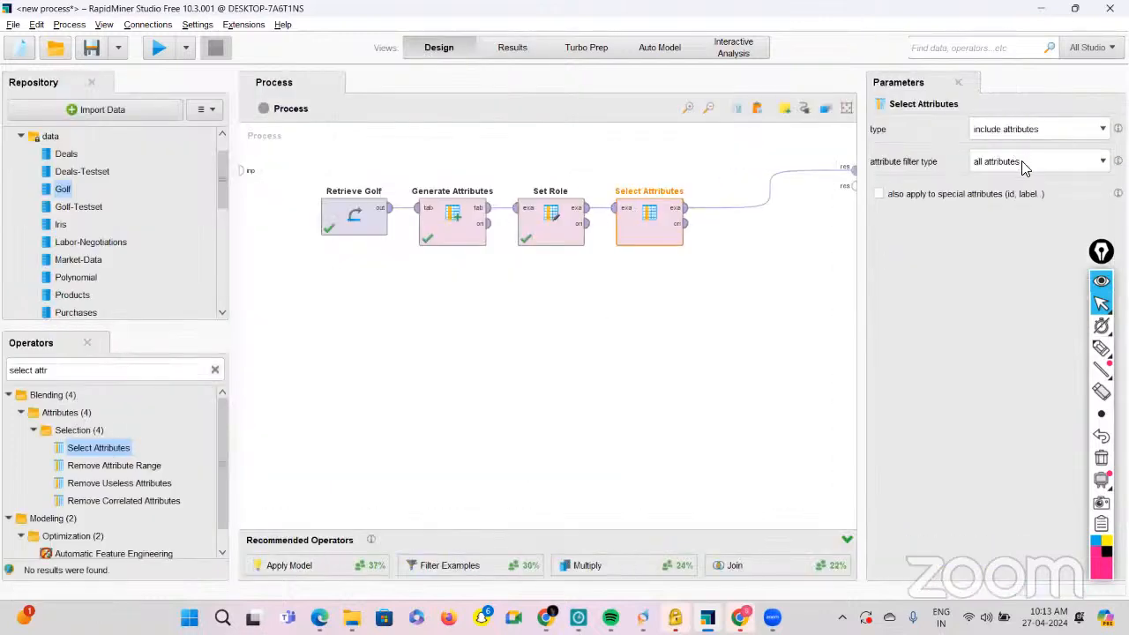
Set the Select Attributes filter type to a subset and include Play_encoded and Temperature.
{"action": "left_click", "coordinate": [1023, 164]}
{"action": "left_click", "coordinate": [1004, 206]}
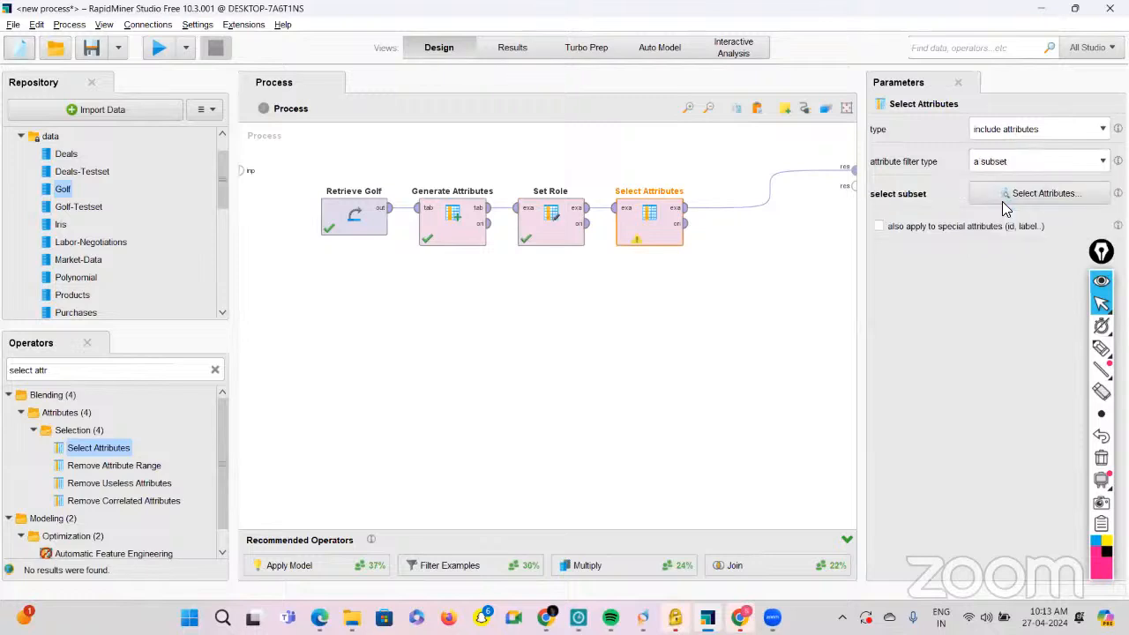
{"action": "left_click", "coordinate": [1016, 195]}
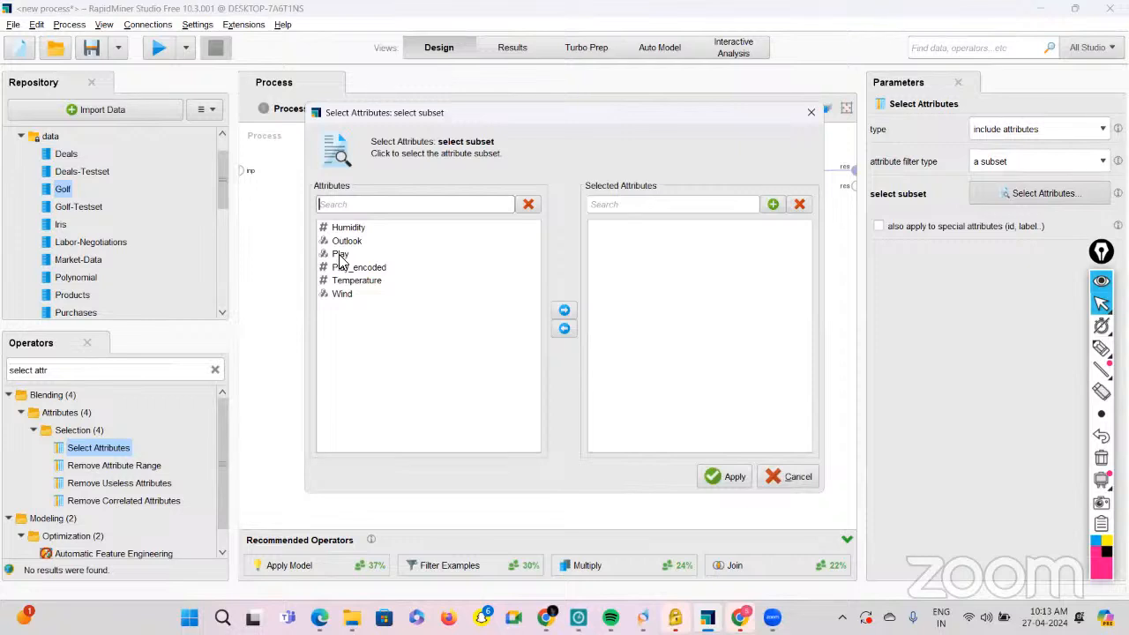
{"action": "double_click", "coordinate": [339, 268]}
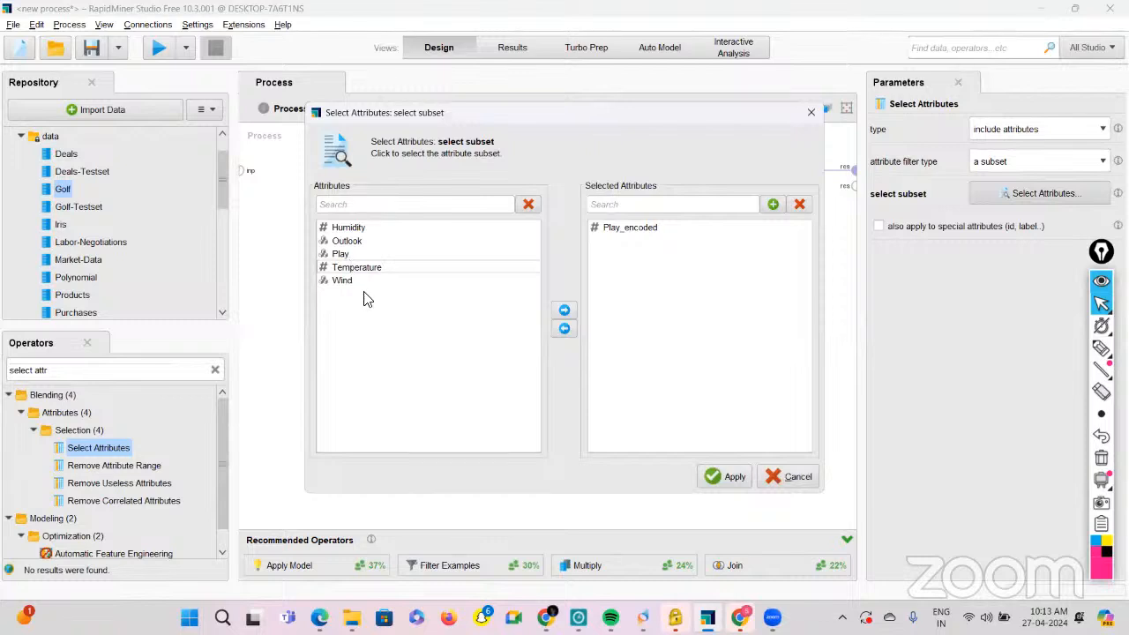
{"action": "double_click", "coordinate": [356, 269]}
{"action": "left_click", "coordinate": [731, 487]}
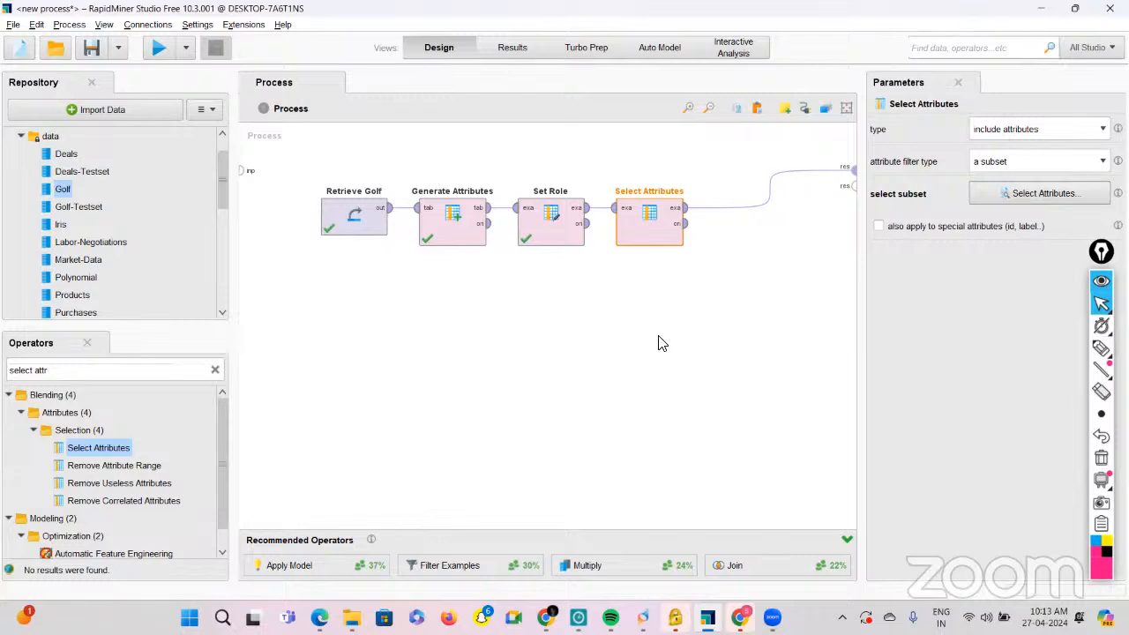
Handwrite "Supervised", "data" branching into train and test, and "Split" below the process flow, and clear all annotations.
{"action": "left_click", "coordinate": [1101, 348]}
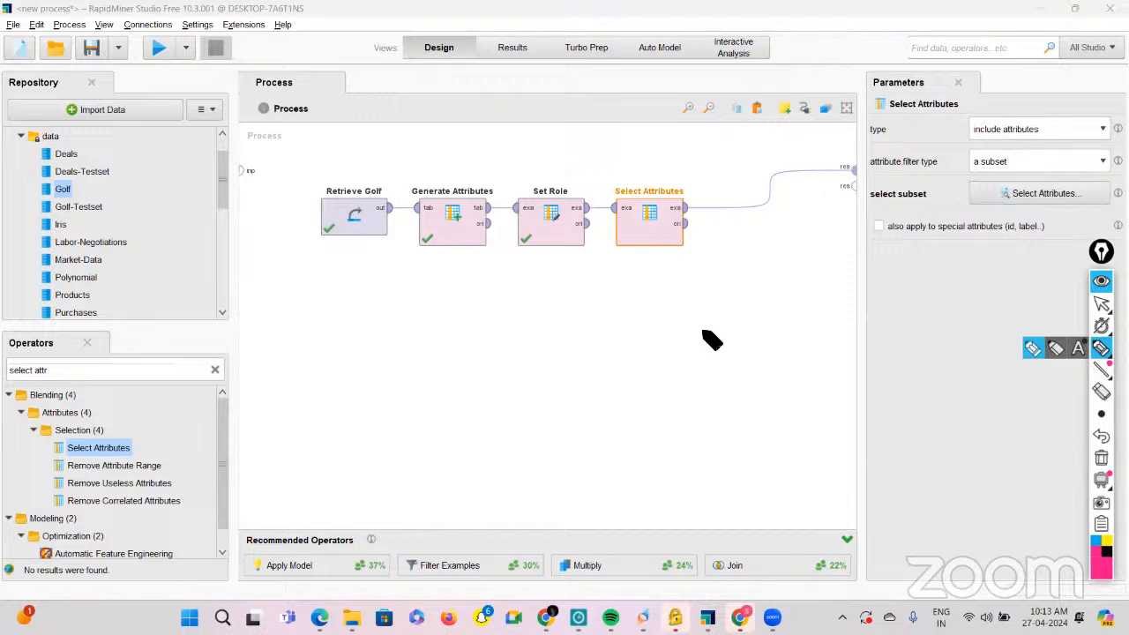
{"action": "left_click_drag", "start_coordinate": [695, 326], "coordinate": [710, 336]}
{"action": "left_click_drag", "start_coordinate": [729, 344], "coordinate": [809, 337]}
{"action": "mouse_move", "coordinate": [698, 396]}
{"action": "left_mouse_down"}
{"action": "mouse_move", "coordinate": [789, 385]}
{"action": "mouse_move", "coordinate": [791, 364]}
{"action": "left_mouse_up"}
{"action": "left_click_drag", "start_coordinate": [780, 403], "coordinate": [800, 410]}
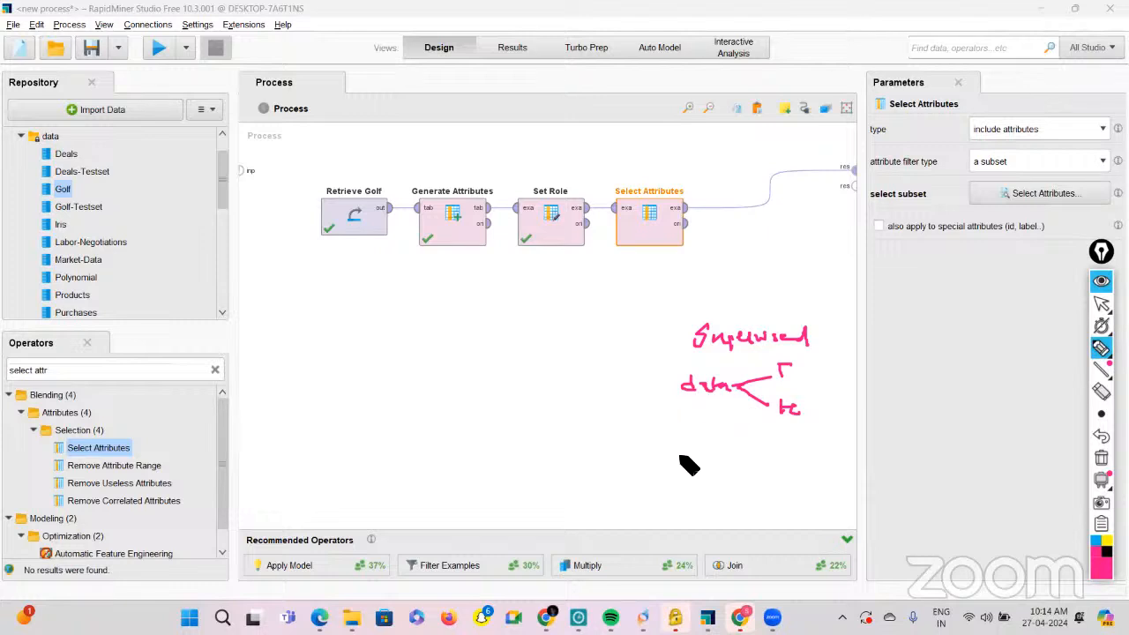
{"action": "mouse_move", "coordinate": [702, 460]}
{"action": "left_mouse_down"}
{"action": "mouse_move", "coordinate": [681, 478]}
{"action": "mouse_move", "coordinate": [749, 472]}
{"action": "left_mouse_up"}
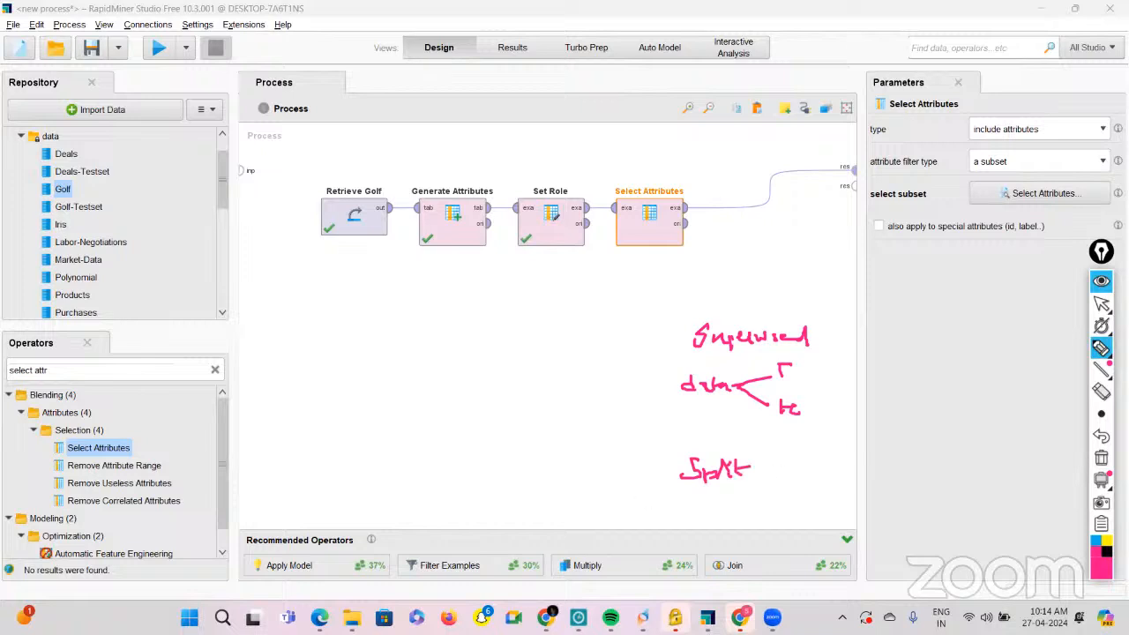
{"action": "left_click", "coordinate": [1102, 459]}
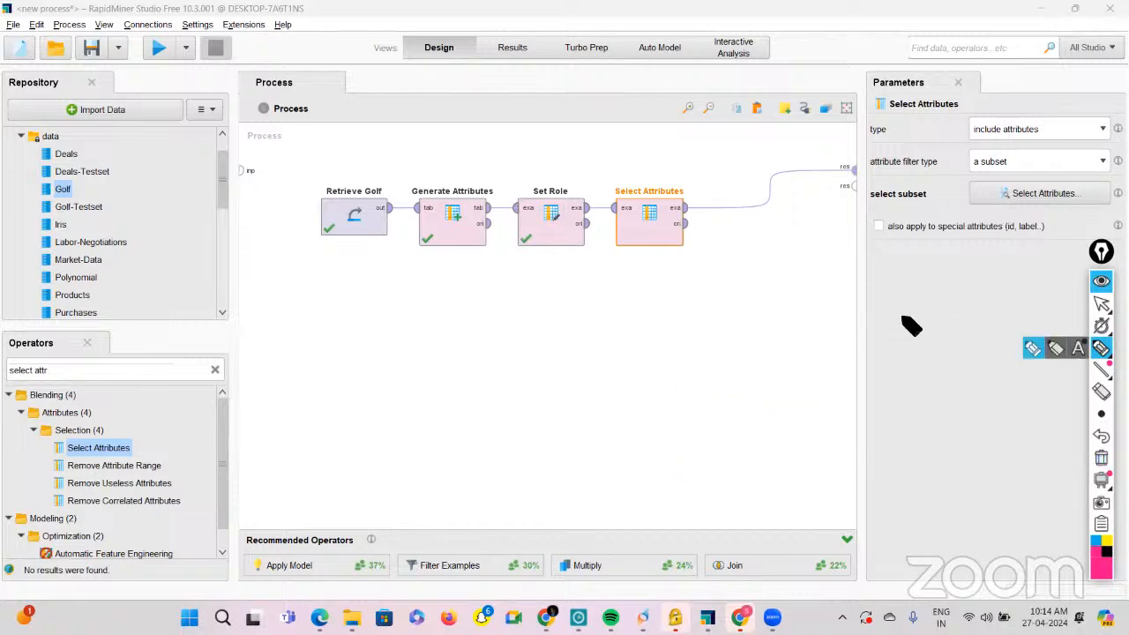
Handwrite "Split data" and "Cross validation" in the blank area below the operator's parameters, with an underlined "Supervised" above them.
{"action": "mouse_move", "coordinate": [908, 317]}
{"action": "left_mouse_down"}
{"action": "mouse_move", "coordinate": [886, 334]}
{"action": "mouse_move", "coordinate": [1003, 328]}
{"action": "left_mouse_up"}
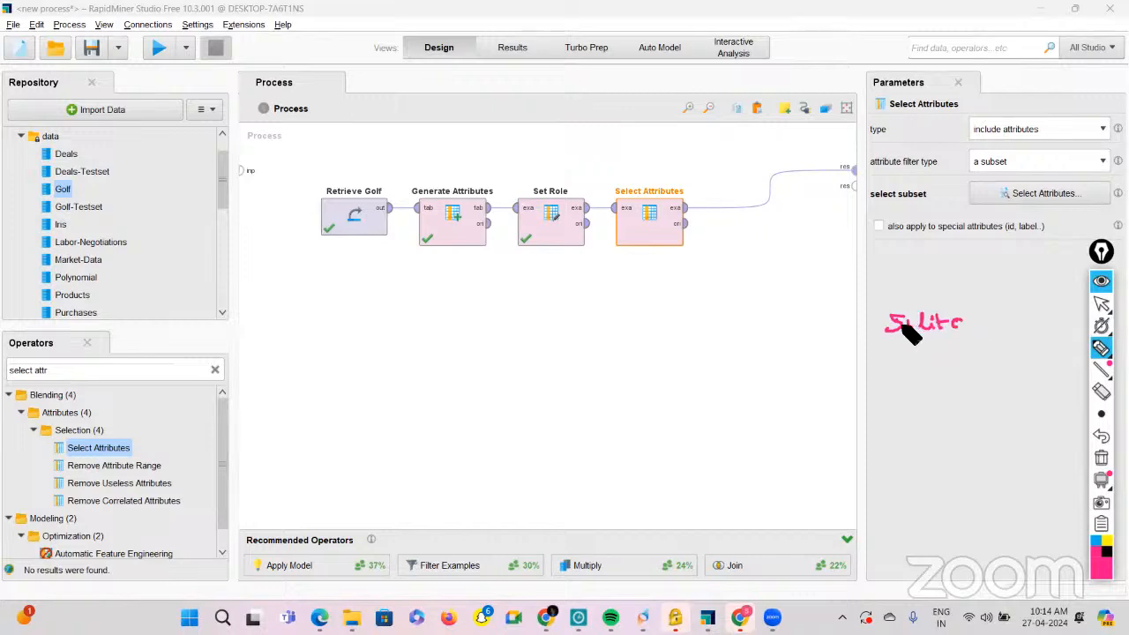
{"action": "mouse_move", "coordinate": [900, 344]}
{"action": "left_mouse_down"}
{"action": "mouse_move", "coordinate": [899, 362]}
{"action": "mouse_move", "coordinate": [945, 353]}
{"action": "left_mouse_up"}
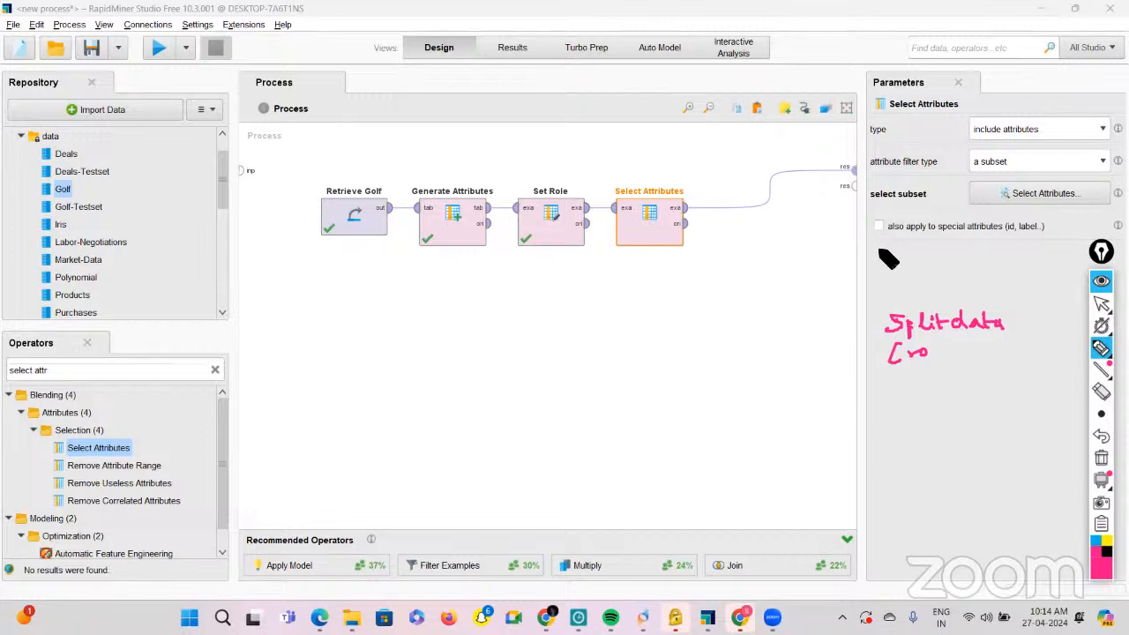
{"action": "mouse_move", "coordinate": [888, 250]}
{"action": "left_mouse_down"}
{"action": "mouse_move", "coordinate": [880, 264]}
{"action": "mouse_move", "coordinate": [970, 263]}
{"action": "left_mouse_up"}
{"action": "left_click_drag", "start_coordinate": [885, 273], "coordinate": [996, 273]}
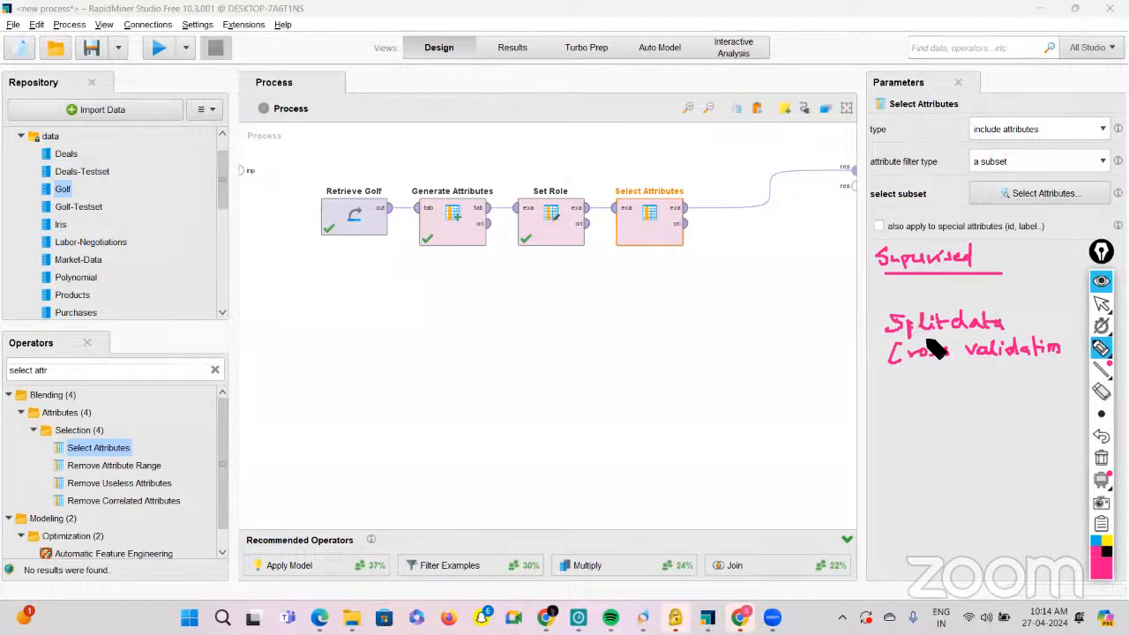
Find the Split Data operator, insert it between Select Attributes and the result output, and clear all annotations.
{"action": "left_click", "coordinate": [1103, 306]}
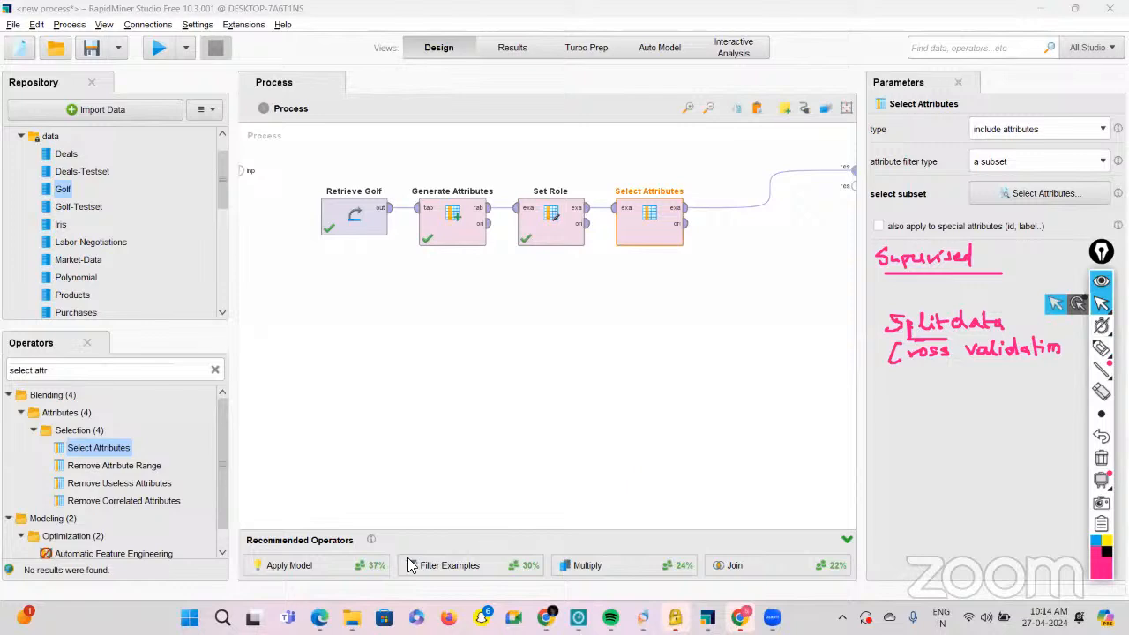
{"action": "left_click", "coordinate": [211, 370]}
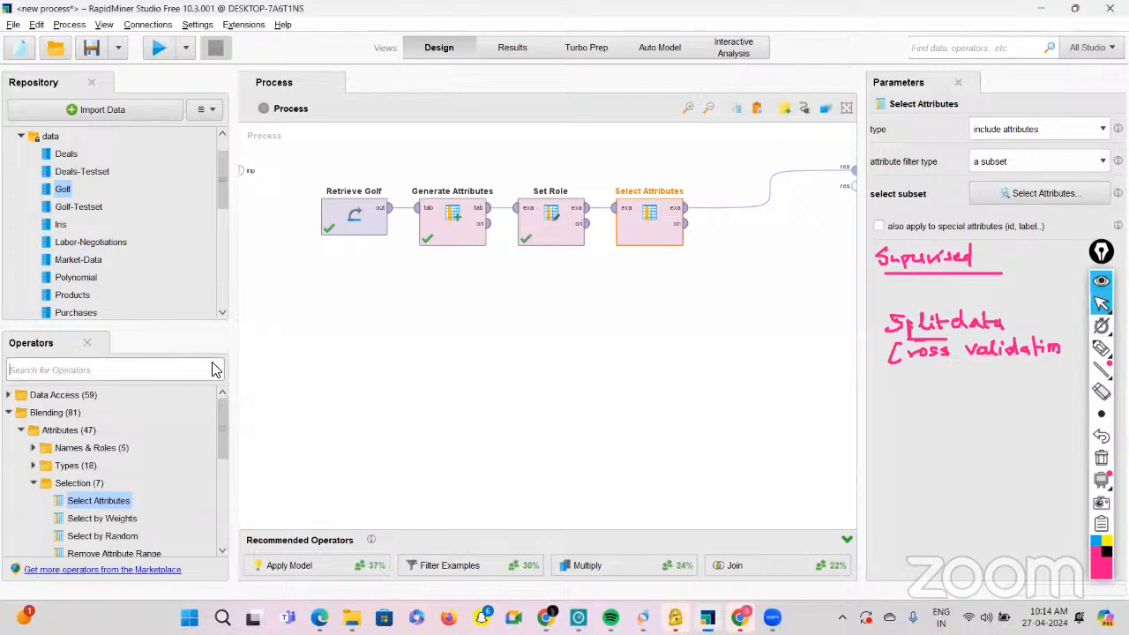
{"action": "type", "text": "split data"}
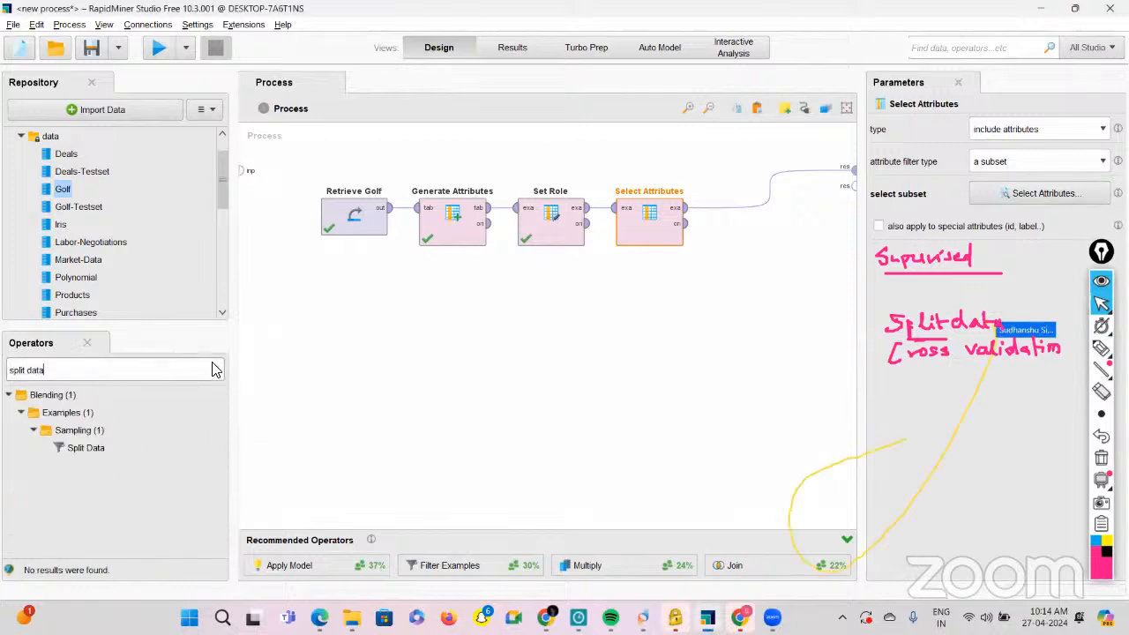
{"action": "left_click_drag", "start_coordinate": [82, 451], "coordinate": [741, 206]}
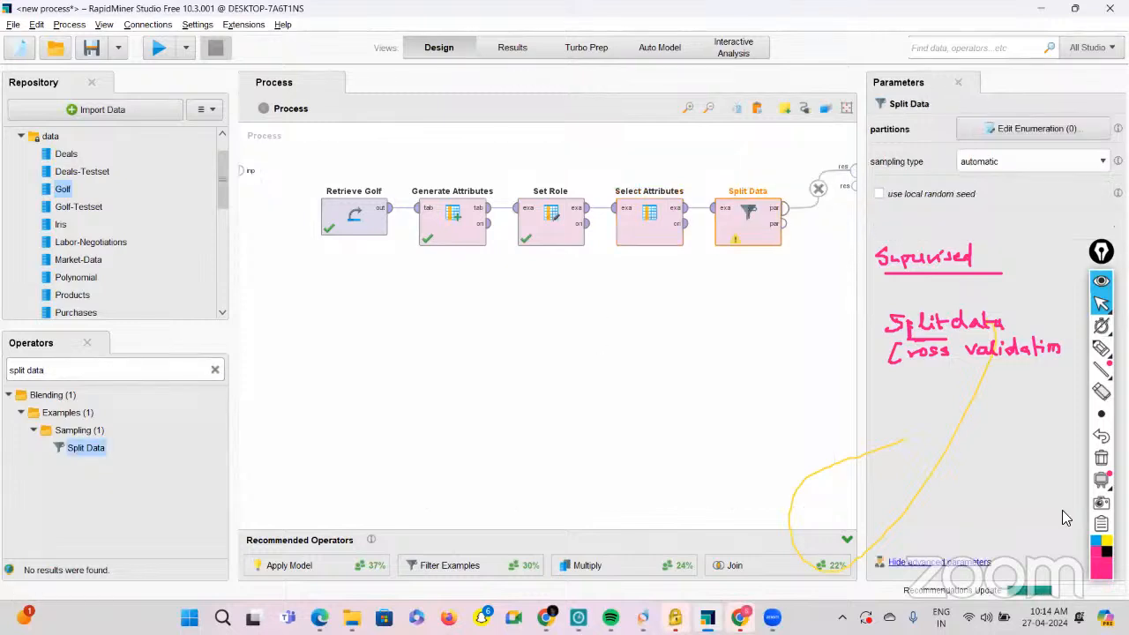
{"action": "left_click", "coordinate": [1104, 466]}
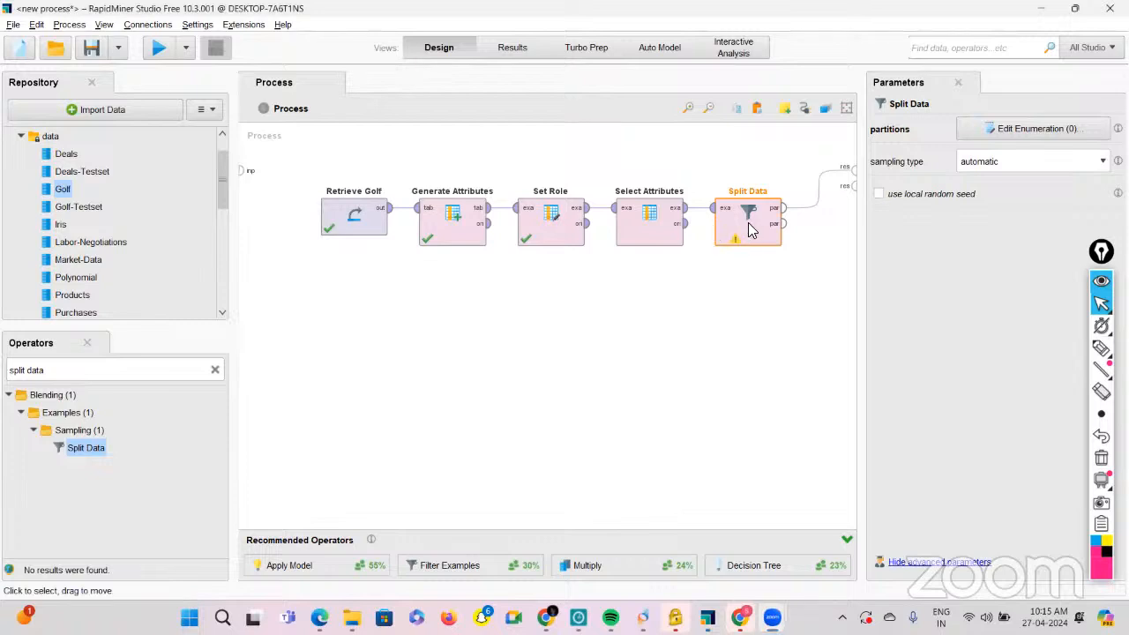
Define two partitions for the Split Data operator with ratios 0.7 and 0.3.
{"action": "left_click", "coordinate": [1021, 118]}
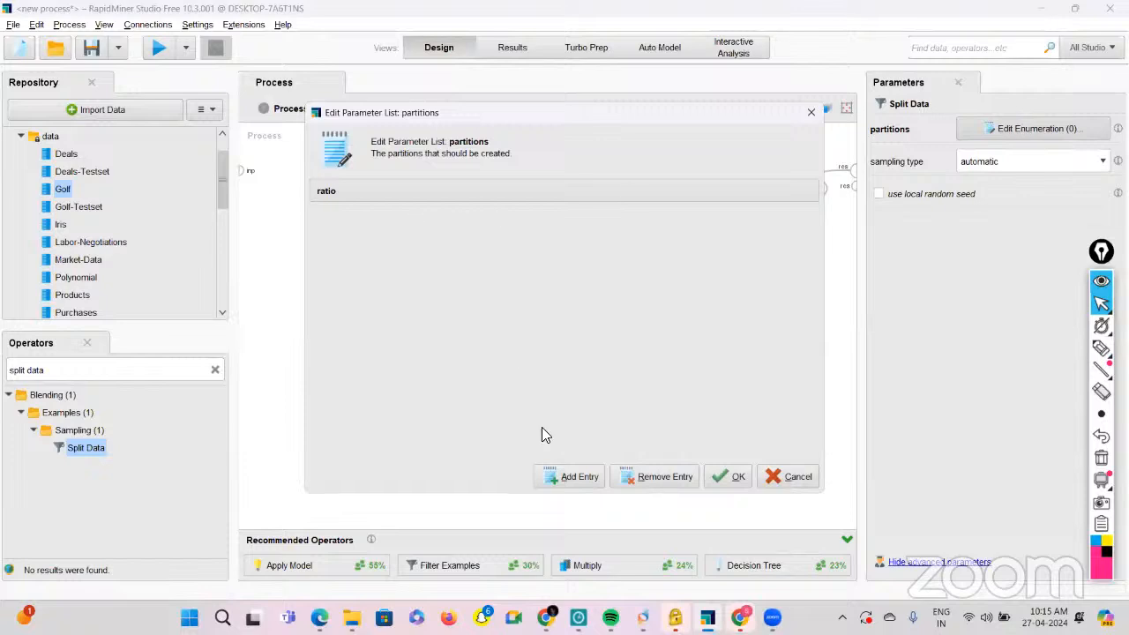
{"action": "left_click", "coordinate": [570, 479]}
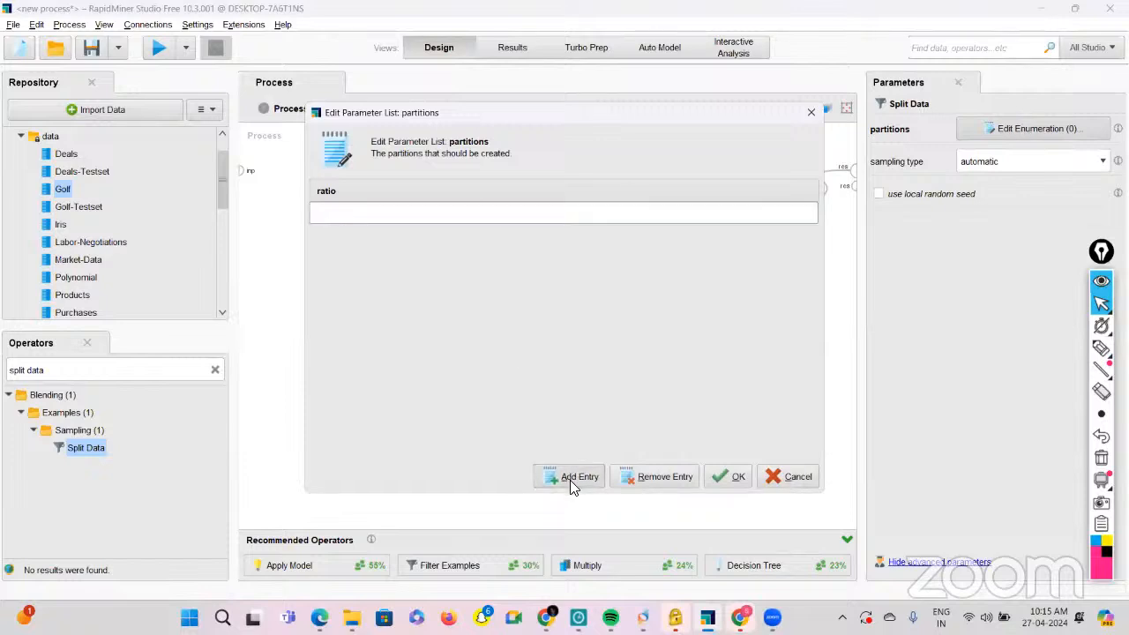
{"action": "type", "text": "0.7"}
{"action": "left_click", "coordinate": [570, 480]}
{"action": "type", "text": "0.3"}
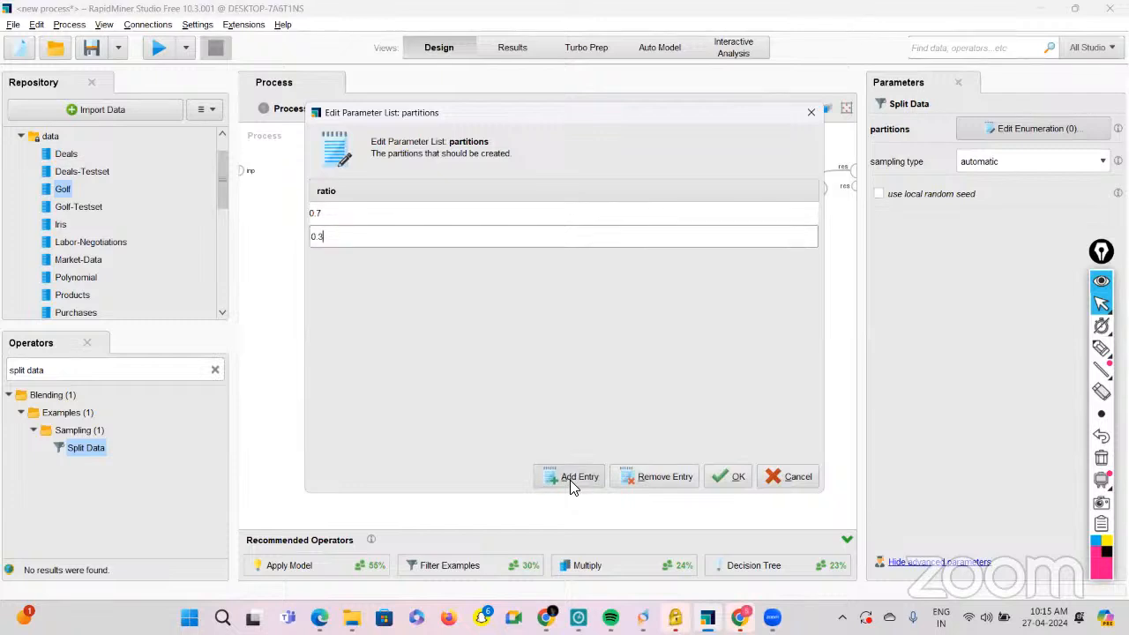
{"action": "left_click", "coordinate": [738, 476]}
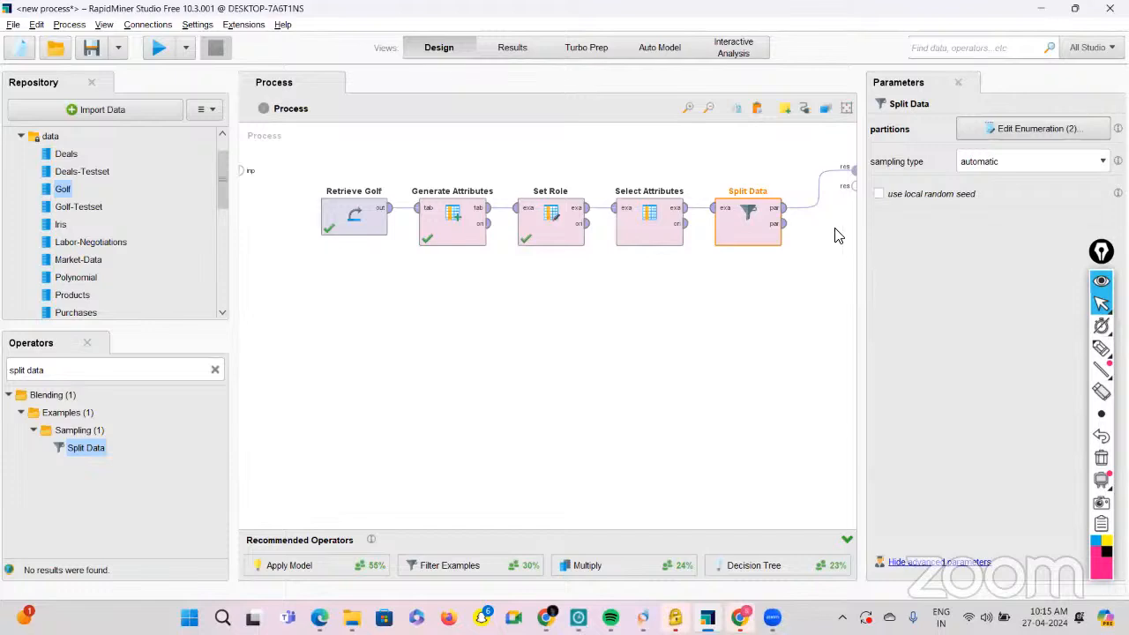
Move Split Data below the operator row and insert a Linear Regression operator between its first partition output and the process result.
{"action": "left_click_drag", "start_coordinate": [745, 228], "coordinate": [745, 341]}
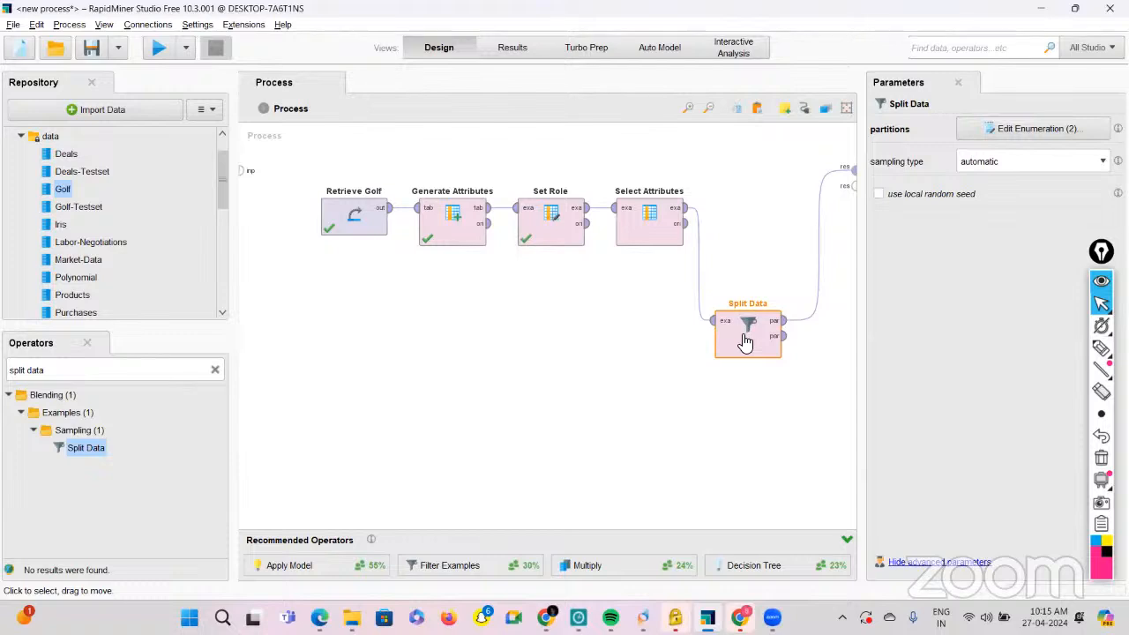
{"action": "left_click", "coordinate": [215, 372]}
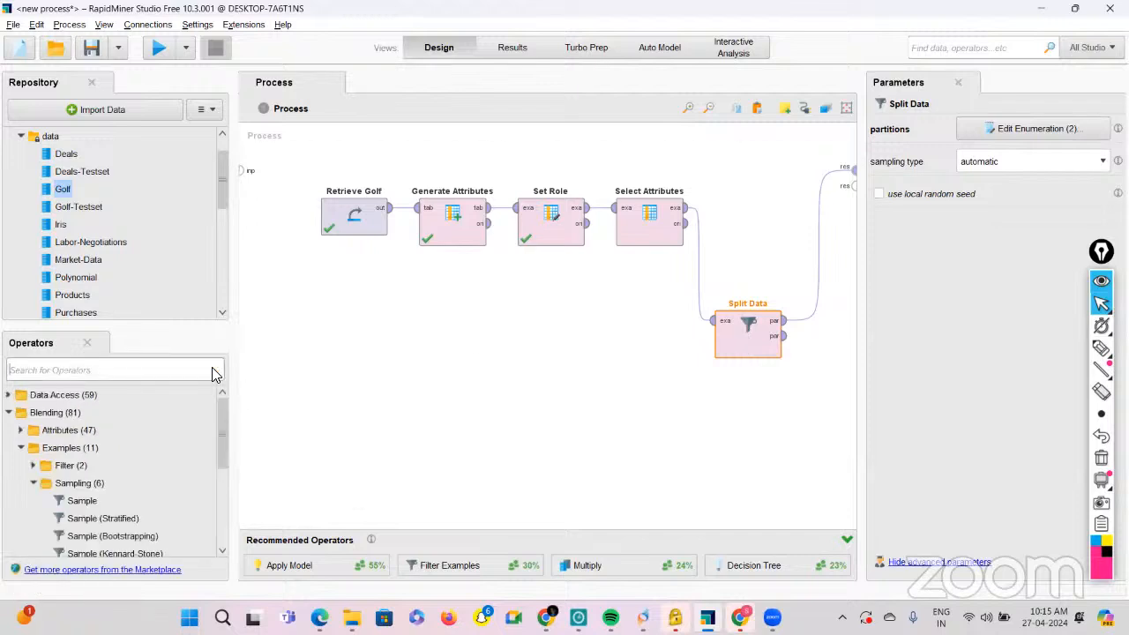
{"action": "type", "text": "line"}
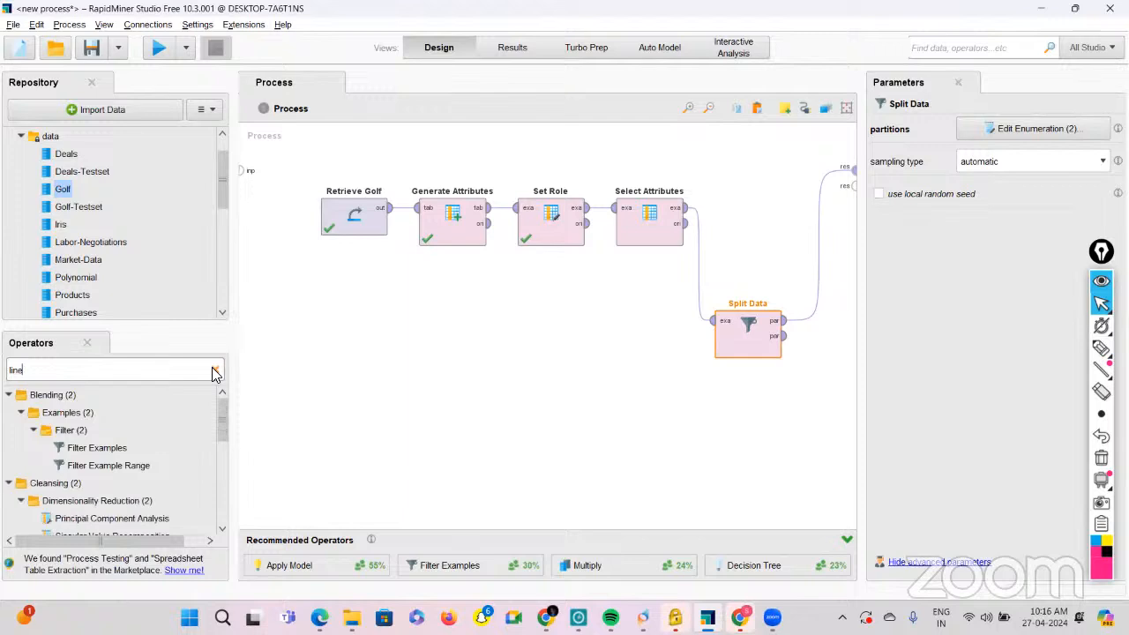
{"action": "type", "text": "ar regres"}
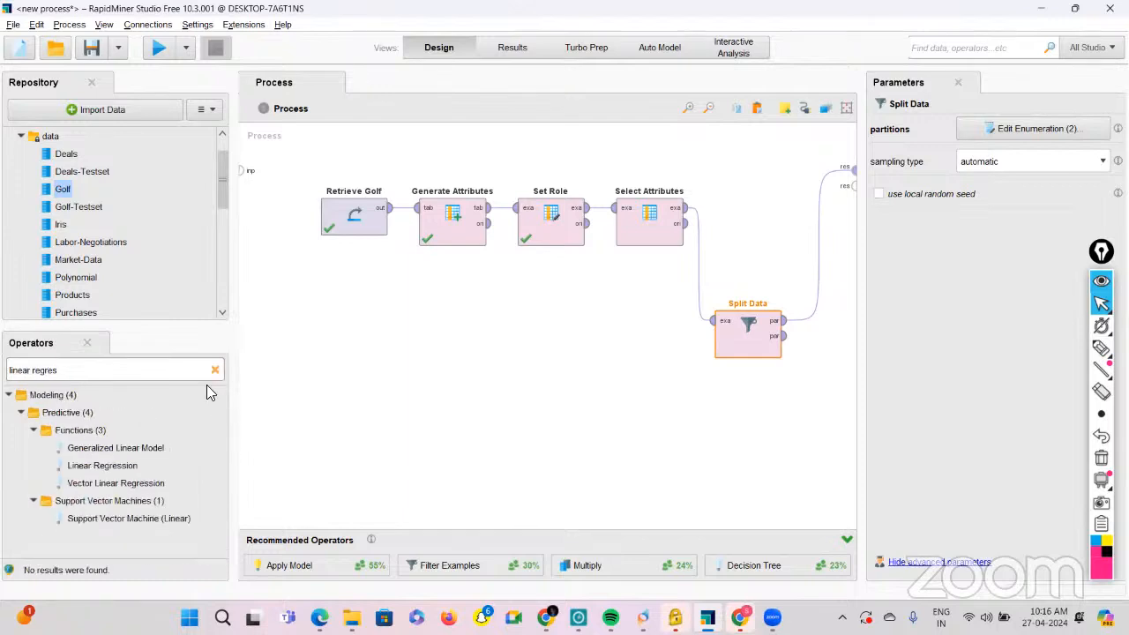
{"action": "left_click_drag", "start_coordinate": [119, 470], "coordinate": [739, 165]}
{"action": "mouse_move", "coordinate": [853, 212]}
{"action": "left_mouse_down"}
{"action": "mouse_move", "coordinate": [811, 210]}
{"action": "mouse_move", "coordinate": [810, 224]}
{"action": "mouse_move", "coordinate": [849, 224]}
{"action": "left_mouse_up"}
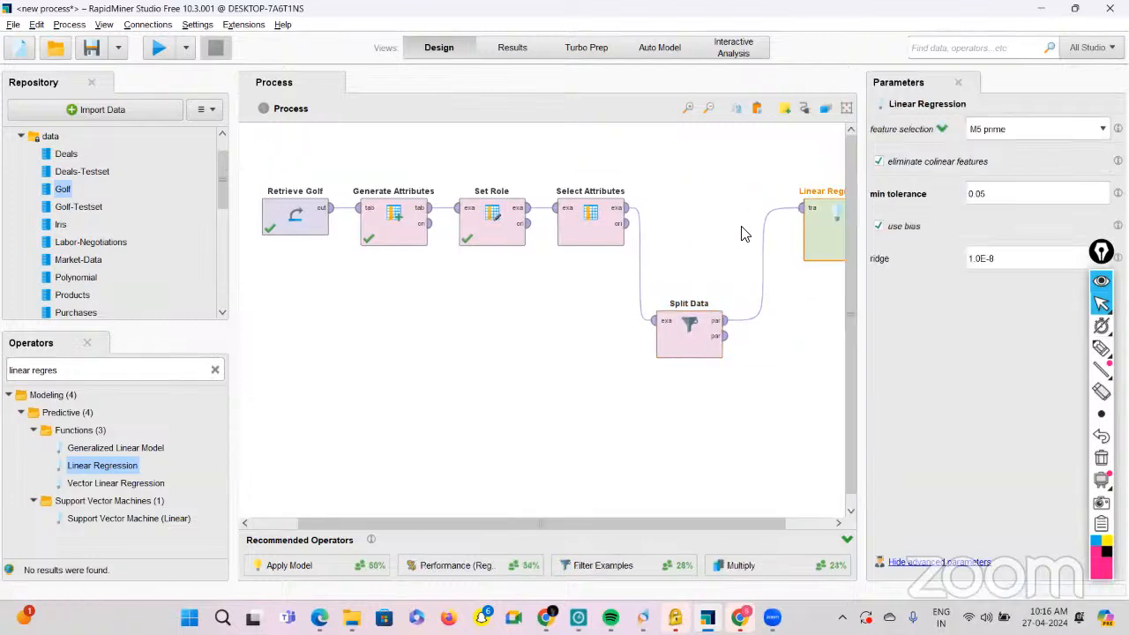
{"action": "scroll", "coordinate": [794, 265], "scroll_direction": "right", "scroll_amount": 3}
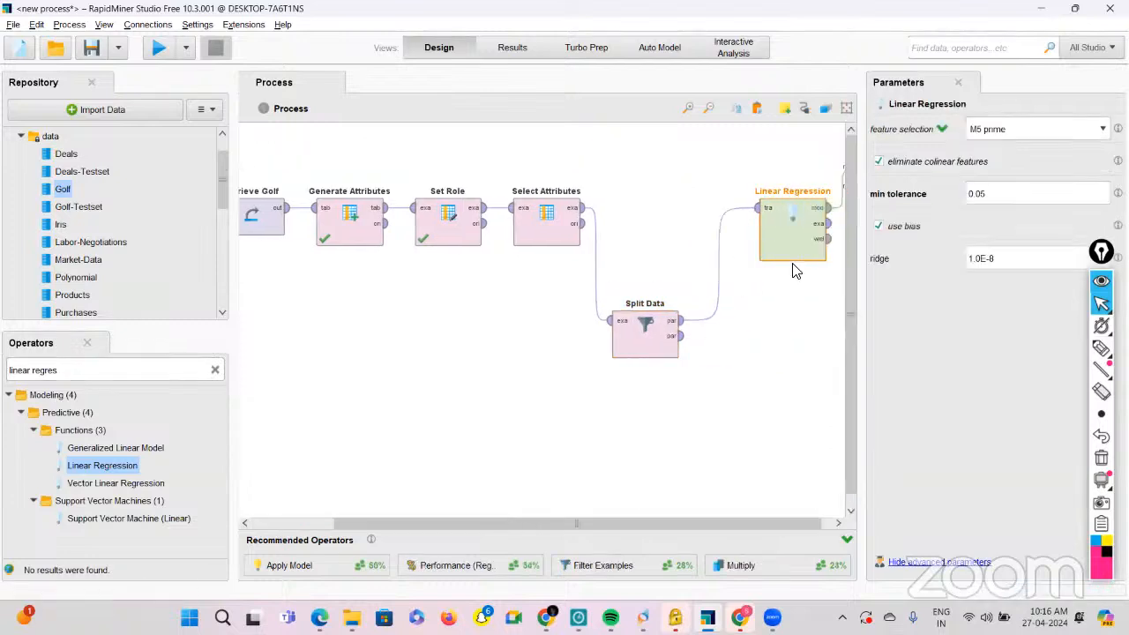
Add an Apply Model operator, feeding it the Linear Regression model and Split Data's second partition as unlabelled data.
{"action": "left_click", "coordinate": [214, 369]}
{"action": "type", "text": "apply"}
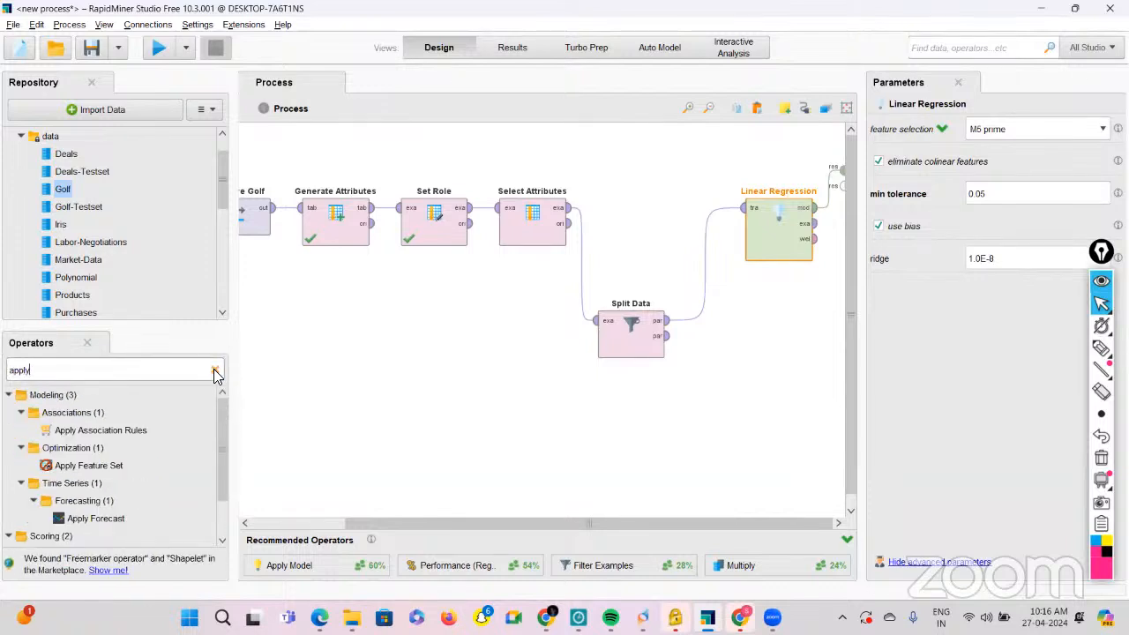
{"action": "type", "text": " mode"}
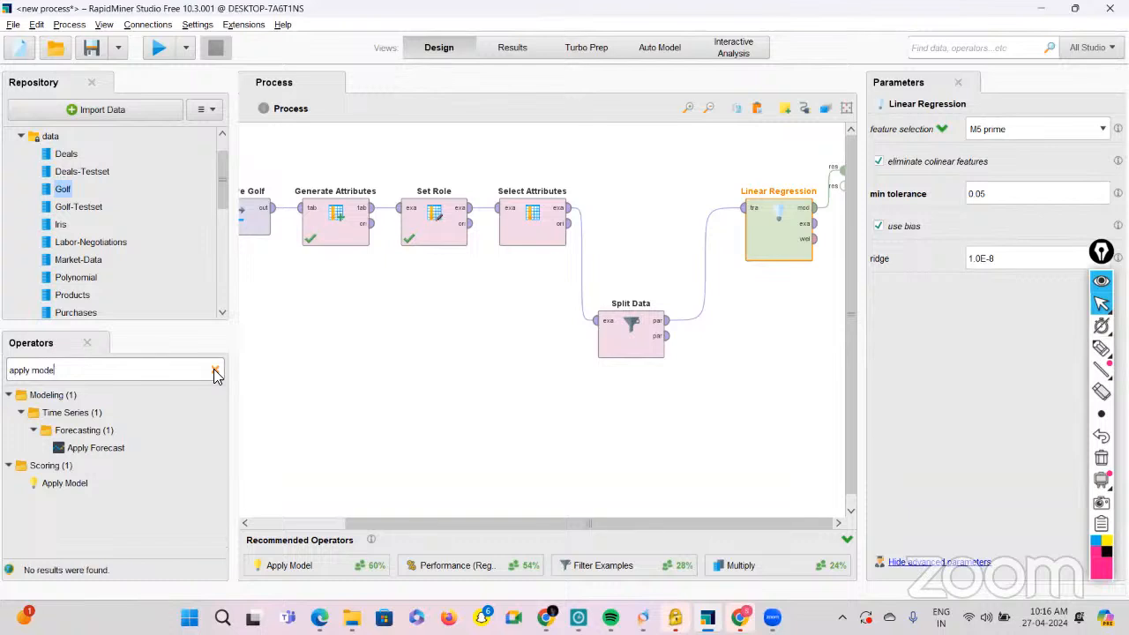
{"action": "left_click_drag", "start_coordinate": [71, 484], "coordinate": [829, 353]}
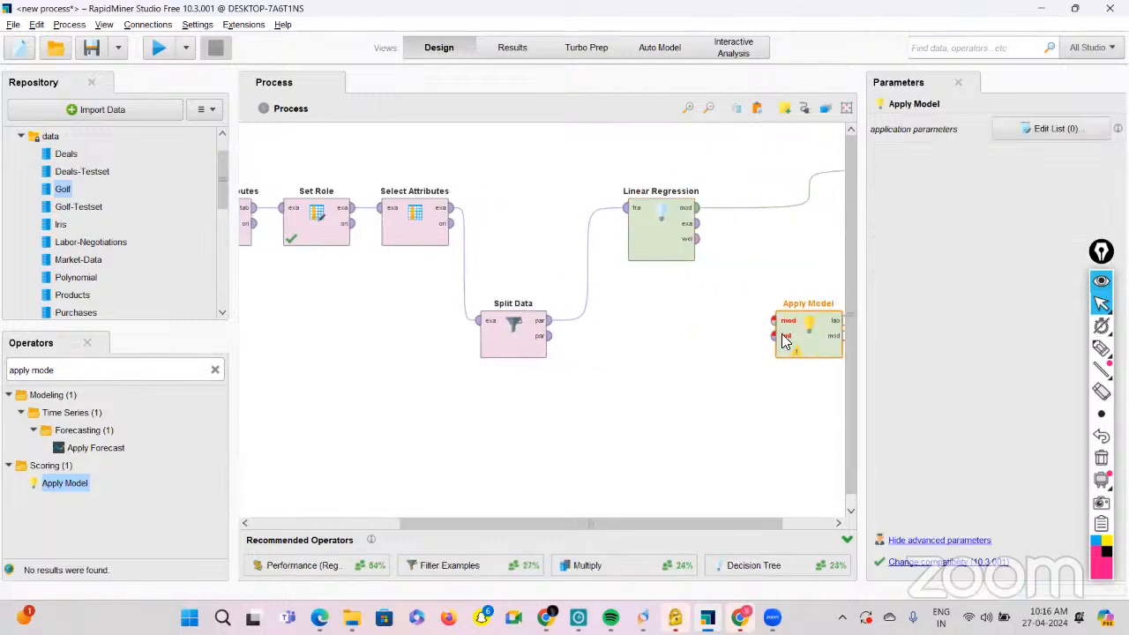
{"action": "left_click", "coordinate": [695, 209]}
{"action": "left_click", "coordinate": [775, 321]}
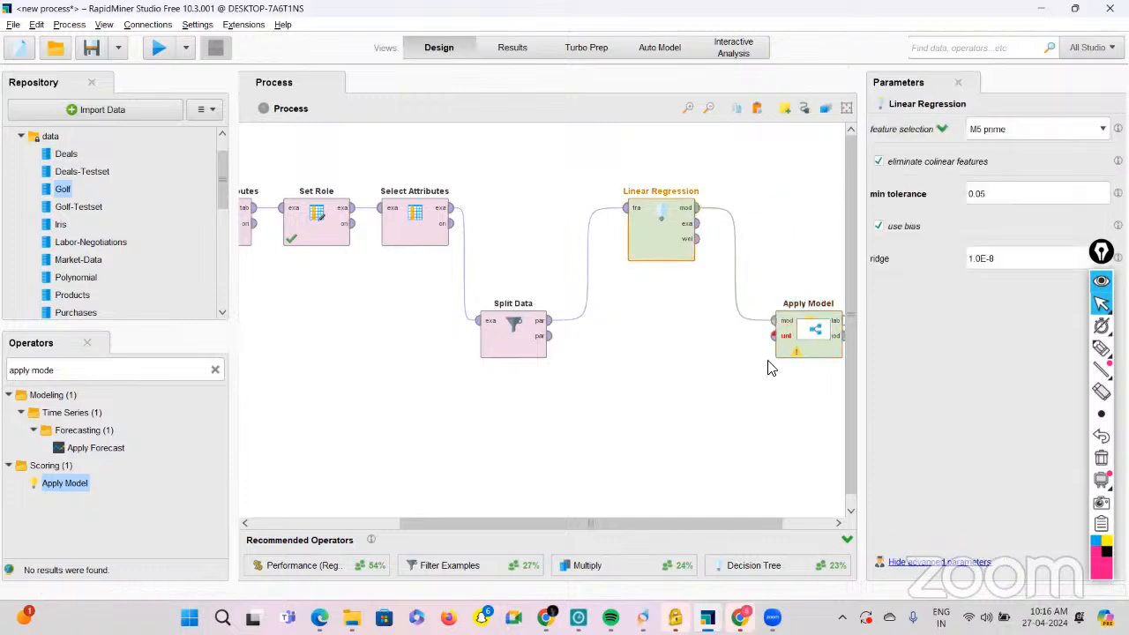
{"action": "left_click", "coordinate": [552, 340]}
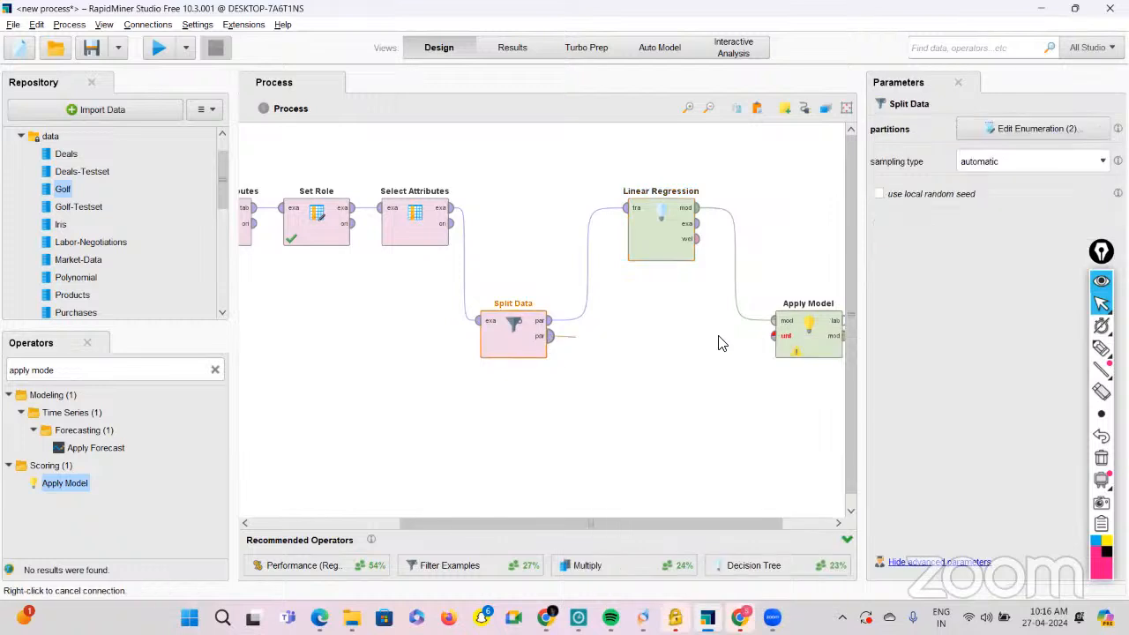
{"action": "left_click", "coordinate": [773, 342]}
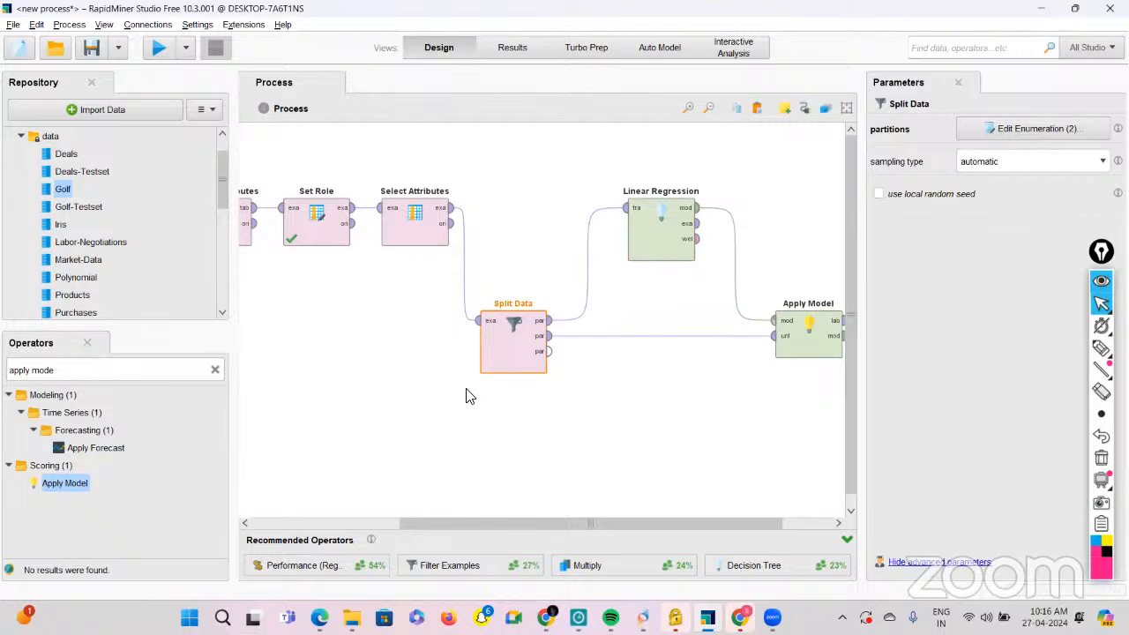
Add a Performance (Regression) operator fed by Apply Model's labelled data, and connect its performance and example outputs to the process results.
{"action": "left_click_drag", "start_coordinate": [298, 565], "coordinate": [796, 234]}
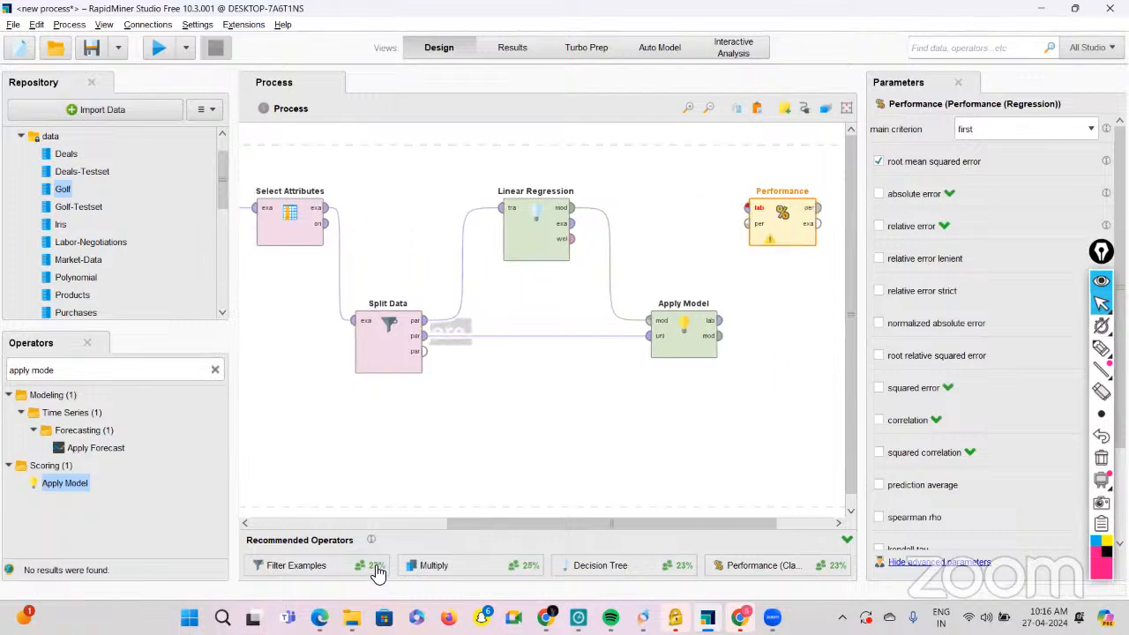
{"action": "left_click", "coordinate": [719, 320]}
{"action": "left_click", "coordinate": [746, 209]}
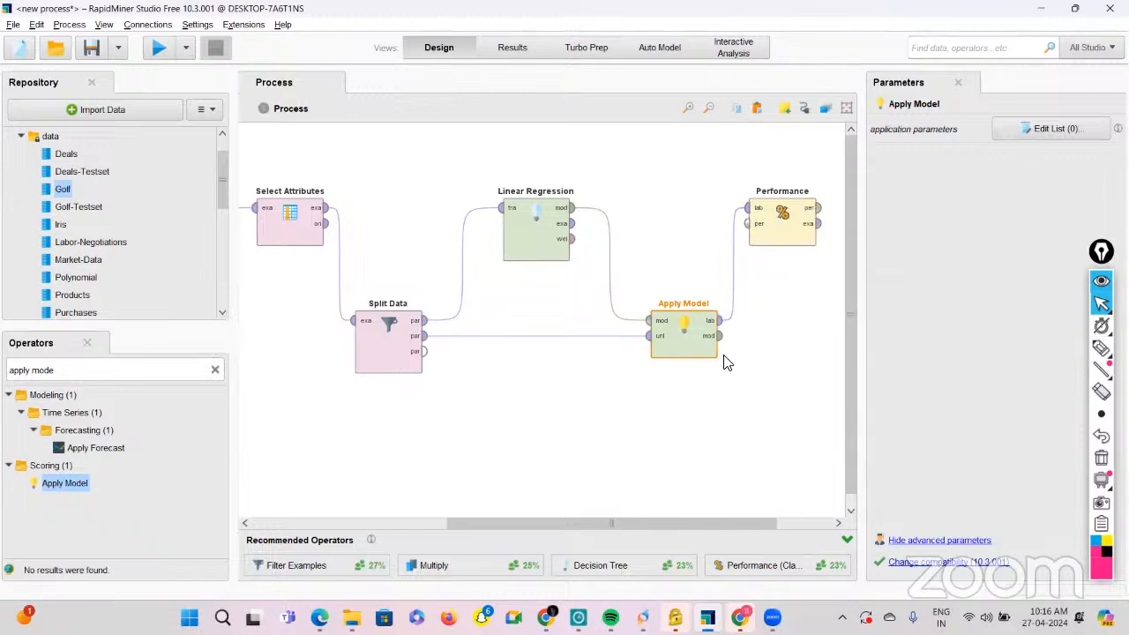
{"action": "left_click", "coordinate": [816, 212]}
{"action": "left_click", "coordinate": [818, 209]}
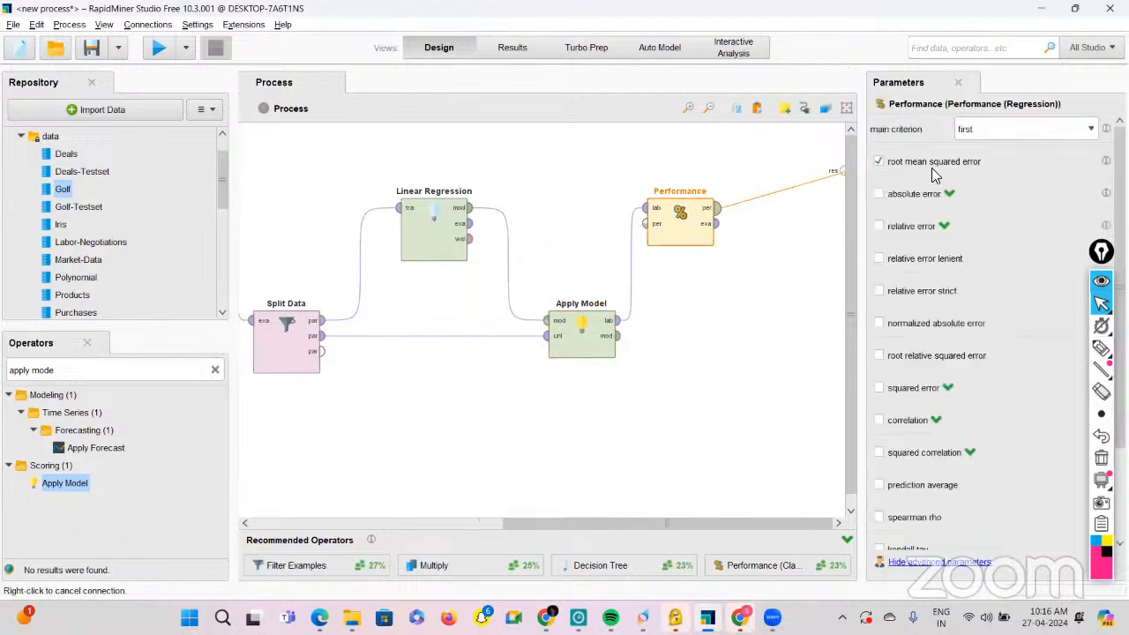
{"action": "left_click", "coordinate": [842, 170]}
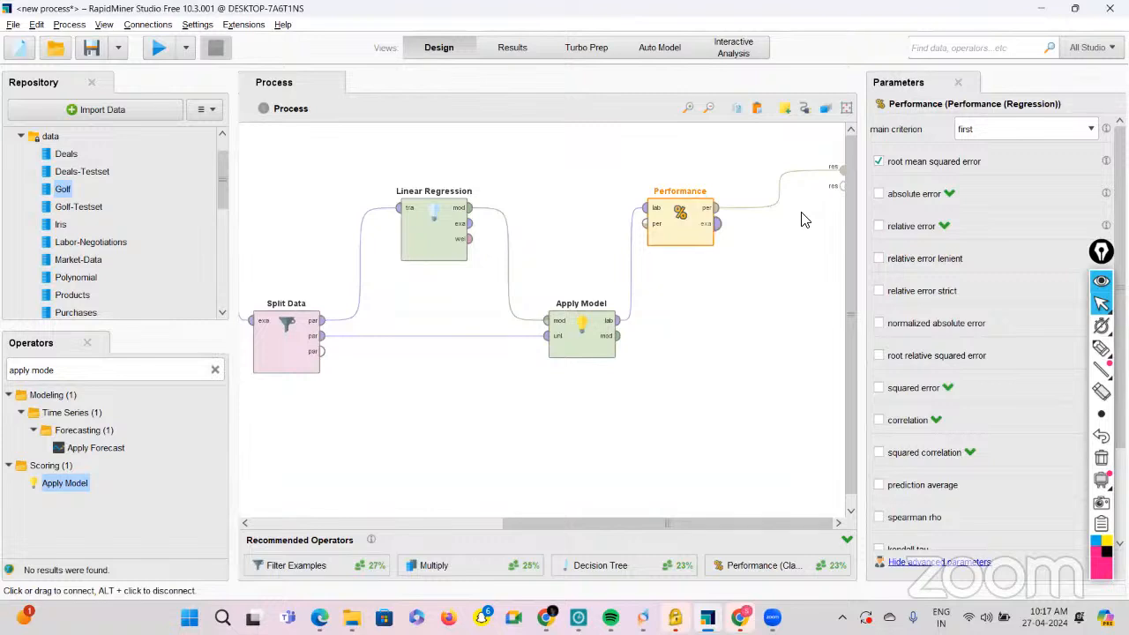
{"action": "left_click", "coordinate": [717, 224]}
{"action": "left_click", "coordinate": [841, 186]}
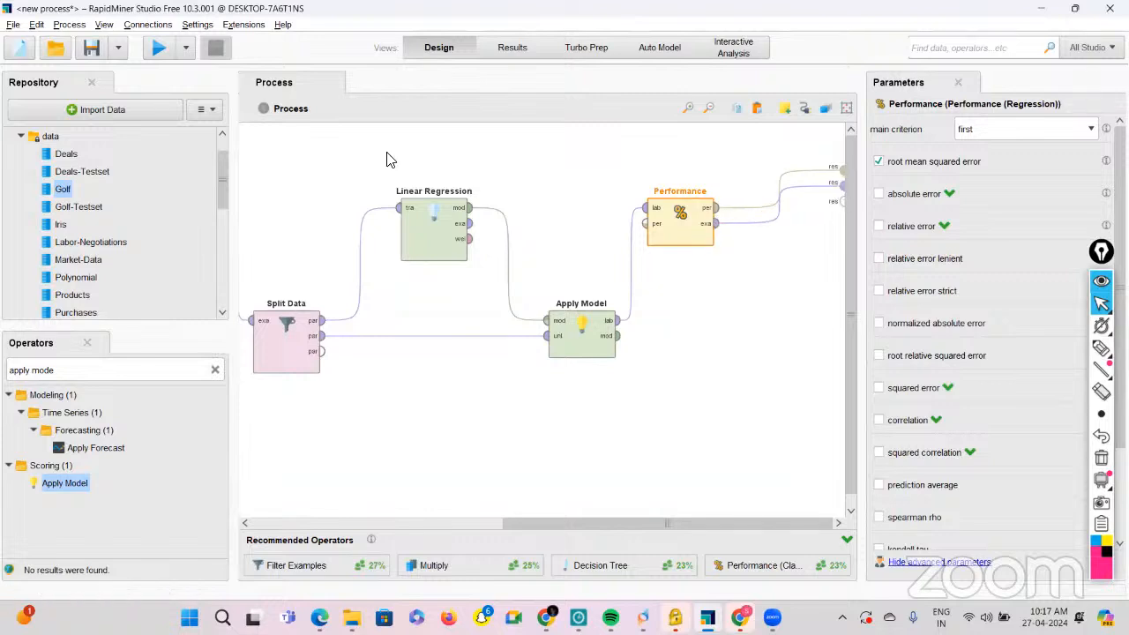
Run the process and review the root mean squared error and the predicted Play_encoded values.
{"action": "left_click", "coordinate": [157, 48]}
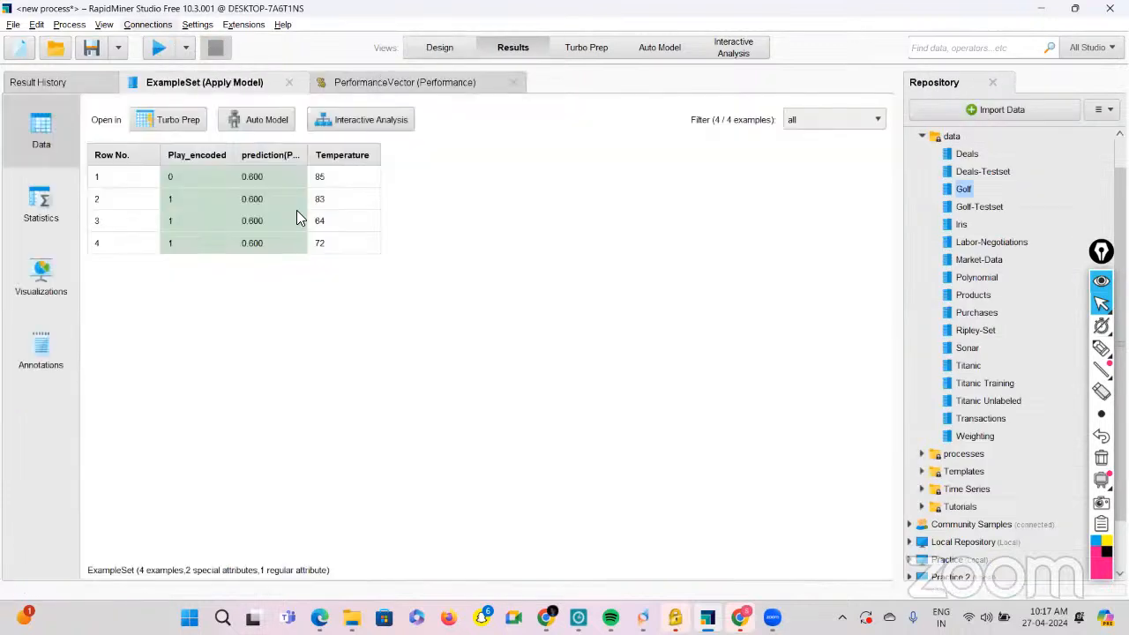
{"action": "left_click", "coordinate": [372, 93]}
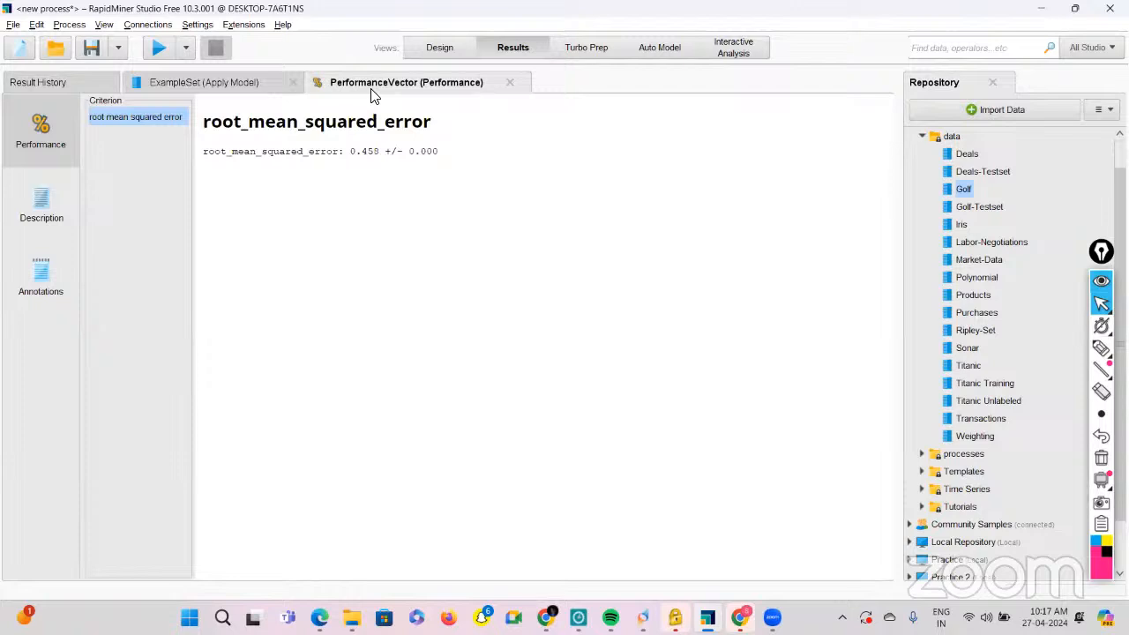
{"action": "left_click", "coordinate": [255, 85]}
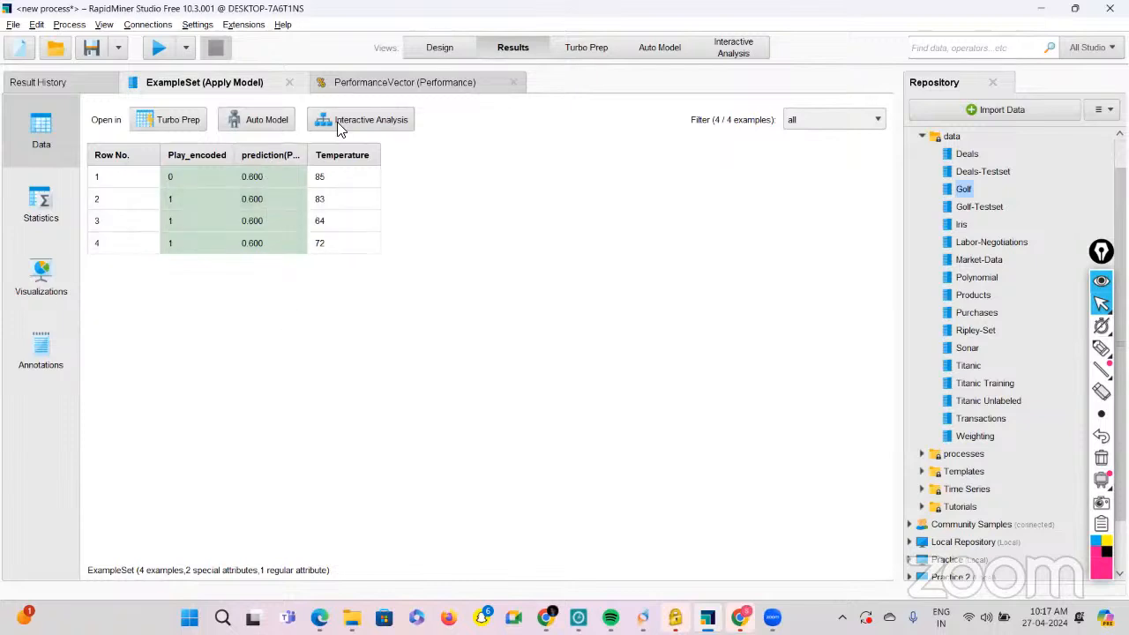
Return to the process design and delete all operators of the Golf regression process.
{"action": "key", "text": "F8"}
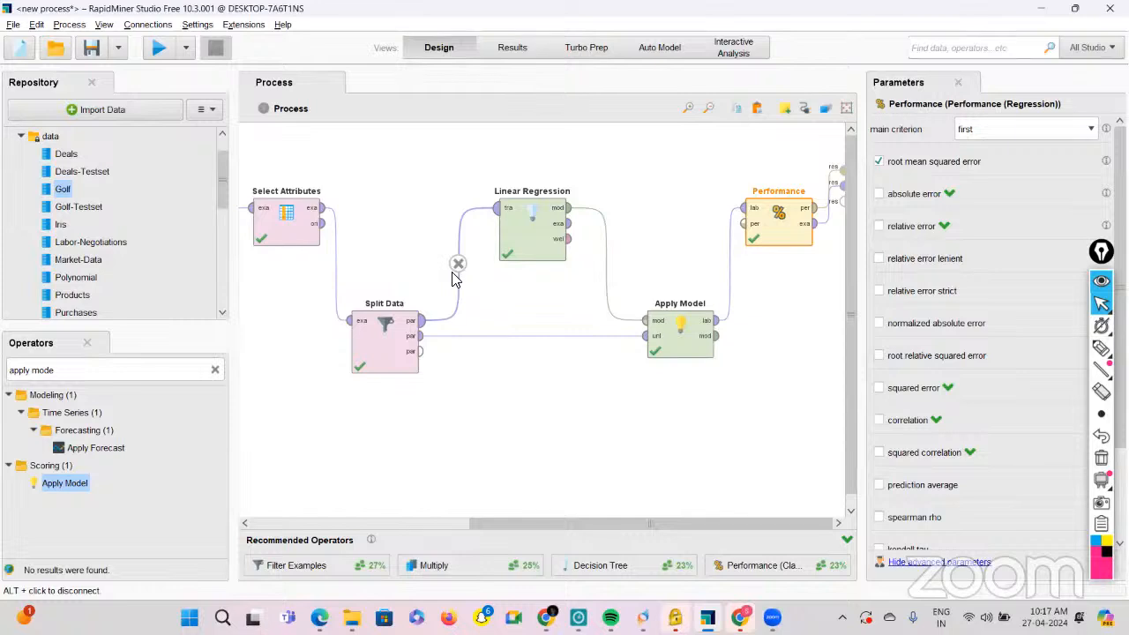
{"action": "scroll", "coordinate": [333, 372], "scroll_direction": "left", "scroll_amount": 6}
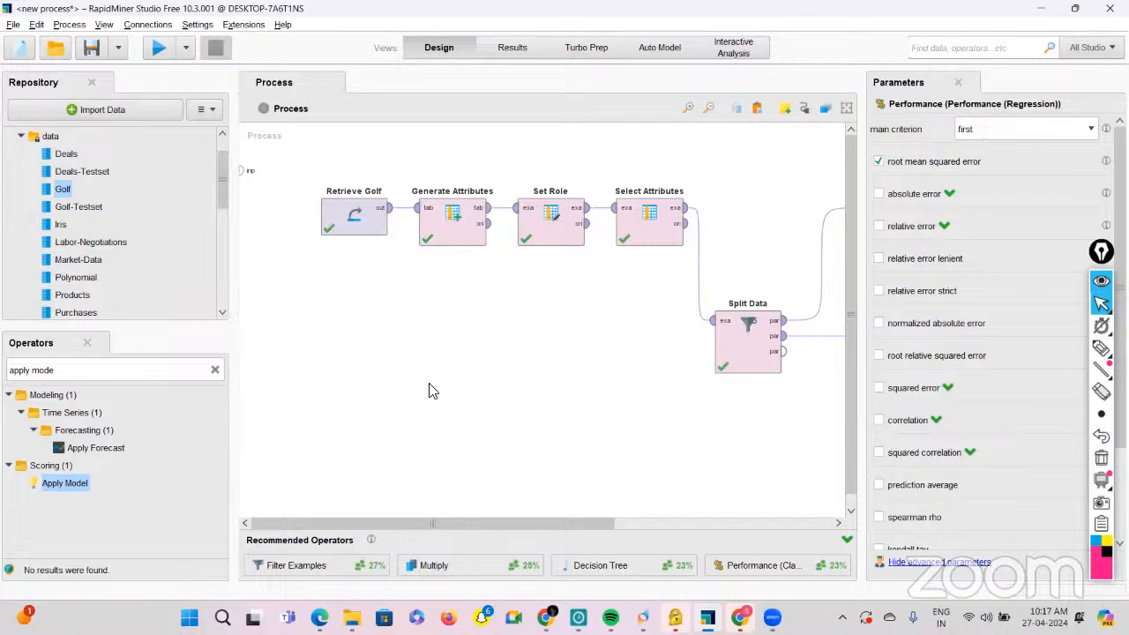
{"action": "left_click", "coordinate": [298, 155]}
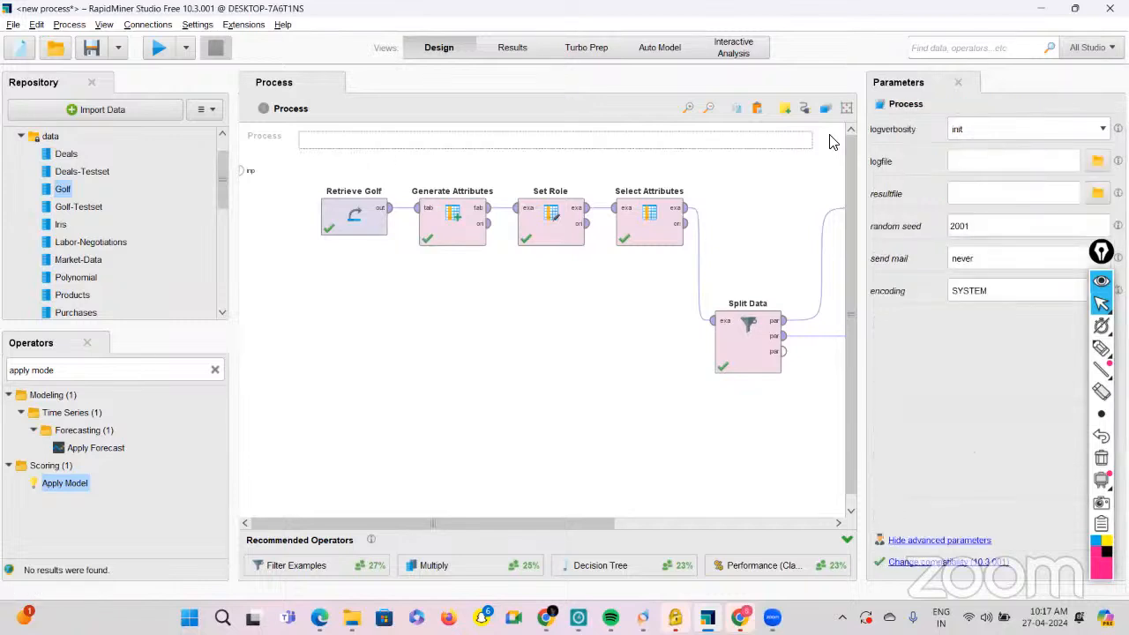
{"action": "left_click_drag", "start_coordinate": [290, 173], "coordinate": [870, 425]}
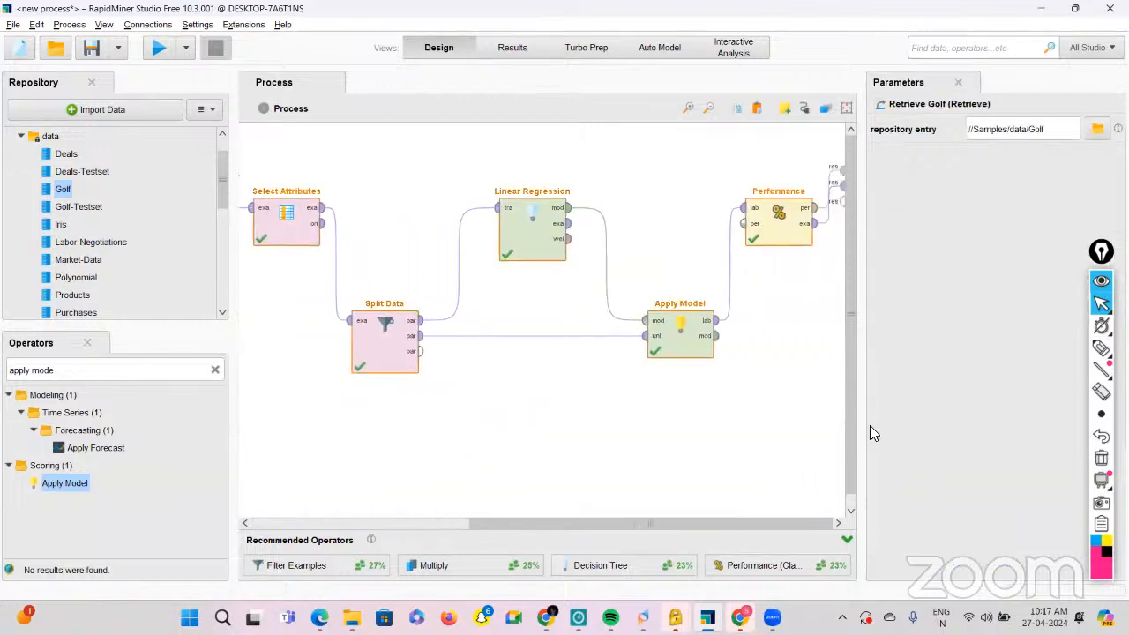
{"action": "key", "text": "Delete"}
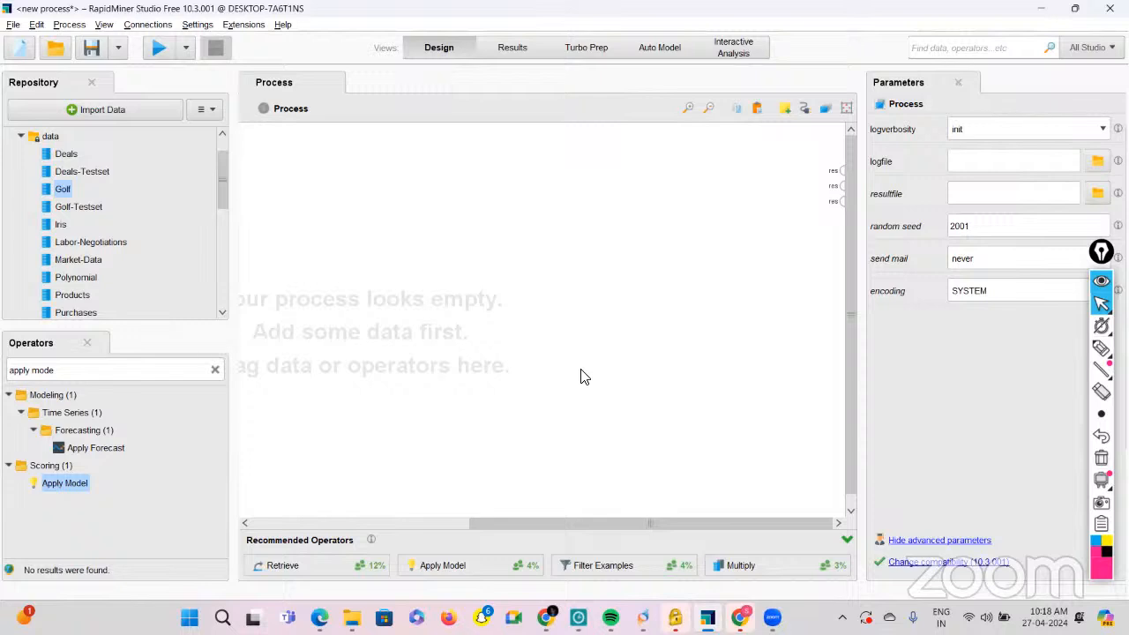
Find the Read Excel operator and place it in the empty process.
{"action": "left_click_drag", "start_coordinate": [64, 482], "coordinate": [201, 409]}
{"action": "left_click", "coordinate": [216, 370]}
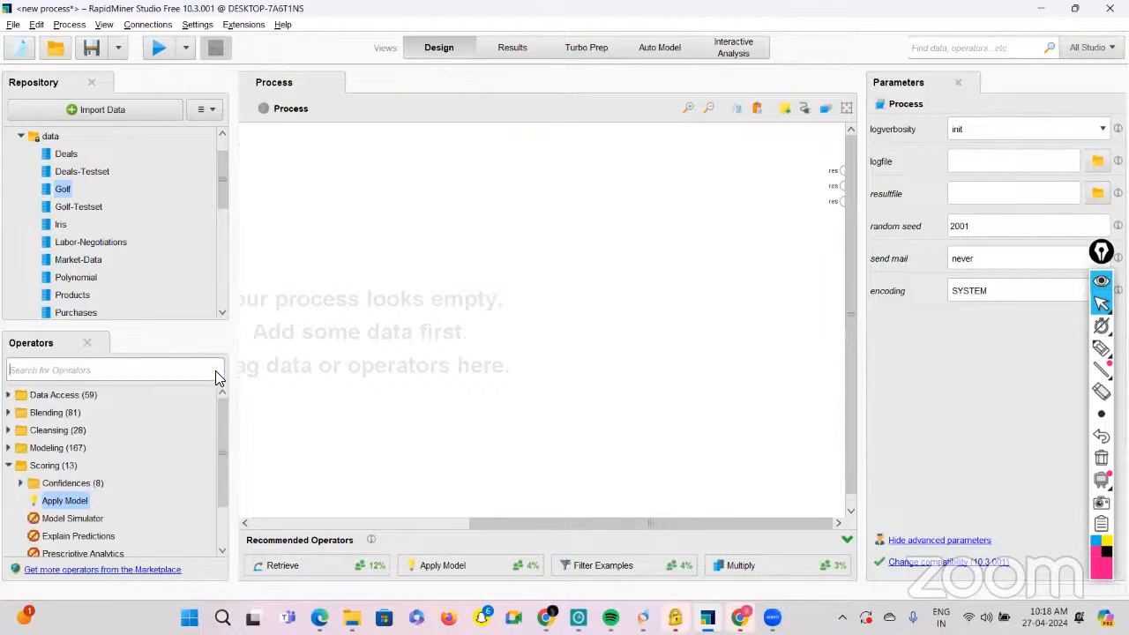
{"action": "type", "text": "read"}
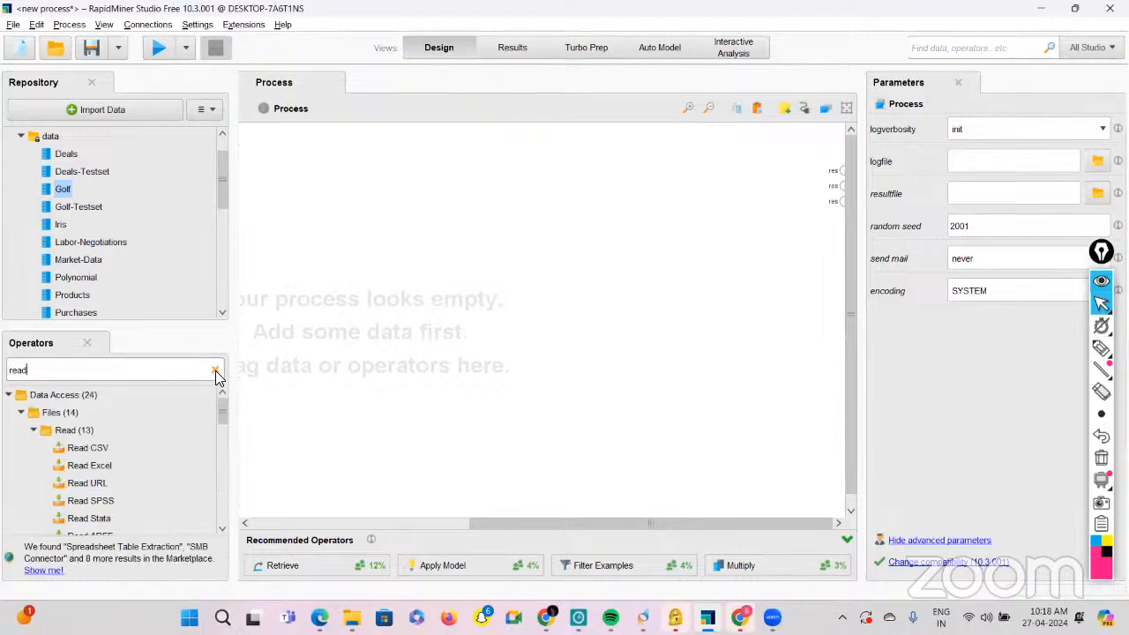
{"action": "type", "text": " exc"}
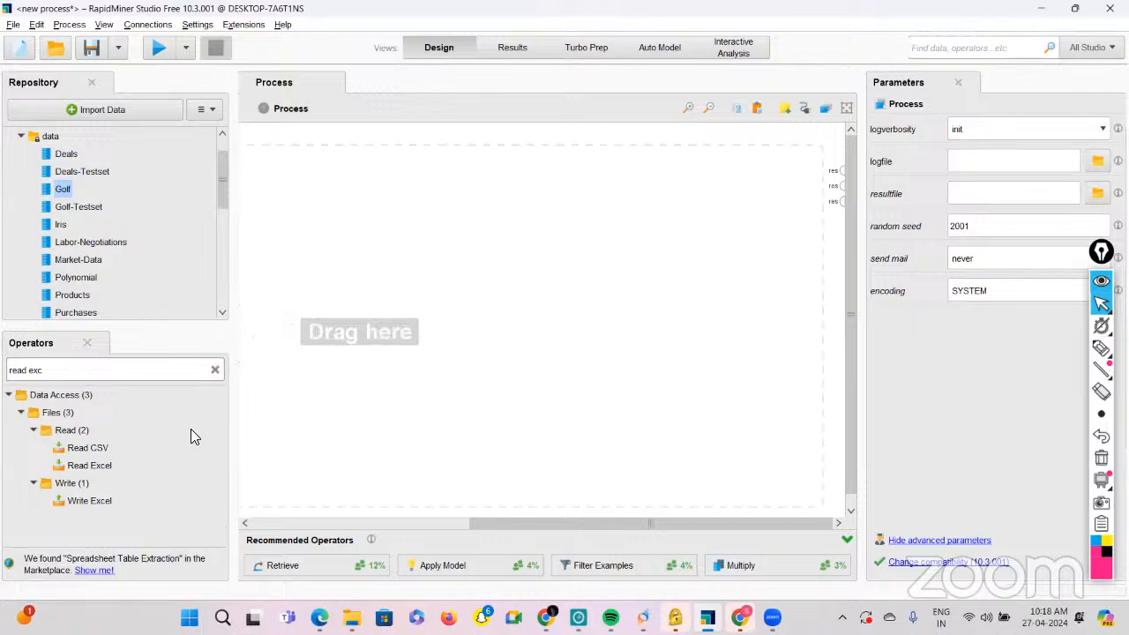
{"action": "left_click_drag", "start_coordinate": [99, 470], "coordinate": [326, 260]}
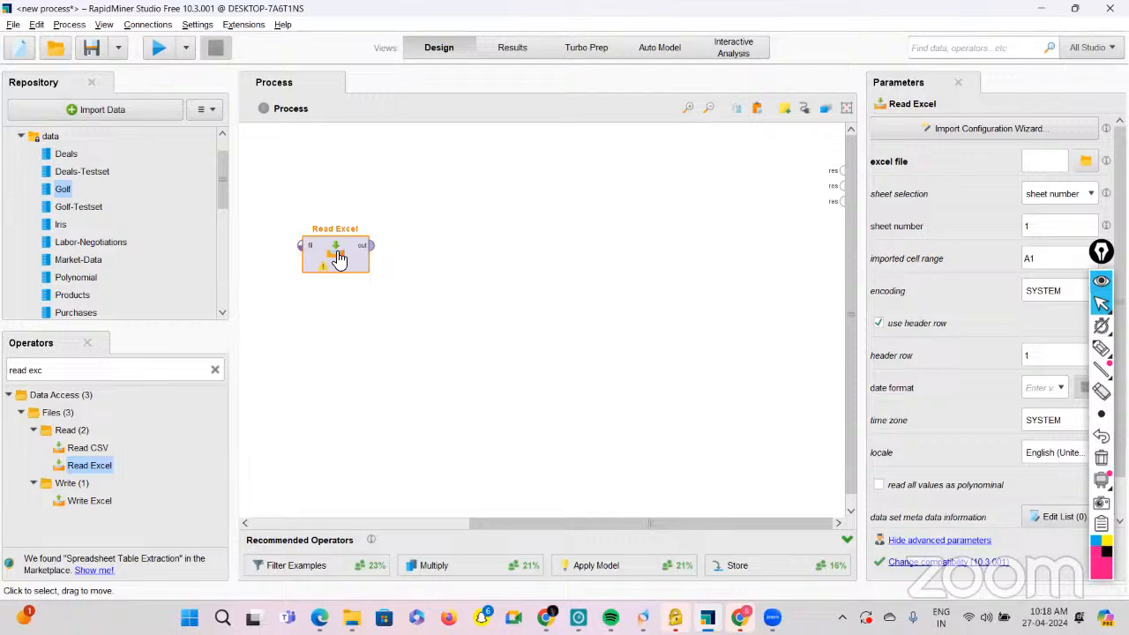
Import Multiple linear.xlsx from Documents into the Read Excel operator, using Sheet1, cell range A:D and header row 1.
{"action": "double_click", "coordinate": [338, 257]}
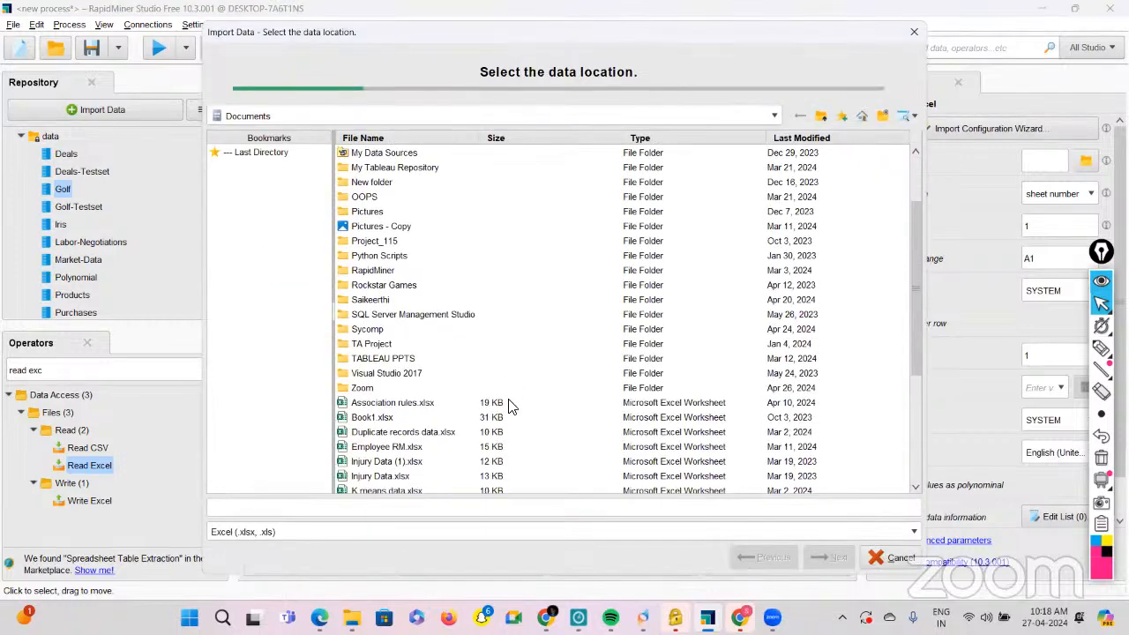
{"action": "scroll", "coordinate": [370, 448], "scroll_direction": "down", "scroll_amount": 3}
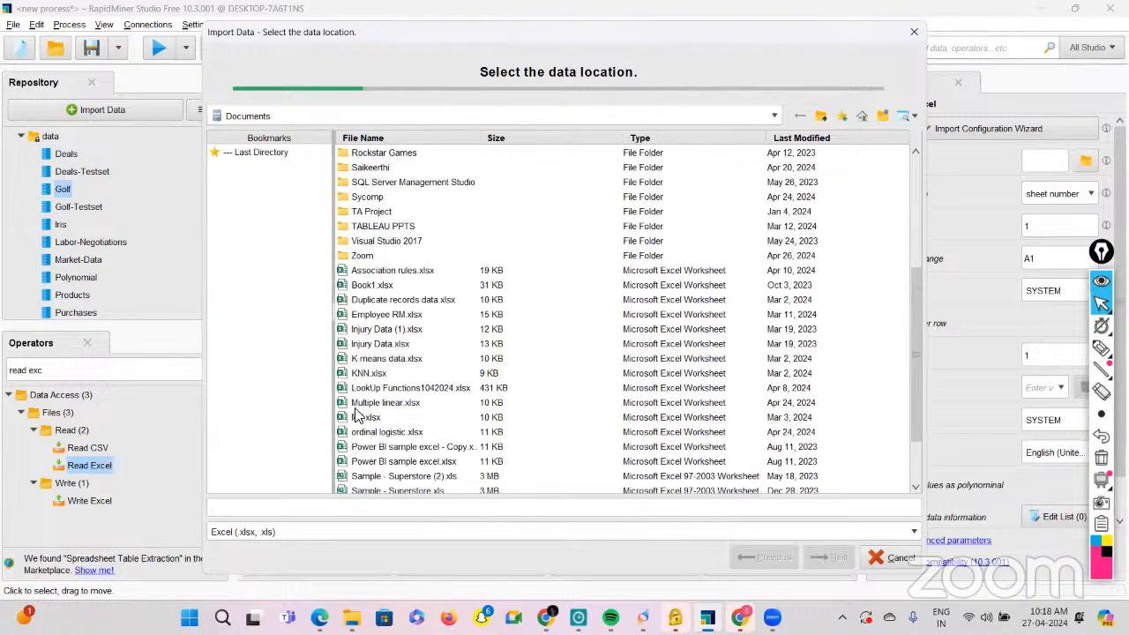
{"action": "left_click", "coordinate": [382, 404]}
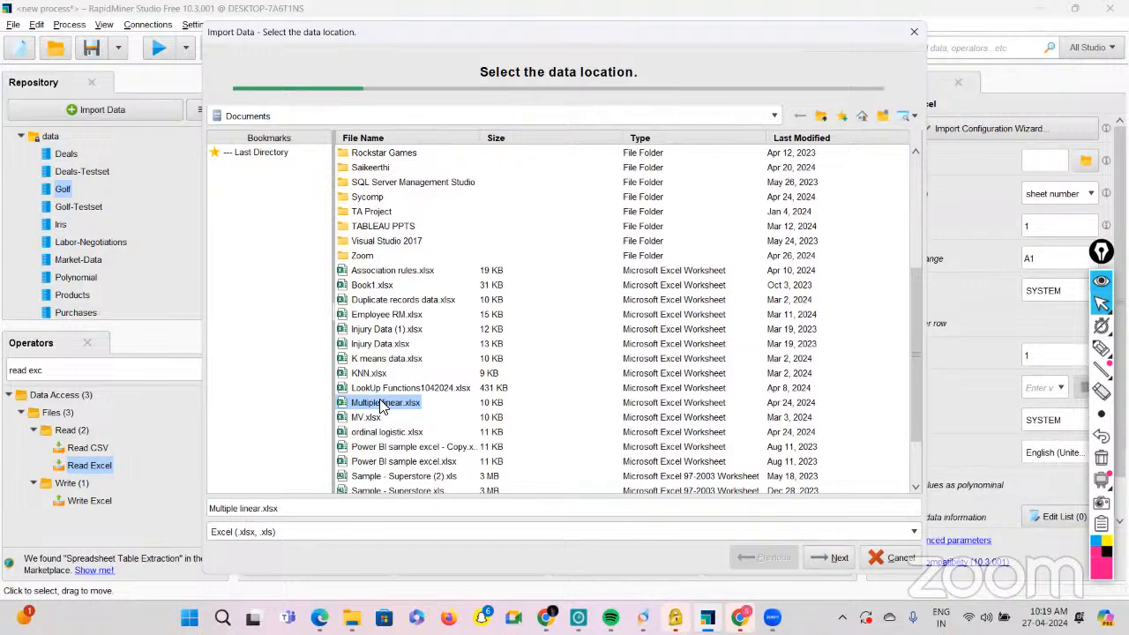
{"action": "left_click", "coordinate": [829, 557]}
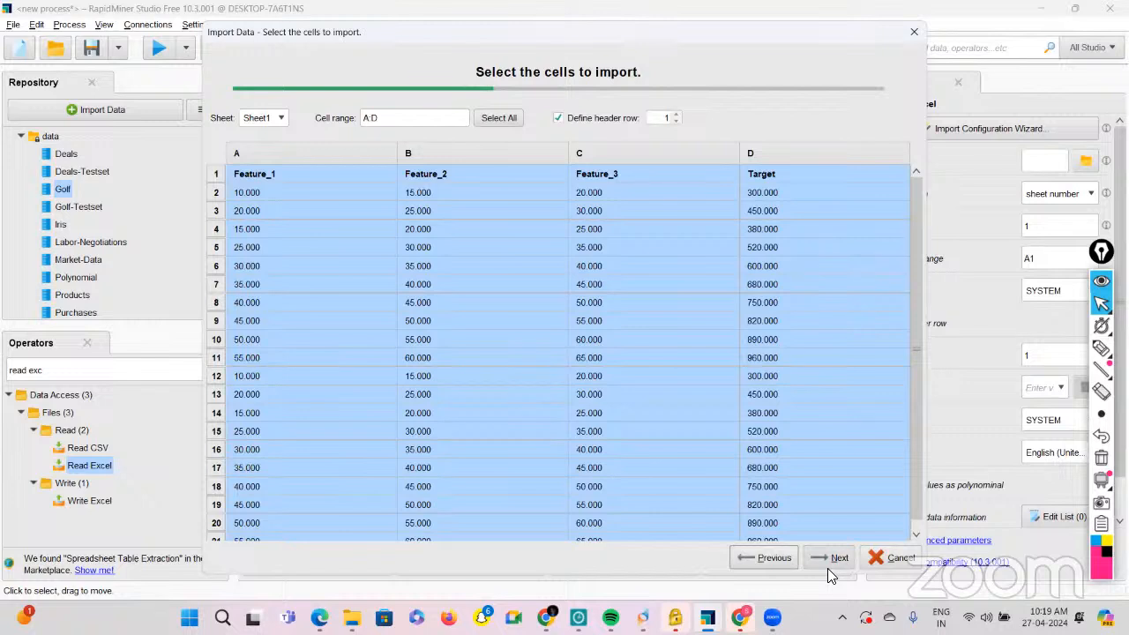
{"action": "left_click", "coordinate": [829, 558]}
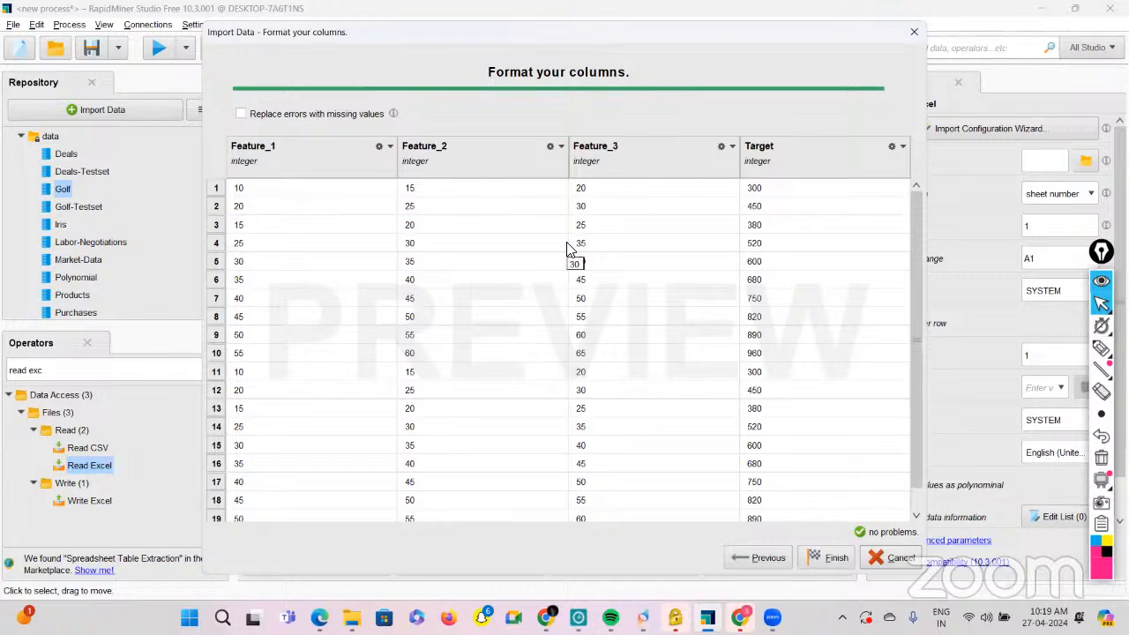
{"action": "left_click", "coordinate": [817, 559]}
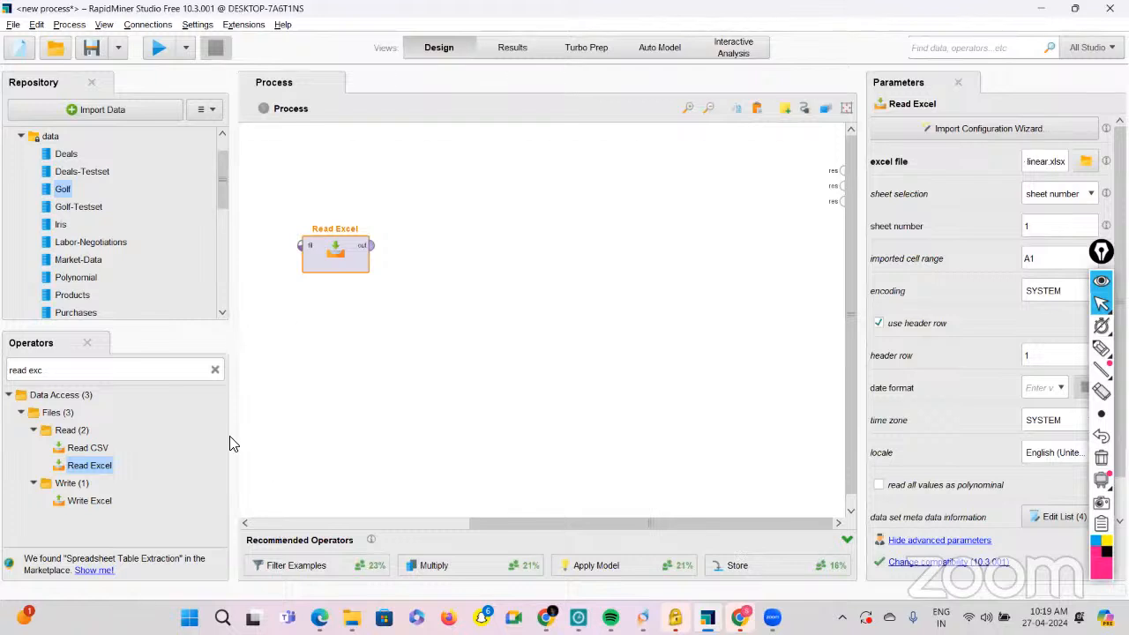
Connect the Read Excel output to the first process result and run the process.
{"action": "left_click", "coordinate": [370, 245]}
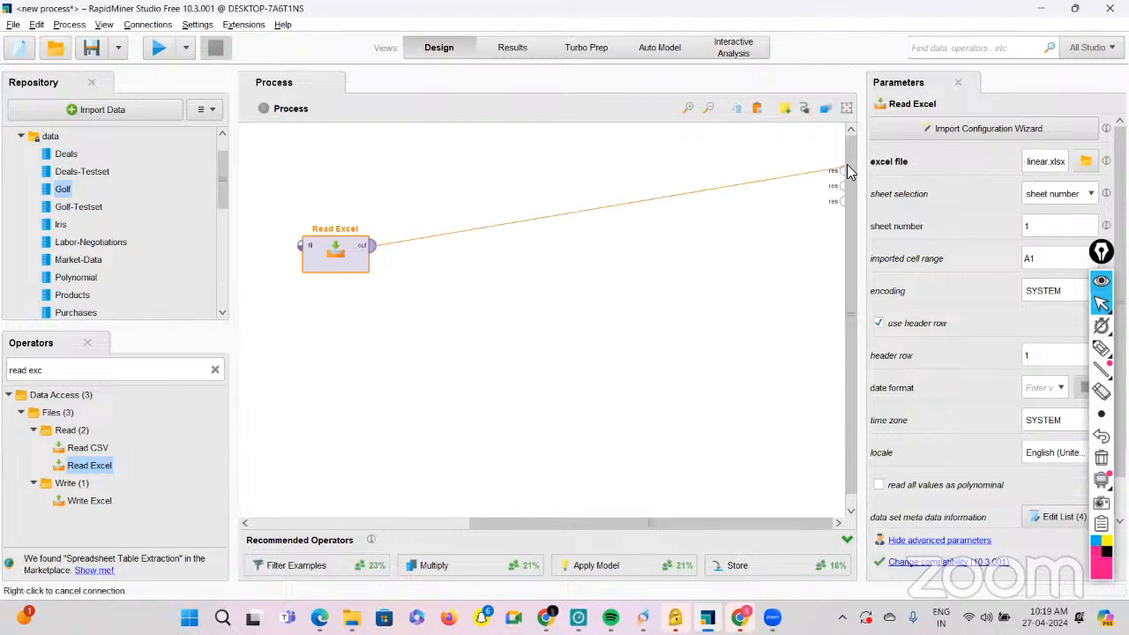
{"action": "left_click", "coordinate": [841, 171]}
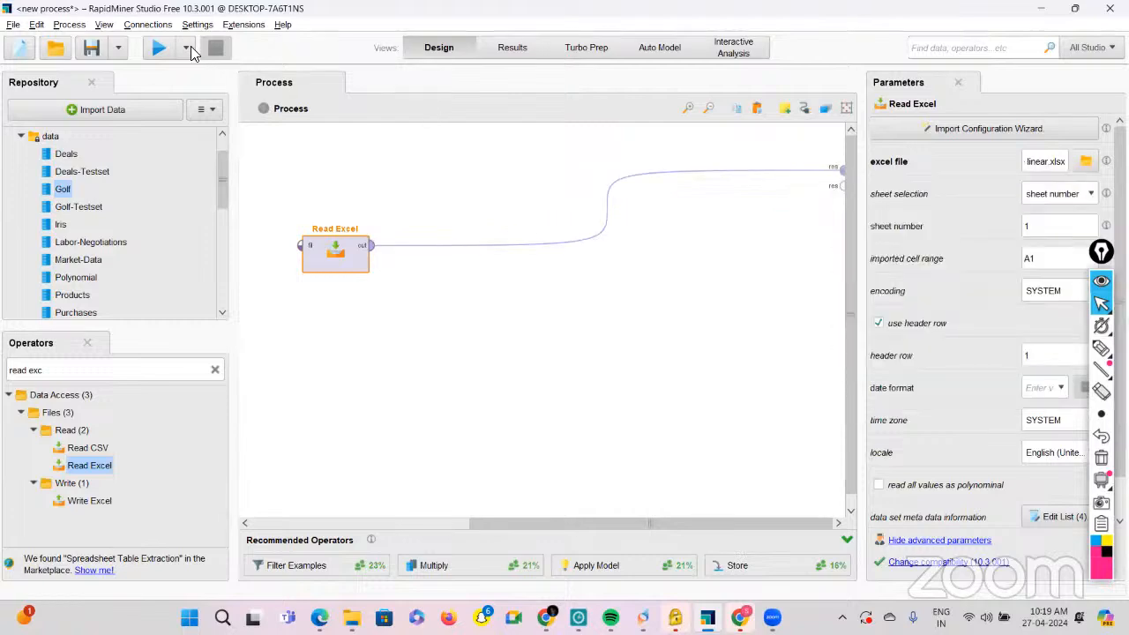
{"action": "left_click", "coordinate": [159, 50]}
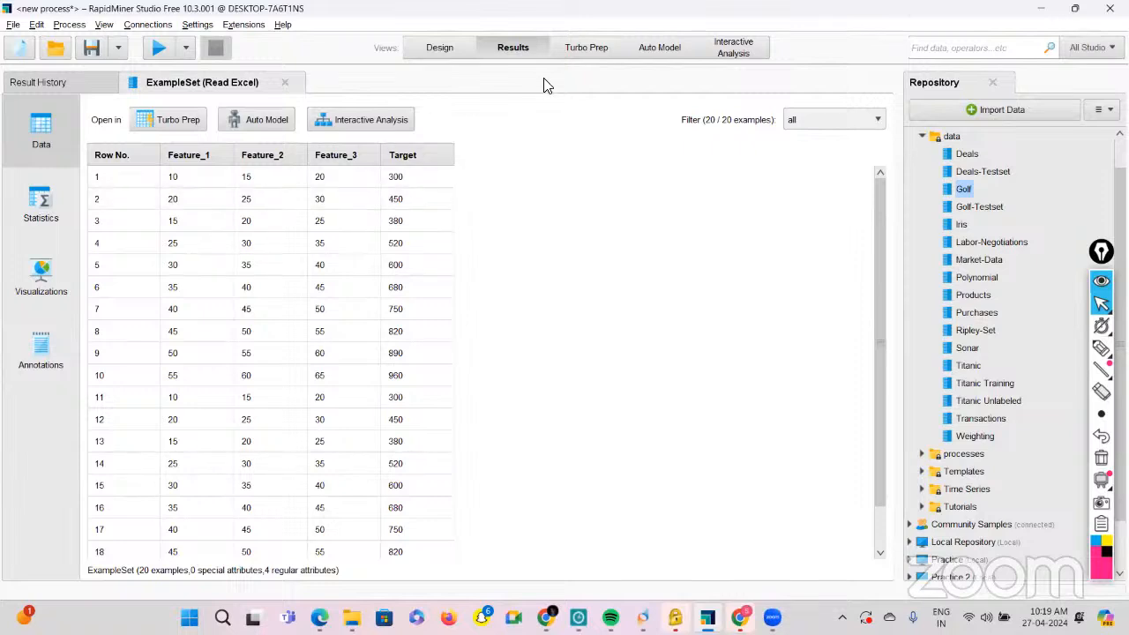
Move the Read Excel operator to the start of the process canvas and review the imported feature and target columns again.
{"action": "left_click", "coordinate": [453, 48]}
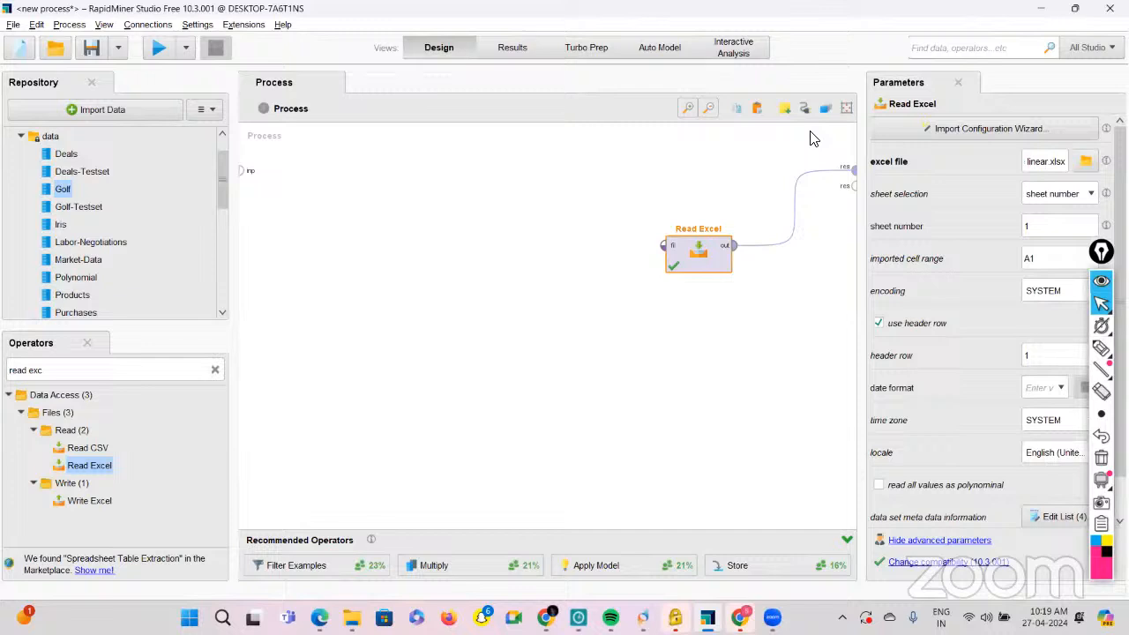
{"action": "left_click_drag", "start_coordinate": [699, 256], "coordinate": [308, 259]}
{"action": "left_click", "coordinate": [532, 48]}
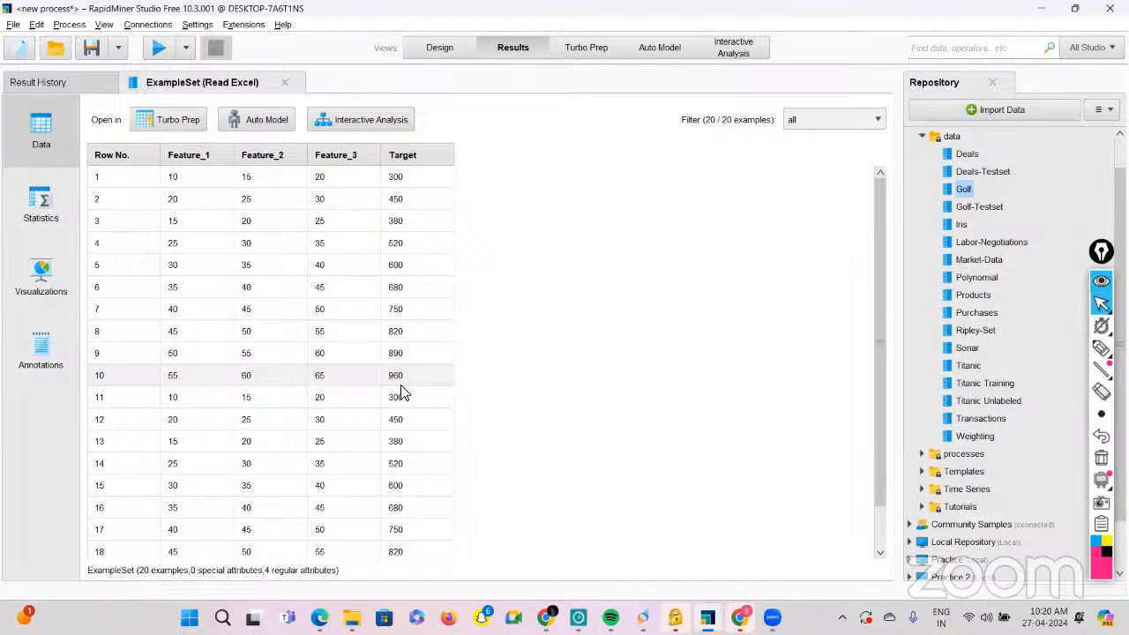
{"action": "left_click", "coordinate": [418, 50]}
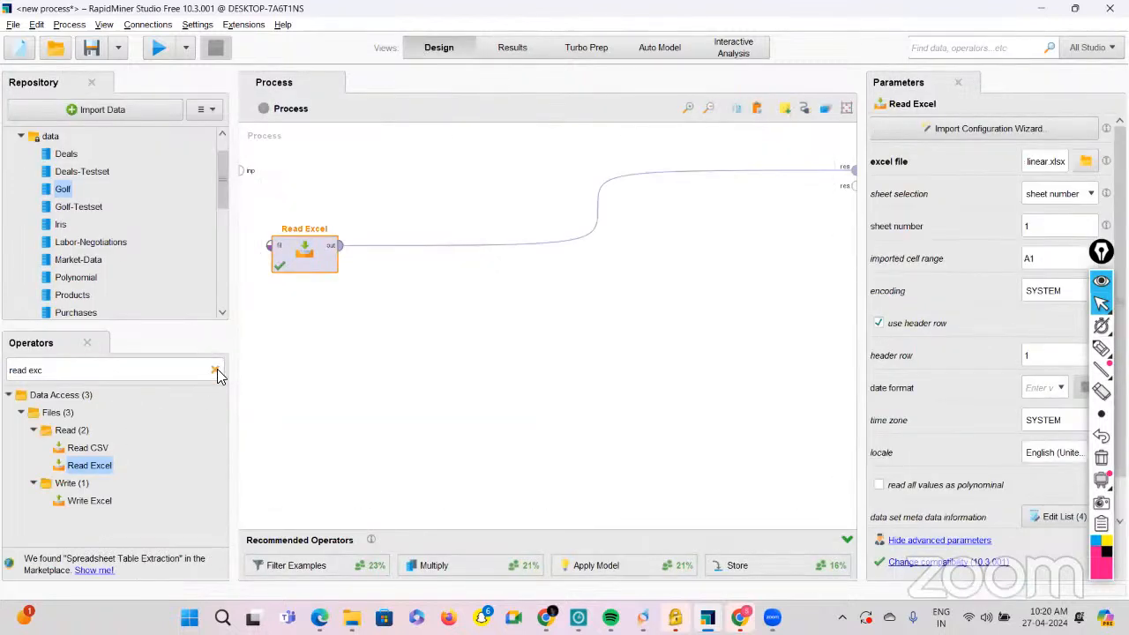
Find the Set Role operator and insert it into the connection between Read Excel and the process result.
{"action": "left_click", "coordinate": [216, 371]}
{"action": "type", "text": "set r"}
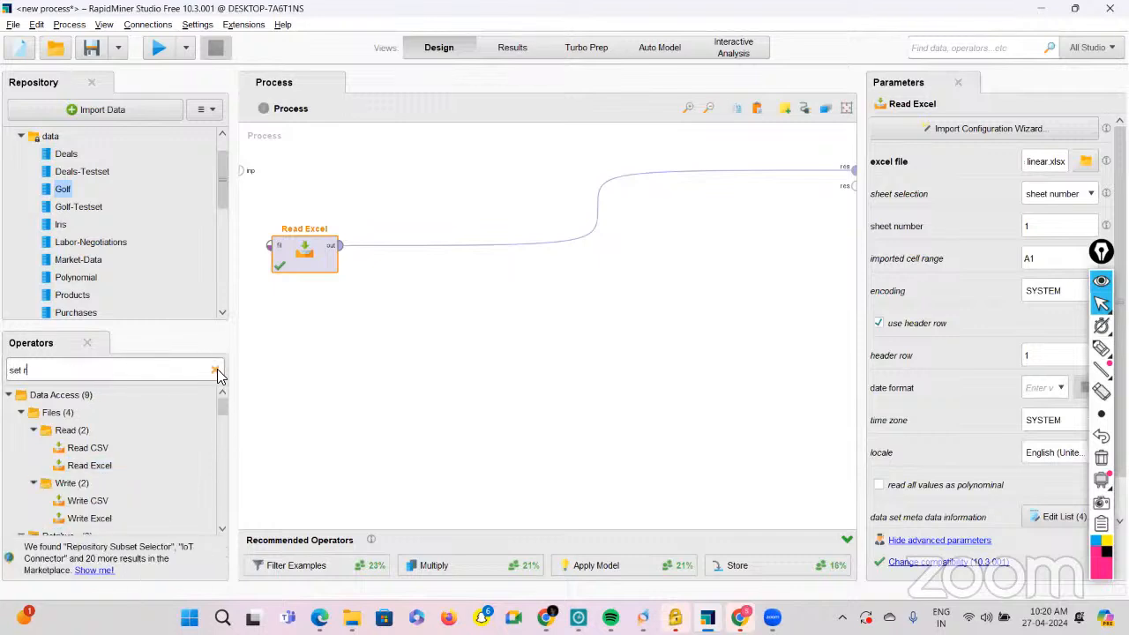
{"action": "type", "text": "ole"}
{"action": "left_click_drag", "start_coordinate": [90, 450], "coordinate": [392, 247]}
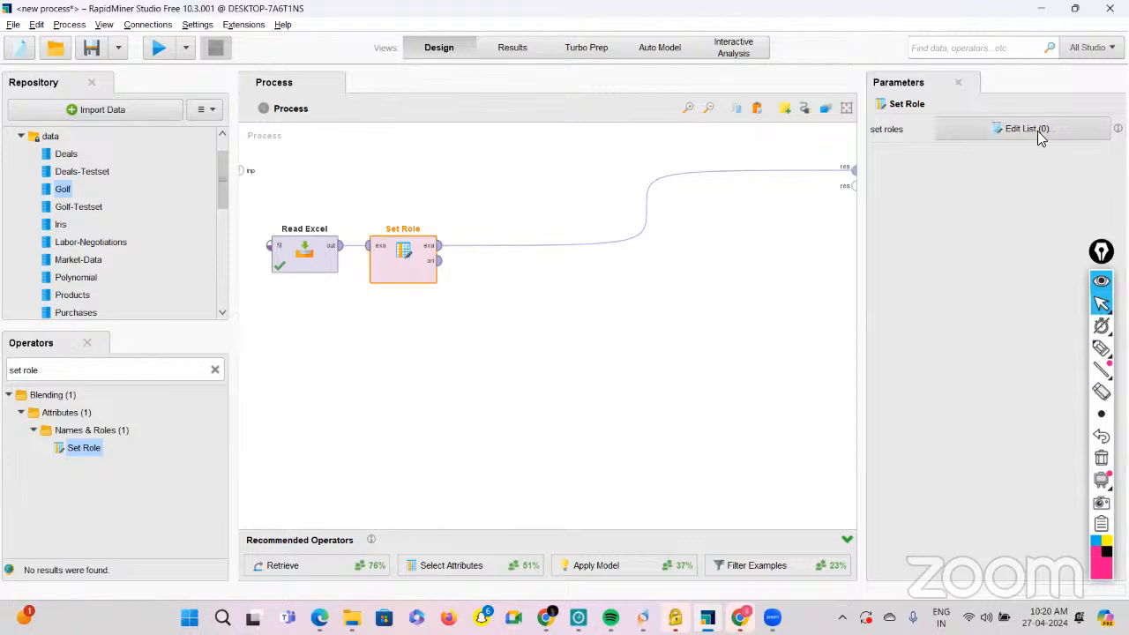
Assign the label role to the Target attribute in Set Role, and run the process to check the resulting table.
{"action": "left_click", "coordinate": [993, 130]}
{"action": "left_click", "coordinate": [555, 213]}
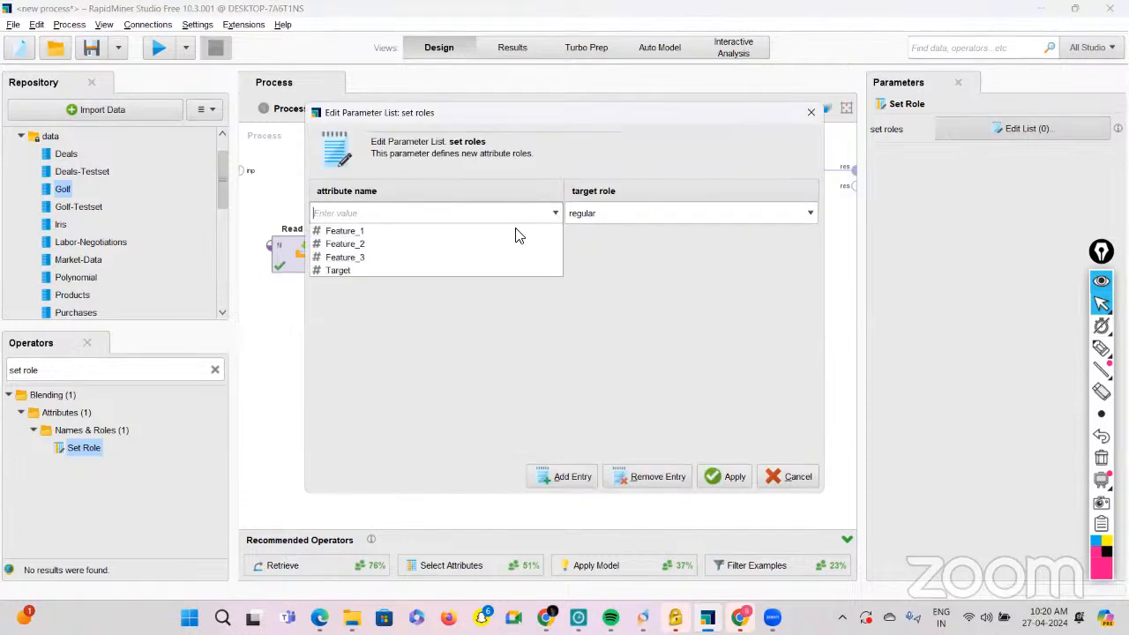
{"action": "left_click", "coordinate": [430, 271]}
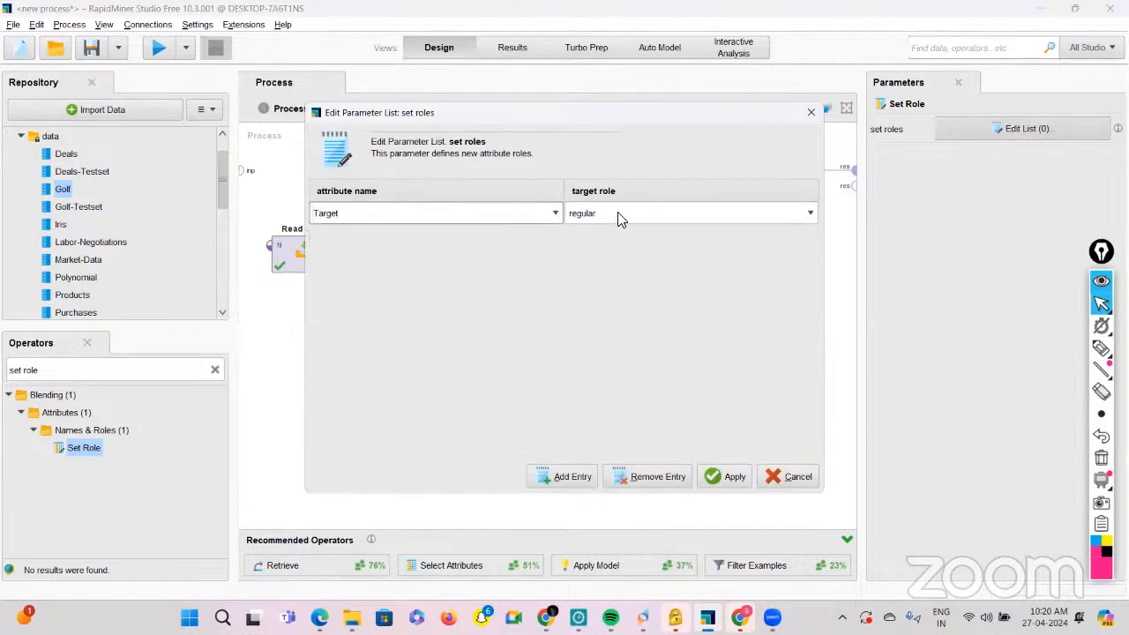
{"action": "left_click", "coordinate": [619, 219]}
{"action": "left_click", "coordinate": [578, 313]}
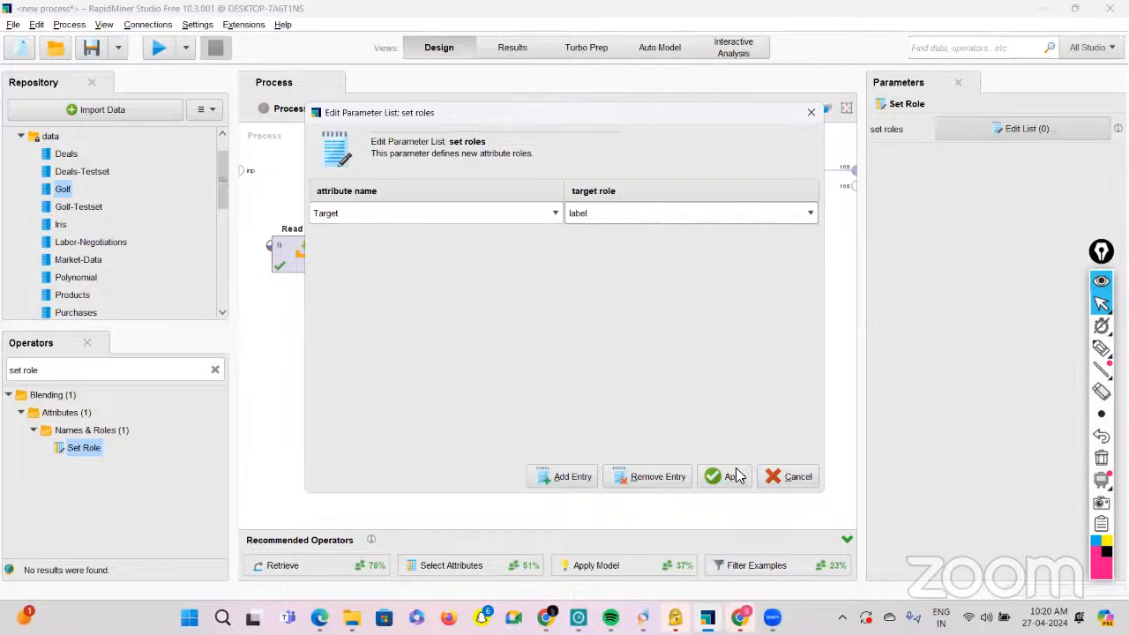
{"action": "left_click", "coordinate": [732, 476]}
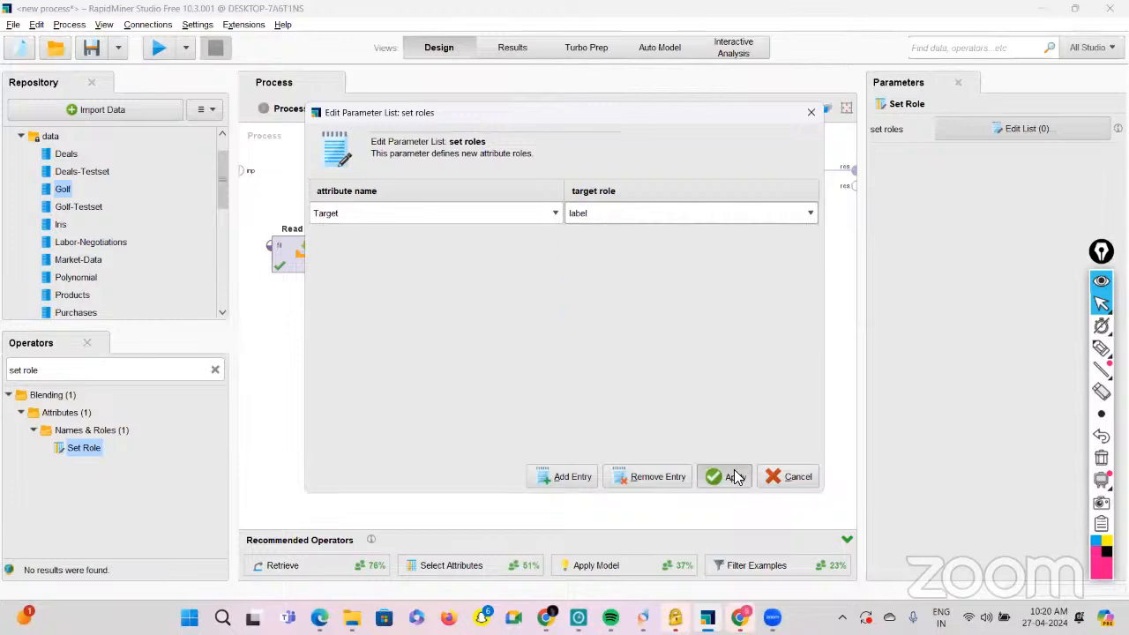
{"action": "left_click", "coordinate": [155, 54]}
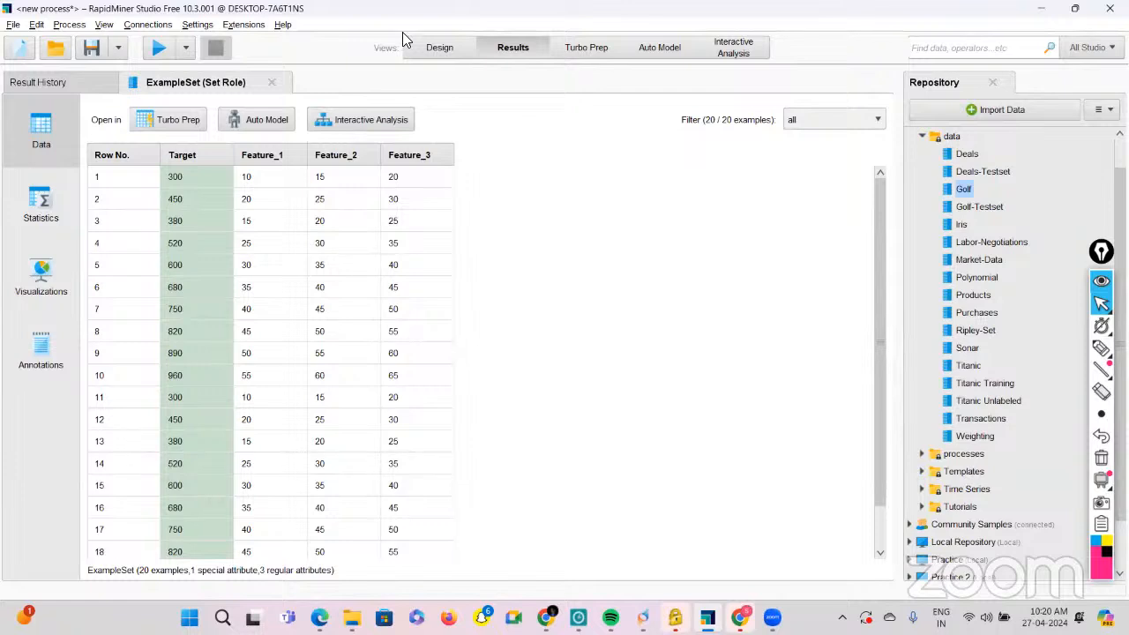
{"action": "key", "text": "F8"}
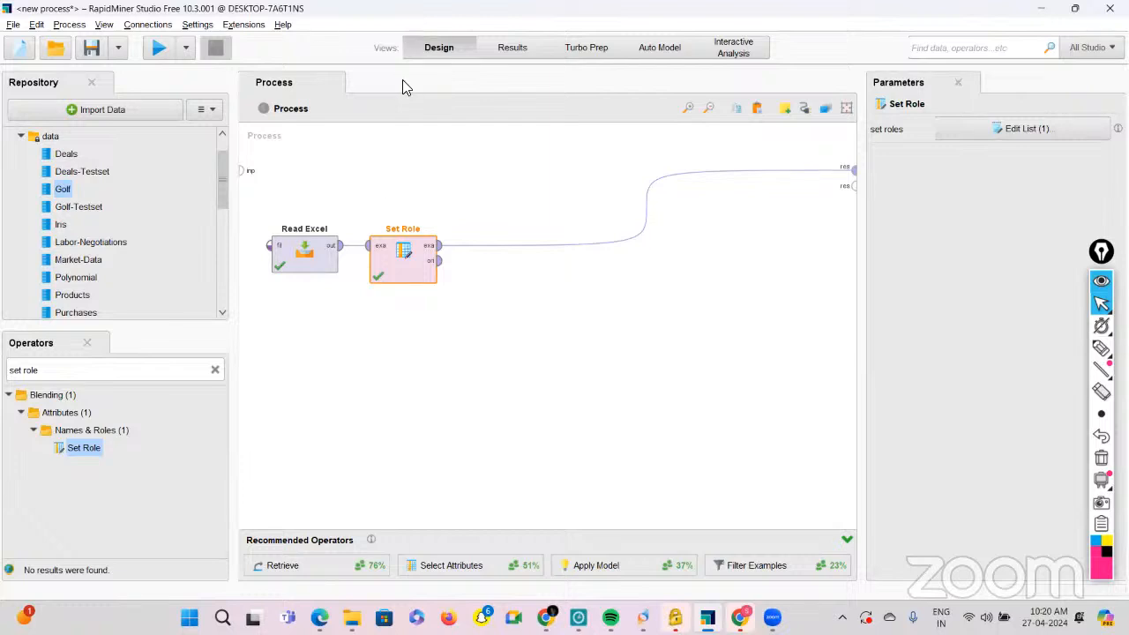
{"action": "left_click", "coordinate": [214, 370]}
{"action": "type", "text": "s"}
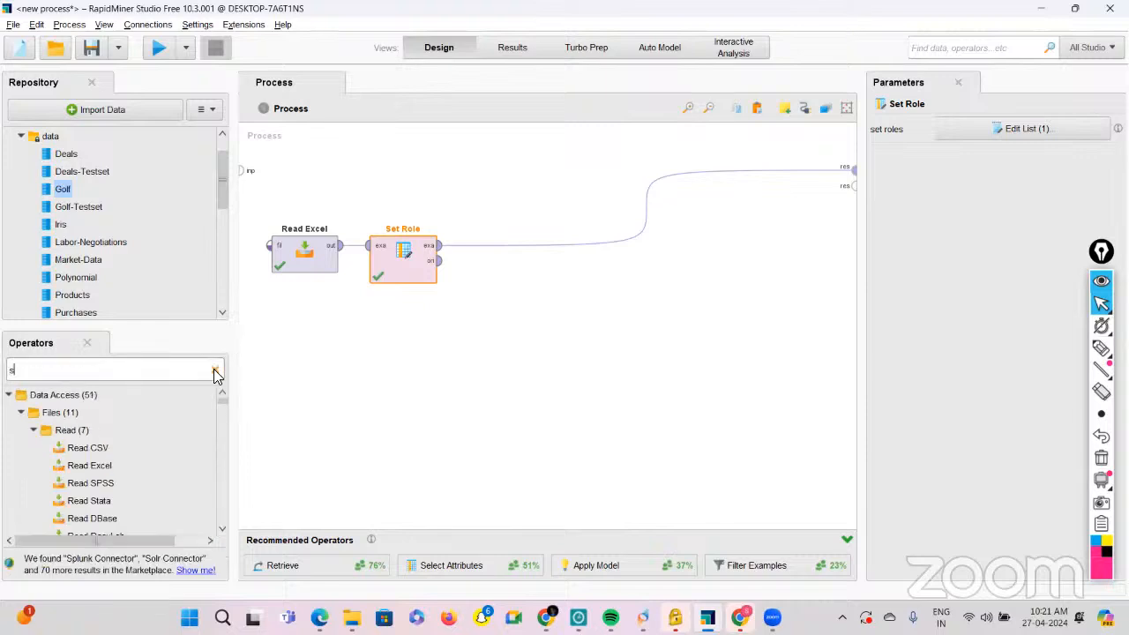
{"action": "type", "text": "plit data"}
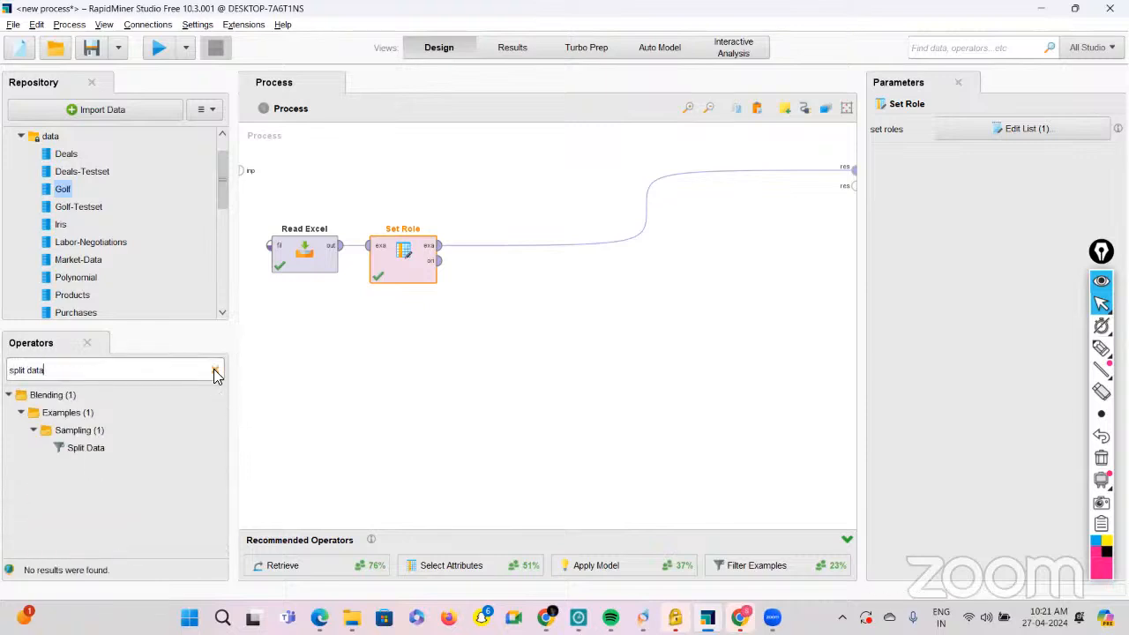
{"action": "left_click_drag", "start_coordinate": [88, 448], "coordinate": [491, 252]}
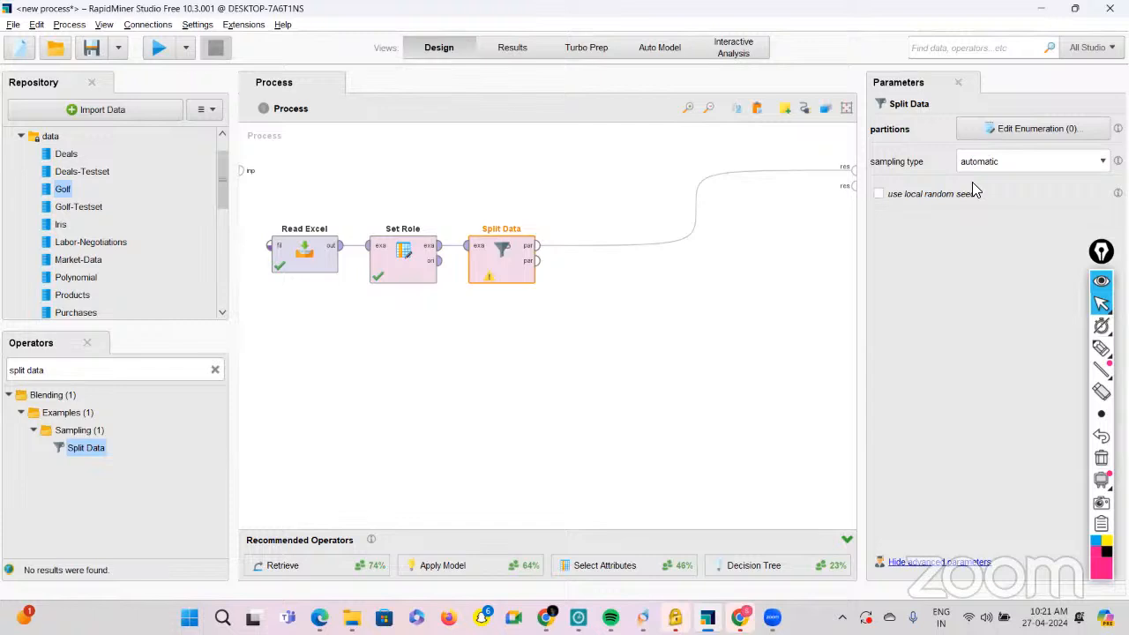
{"action": "left_click", "coordinate": [1044, 128]}
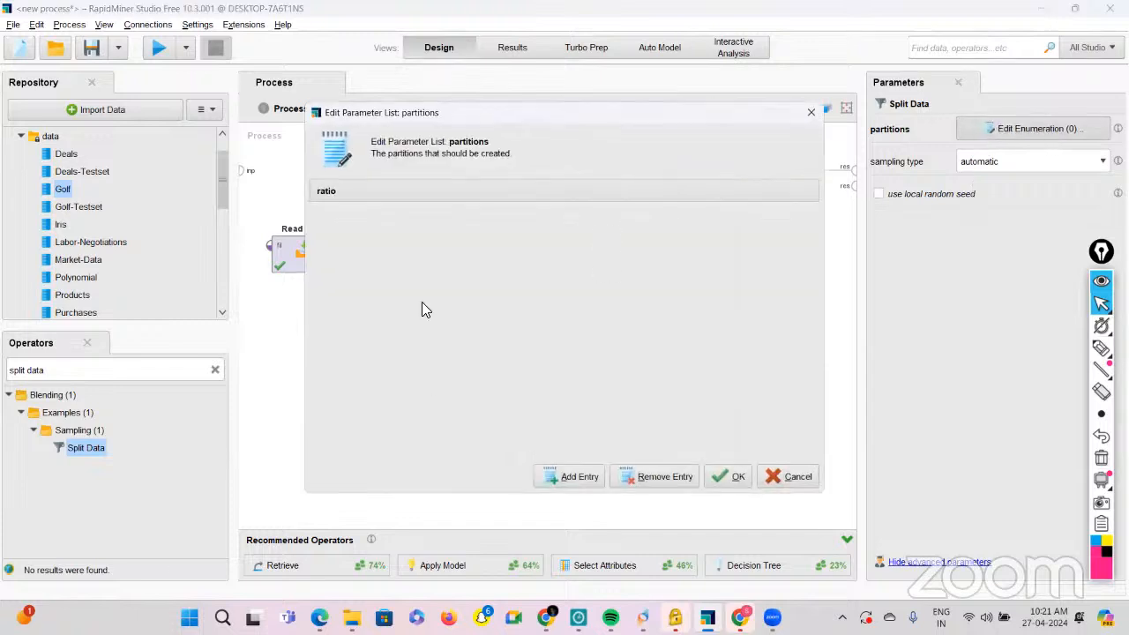
{"action": "left_click", "coordinate": [812, 113]}
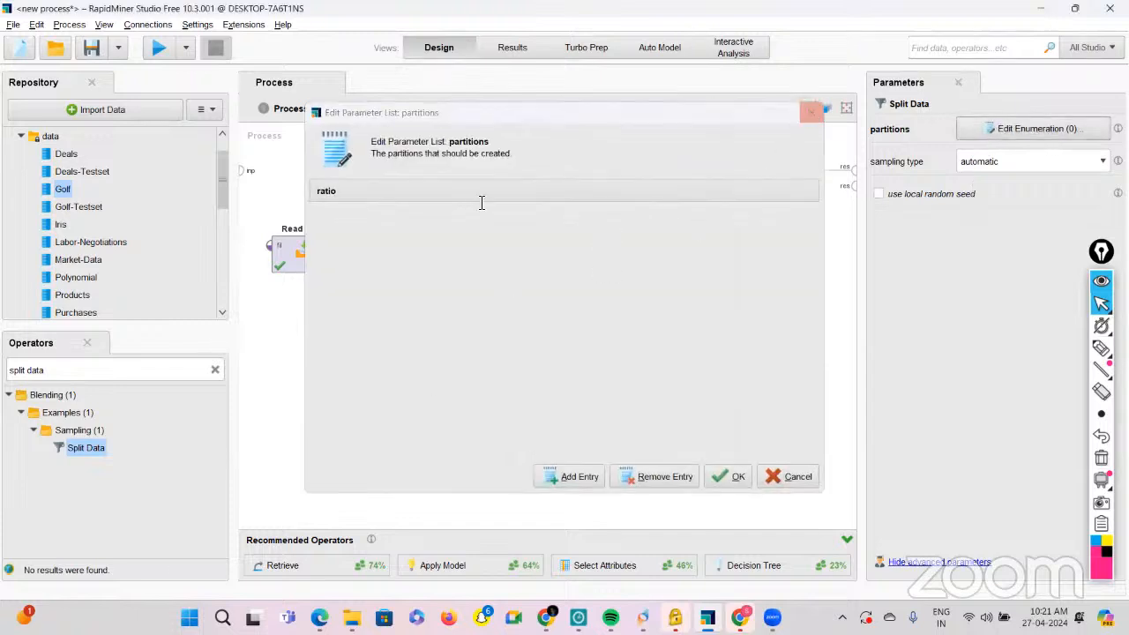
{"action": "key", "text": "Delete"}
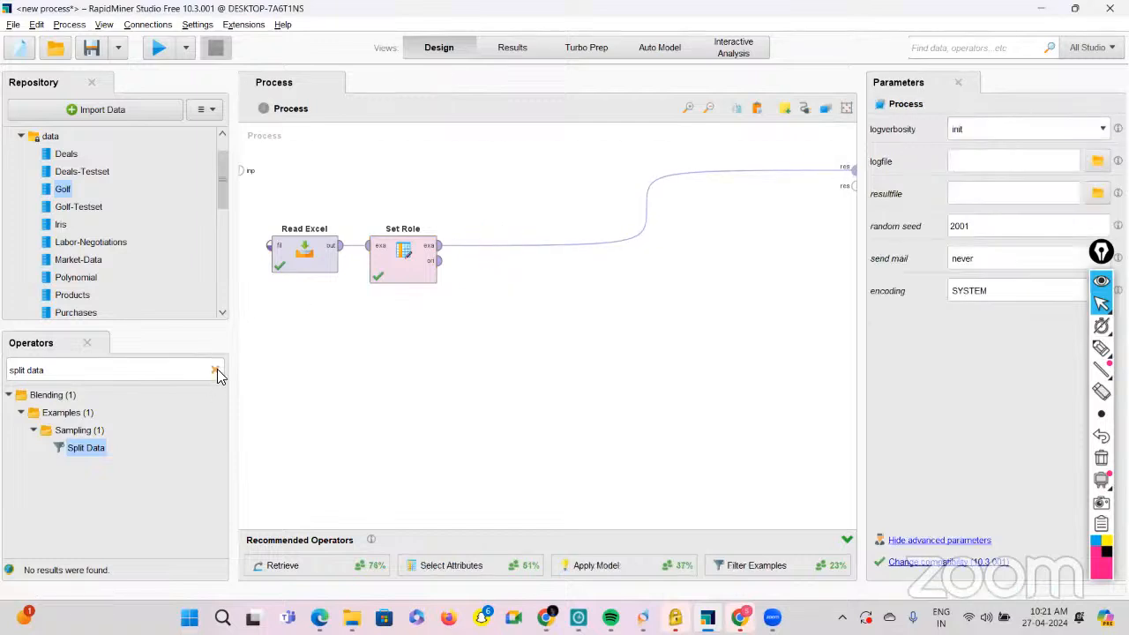
Insert a Cross Validation operator after Set Role and remove the connection from its example set output to the process result.
{"action": "left_click", "coordinate": [216, 370]}
{"action": "type", "text": "cross "}
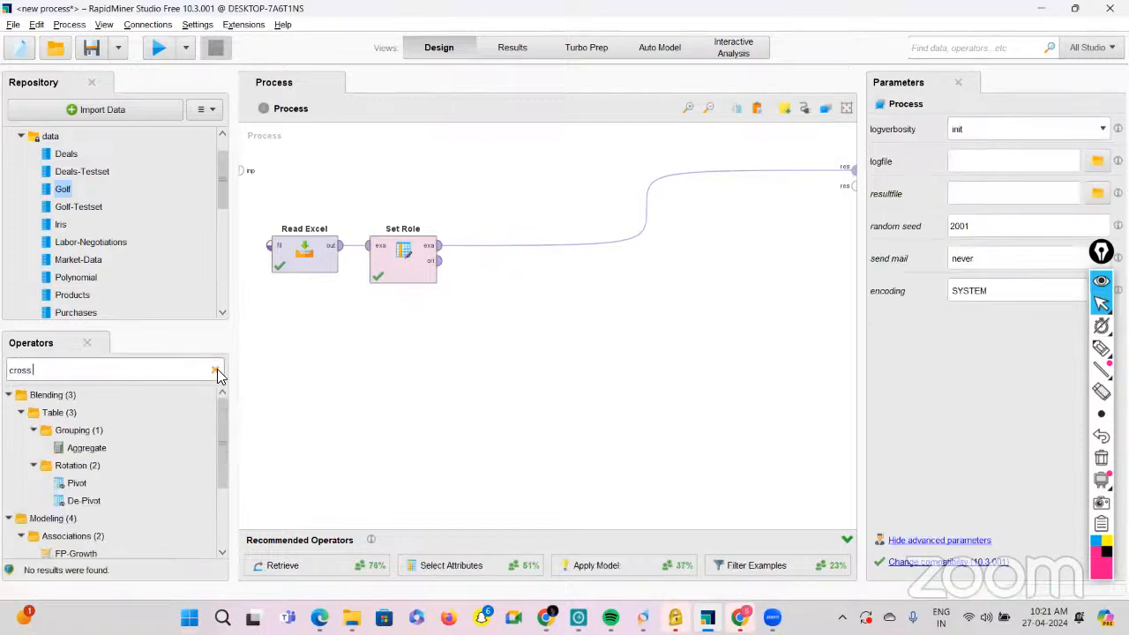
{"action": "type", "text": "valida"}
{"action": "left_click_drag", "start_coordinate": [74, 410], "coordinate": [498, 256]}
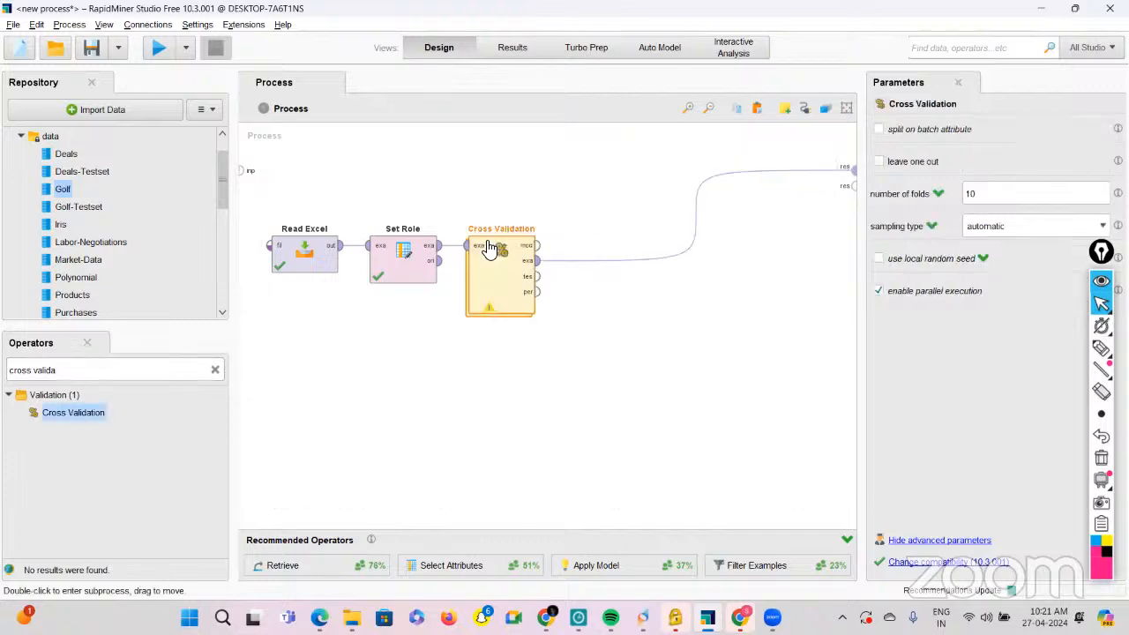
{"action": "left_click", "coordinate": [695, 217]}
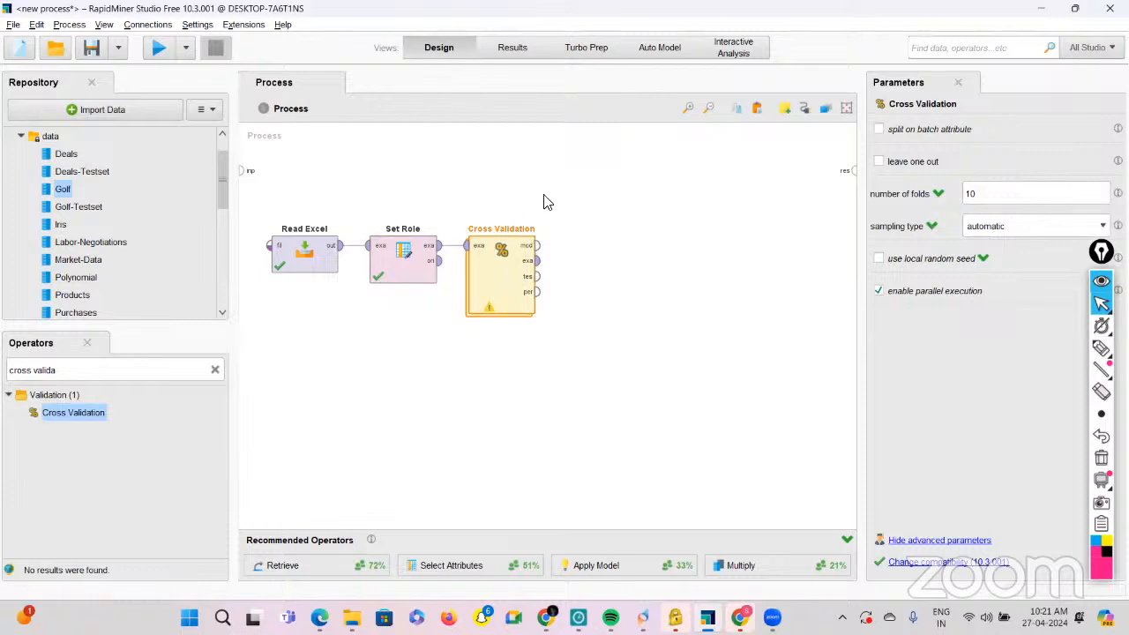
Open the Cross Validation subprocess and place a Linear Regression operator in its Training area.
{"action": "double_click", "coordinate": [503, 277]}
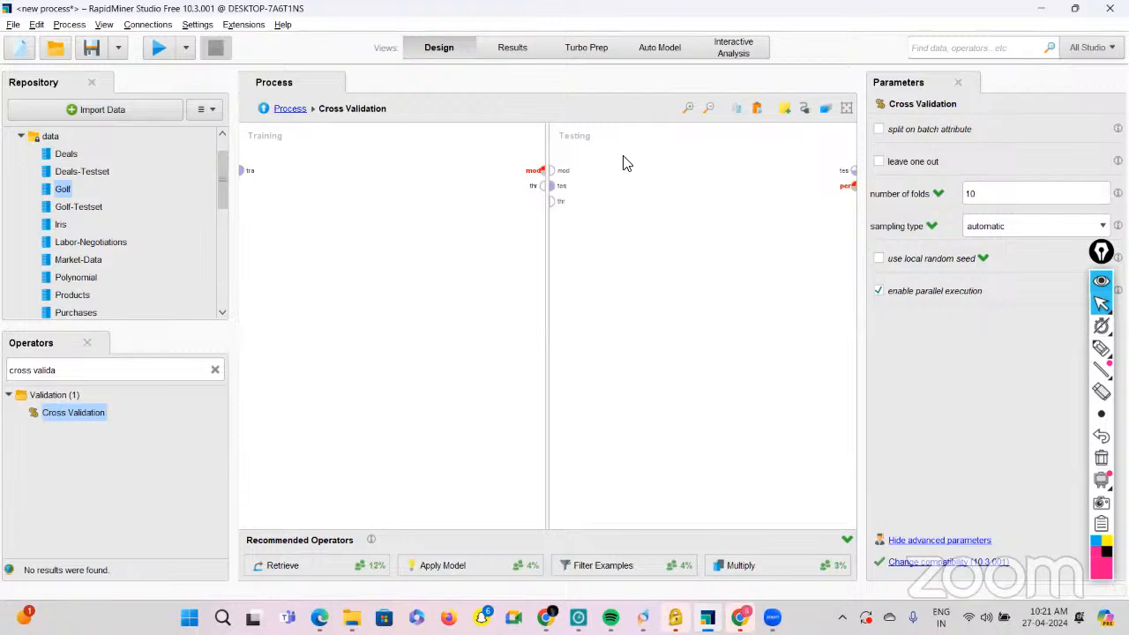
{"action": "left_click", "coordinate": [214, 367]}
{"action": "type", "text": "linear"}
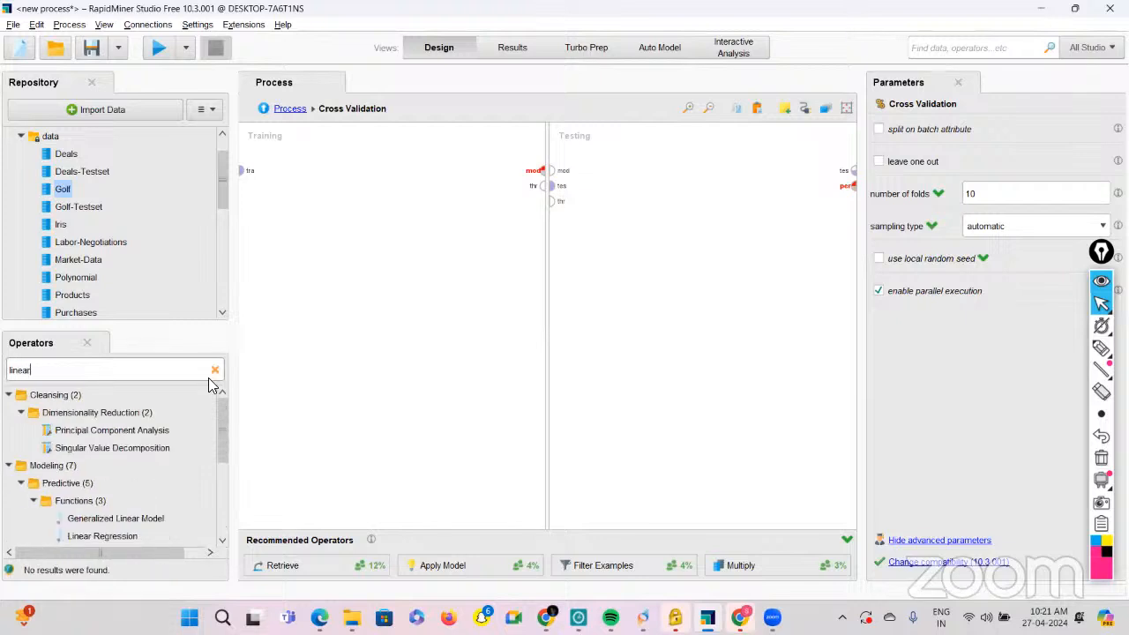
{"action": "left_click_drag", "start_coordinate": [113, 535], "coordinate": [344, 185]}
Connect the training set to Linear Regression's input and its model output to the Training area's model port.
{"action": "left_click", "coordinate": [243, 170]}
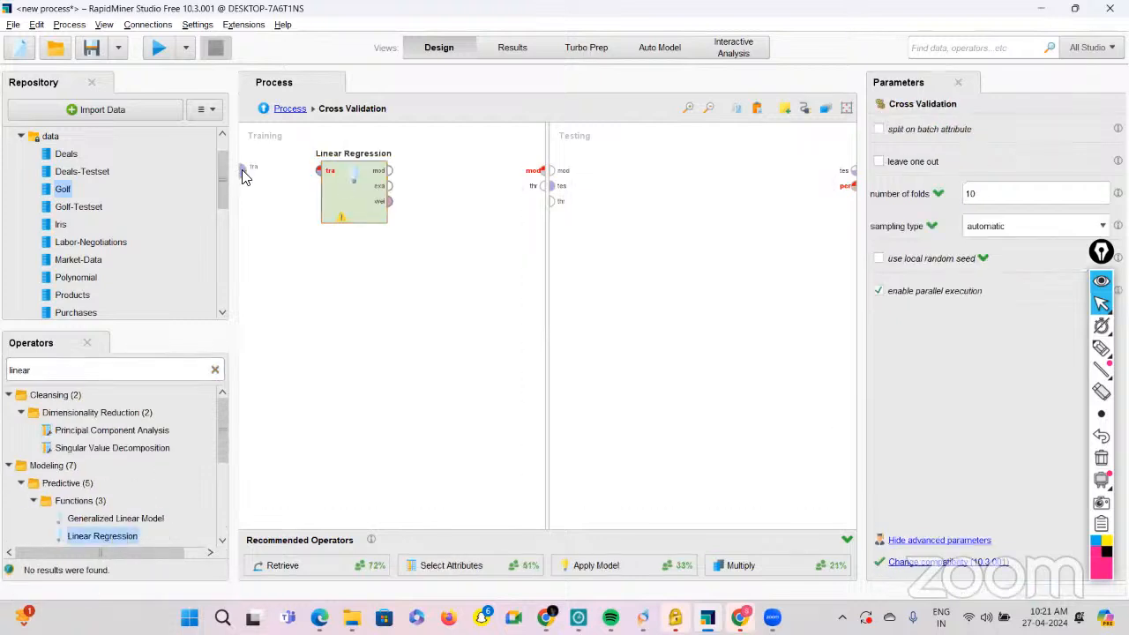
{"action": "left_click", "coordinate": [321, 172]}
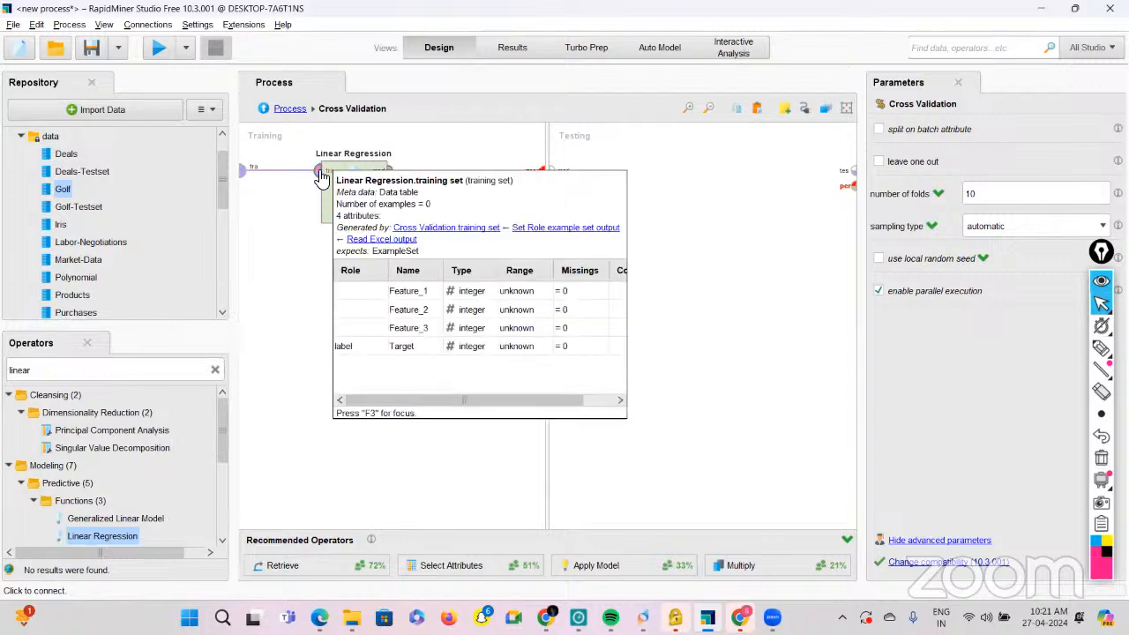
{"action": "left_click", "coordinate": [392, 172]}
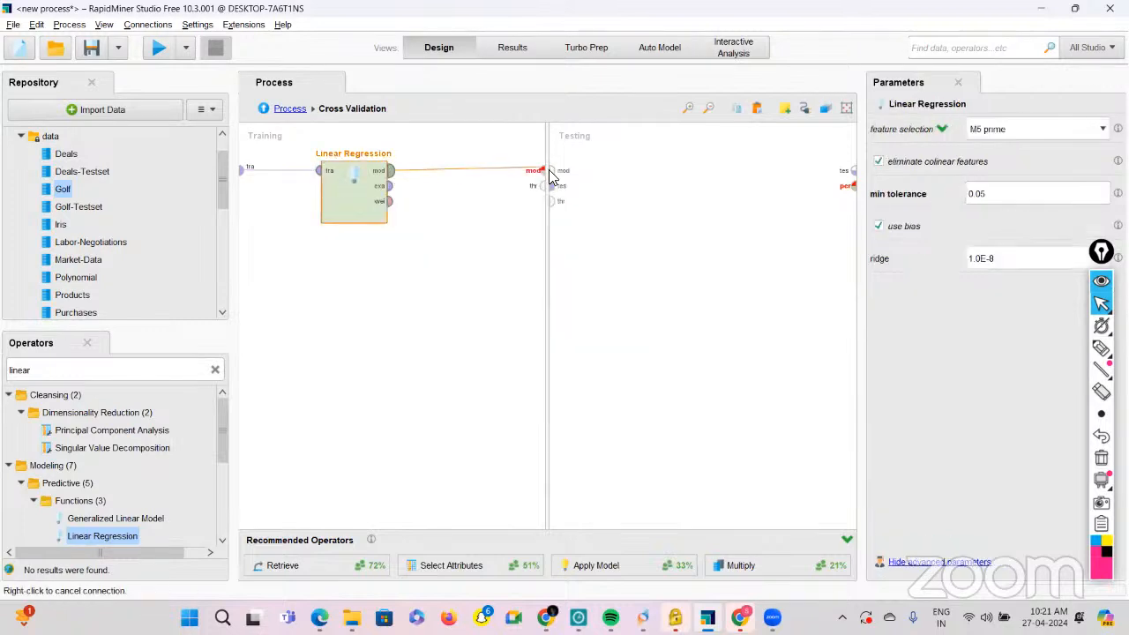
{"action": "left_click", "coordinate": [545, 172]}
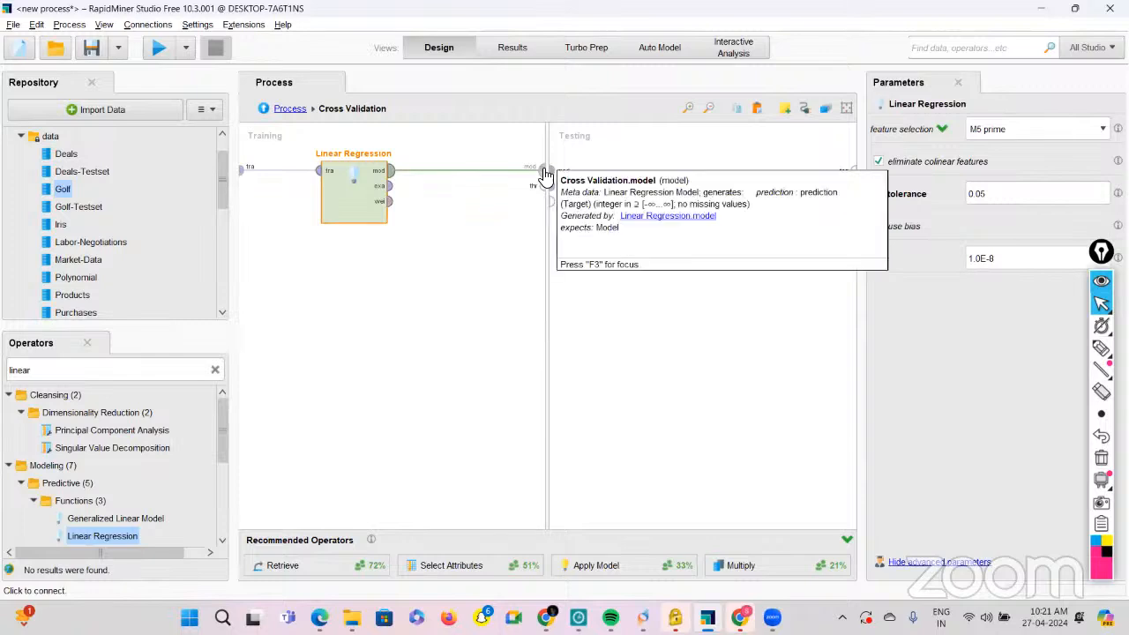
Place an Apply Model operator in the Testing area and connect the model and test set ports to its inputs.
{"action": "left_click", "coordinate": [213, 371]}
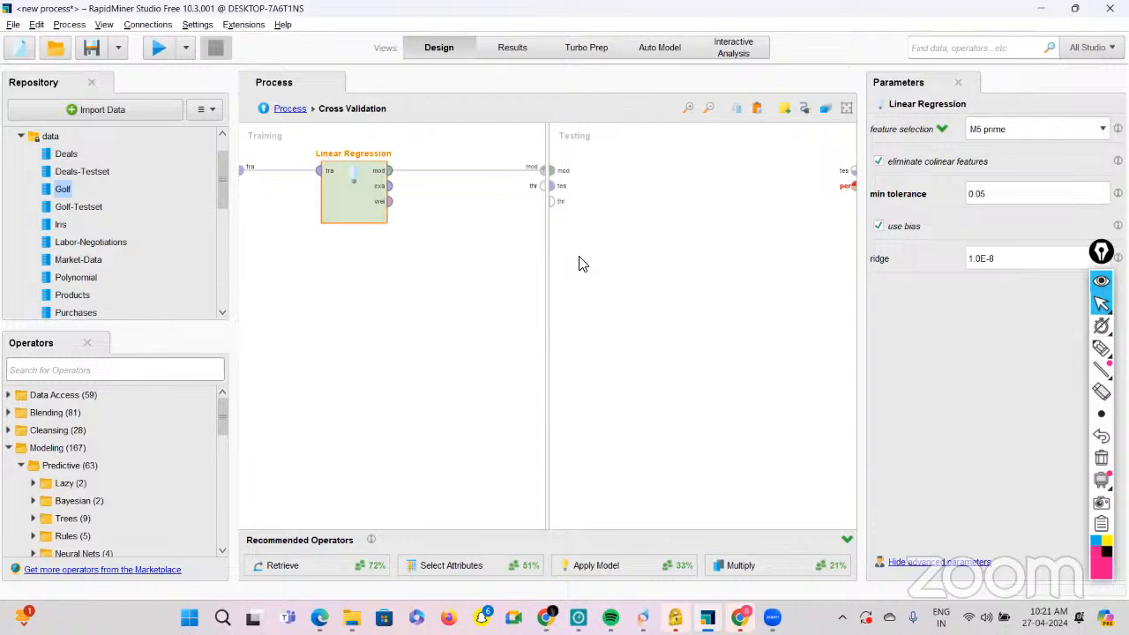
{"action": "type", "text": "a"}
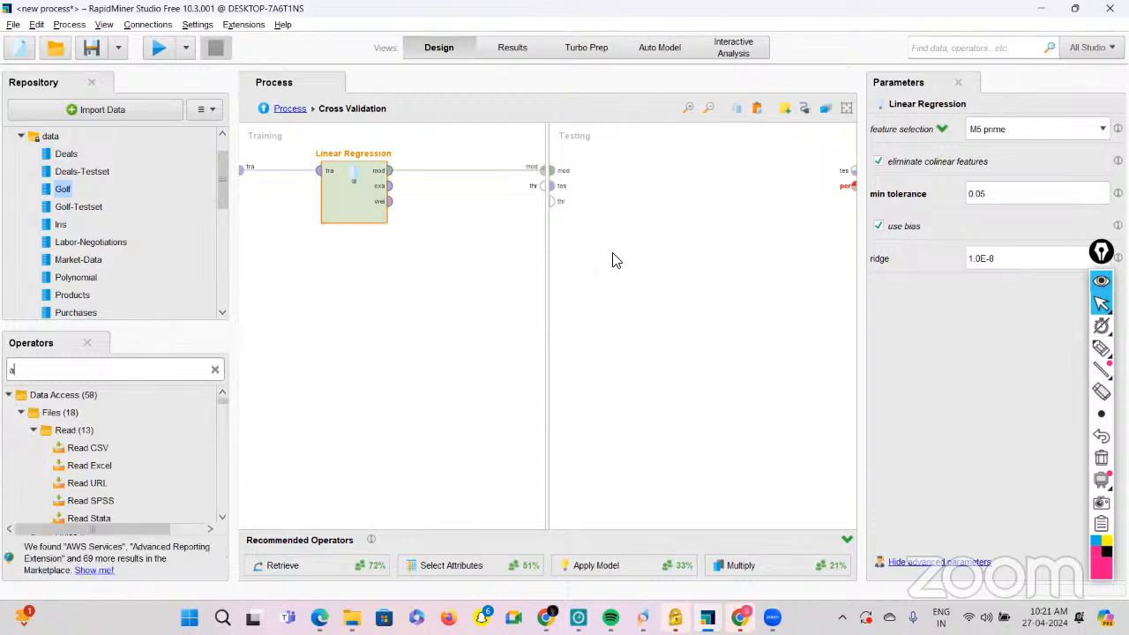
{"action": "type", "text": "pply mode"}
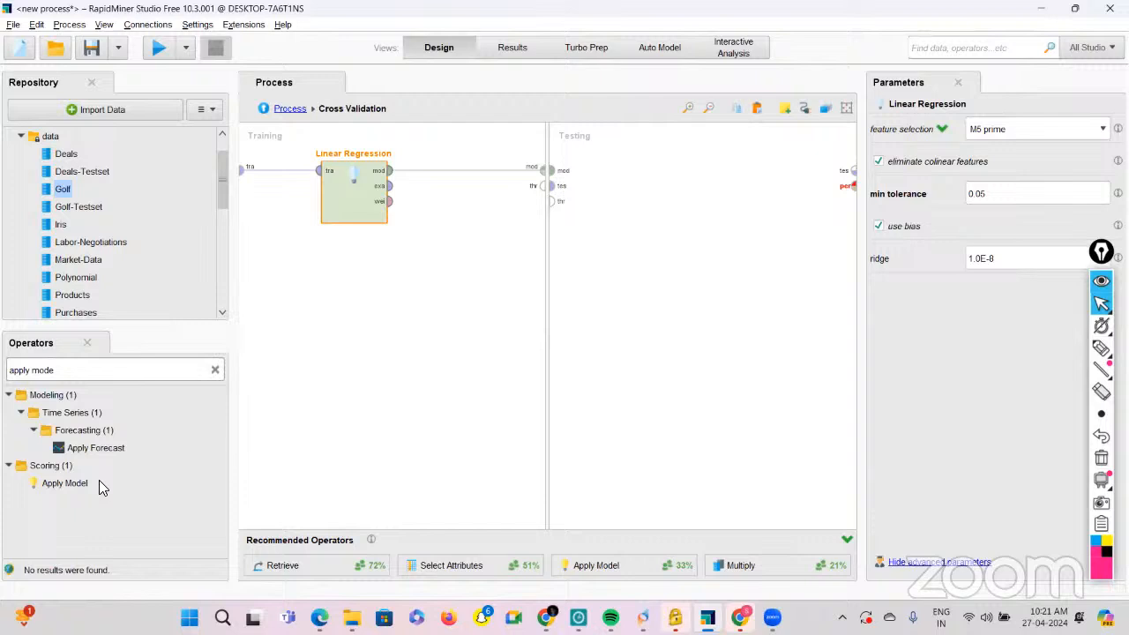
{"action": "left_click_drag", "start_coordinate": [99, 480], "coordinate": [639, 170]}
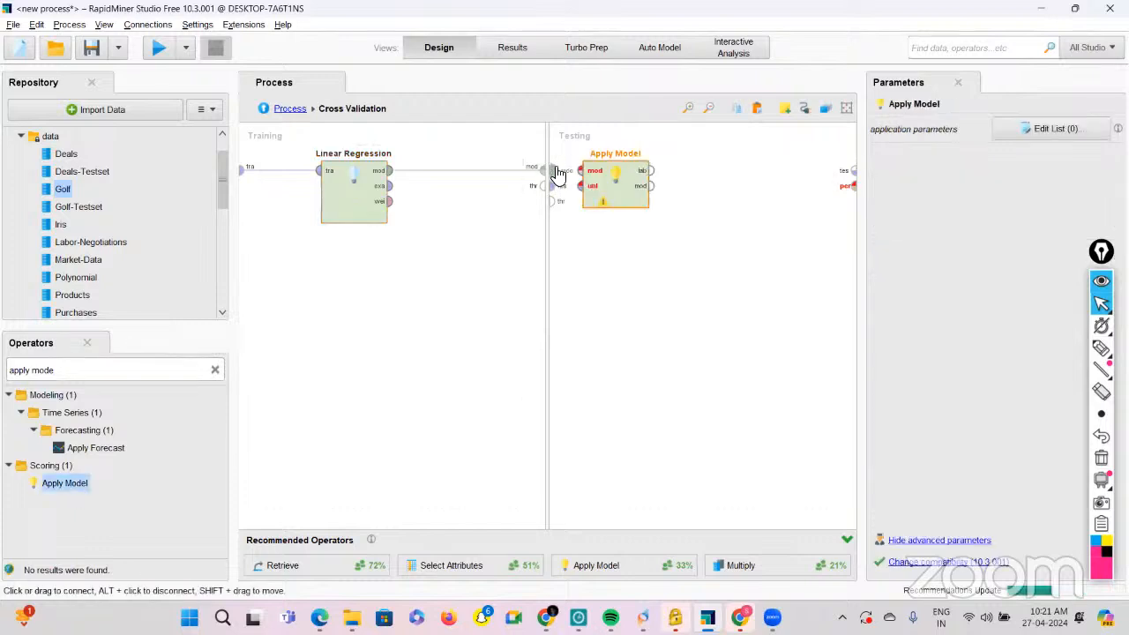
{"action": "left_click_drag", "start_coordinate": [554, 171], "coordinate": [582, 186]}
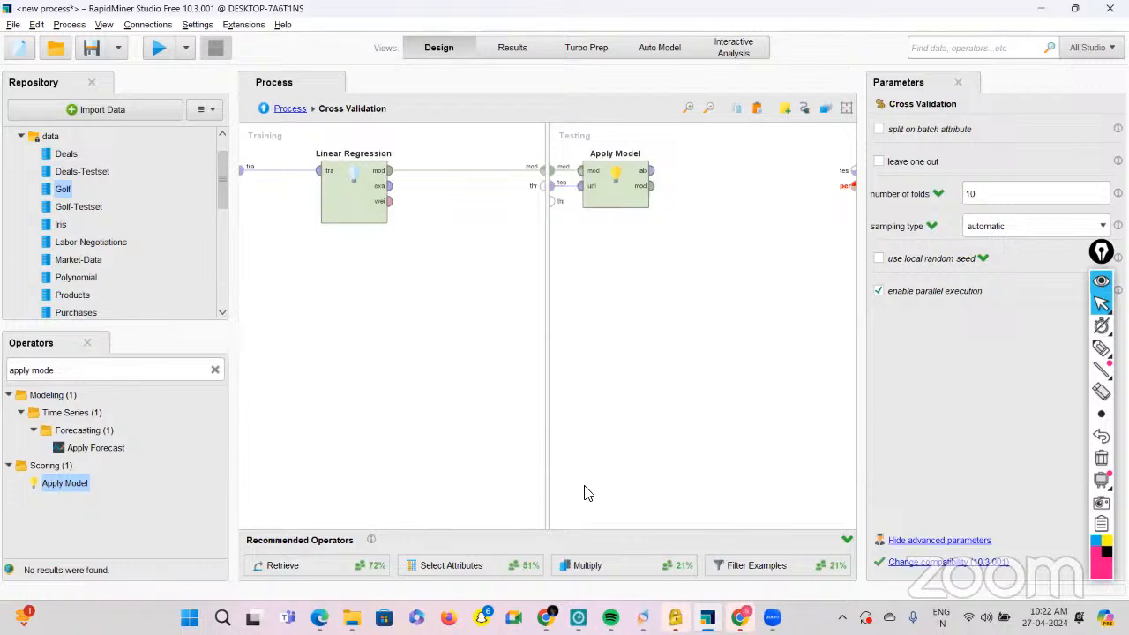
Place a Performance (Regression) operator after Apply Model in the Testing area and connect Apply Model's labelled data output to it.
{"action": "left_click", "coordinate": [217, 370]}
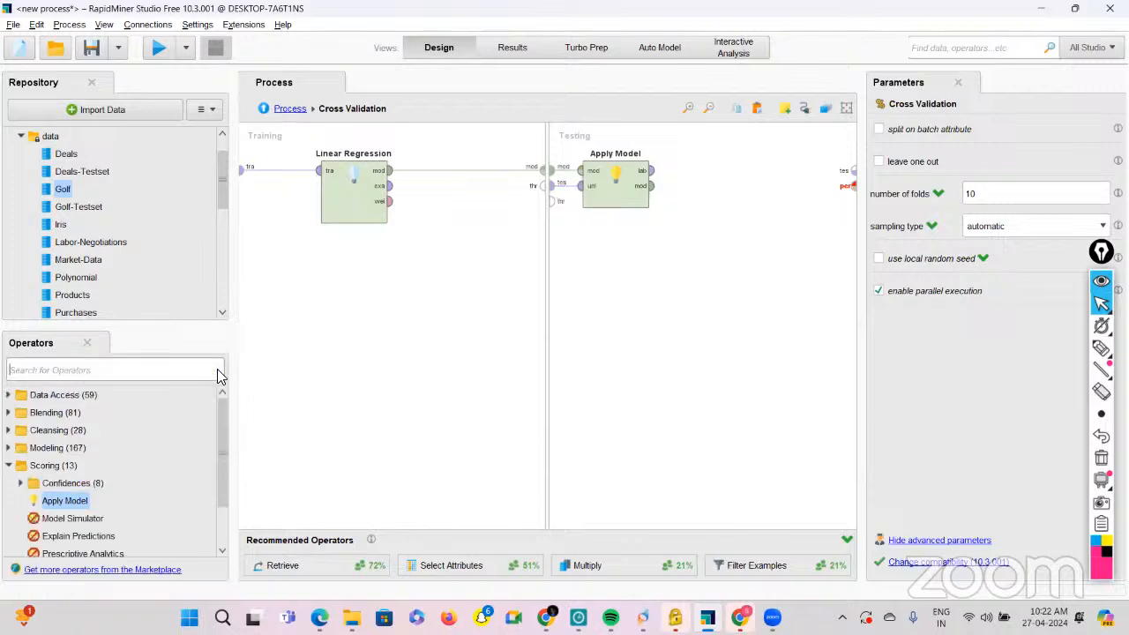
{"action": "type", "text": "poerform"}
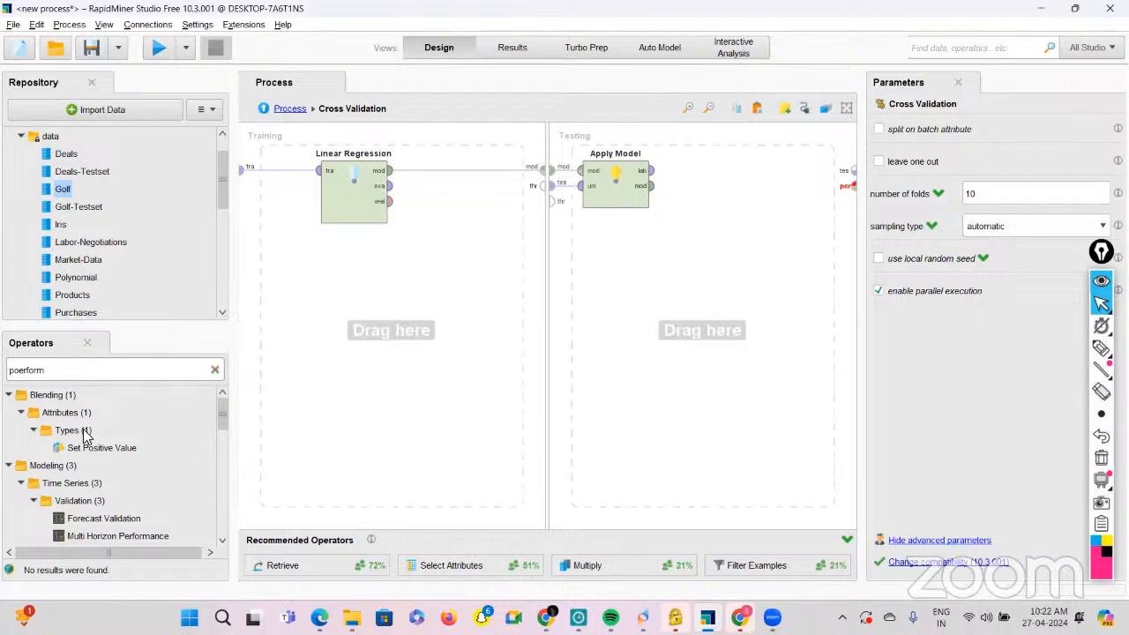
{"action": "key", "text": "BackSpace"}
{"action": "key", "text": "BackSpace"}
{"action": "key", "text": "BackSpace"}
{"action": "key", "text": "BackSpace"}
{"action": "key", "text": "BackSpace"}
{"action": "key", "text": "BackSpace"}
{"action": "type", "text": "erf"}
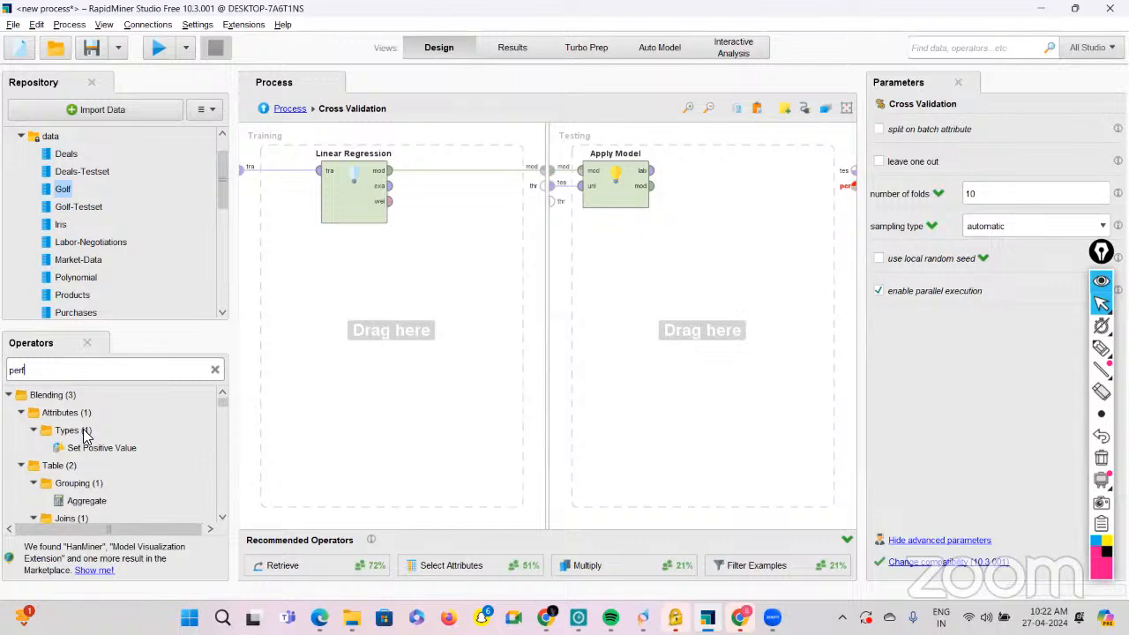
{"action": "type", "text": "ormance reger"}
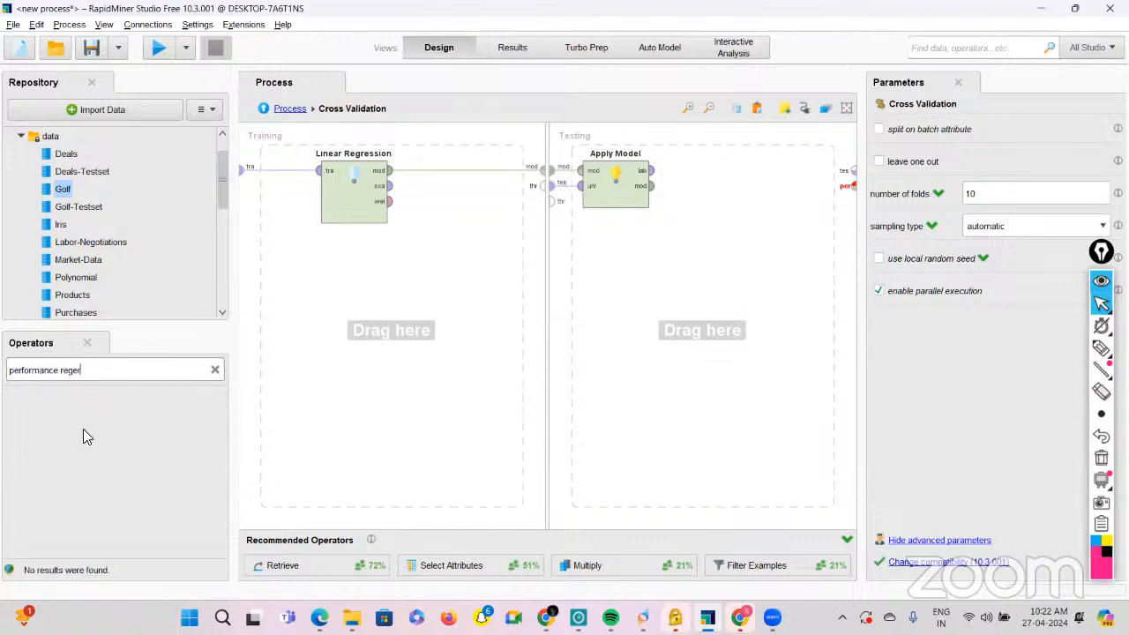
{"action": "key", "text": "BackSpace"}
{"action": "key", "text": "BackSpace"}
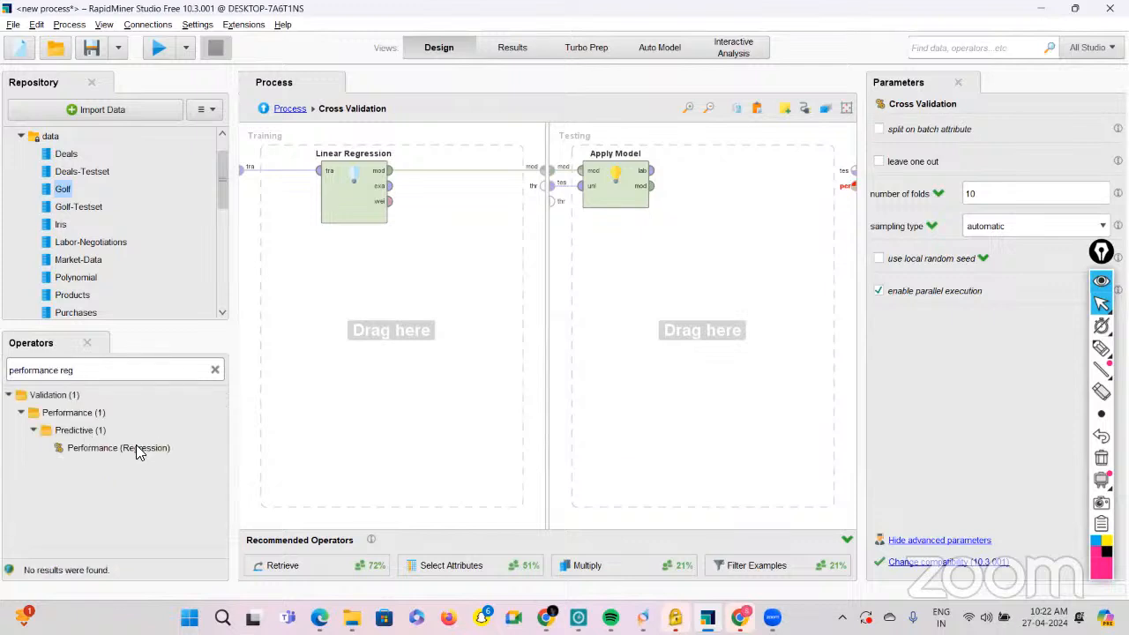
{"action": "left_click", "coordinate": [138, 445]}
{"action": "left_click_drag", "start_coordinate": [307, 380], "coordinate": [680, 171]}
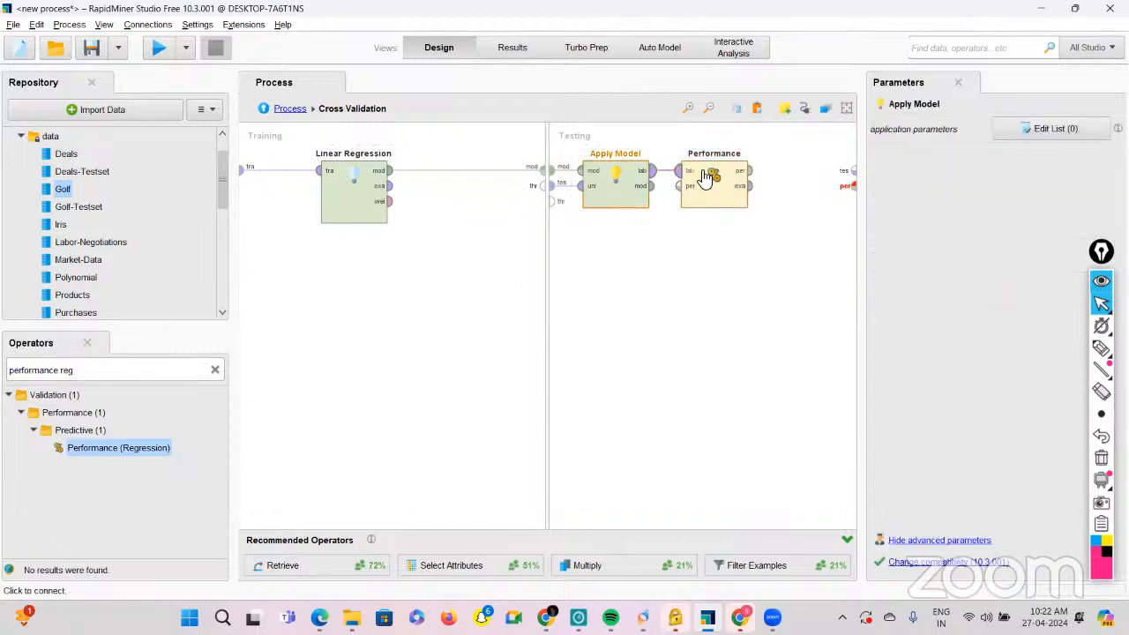
Connect Performance's performance output to the Testing area's performance port and its example set output to the test result port.
{"action": "left_click", "coordinate": [755, 176]}
{"action": "left_click", "coordinate": [849, 186]}
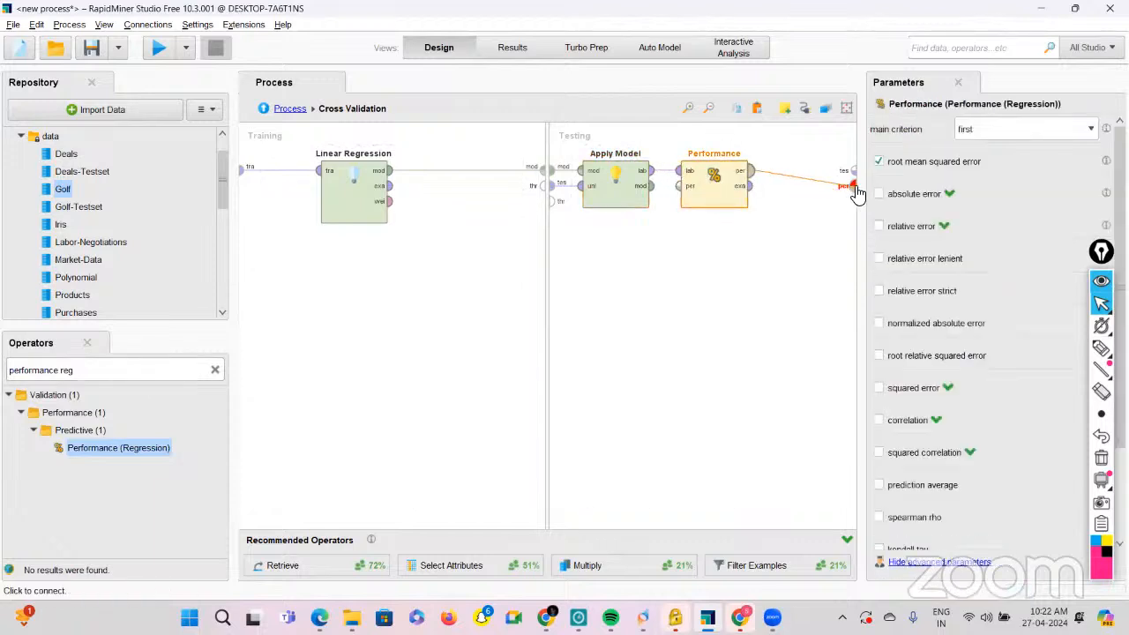
{"action": "left_click", "coordinate": [750, 185]}
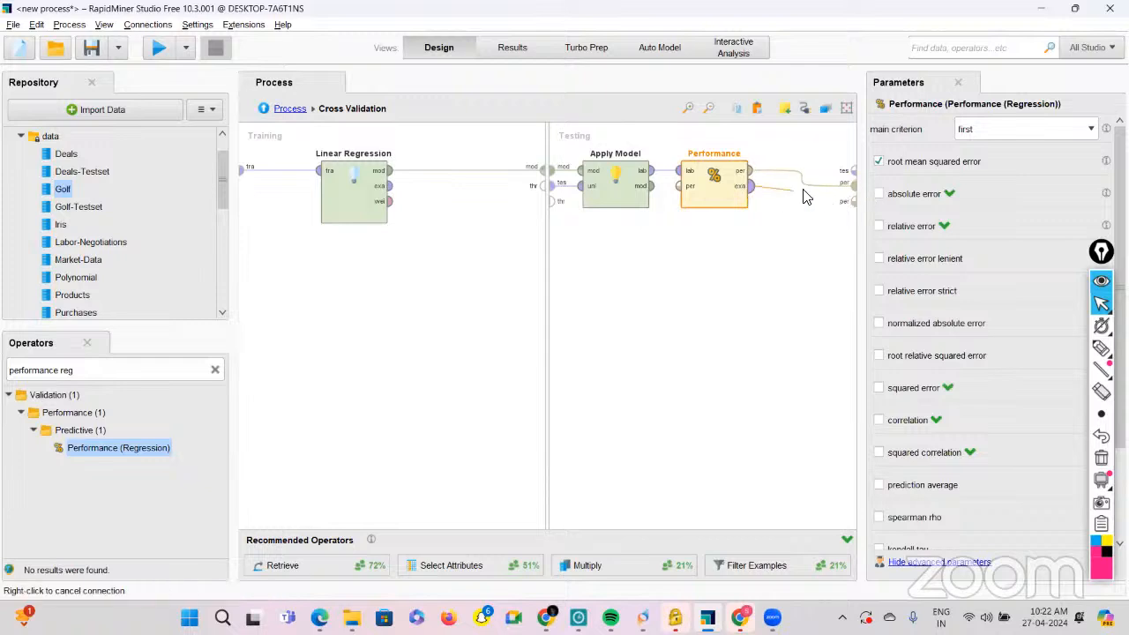
{"action": "left_click", "coordinate": [853, 180]}
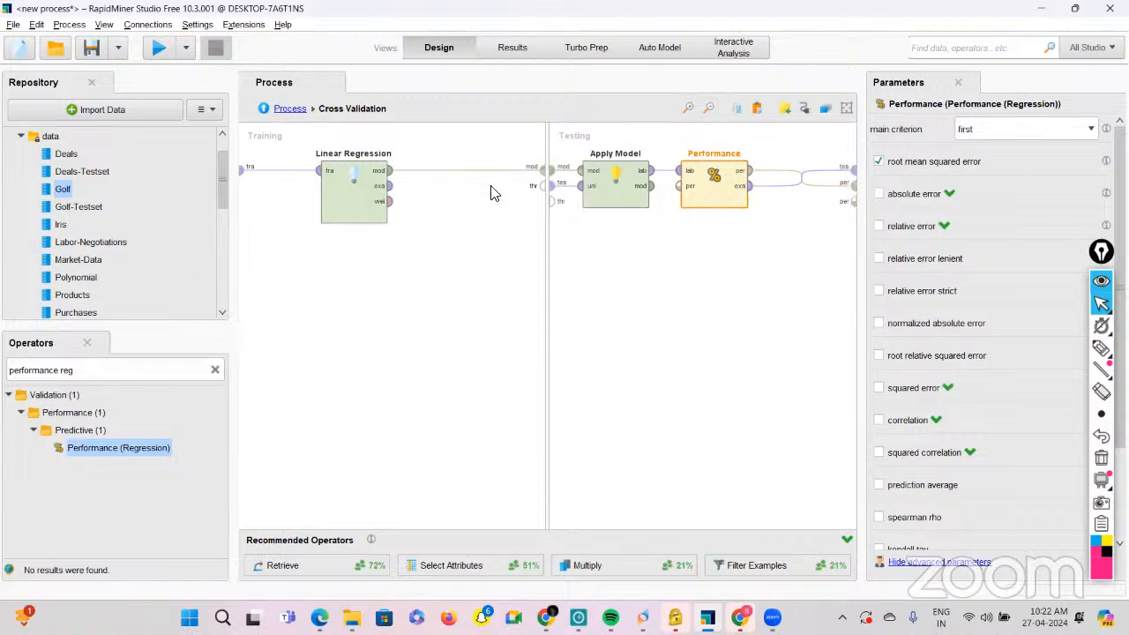
Return to the main process and connect Cross Validation's model, example set, test result and first performance outputs to the process results.
{"action": "left_click", "coordinate": [290, 110]}
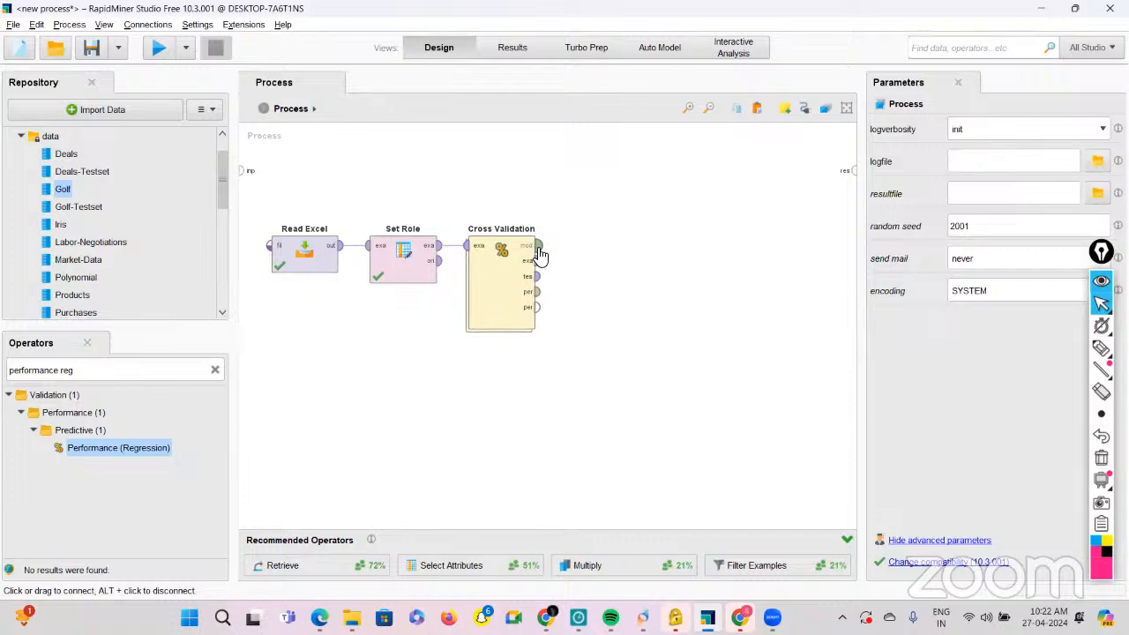
{"action": "left_click", "coordinate": [538, 245]}
{"action": "left_click", "coordinate": [852, 171]}
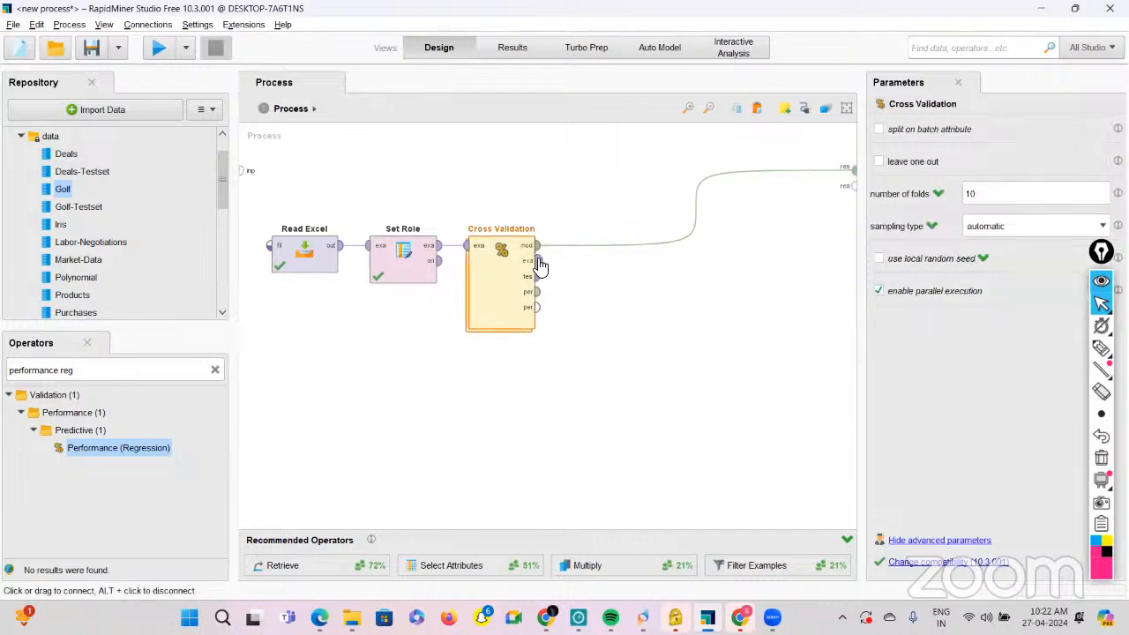
{"action": "left_click", "coordinate": [537, 260]}
{"action": "left_click", "coordinate": [852, 186]}
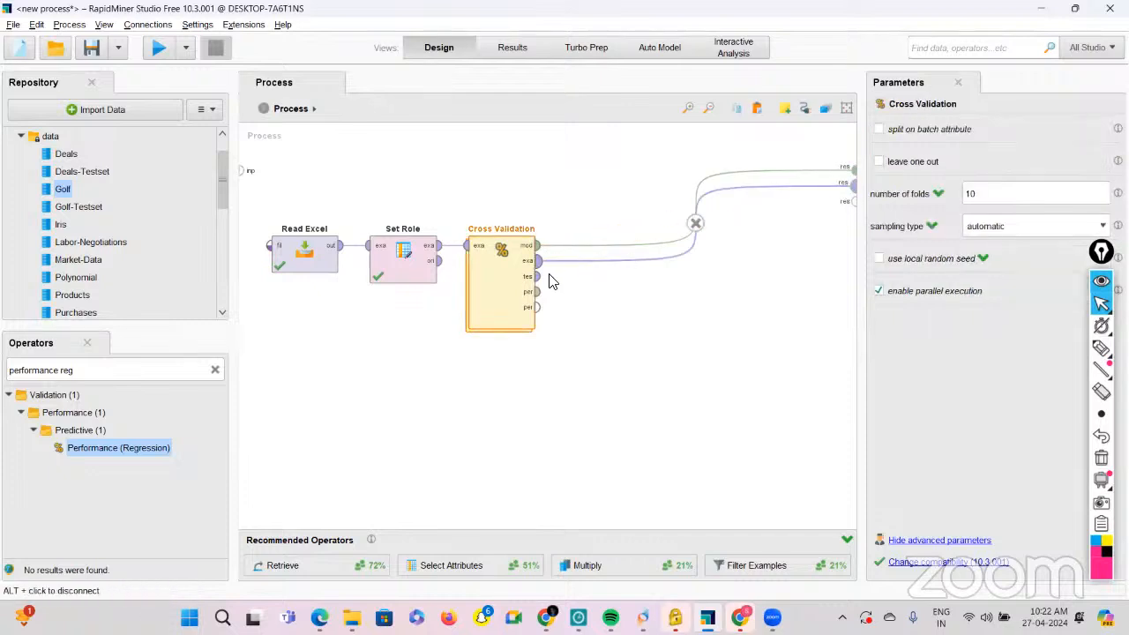
{"action": "left_click", "coordinate": [538, 265]}
{"action": "left_click", "coordinate": [853, 202]}
{"action": "left_click", "coordinate": [536, 276]}
{"action": "left_click", "coordinate": [852, 201]}
{"action": "left_click", "coordinate": [537, 292]}
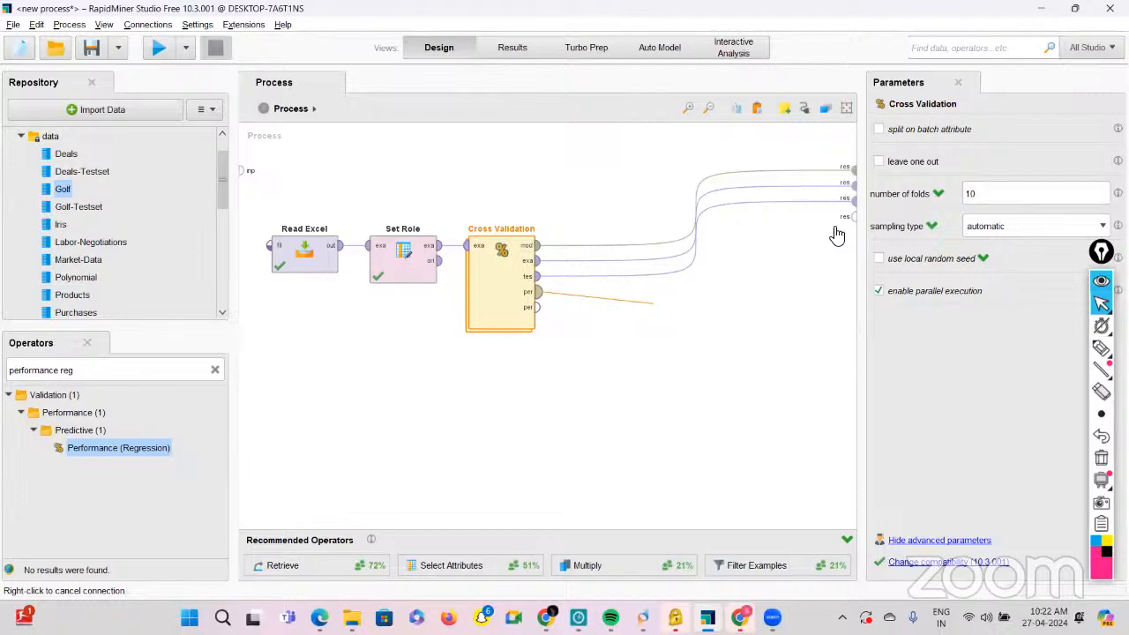
{"action": "left_click", "coordinate": [852, 217]}
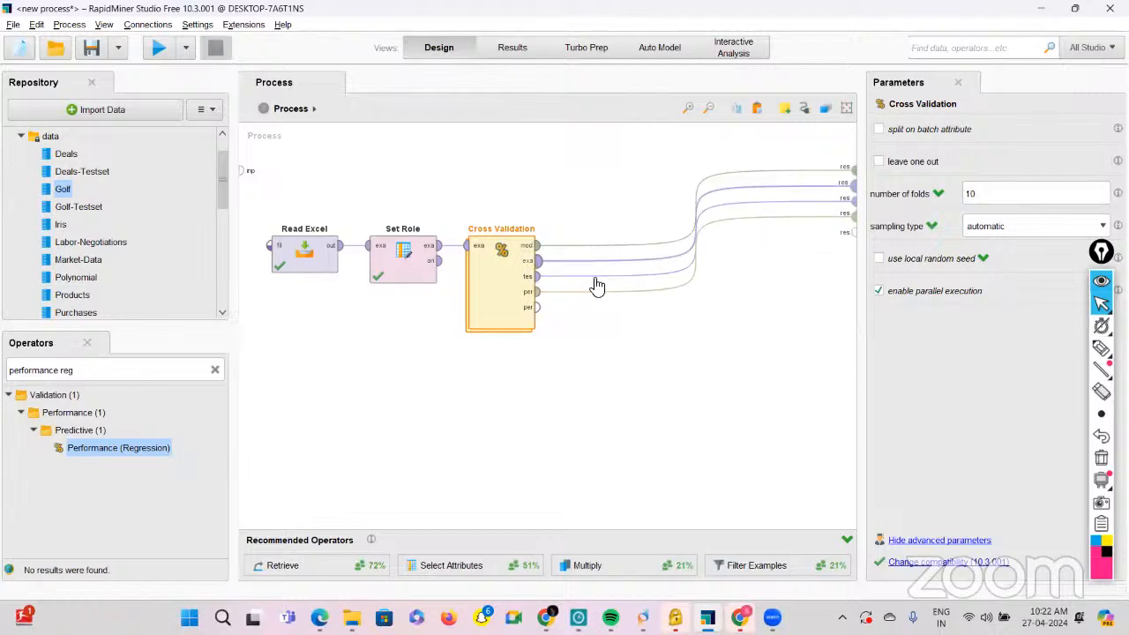
Run the process and review the performance vector, the linear regression coefficients, the result history and the Cross Validation prediction table.
{"action": "left_click", "coordinate": [157, 50]}
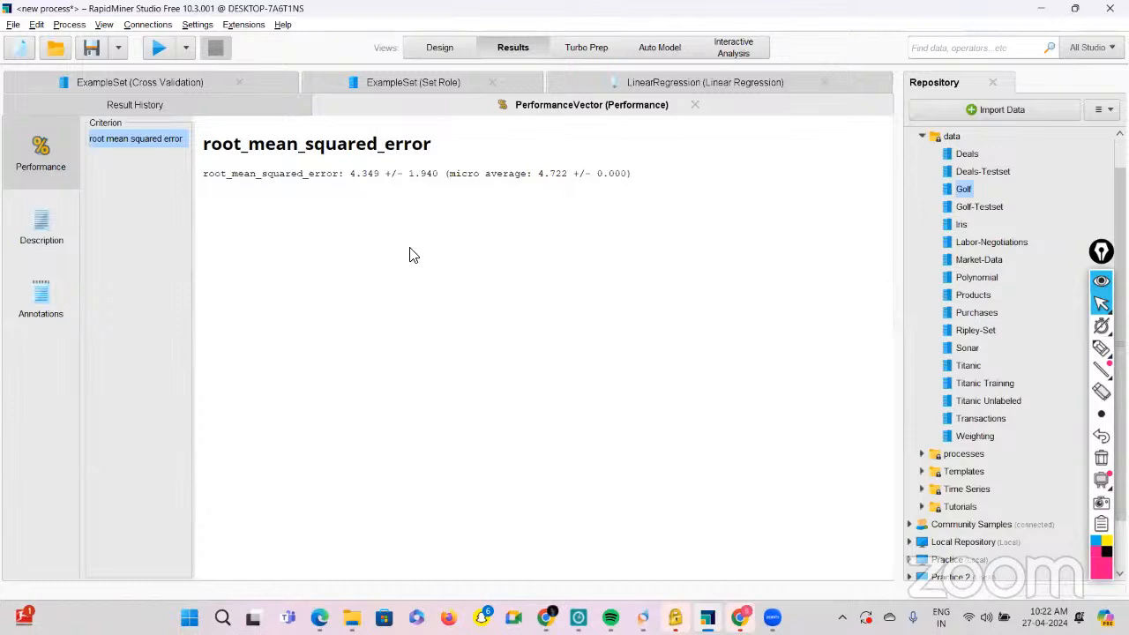
{"action": "left_click", "coordinate": [664, 84]}
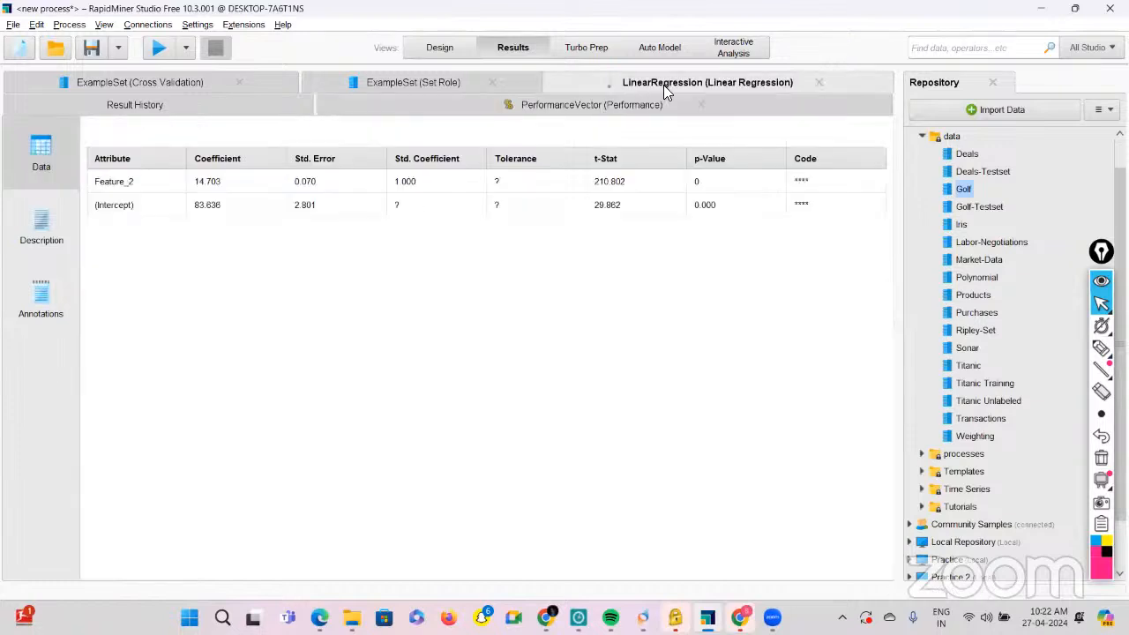
{"action": "left_click", "coordinate": [413, 81]}
{"action": "left_click", "coordinate": [192, 103]}
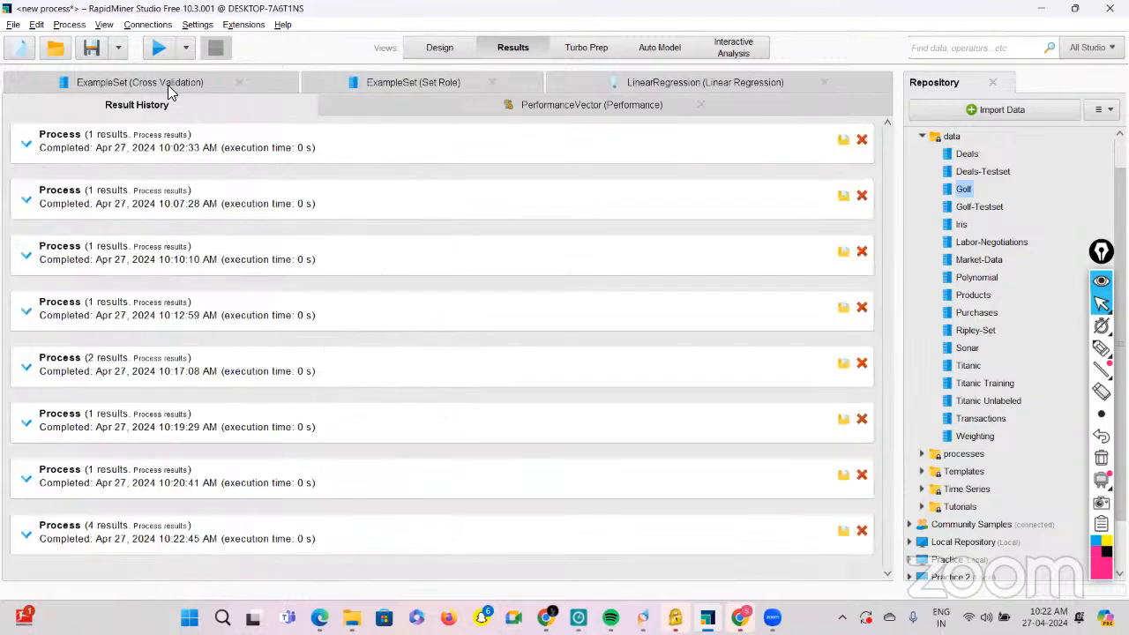
{"action": "left_click", "coordinate": [166, 85]}
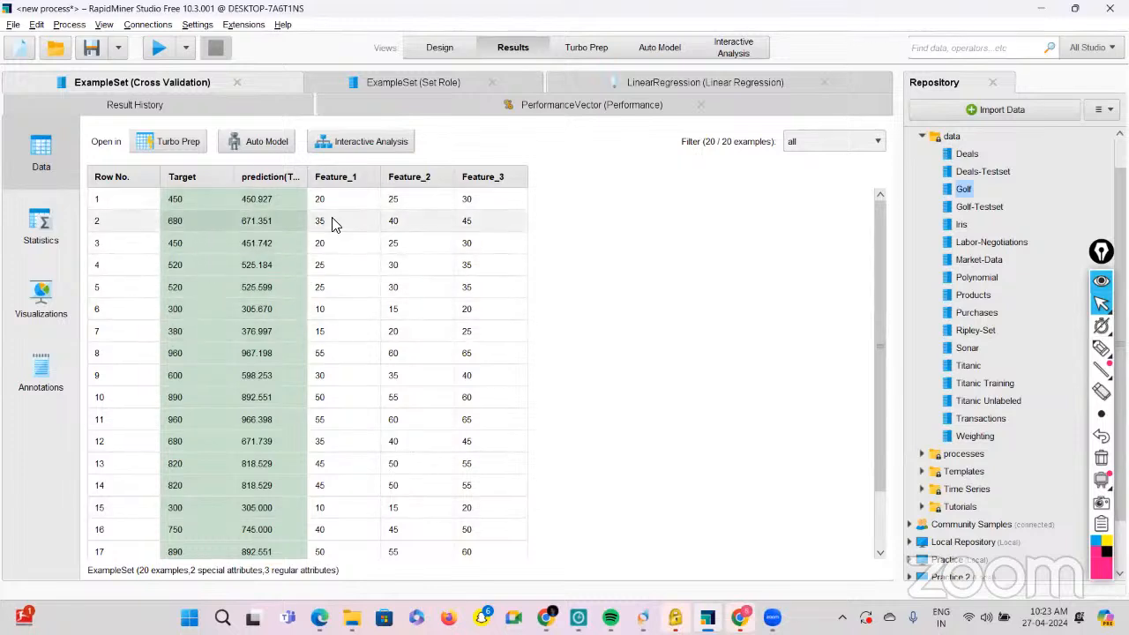
Delete the Cross Validation operator from the process and insert a Split Data operator after Set Role in its place.
{"action": "left_click", "coordinate": [410, 58]}
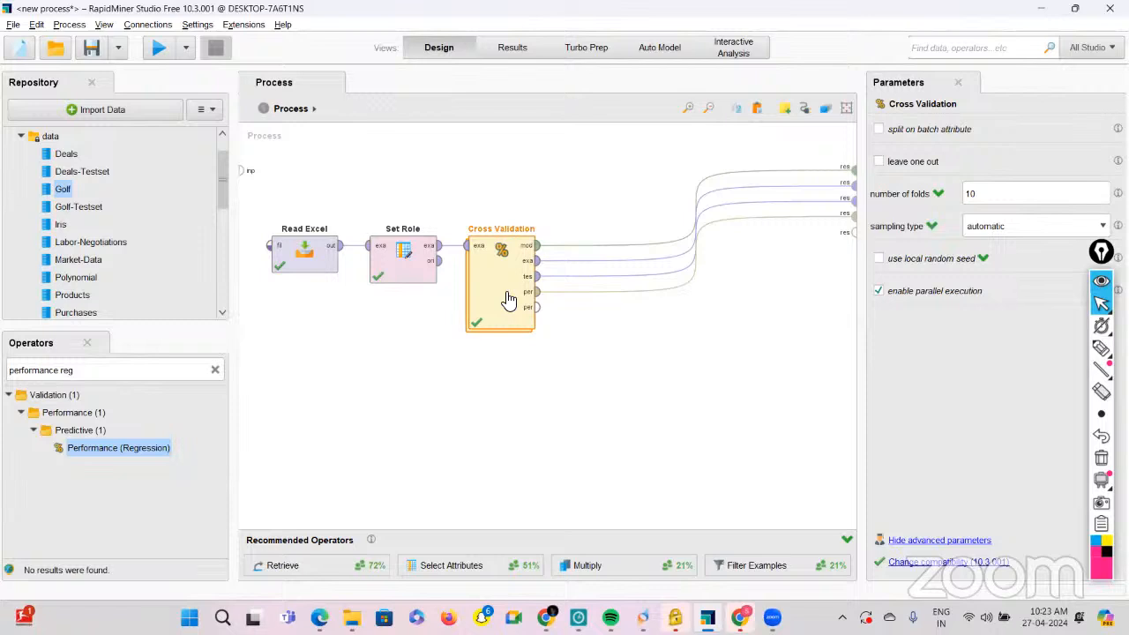
{"action": "key", "text": "Delete"}
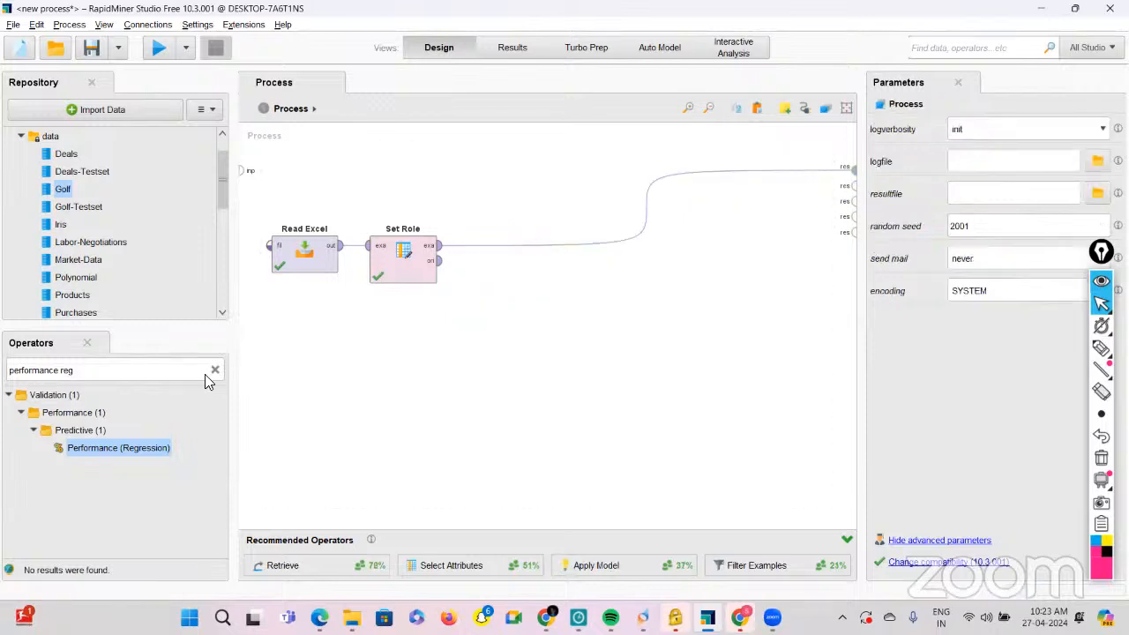
{"action": "left_click", "coordinate": [214, 370]}
{"action": "type", "text": "split"}
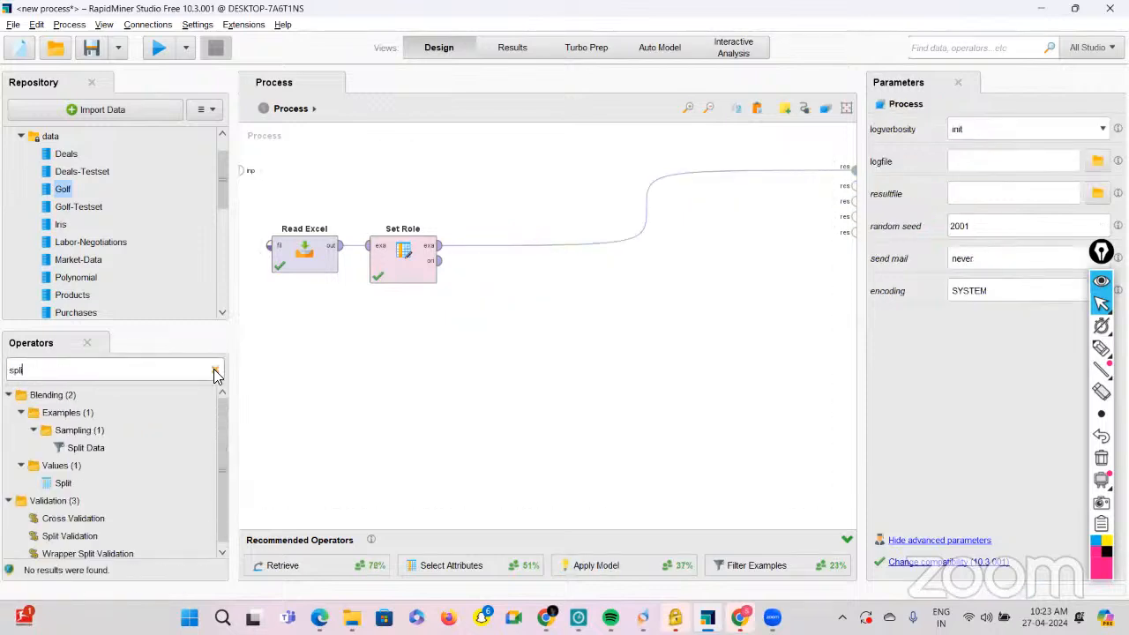
{"action": "type", "text": " daat"}
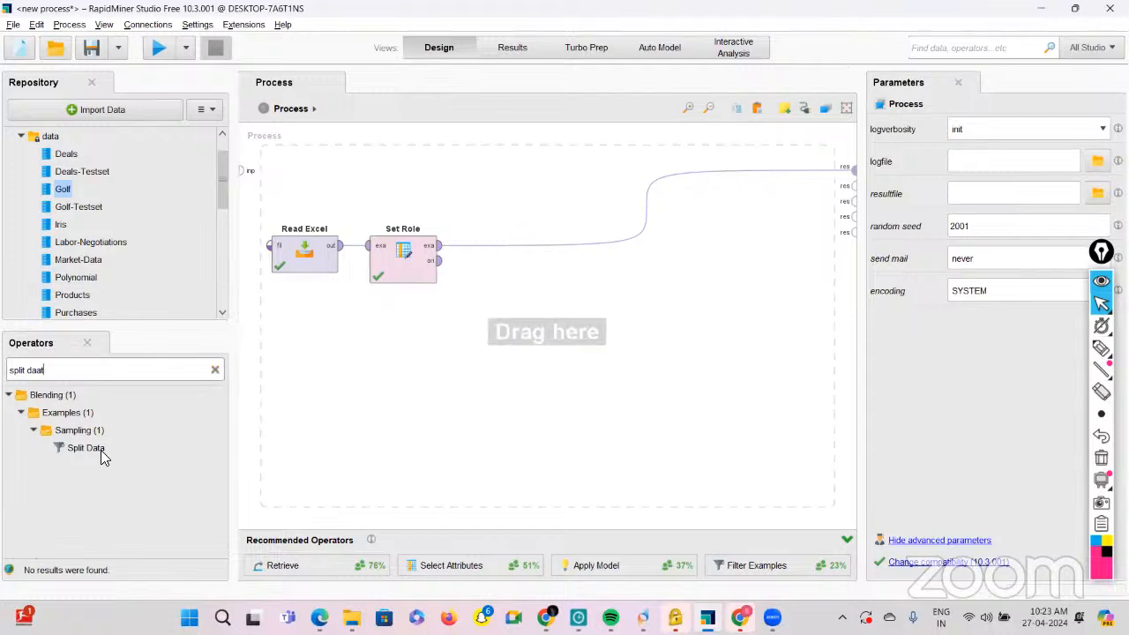
{"action": "left_click_drag", "start_coordinate": [100, 449], "coordinate": [499, 254]}
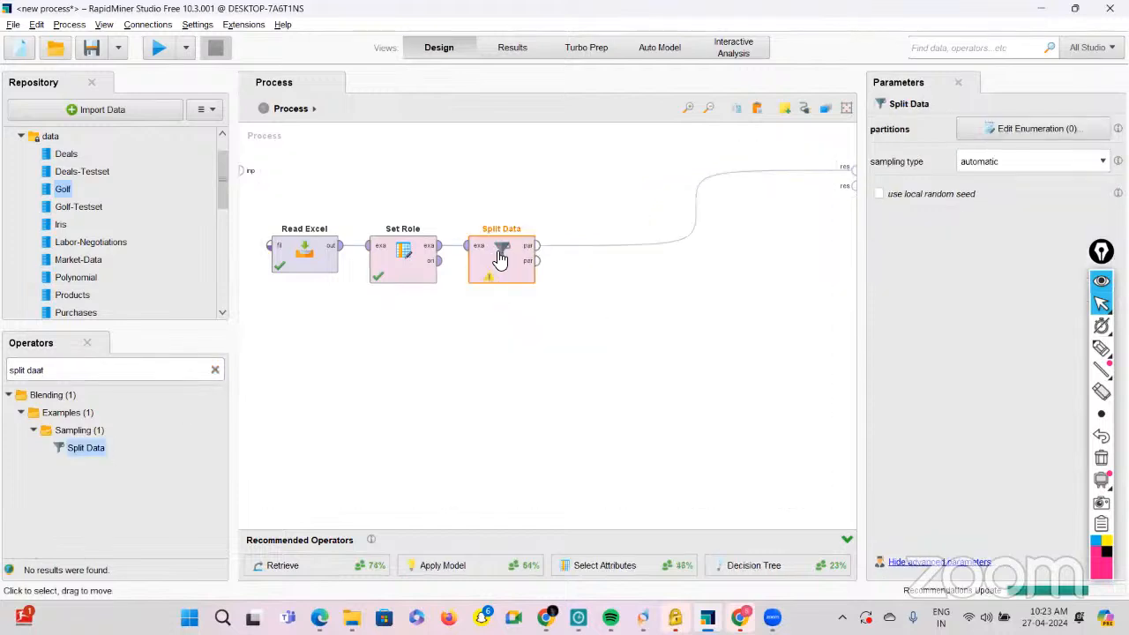
Define two Split Data partitions with ratios 0.7 and 0.3, and run the process to check the split table.
{"action": "left_click", "coordinate": [1037, 129]}
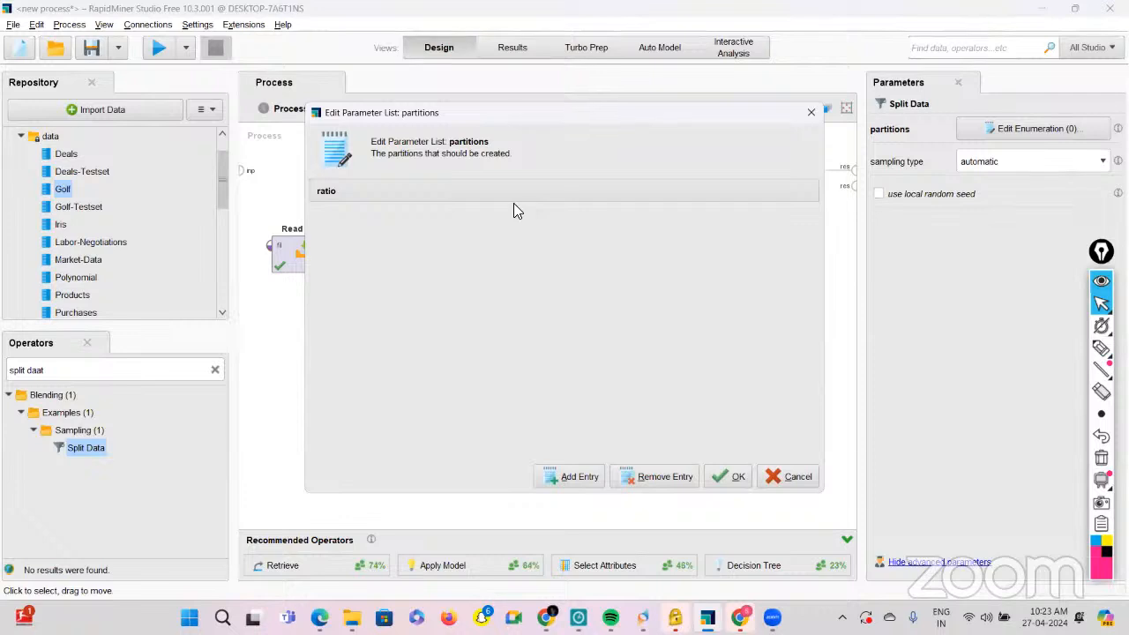
{"action": "left_click", "coordinate": [587, 481]}
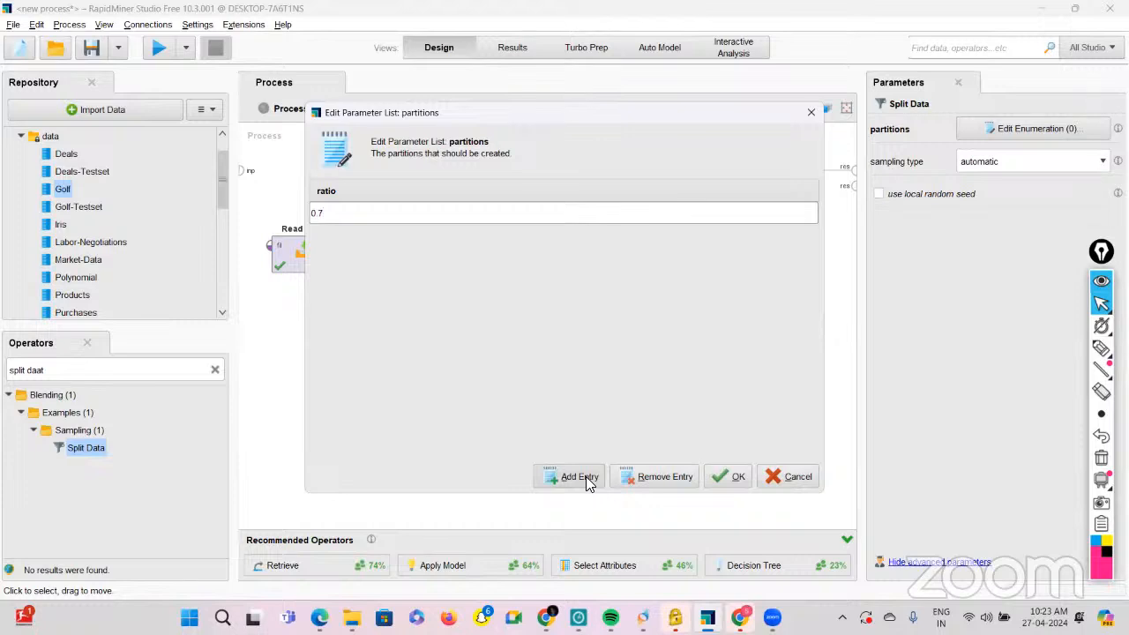
{"action": "left_click", "coordinate": [586, 476]}
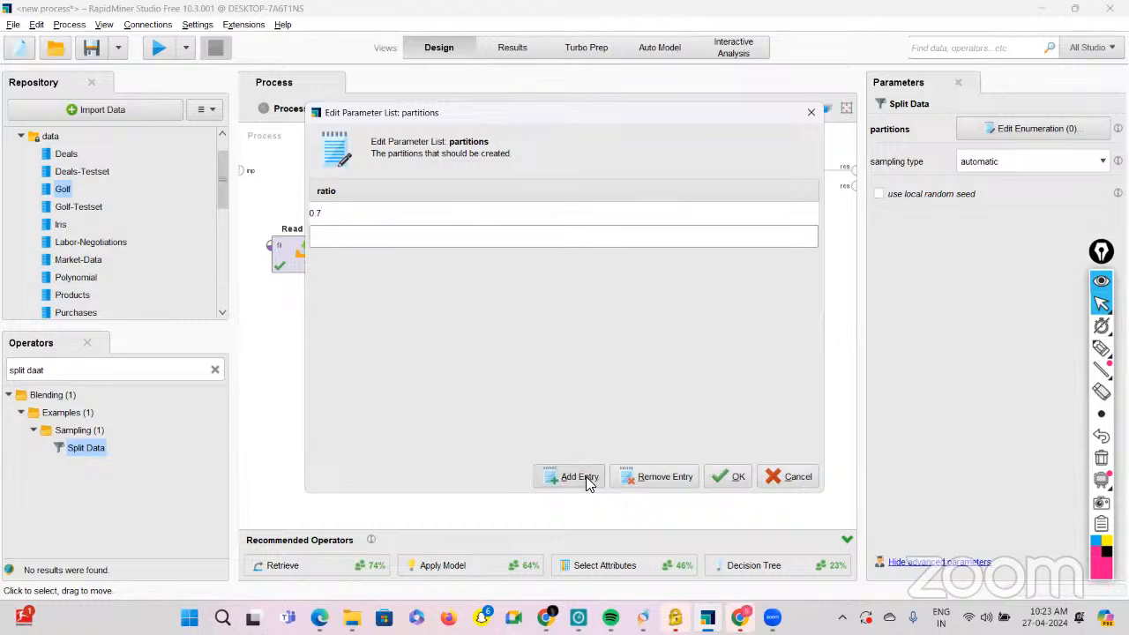
{"action": "type", "text": "0.3"}
{"action": "left_click", "coordinate": [736, 476]}
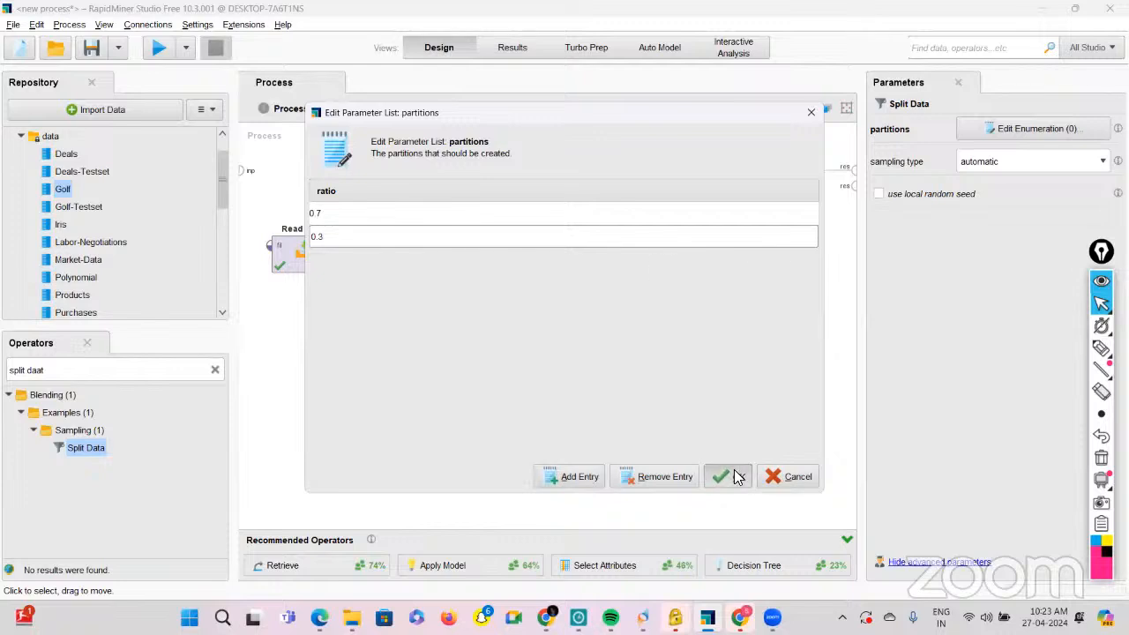
{"action": "left_click", "coordinate": [155, 47]}
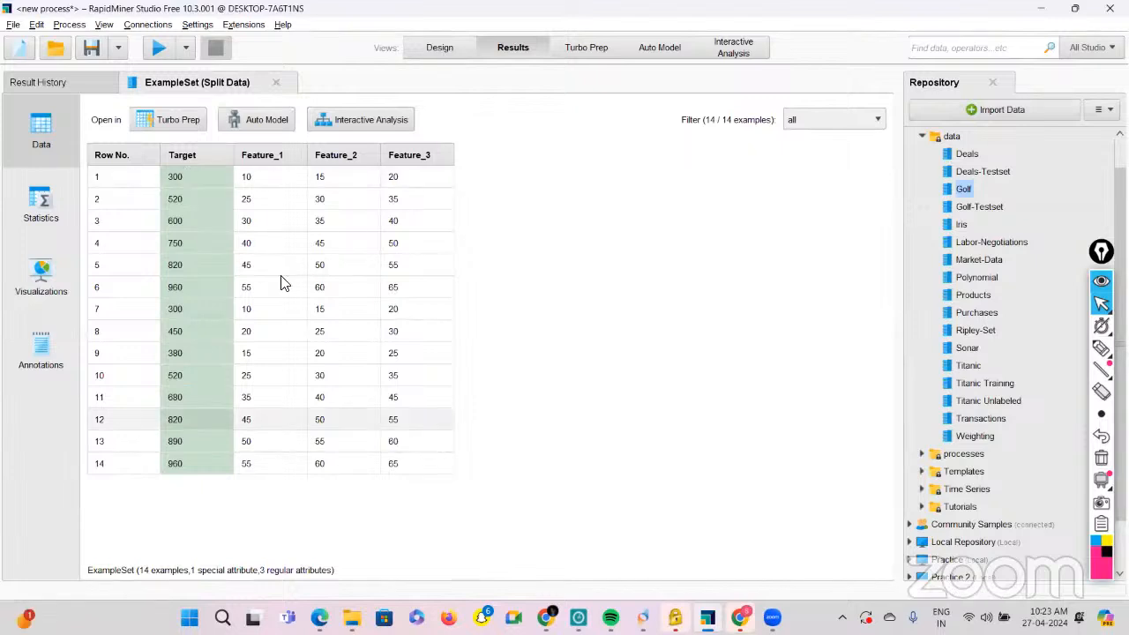
Insert a Linear Regression operator after Split Data, and move Split Data down below the row of operators.
{"action": "left_click", "coordinate": [440, 48]}
{"action": "left_click", "coordinate": [217, 369]}
{"action": "type", "text": "linear"}
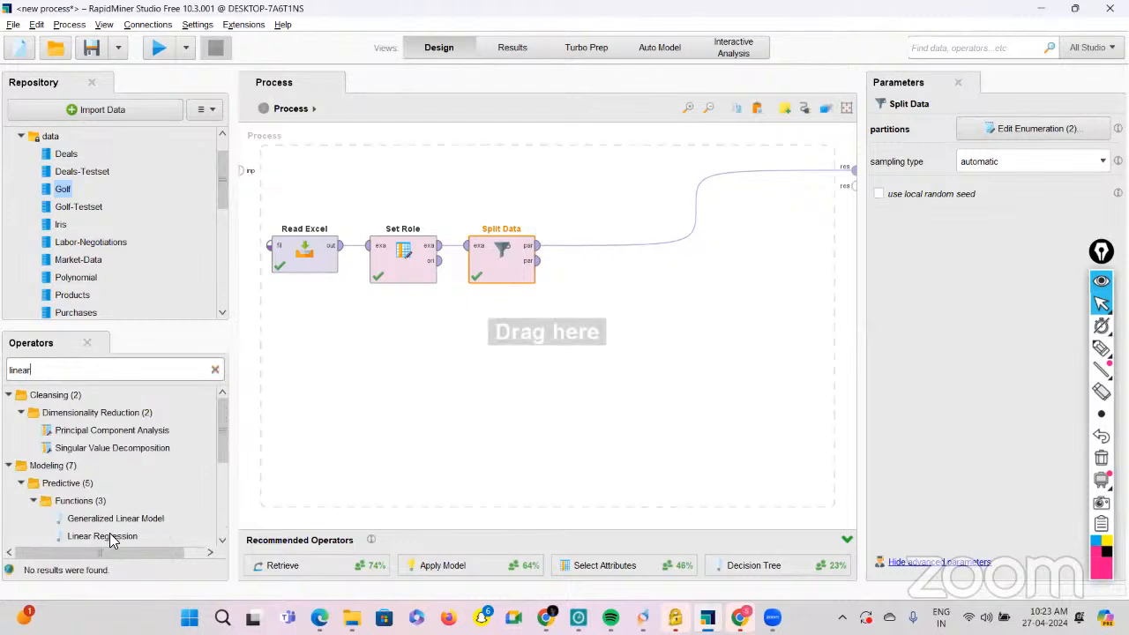
{"action": "left_click_drag", "start_coordinate": [108, 535], "coordinate": [606, 246]}
{"action": "left_click_drag", "start_coordinate": [501, 260], "coordinate": [501, 372]}
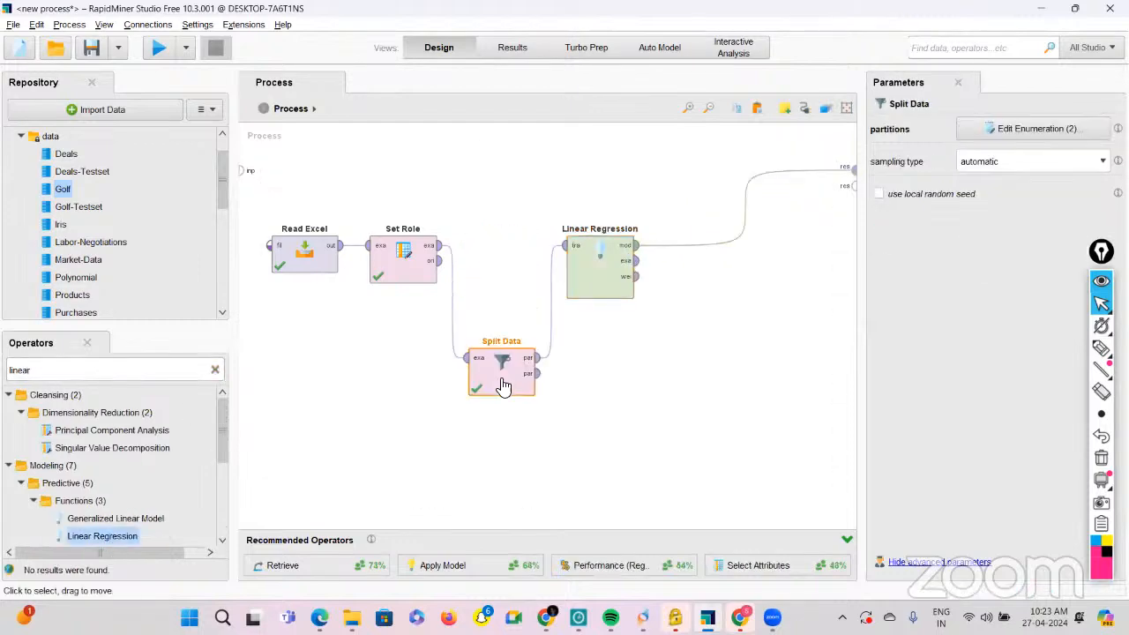
Insert an Apply Model operator and feed it the Linear Regression model and the second Split Data partition.
{"action": "left_click", "coordinate": [214, 370]}
{"action": "type", "text": "apply mo"}
{"action": "type", "text": "de"}
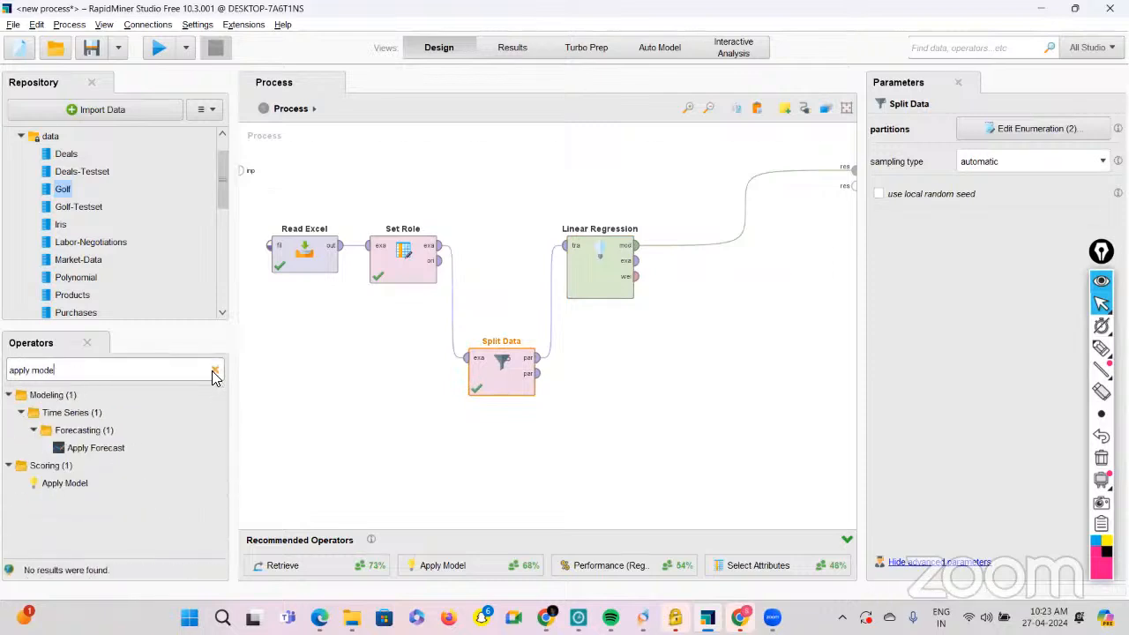
{"action": "left_click_drag", "start_coordinate": [66, 484], "coordinate": [729, 342]}
{"action": "left_click_drag", "start_coordinate": [637, 248], "coordinate": [714, 321]}
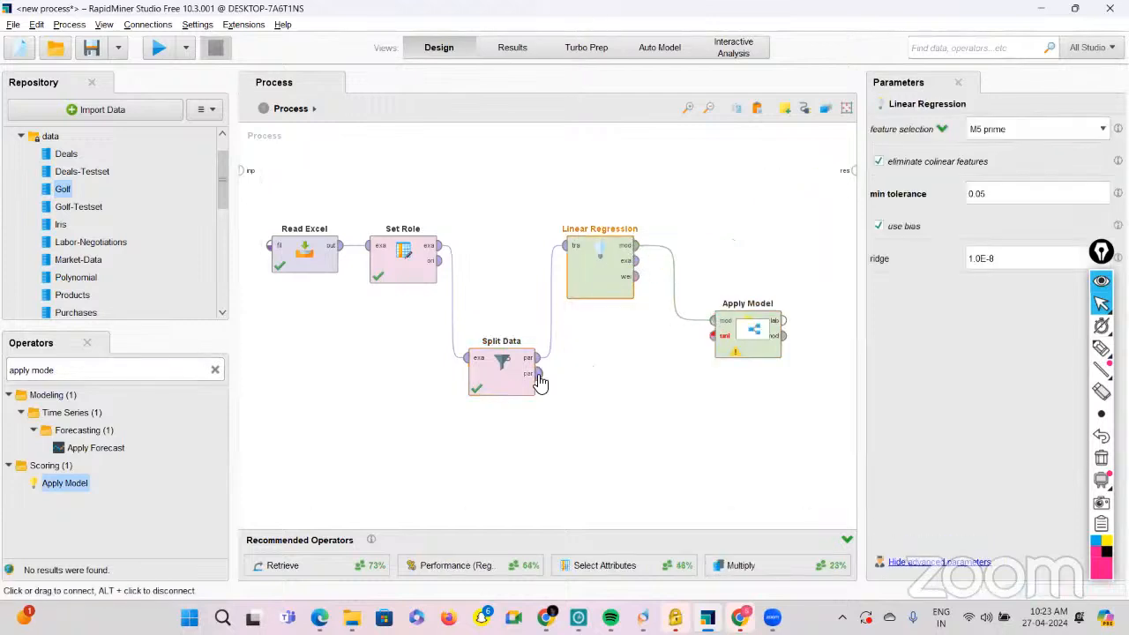
{"action": "left_click_drag", "start_coordinate": [540, 381], "coordinate": [713, 343]}
Add a Performance (Regression) operator fed by Apply Model's labelled data, and connect the model, performance and example set outputs to the process results.
{"action": "left_click_drag", "start_coordinate": [468, 568], "coordinate": [817, 209]}
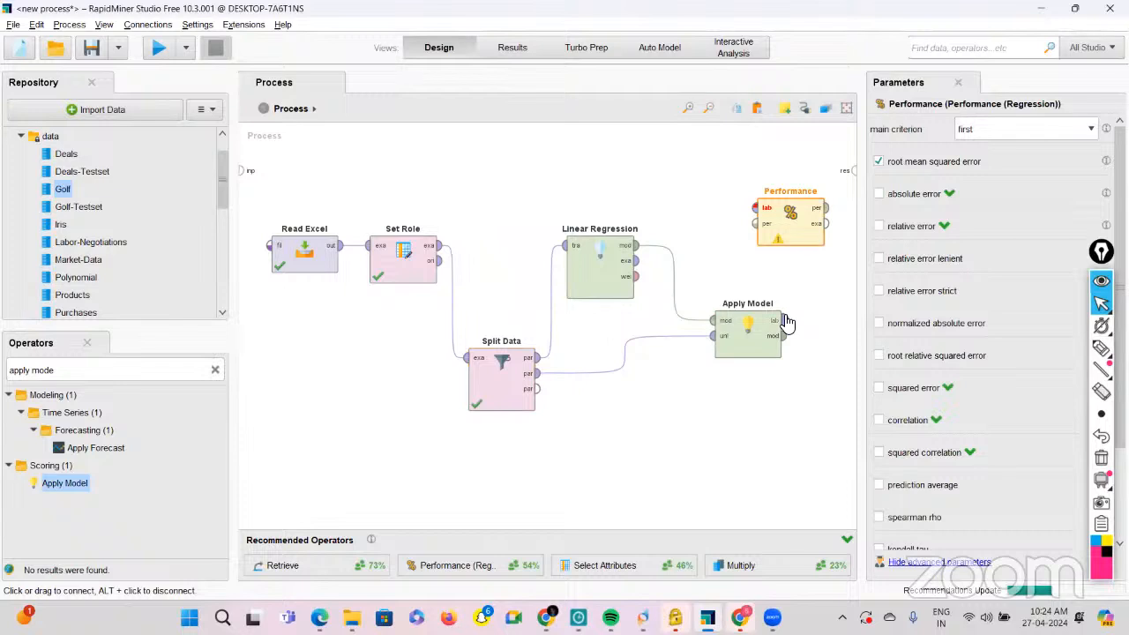
{"action": "left_click_drag", "start_coordinate": [787, 323], "coordinate": [757, 209]}
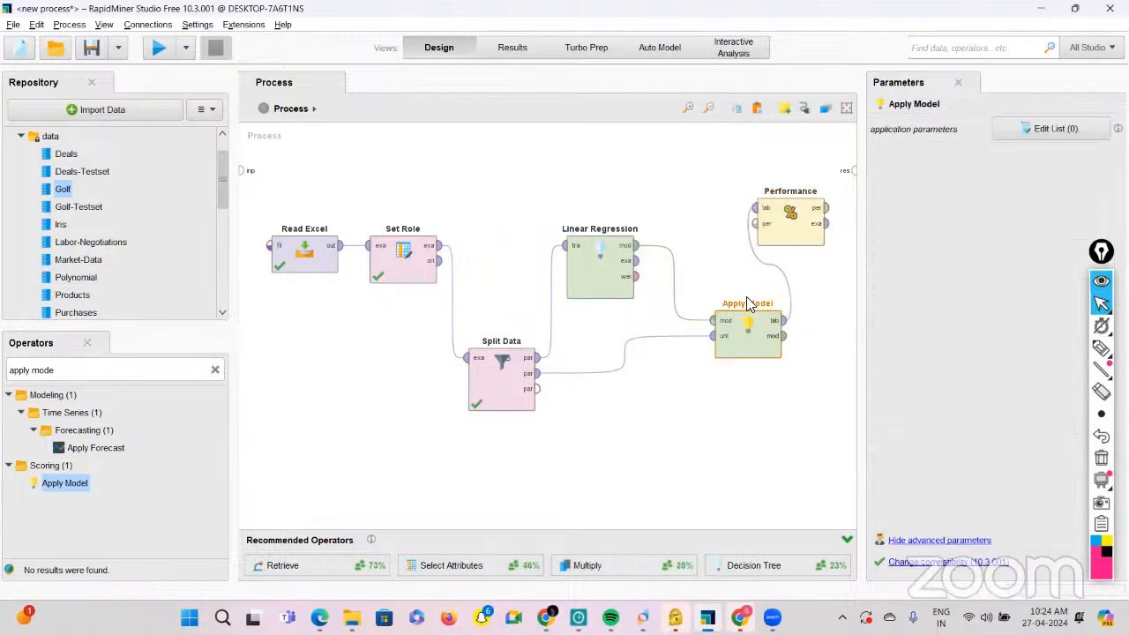
{"action": "left_click", "coordinate": [785, 336]}
{"action": "left_click", "coordinate": [853, 170]}
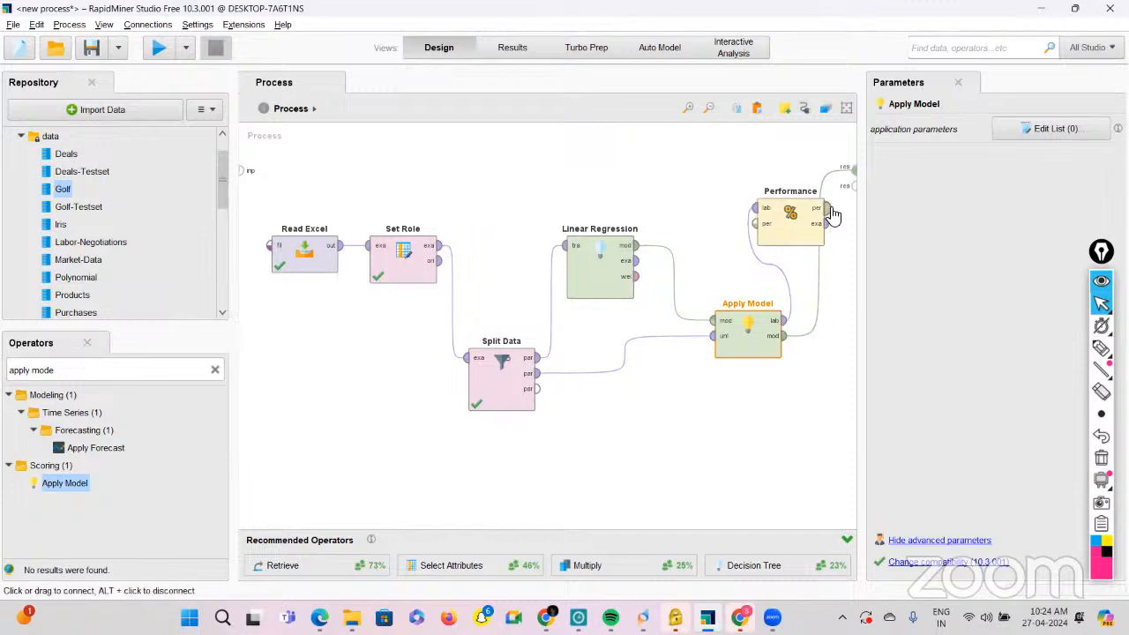
{"action": "left_click", "coordinate": [829, 209]}
{"action": "left_click", "coordinate": [854, 188]}
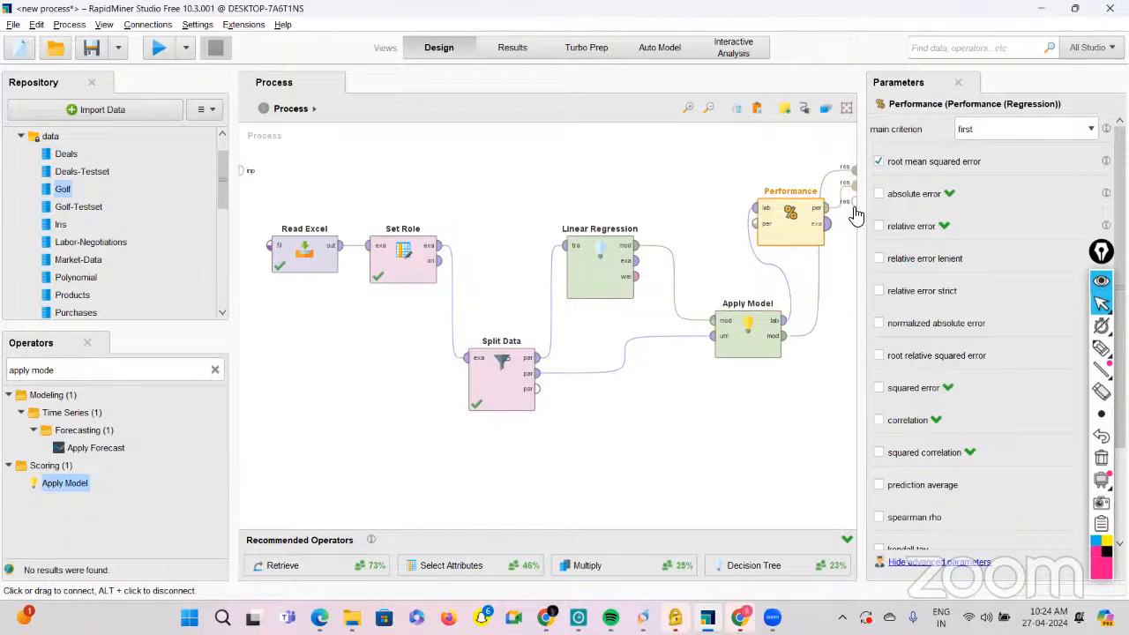
Run the process and review the prediction table, the performance vector and the linear regression coefficients.
{"action": "left_click", "coordinate": [159, 48]}
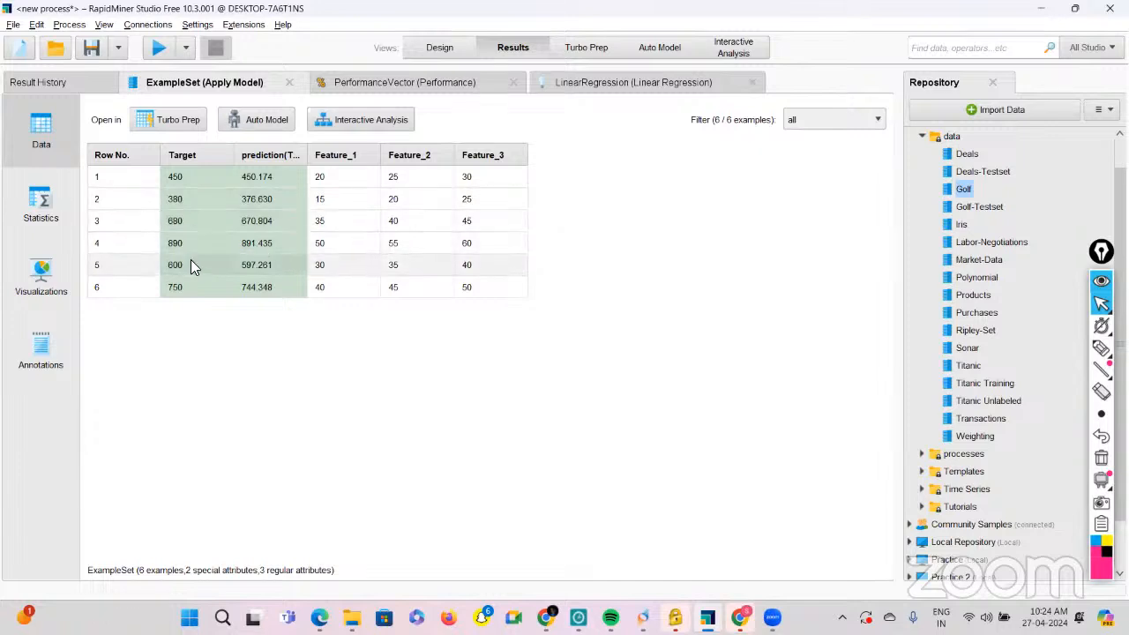
{"action": "left_click", "coordinate": [448, 81]}
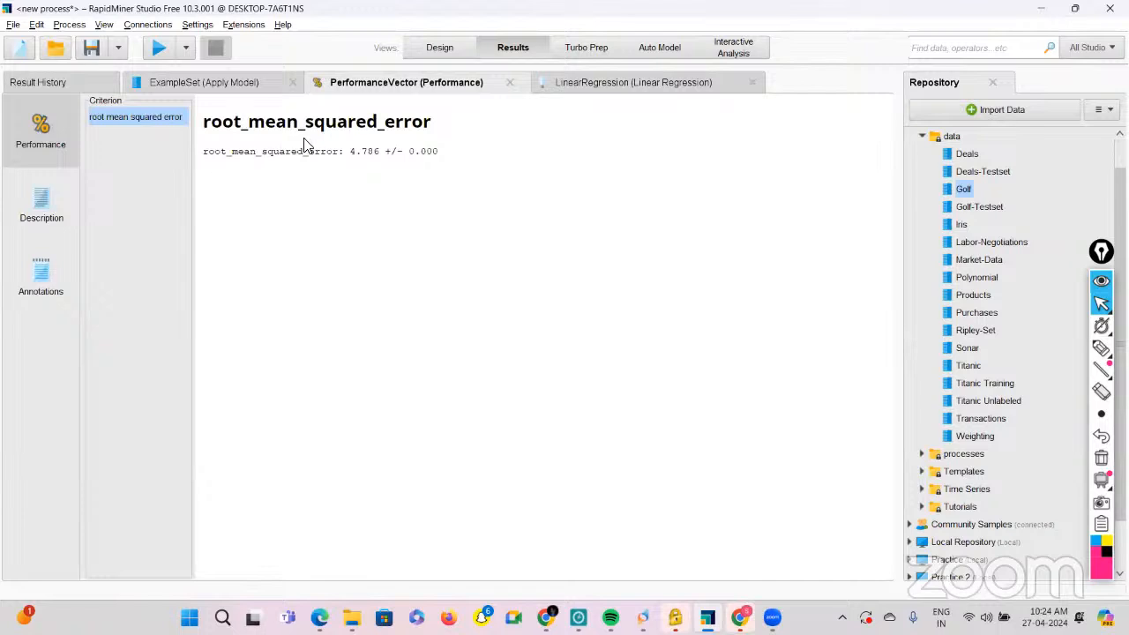
{"action": "left_click", "coordinate": [649, 88]}
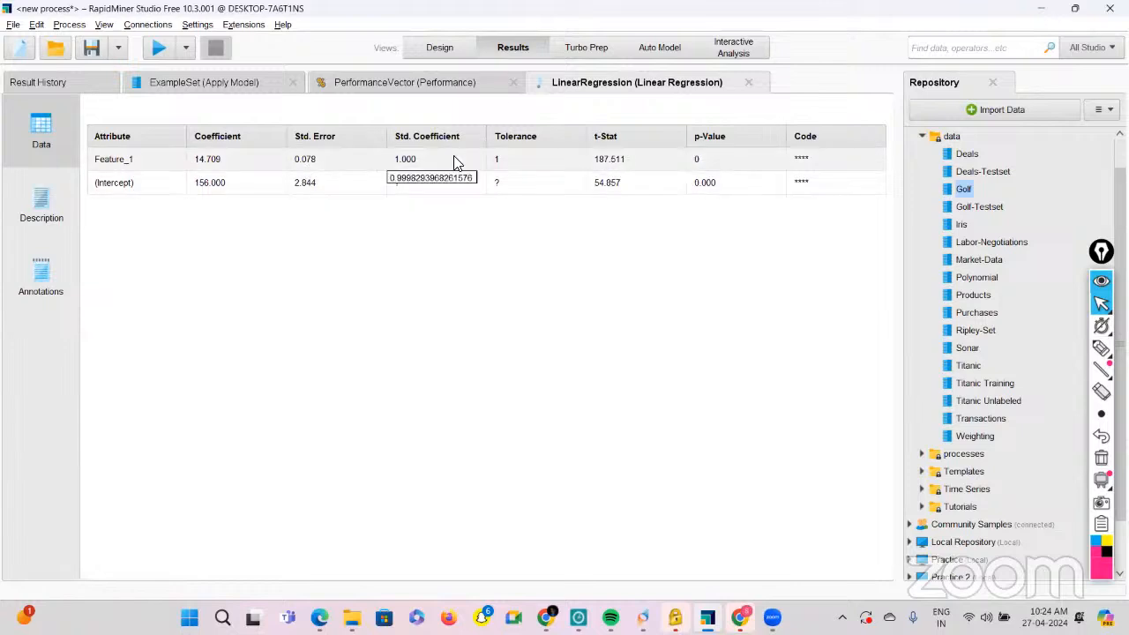
{"action": "left_click", "coordinate": [407, 62]}
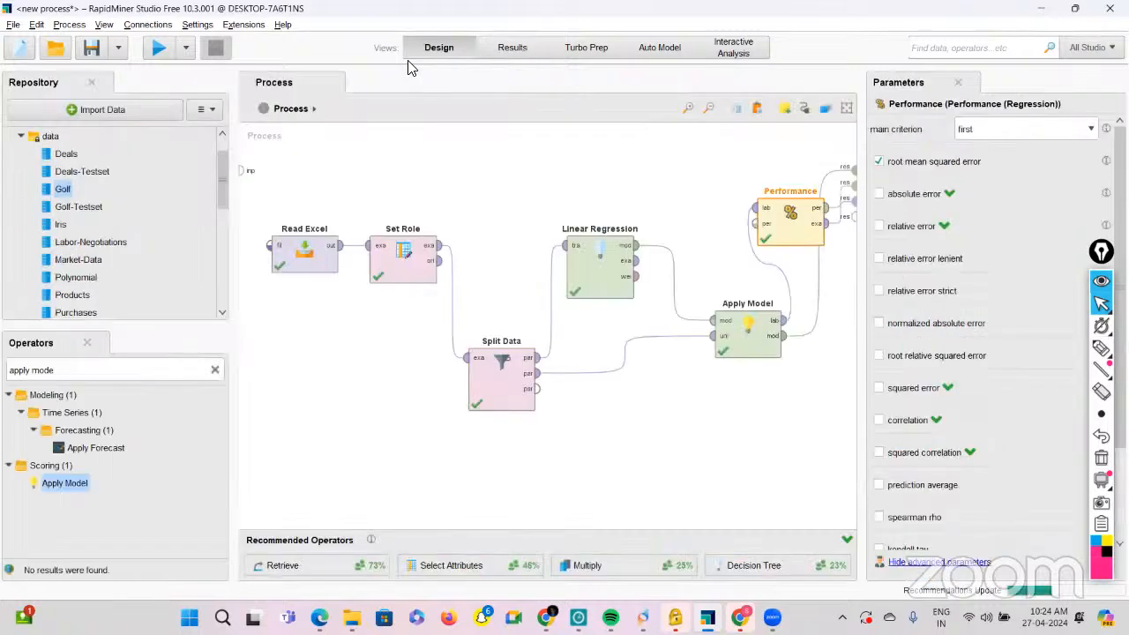
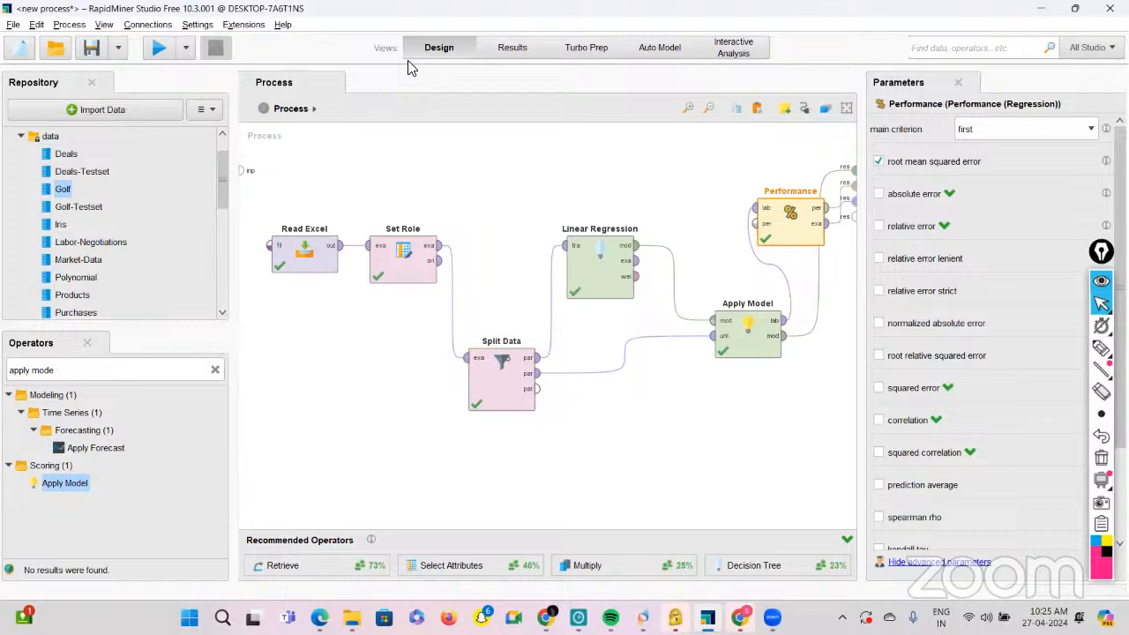
Delete all operators from the process and insert a new Read Excel operator.
{"action": "left_click_drag", "start_coordinate": [255, 184], "coordinate": [836, 426]}
{"action": "key", "text": "Delete"}
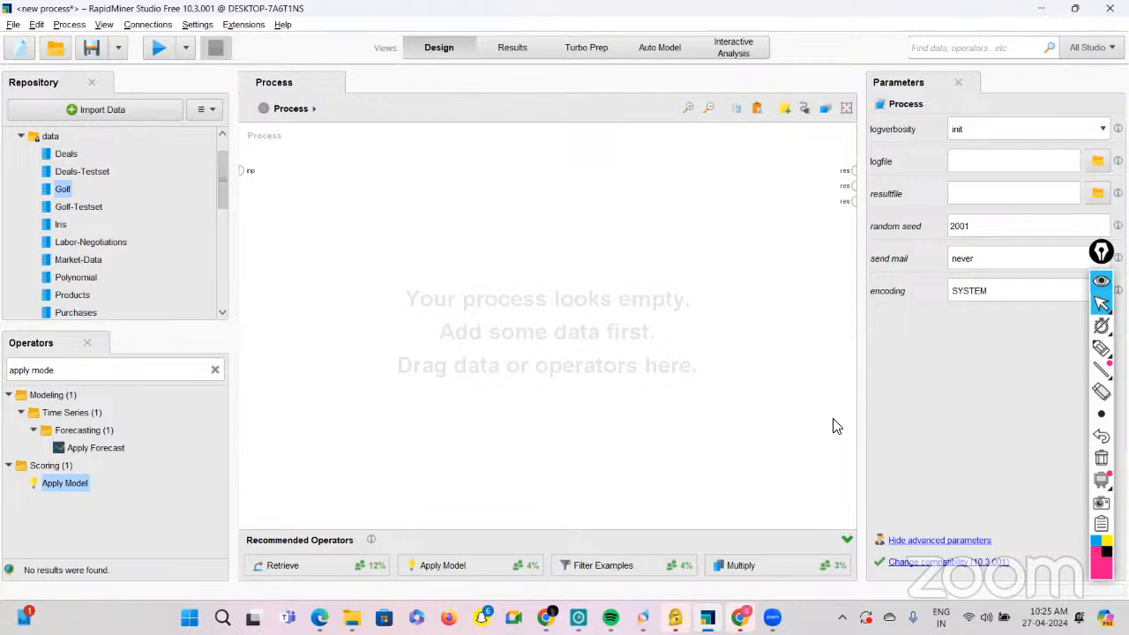
{"action": "left_click", "coordinate": [215, 369]}
{"action": "type", "text": "reaed exc"}
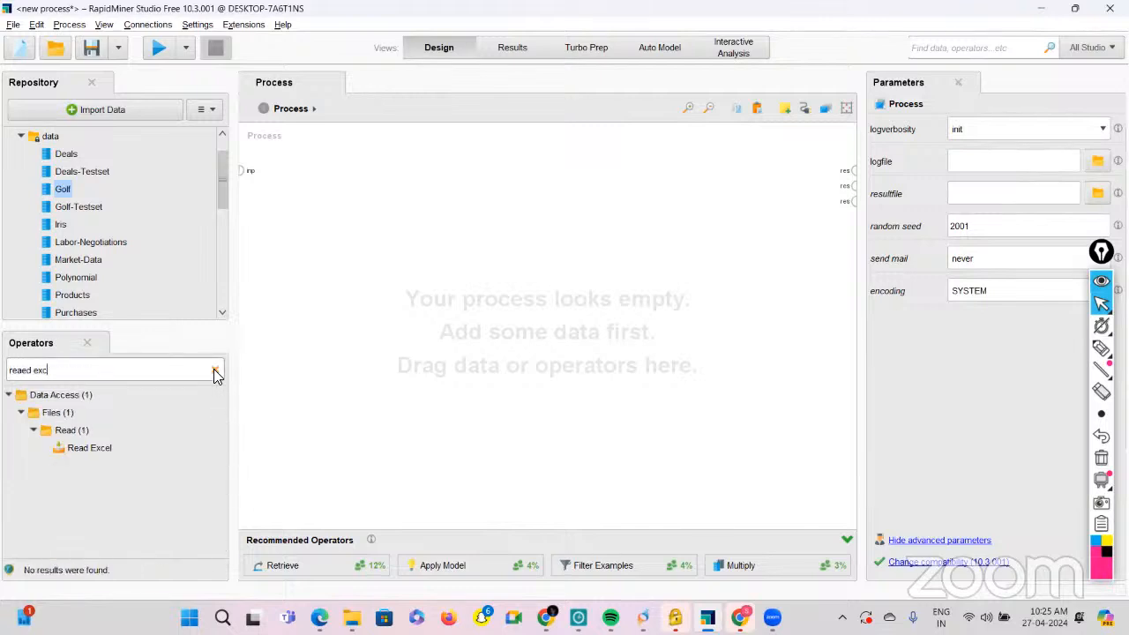
{"action": "left_click_drag", "start_coordinate": [88, 448], "coordinate": [347, 224]}
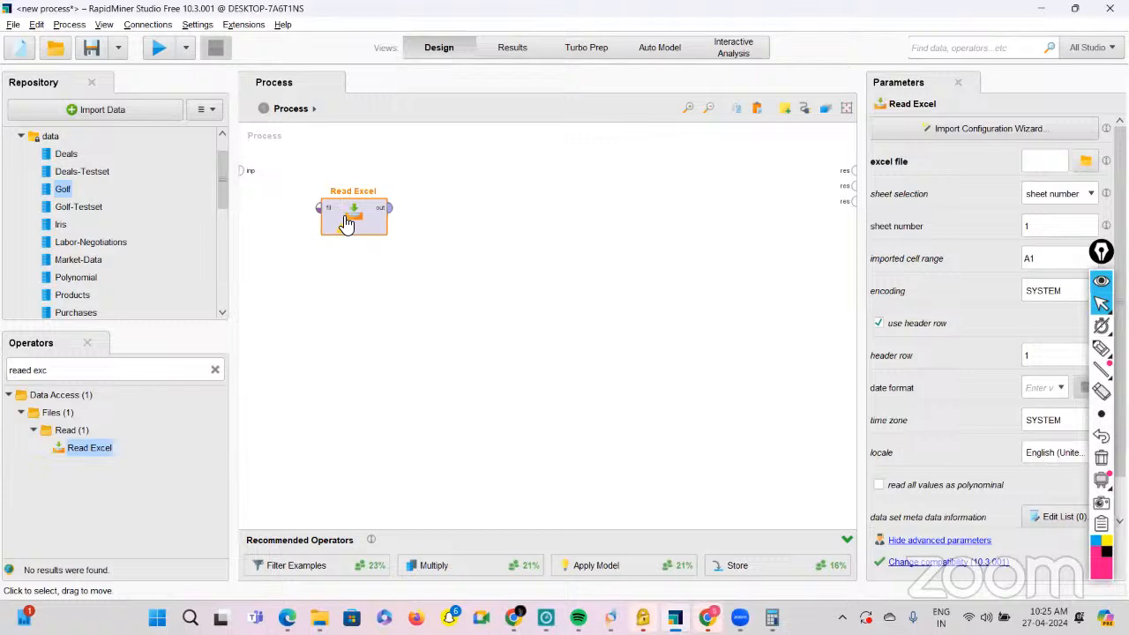
{"action": "left_click", "coordinate": [215, 371]}
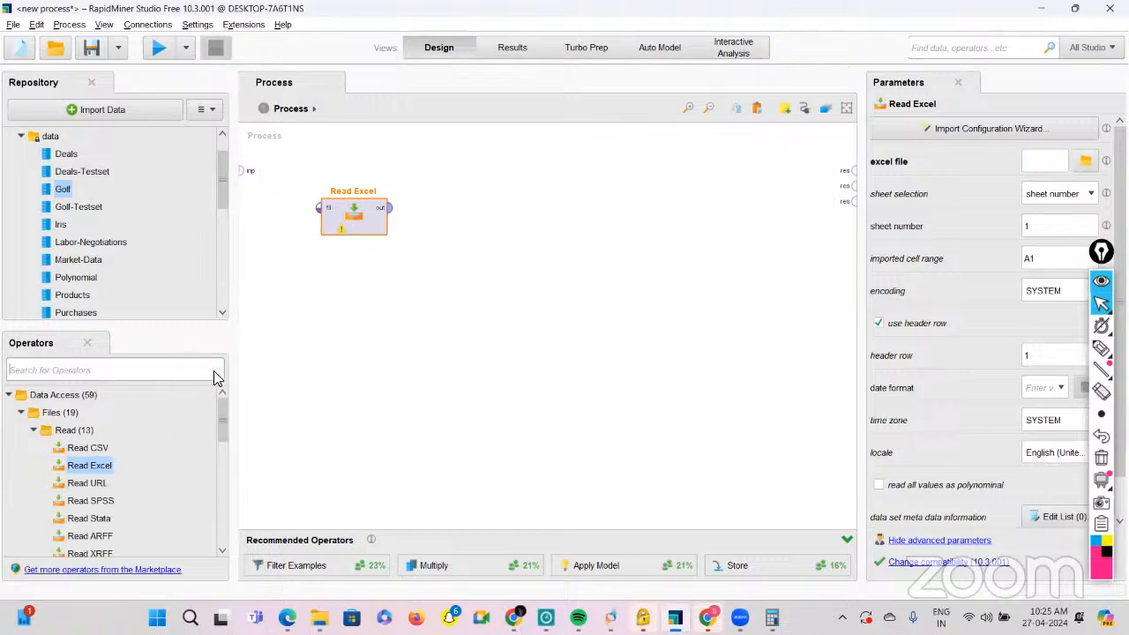
Import ordinal logistic.xlsx into Read Excel, keeping Sheet1, cell range A:D and header row 1.
{"action": "double_click", "coordinate": [349, 216]}
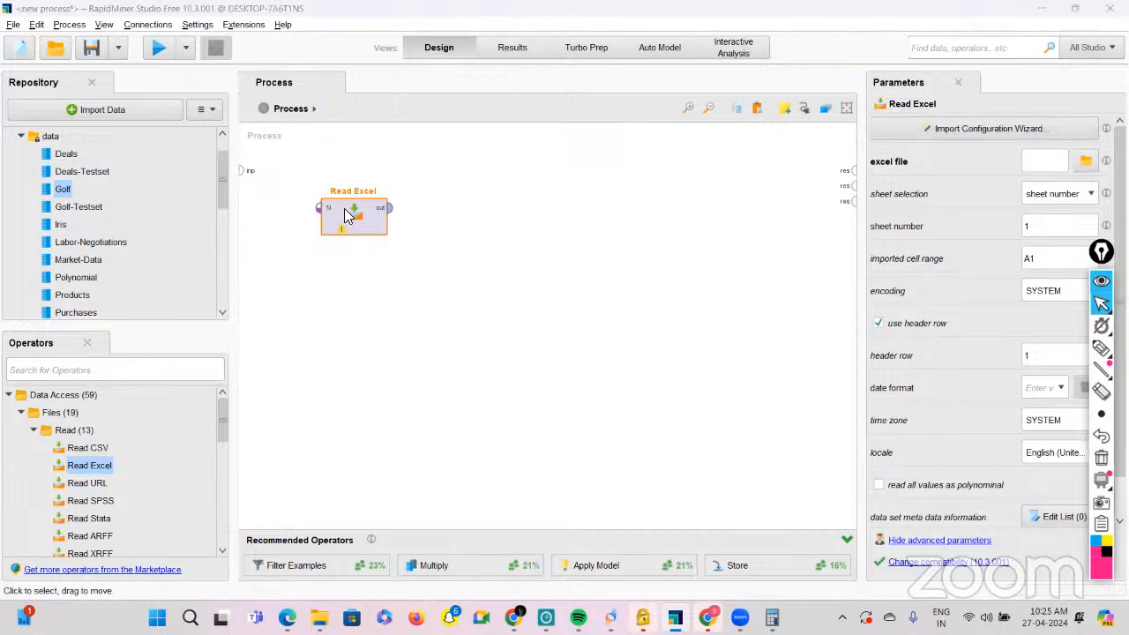
{"action": "scroll", "coordinate": [385, 404], "scroll_direction": "down", "scroll_amount": 5}
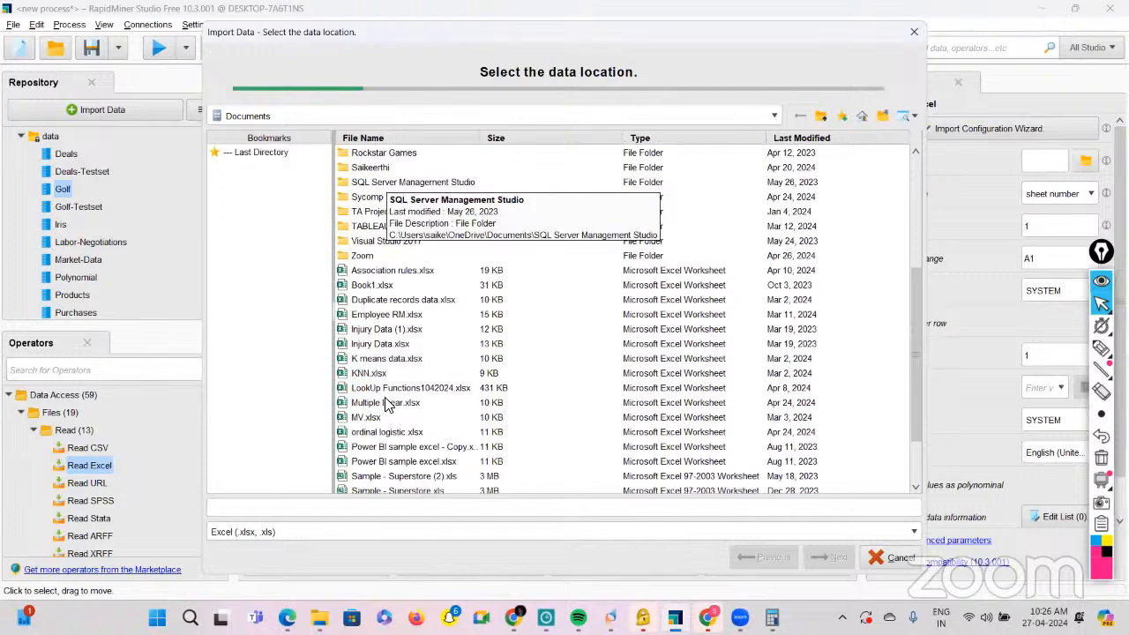
{"action": "left_click", "coordinate": [363, 433]}
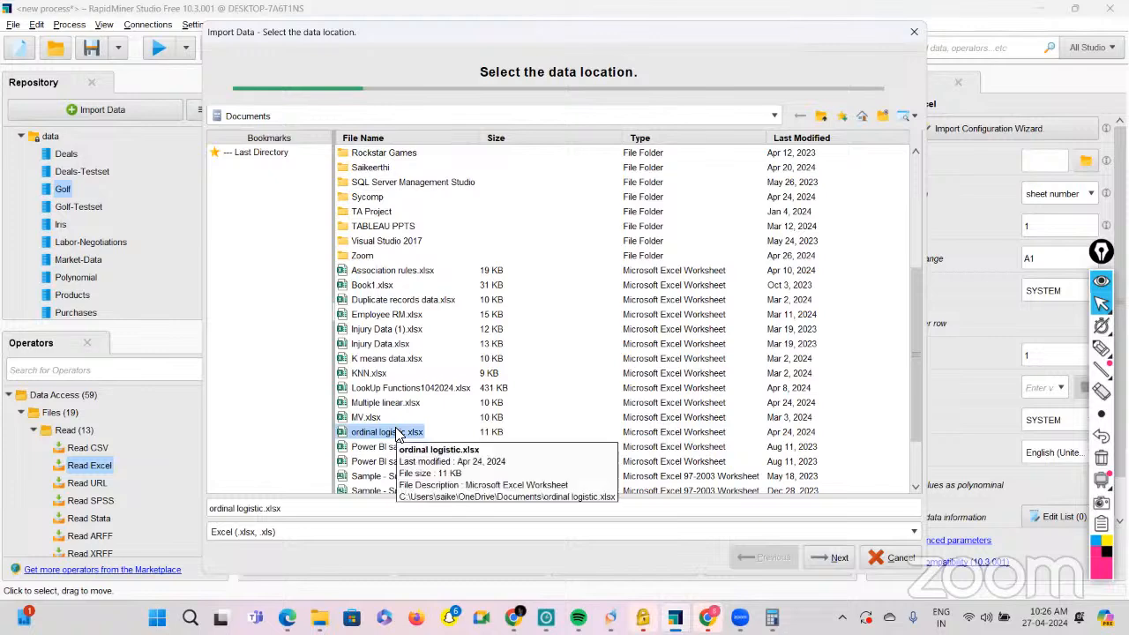
{"action": "left_click", "coordinate": [829, 558]}
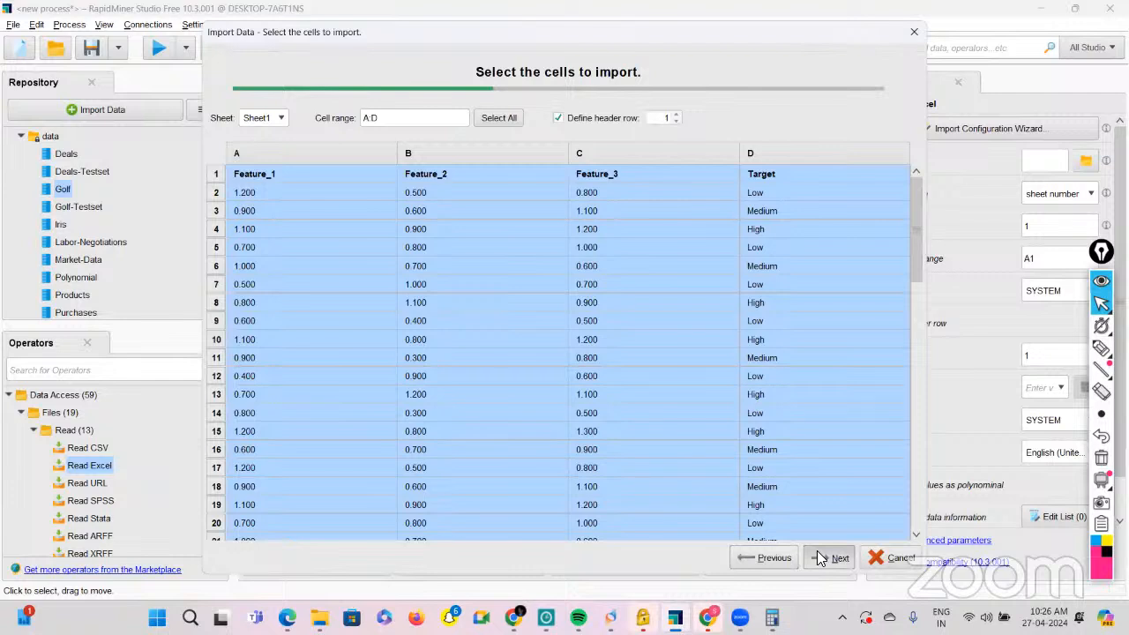
{"action": "left_click", "coordinate": [829, 557]}
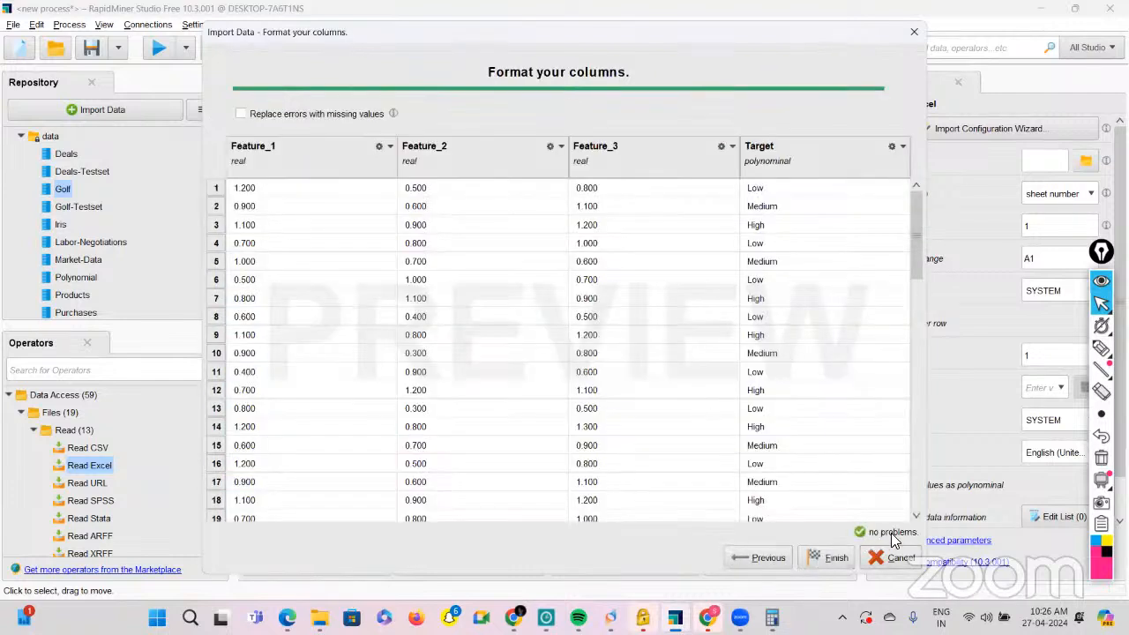
{"action": "left_click", "coordinate": [834, 558]}
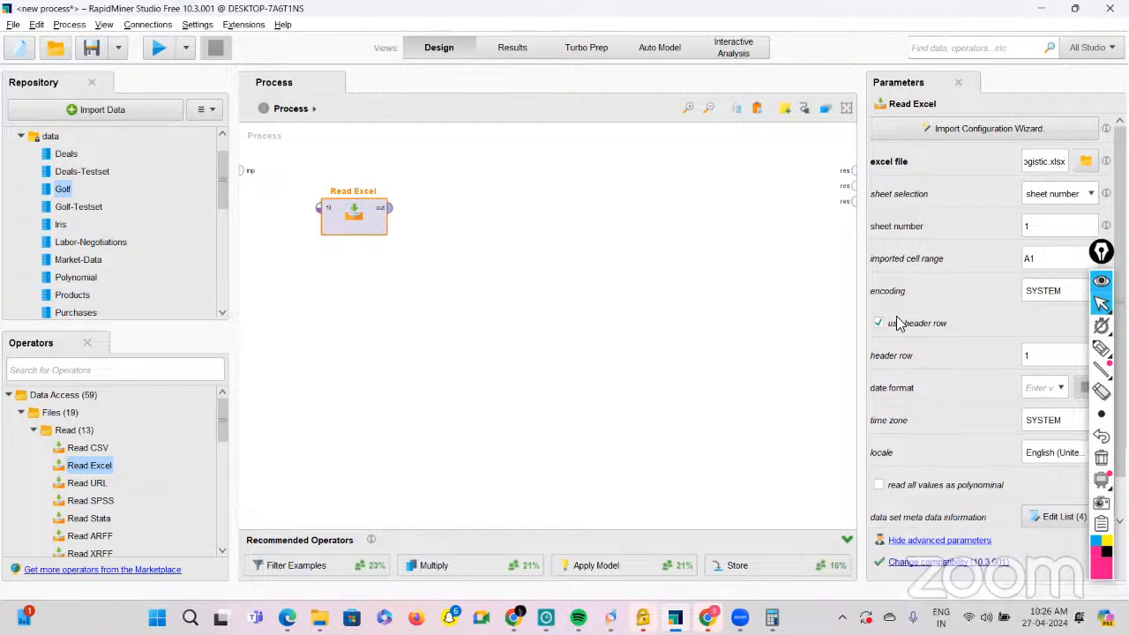
Connect the Read Excel output to the process result and run the process to view the imported table.
{"action": "left_click", "coordinate": [389, 208]}
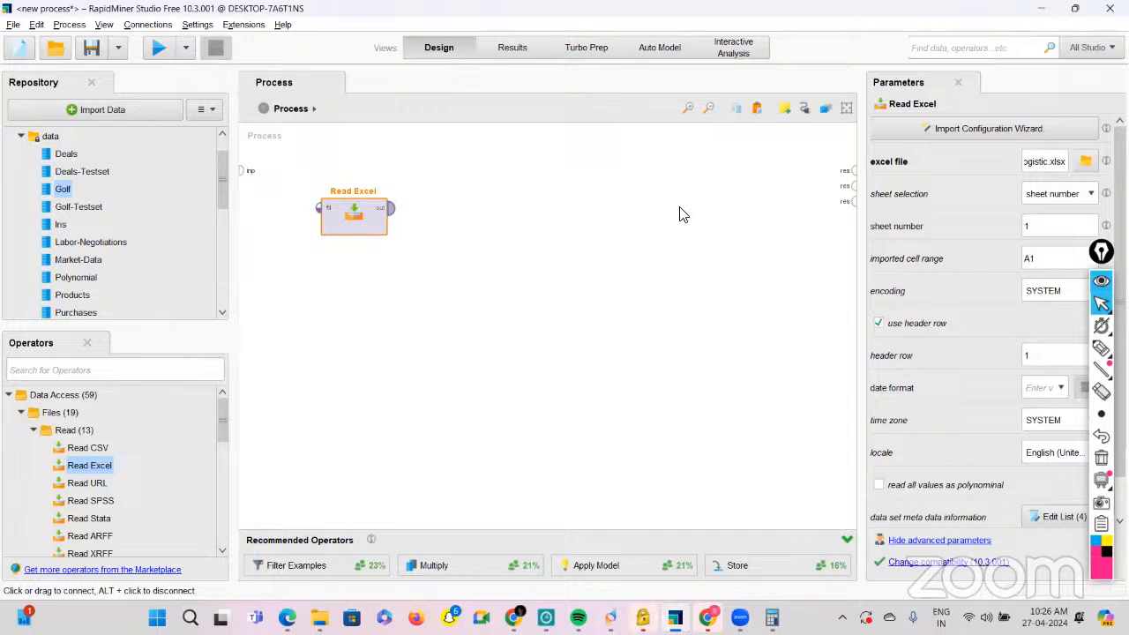
{"action": "left_click", "coordinate": [849, 171]}
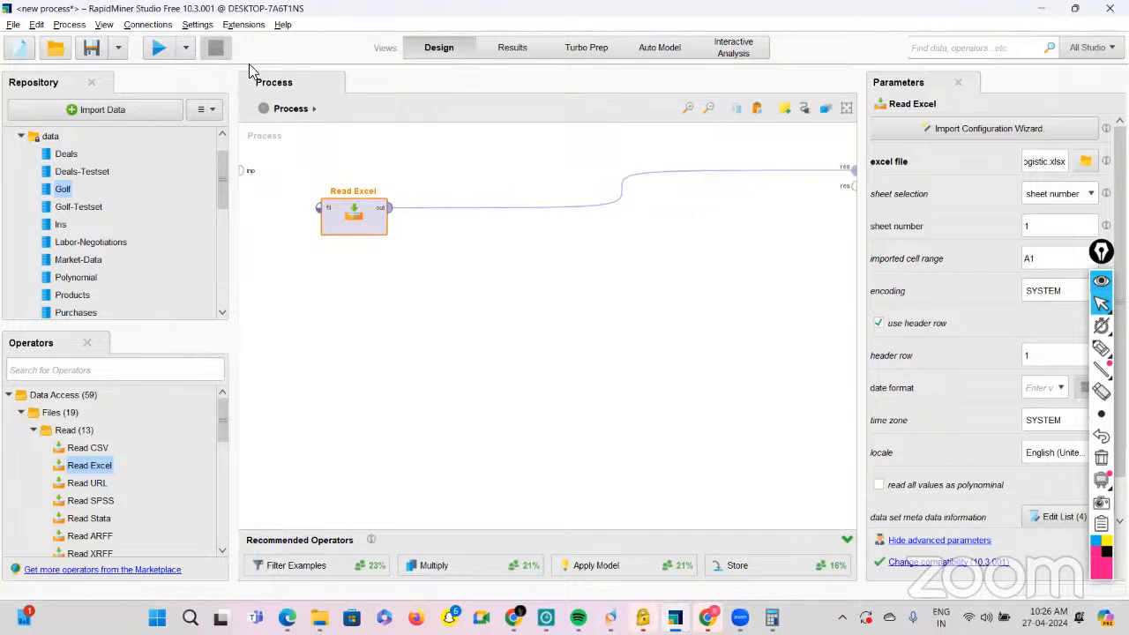
{"action": "left_click", "coordinate": [157, 47]}
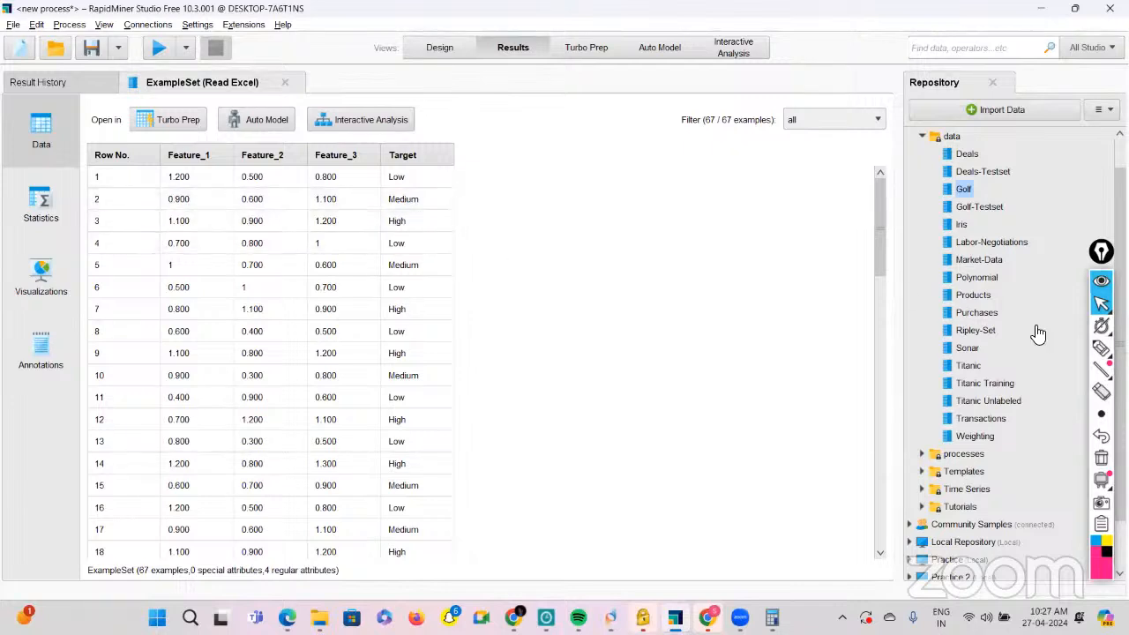
Handwrite screen notes beside the table on grouping the Target values Low, Medium and High into a binary split with Generate attr, and clear them.
{"action": "left_click", "coordinate": [1101, 348]}
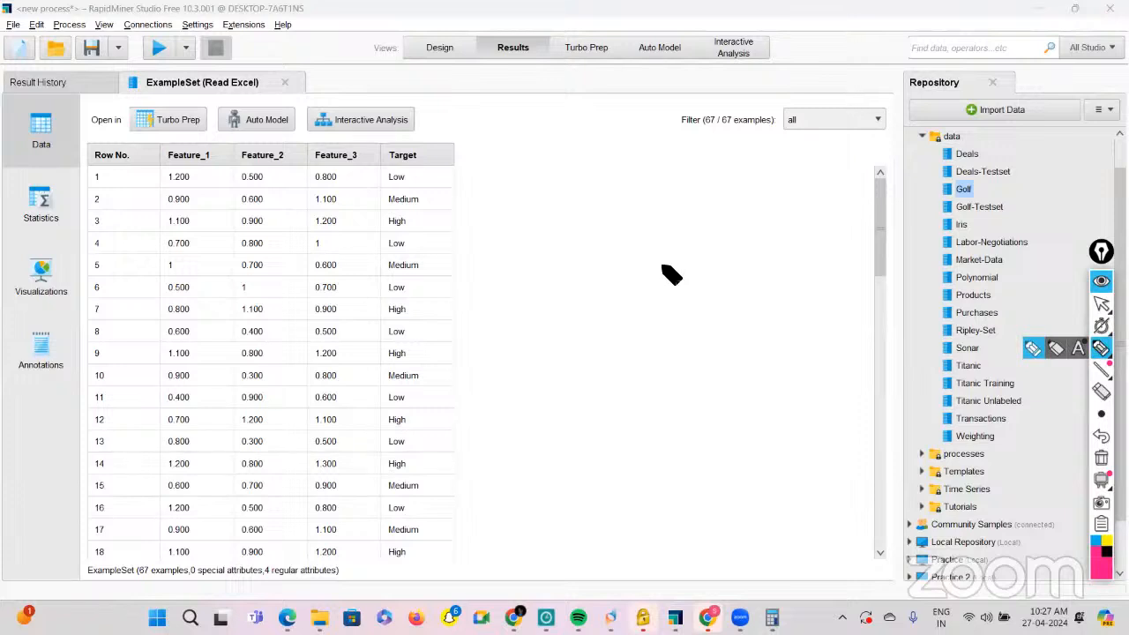
{"action": "left_click_drag", "start_coordinate": [662, 264], "coordinate": [665, 286]}
{"action": "left_click_drag", "start_coordinate": [646, 264], "coordinate": [676, 262]}
{"action": "left_click", "coordinate": [679, 273]}
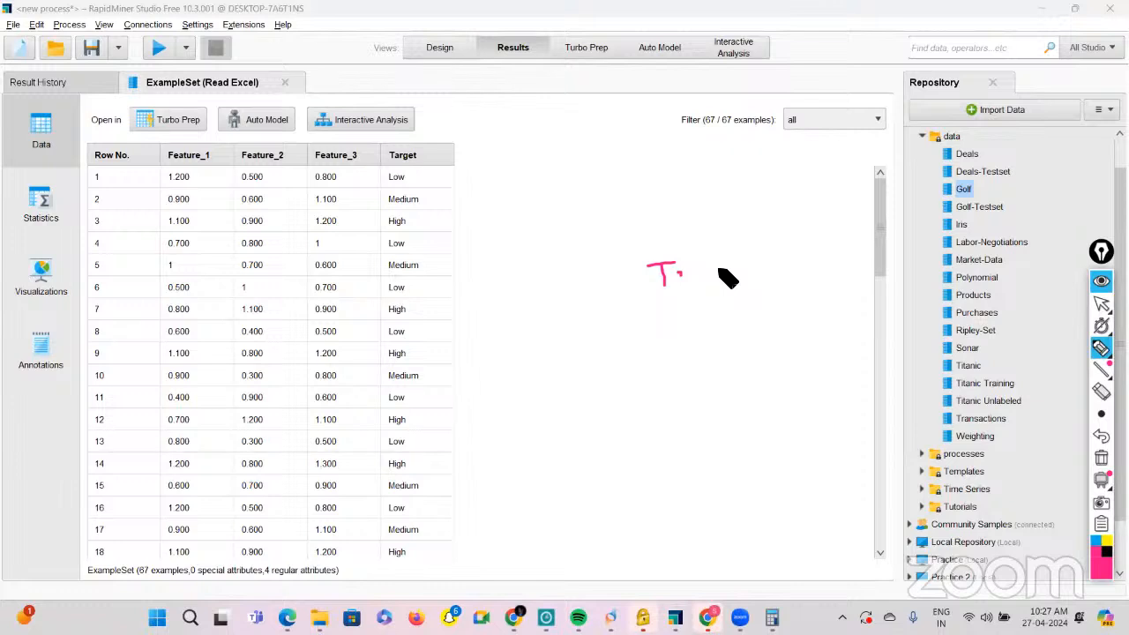
{"action": "left_click_drag", "start_coordinate": [686, 275], "coordinate": [739, 259]}
{"action": "mouse_move", "coordinate": [639, 298]}
{"action": "left_mouse_down"}
{"action": "mouse_move", "coordinate": [751, 285]}
{"action": "mouse_move", "coordinate": [668, 315]}
{"action": "mouse_move", "coordinate": [659, 343]}
{"action": "mouse_move", "coordinate": [701, 333]}
{"action": "left_mouse_up"}
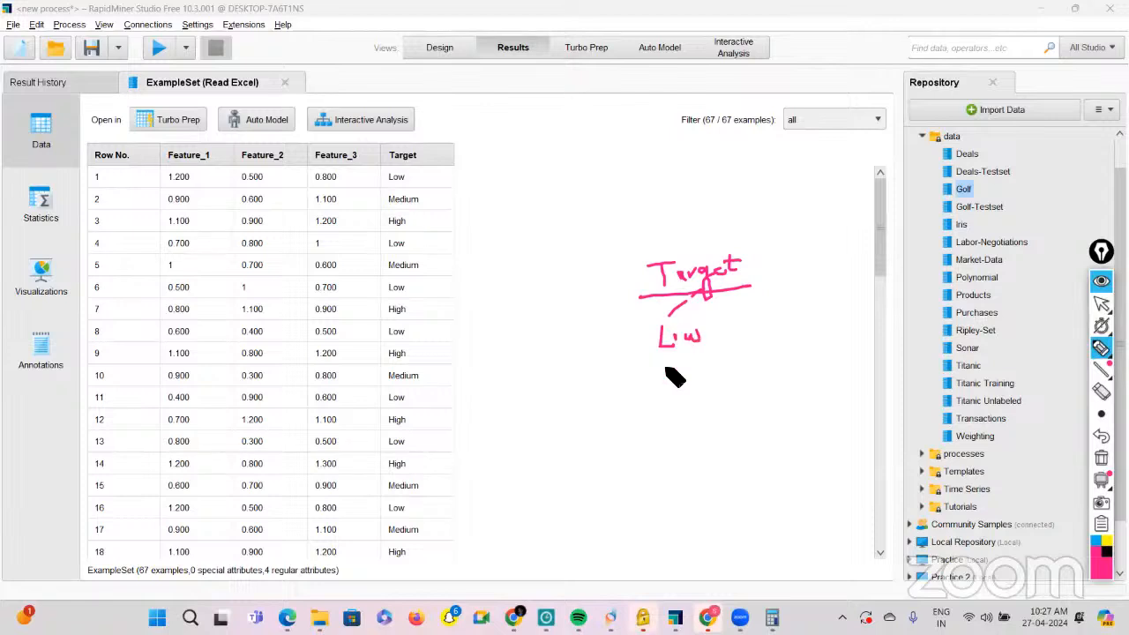
{"action": "left_click_drag", "start_coordinate": [662, 361], "coordinate": [756, 370]}
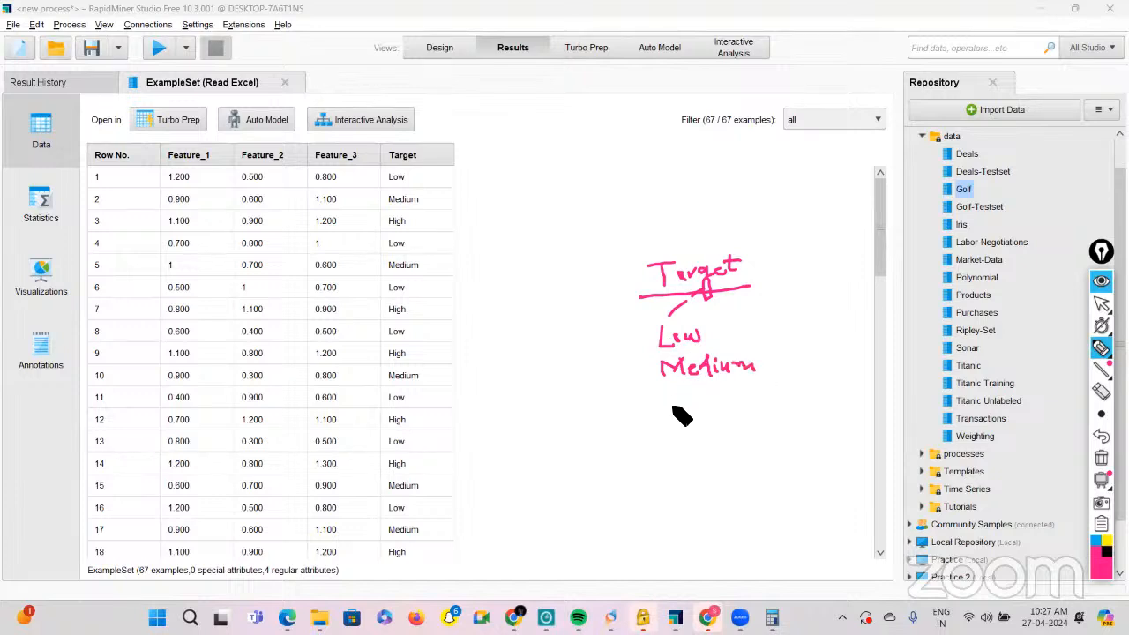
{"action": "left_click_drag", "start_coordinate": [673, 407], "coordinate": [719, 399]}
{"action": "mouse_move", "coordinate": [635, 321]}
{"action": "left_mouse_down"}
{"action": "mouse_move", "coordinate": [627, 379]}
{"action": "mouse_move", "coordinate": [650, 426]}
{"action": "left_mouse_up"}
{"action": "mouse_move", "coordinate": [520, 397]}
{"action": "left_mouse_down"}
{"action": "mouse_move", "coordinate": [576, 413]}
{"action": "mouse_move", "coordinate": [597, 428]}
{"action": "mouse_move", "coordinate": [589, 434]}
{"action": "left_mouse_up"}
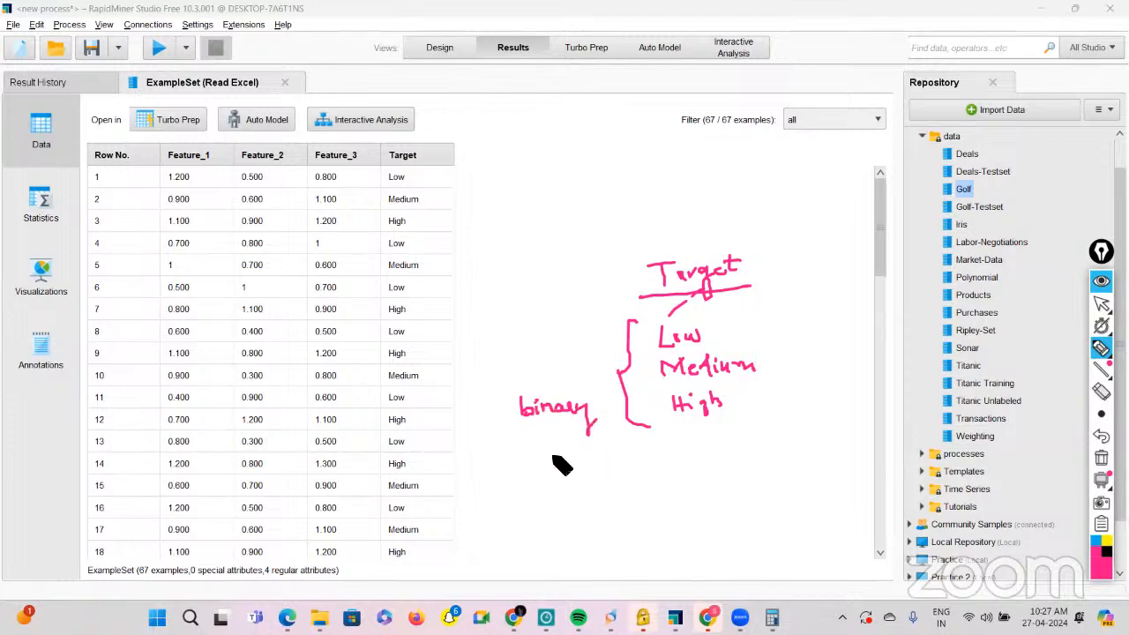
{"action": "mouse_move", "coordinate": [670, 408]}
{"action": "left_mouse_down"}
{"action": "mouse_move", "coordinate": [566, 443]}
{"action": "mouse_move", "coordinate": [547, 469]}
{"action": "mouse_move", "coordinate": [577, 466]}
{"action": "mouse_move", "coordinate": [546, 504]}
{"action": "mouse_move", "coordinate": [741, 494]}
{"action": "mouse_move", "coordinate": [529, 511]}
{"action": "mouse_move", "coordinate": [623, 441]}
{"action": "mouse_move", "coordinate": [727, 455]}
{"action": "mouse_move", "coordinate": [730, 490]}
{"action": "left_mouse_up"}
{"action": "left_click", "coordinate": [522, 456]}
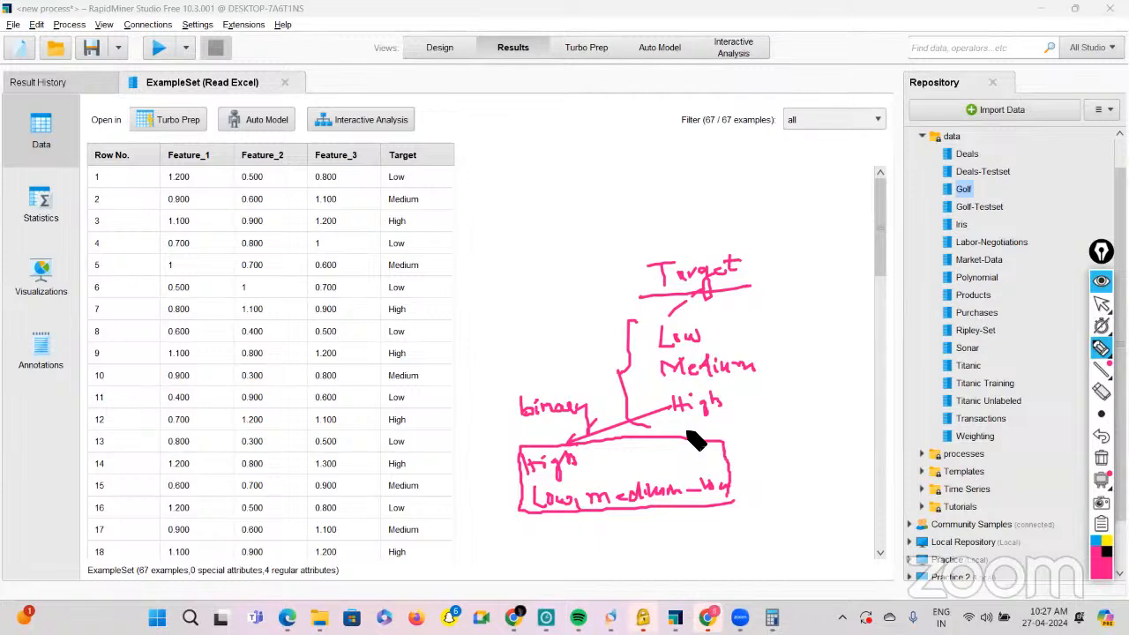
{"action": "left_click_drag", "start_coordinate": [710, 461], "coordinate": [771, 469]}
{"action": "mouse_move", "coordinate": [806, 452]}
{"action": "left_mouse_down"}
{"action": "mouse_move", "coordinate": [829, 479]}
{"action": "mouse_move", "coordinate": [842, 471]}
{"action": "left_mouse_up"}
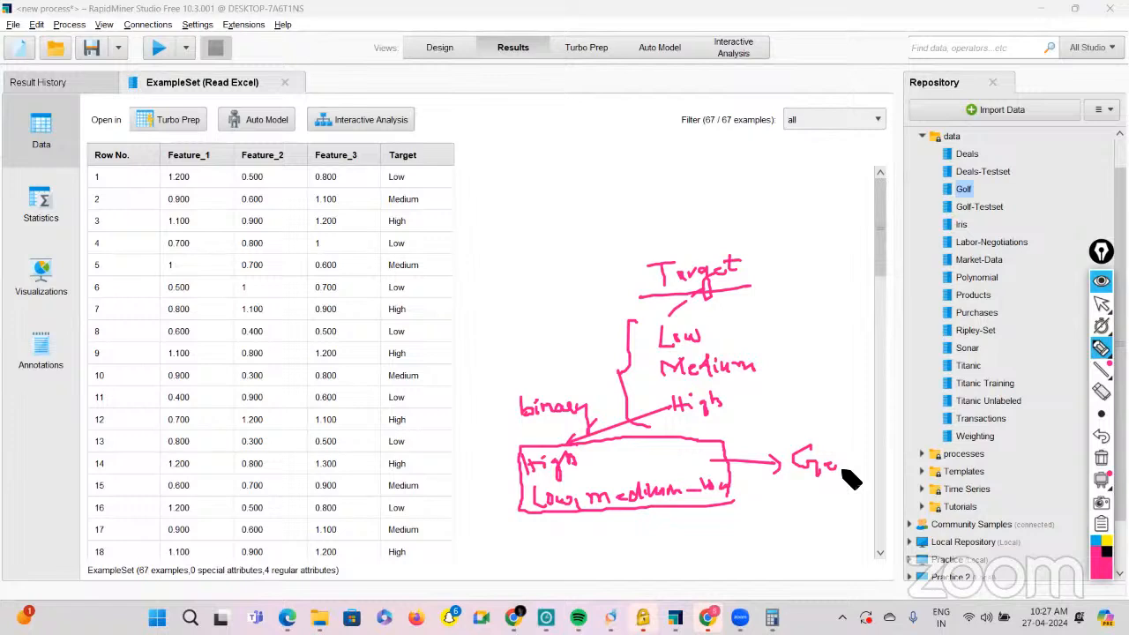
{"action": "mouse_move", "coordinate": [850, 469]}
{"action": "left_mouse_down"}
{"action": "mouse_move", "coordinate": [796, 515]}
{"action": "mouse_move", "coordinate": [837, 514]}
{"action": "left_mouse_up"}
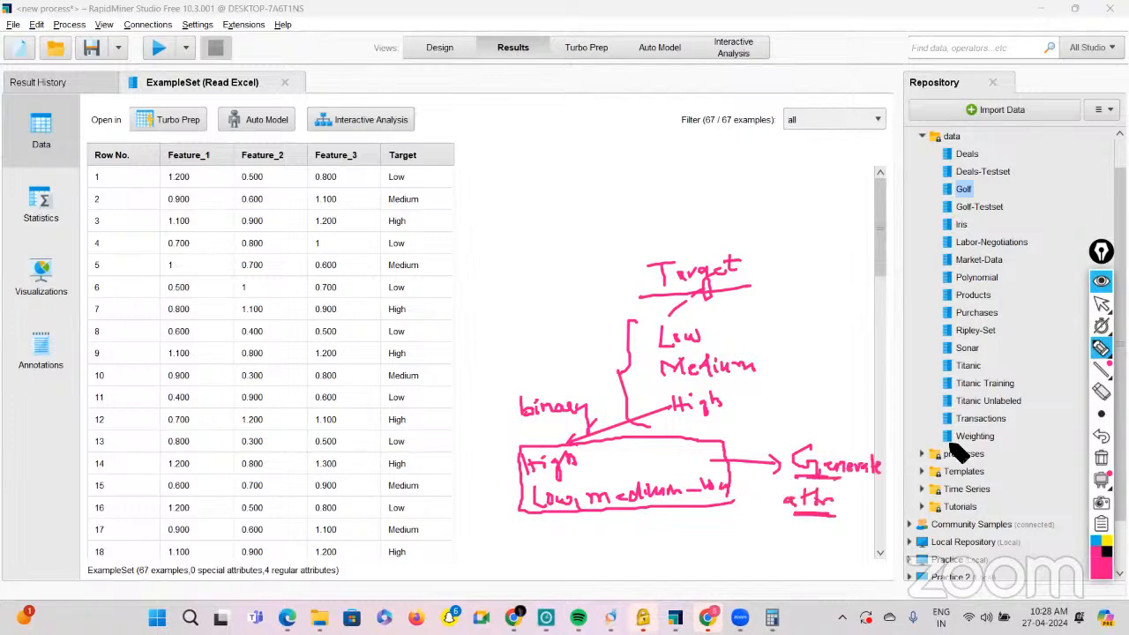
{"action": "left_click", "coordinate": [1100, 458]}
{"action": "mouse_move", "coordinate": [1101, 327]}
{"action": "left_click", "coordinate": [1101, 303]}
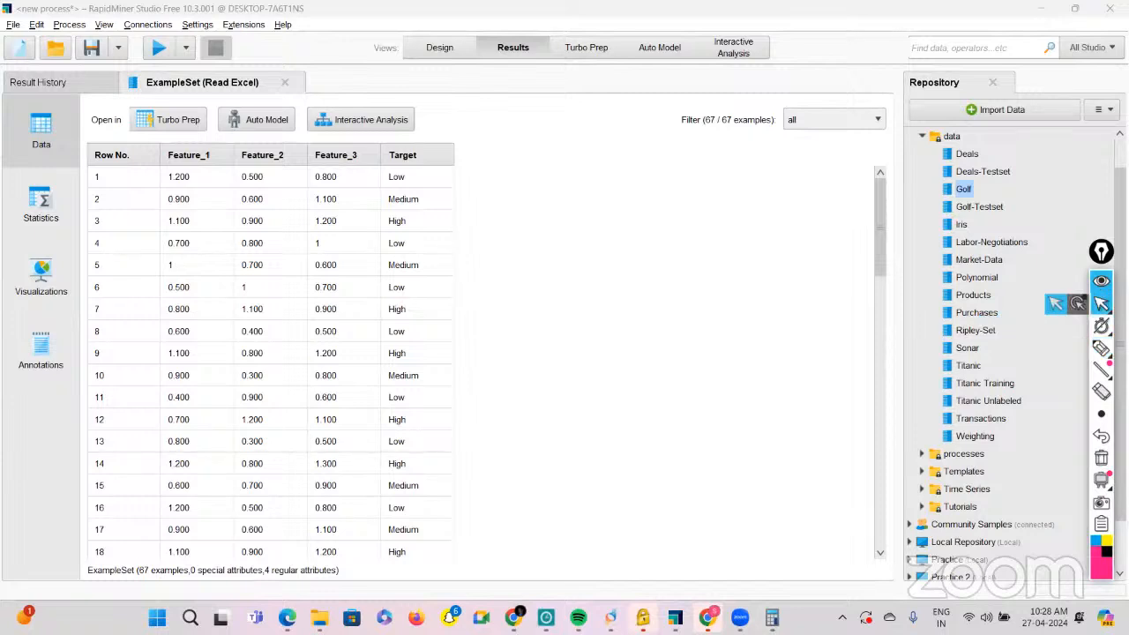
Insert a Generate Attributes operator between Read Excel and the process result.
{"action": "left_click", "coordinate": [410, 53]}
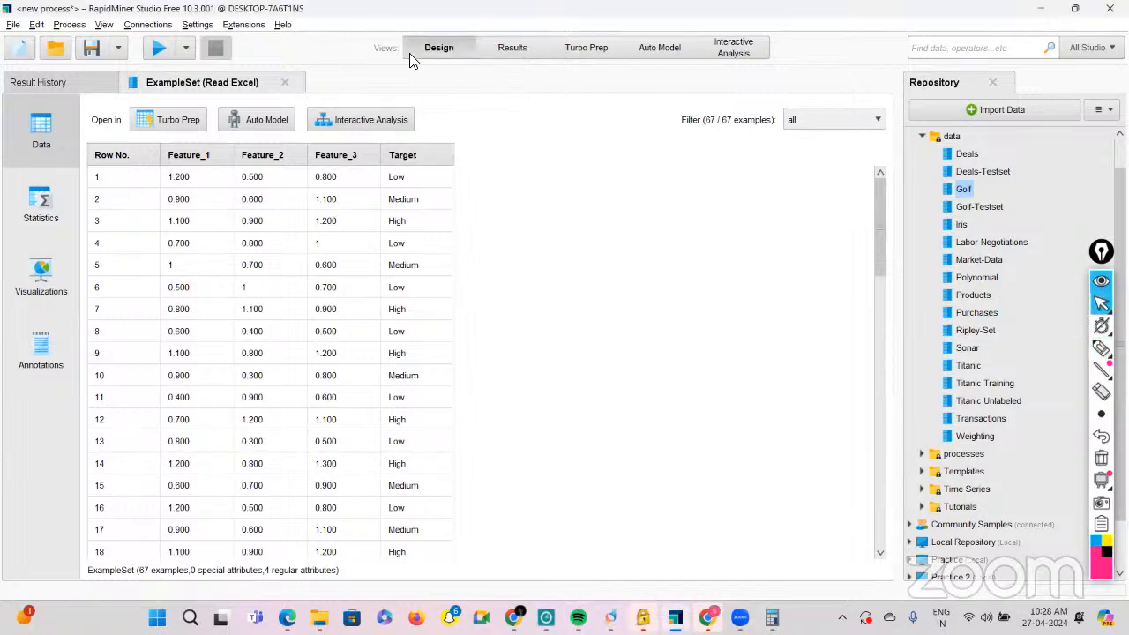
{"action": "left_click", "coordinate": [71, 371]}
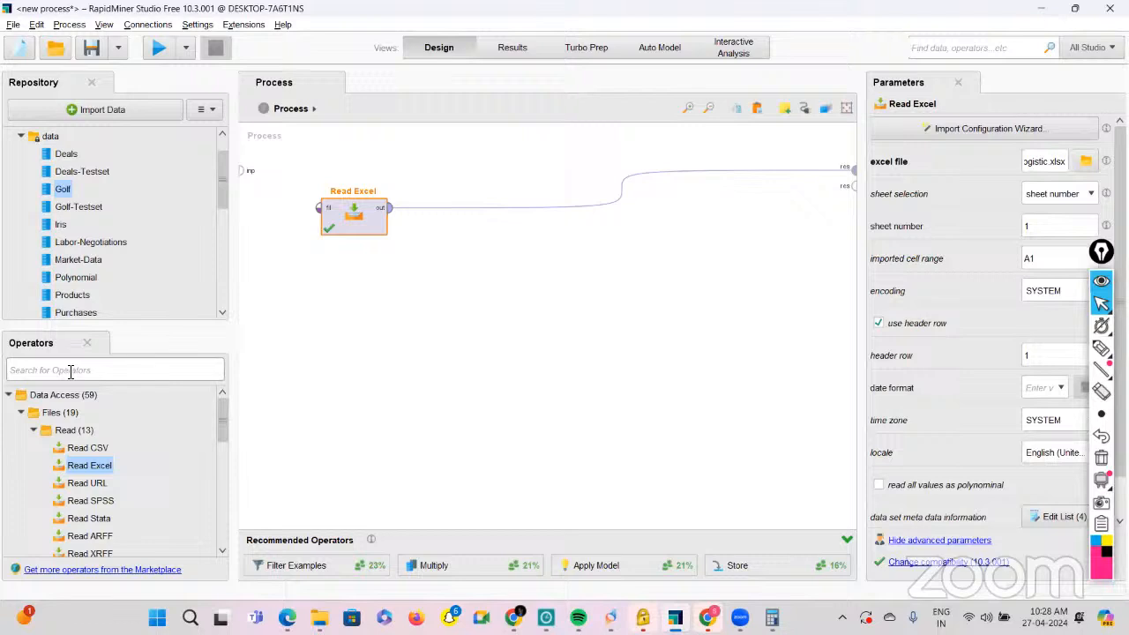
{"action": "type", "text": "generate attr"}
{"action": "mouse_move", "coordinate": [136, 450]}
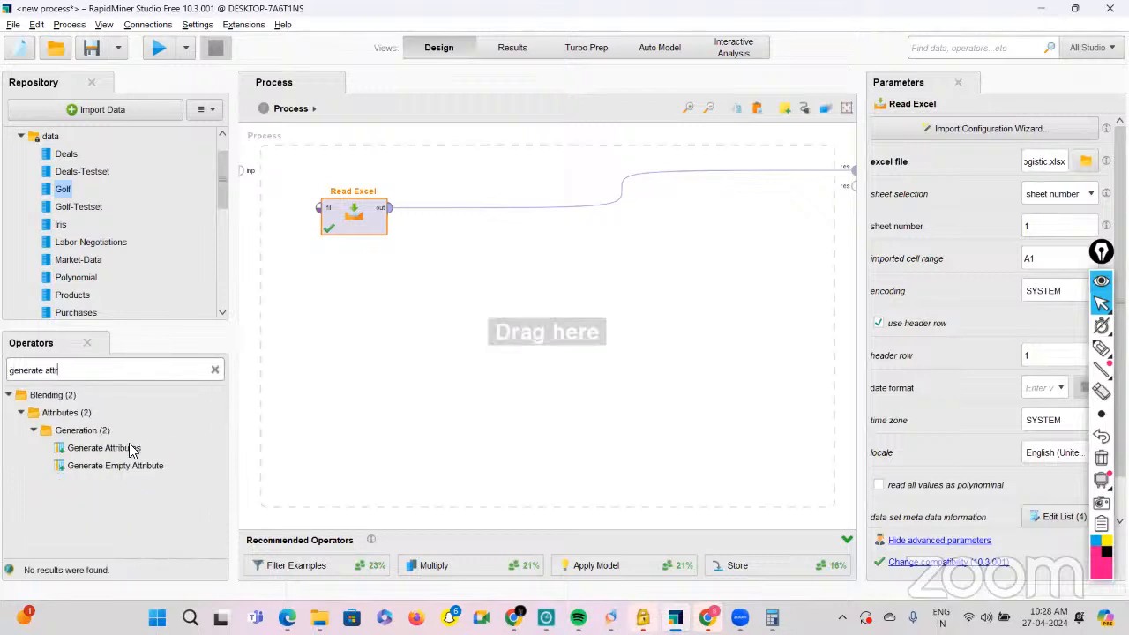
{"action": "left_click_drag", "start_coordinate": [124, 452], "coordinate": [473, 205]}
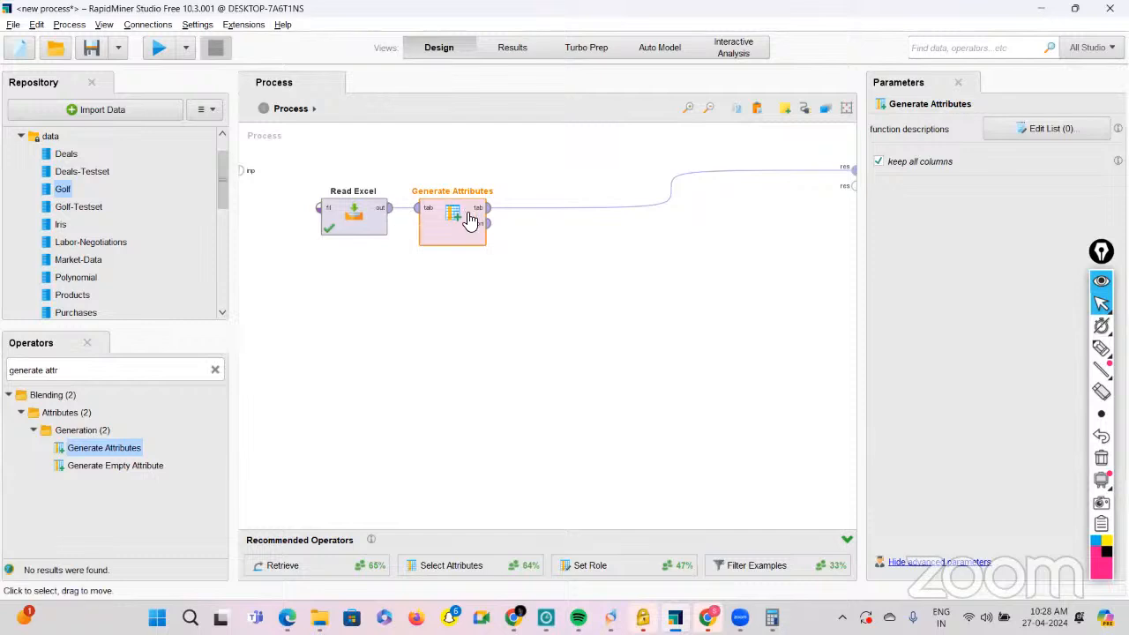
Open the function descriptions of Generate Attributes and name the new column Target_new.
{"action": "left_click", "coordinate": [997, 137]}
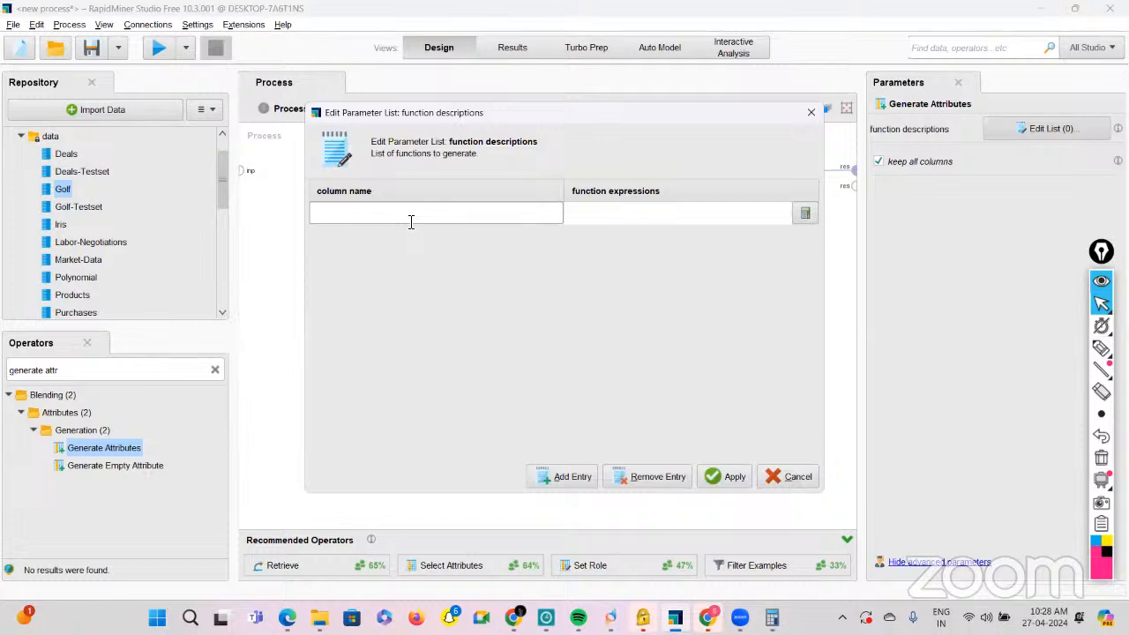
{"action": "type", "text": "Target"}
{"action": "key", "text": "BackSpace"}
{"action": "type", "text": "_new"}
{"action": "left_click", "coordinate": [580, 213]}
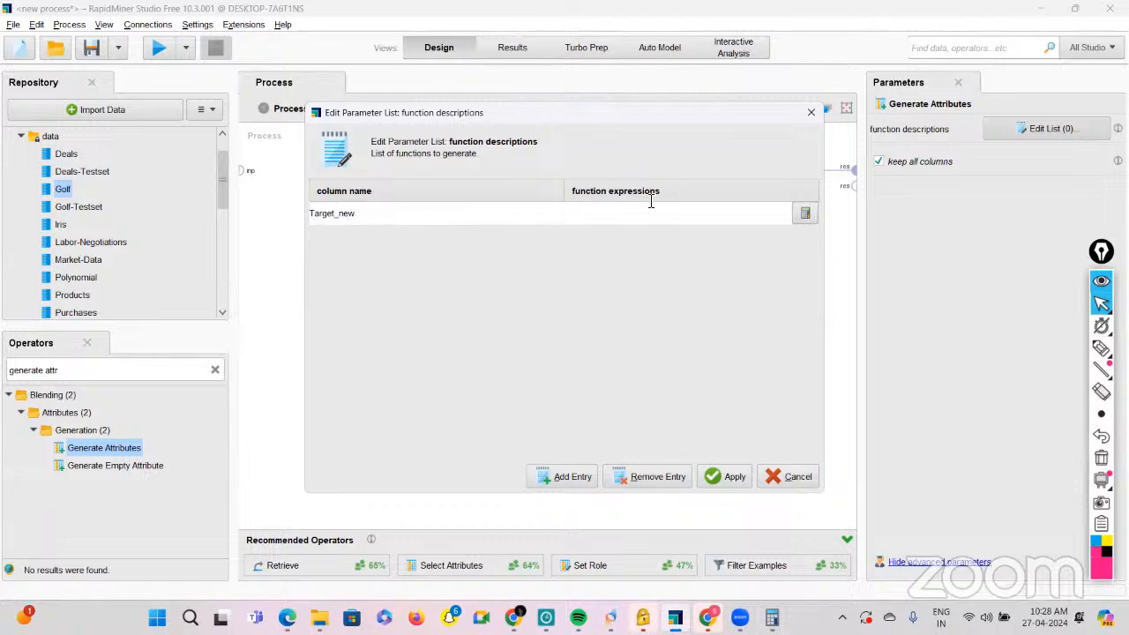
Define Target_new with the expression if(Target=="High", "High","Low"), apply it and run the process to view the table.
{"action": "left_click", "coordinate": [804, 213]}
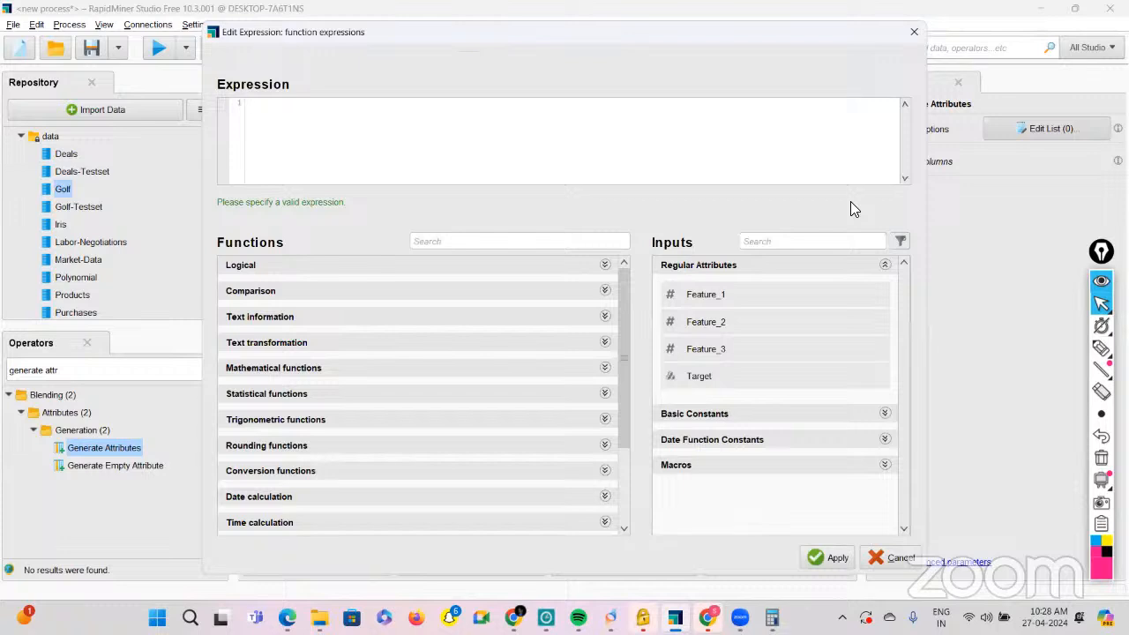
{"action": "left_click", "coordinate": [605, 266]}
{"action": "double_click", "coordinate": [327, 305]}
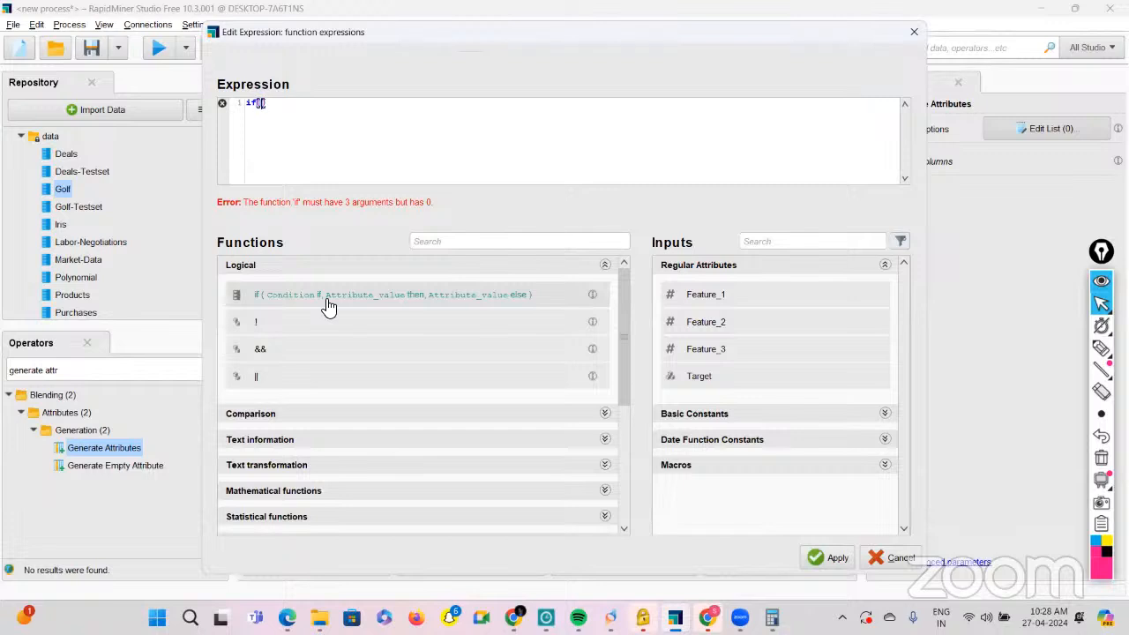
{"action": "double_click", "coordinate": [698, 376]}
{"action": "type", "text": "=="}
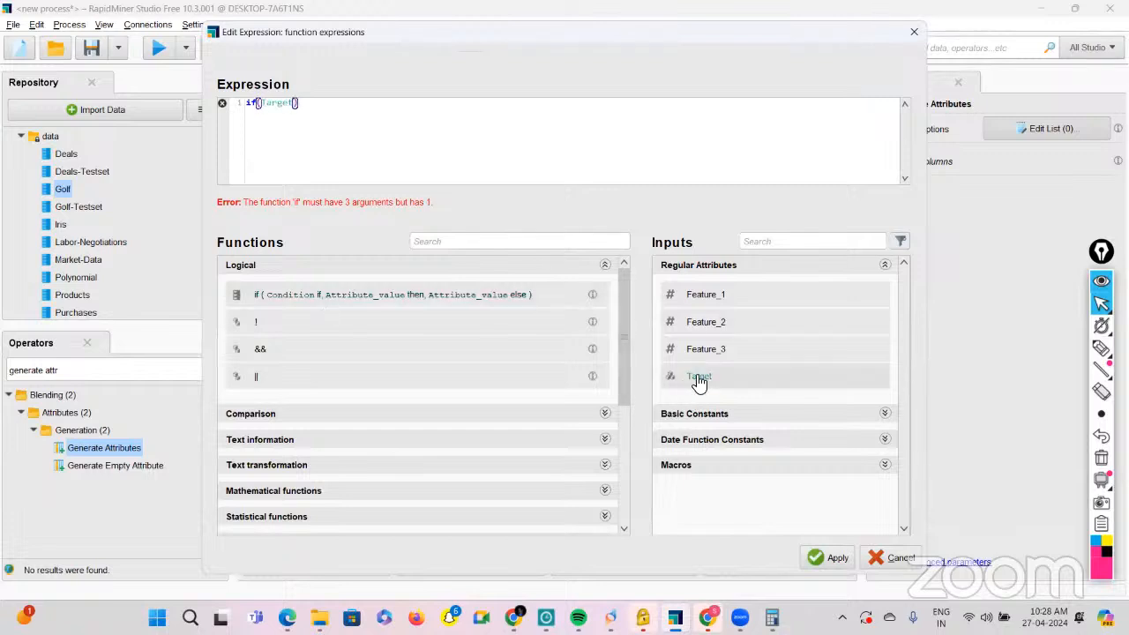
{"action": "type", "text": "\"H"}
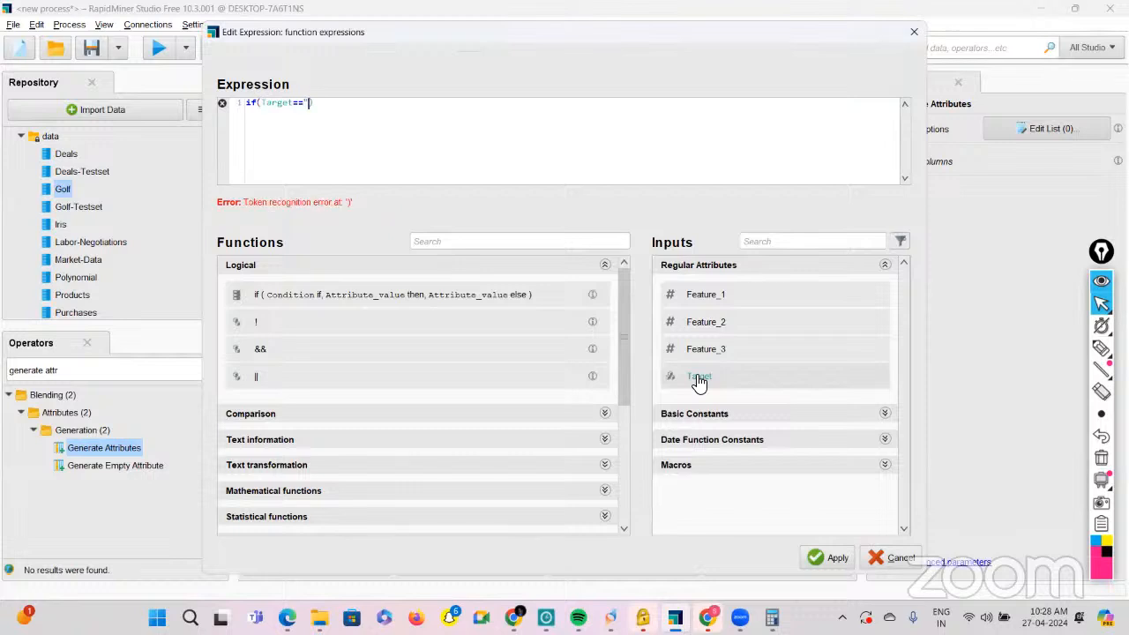
{"action": "type", "text": "igh\", \"High\","}
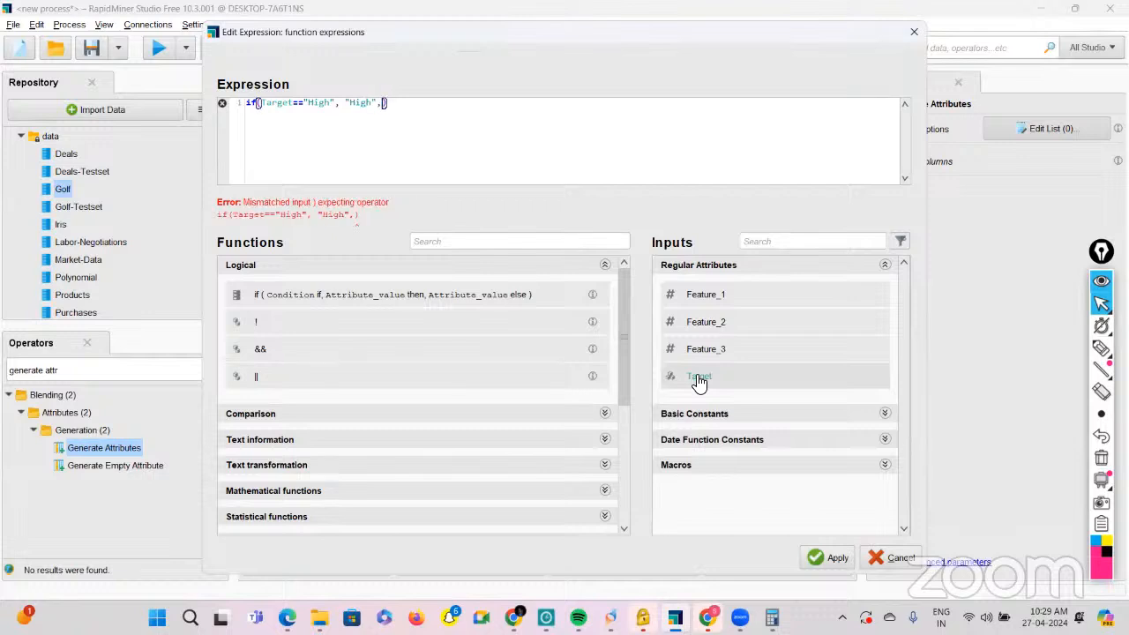
{"action": "type", "text": "\"Low\""}
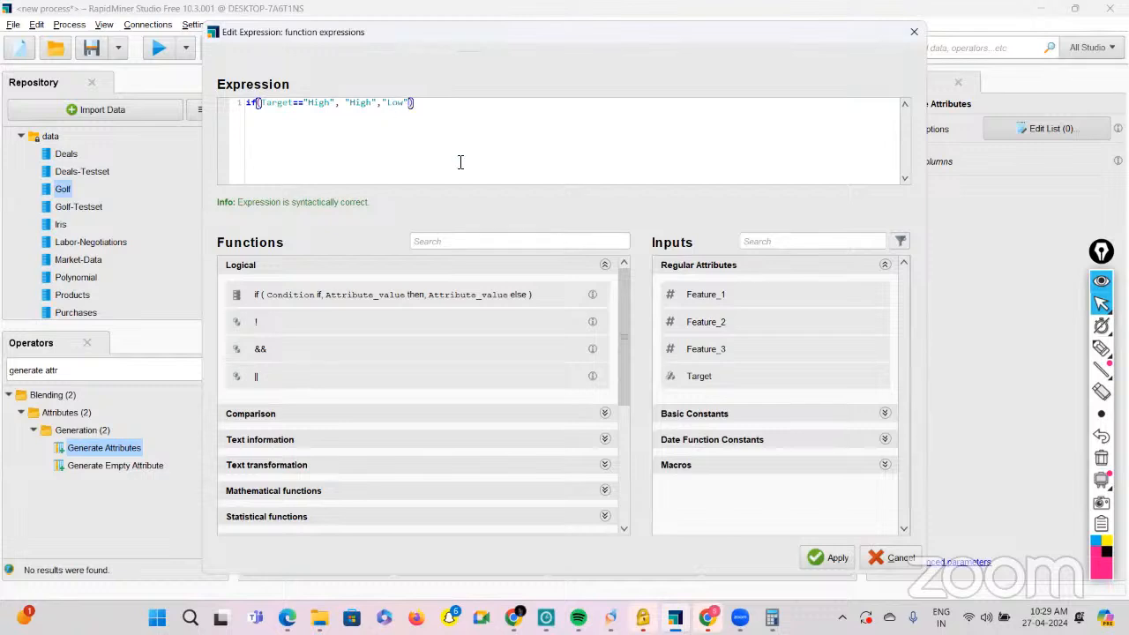
{"action": "left_click", "coordinate": [816, 556]}
{"action": "left_click", "coordinate": [717, 469]}
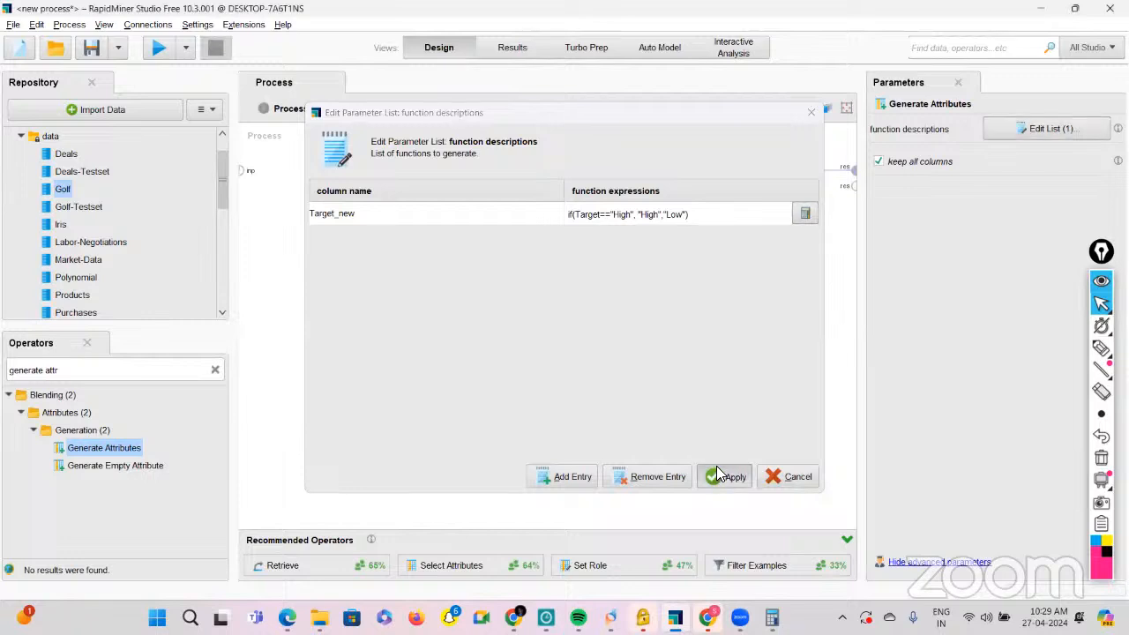
{"action": "left_click", "coordinate": [155, 52]}
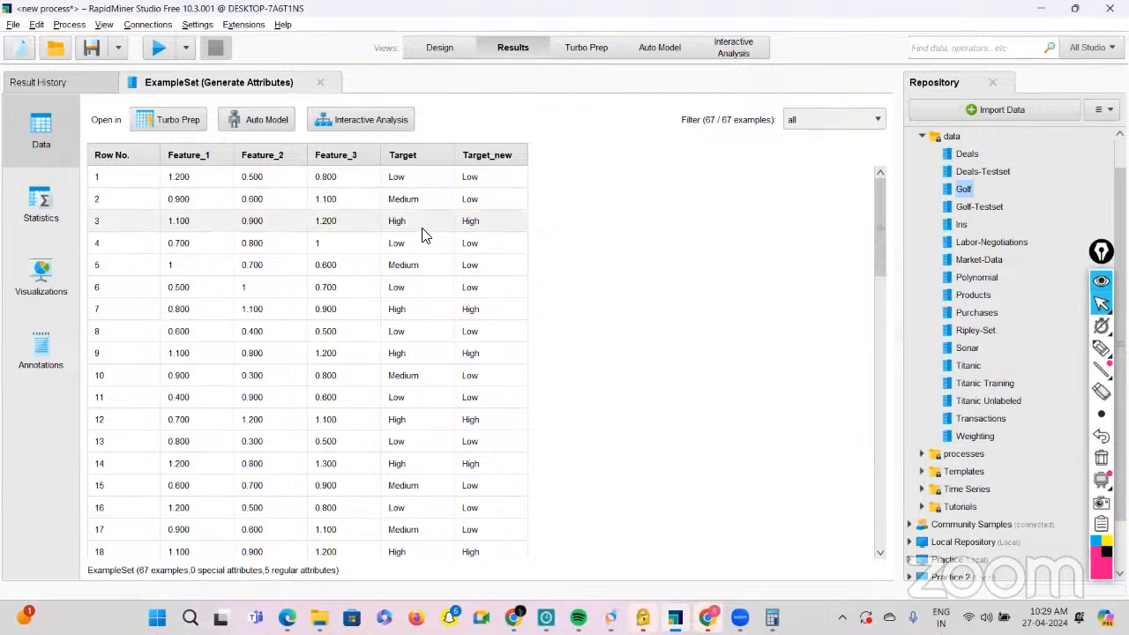
Return to the process design and insert a Set Role operator after Generate Attributes.
{"action": "left_click", "coordinate": [411, 60]}
{"action": "left_click", "coordinate": [211, 371]}
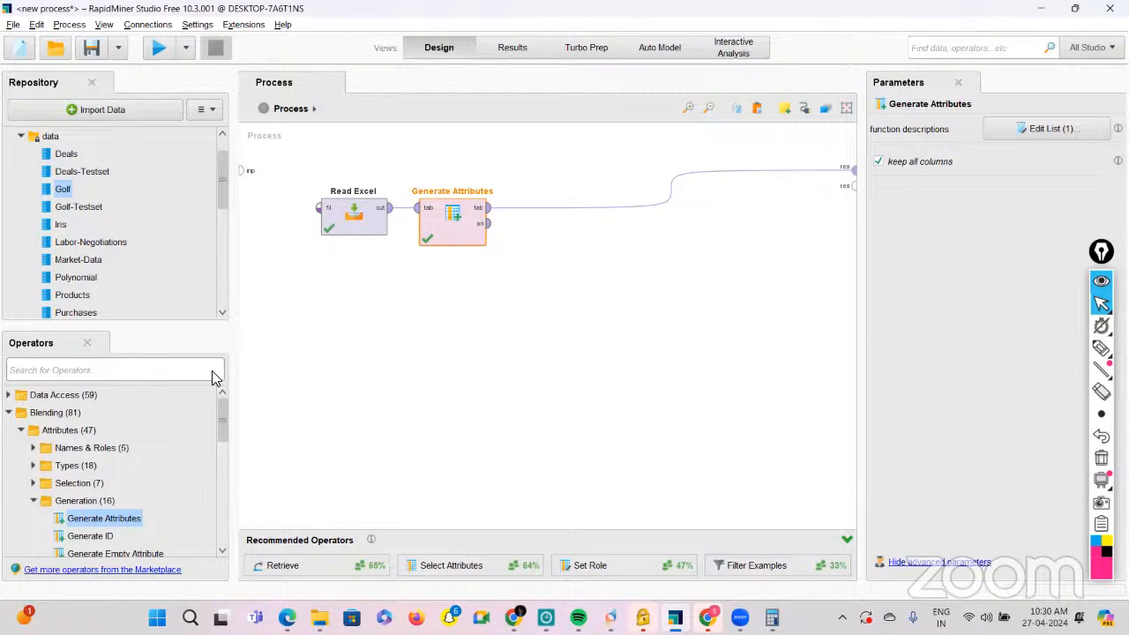
{"action": "type", "text": "set"}
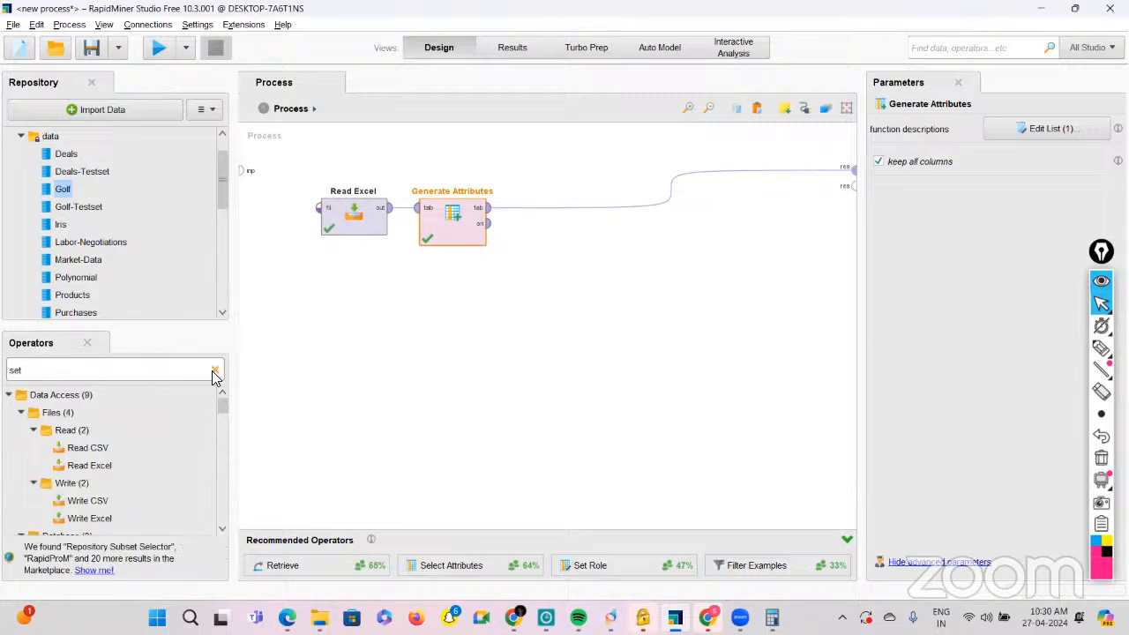
{"action": "type", "text": " role"}
{"action": "left_click_drag", "start_coordinate": [63, 449], "coordinate": [534, 211]}
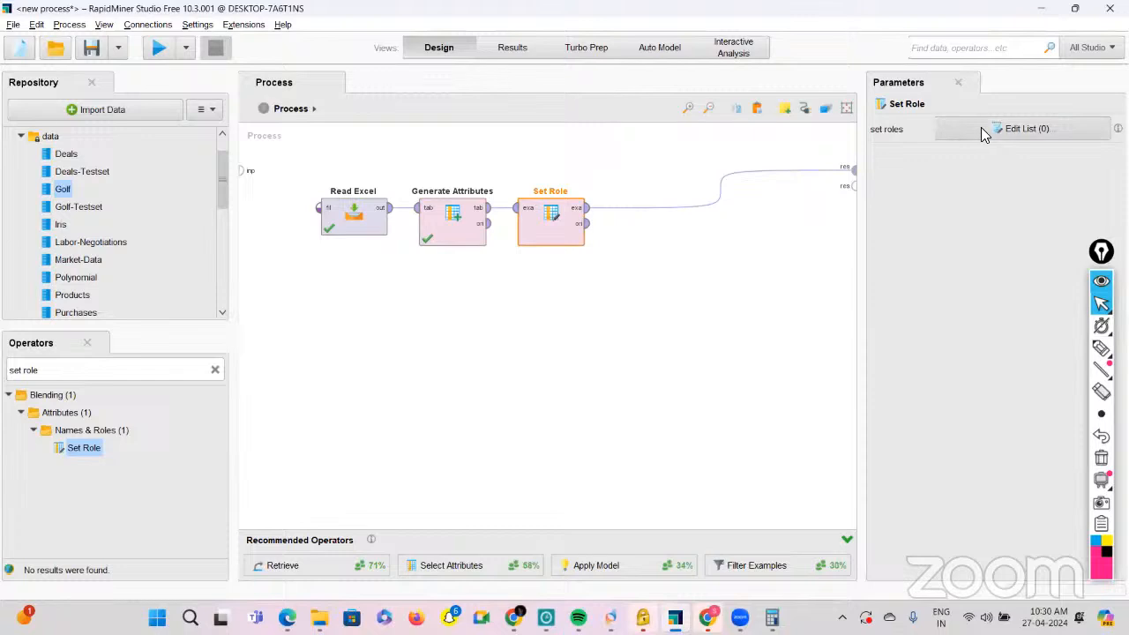
Assign the label role to Target_new in Set Role and run the process to view the table.
{"action": "left_click", "coordinate": [1005, 128]}
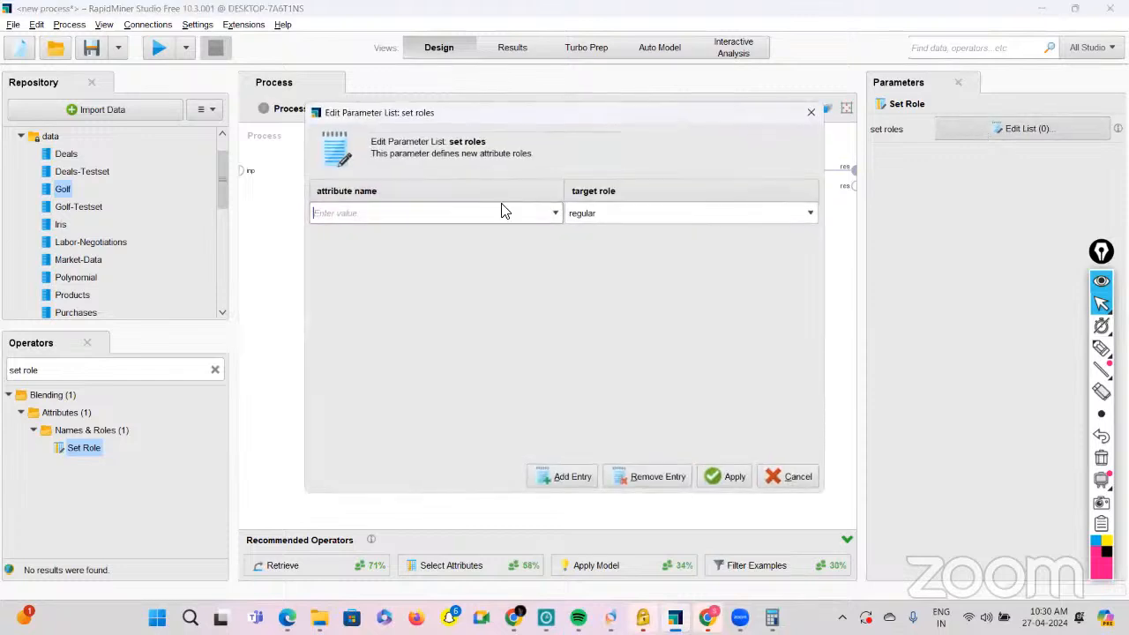
{"action": "left_click", "coordinate": [555, 213]}
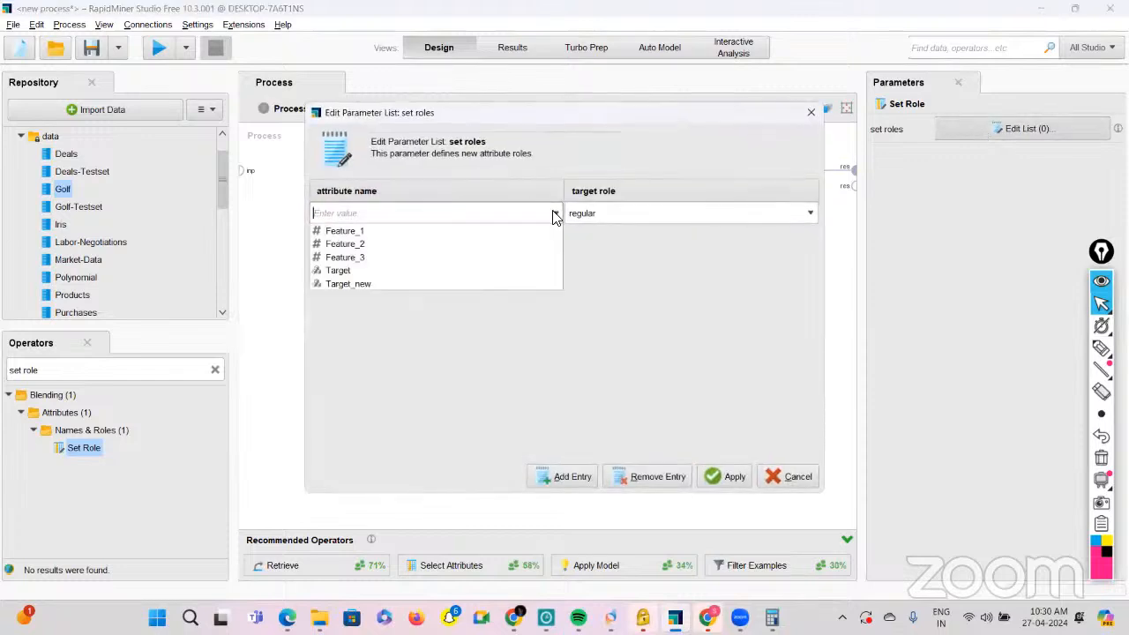
{"action": "left_click", "coordinate": [342, 284]}
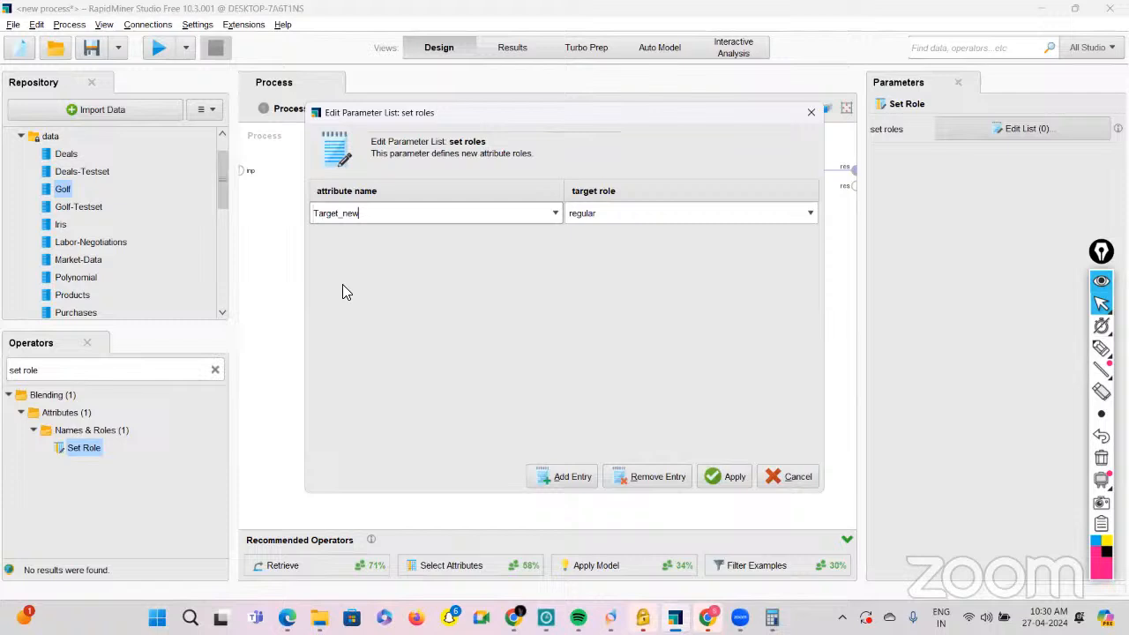
{"action": "left_click", "coordinate": [605, 212]}
{"action": "left_click", "coordinate": [580, 310]}
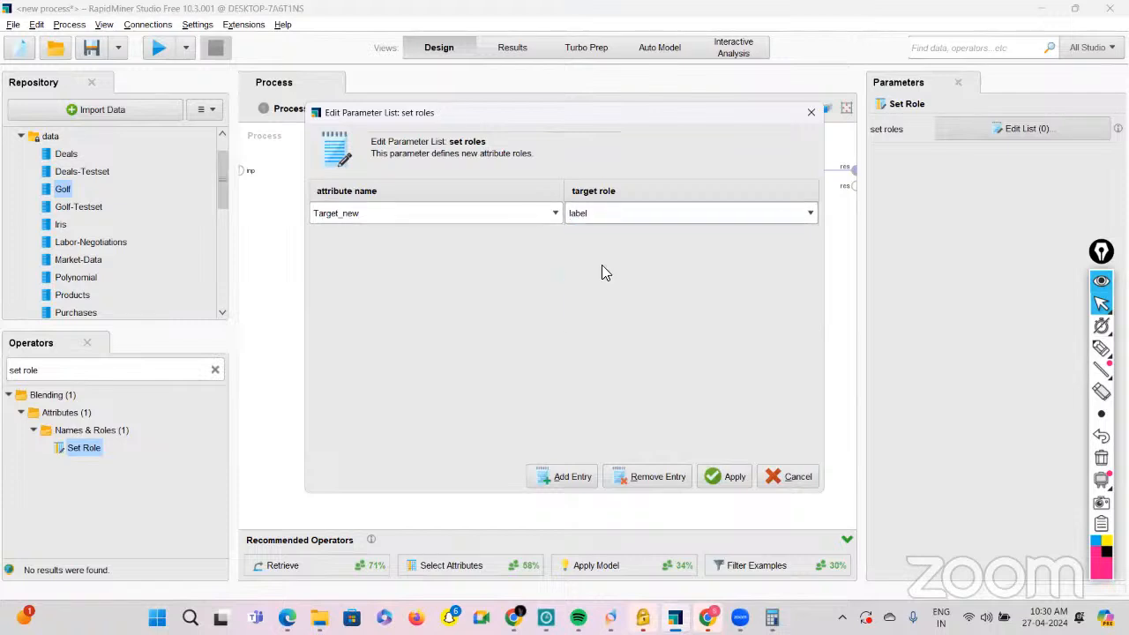
{"action": "left_click", "coordinate": [732, 476]}
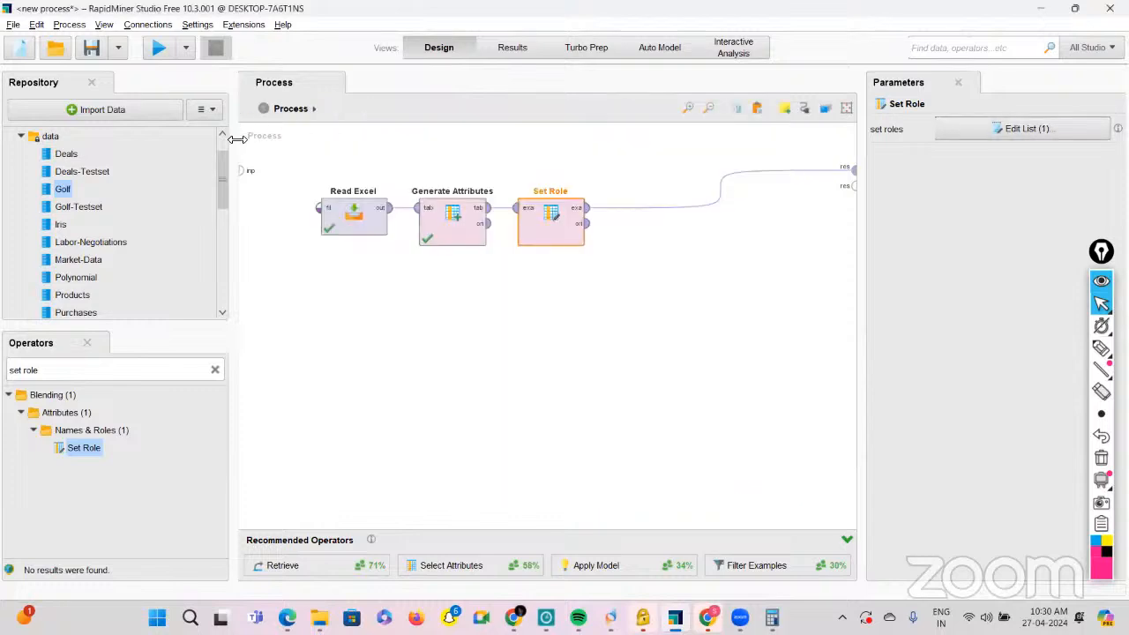
{"action": "left_click", "coordinate": [160, 55]}
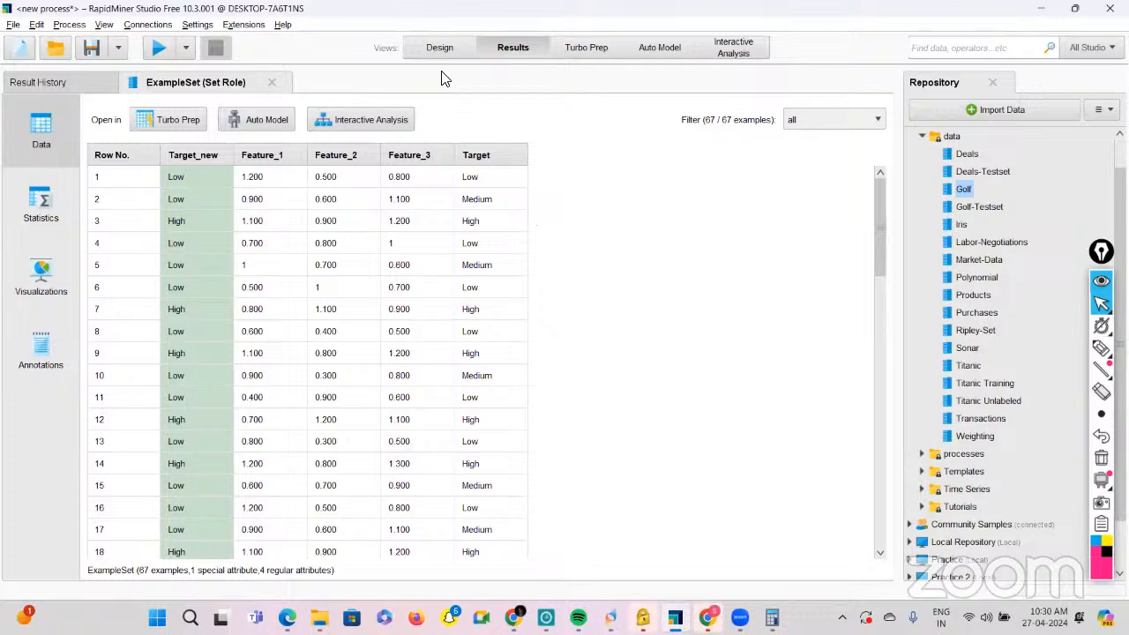
Return to the process design and insert a Select Attributes operator after Set Role.
{"action": "left_click", "coordinate": [407, 47]}
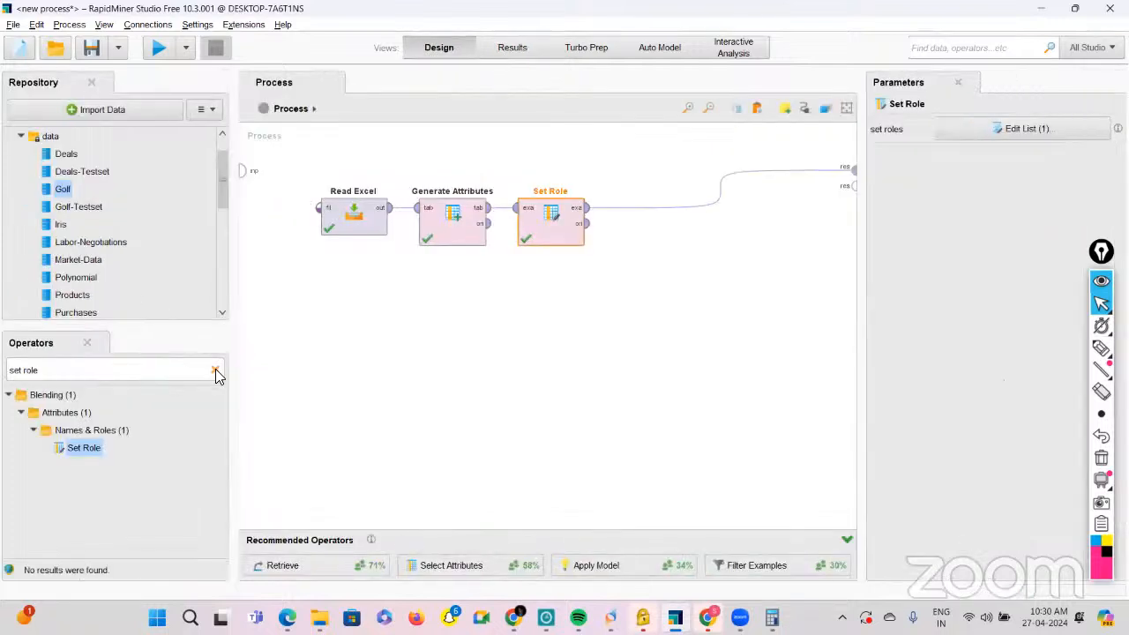
{"action": "left_click", "coordinate": [216, 370]}
{"action": "type", "text": "select "}
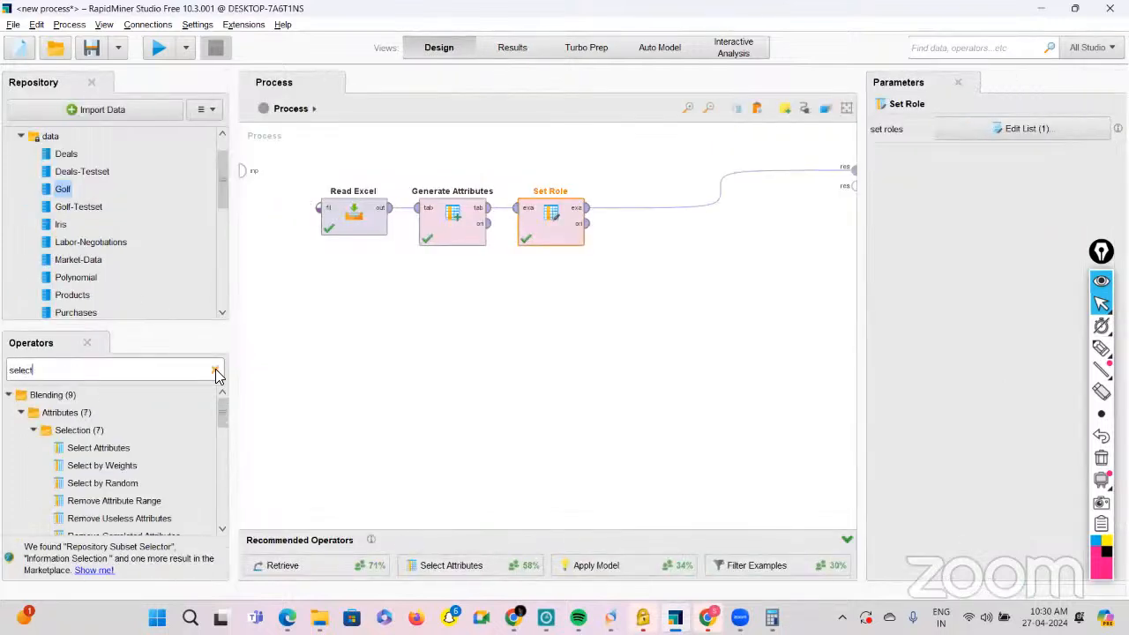
{"action": "type", "text": "attribut"}
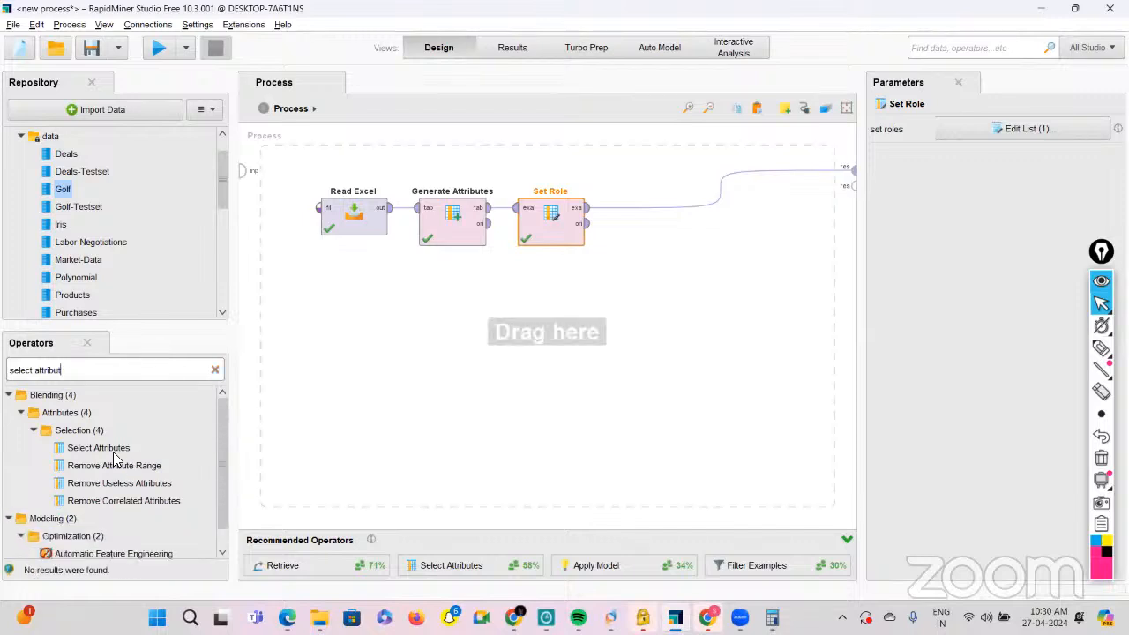
{"action": "left_click_drag", "start_coordinate": [99, 447], "coordinate": [258, 348]}
{"action": "left_click_drag", "start_coordinate": [625, 200], "coordinate": [628, 201]}
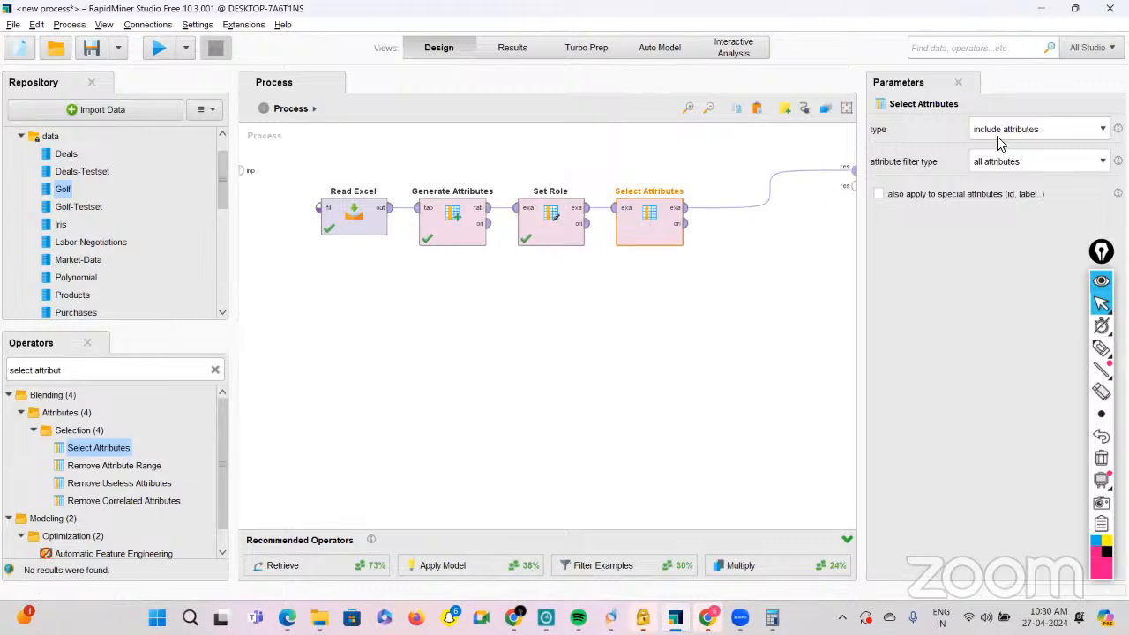
Configure Select Attributes to exclude attributes, with the attribute filter type set to one attribute.
{"action": "left_click", "coordinate": [1092, 130]}
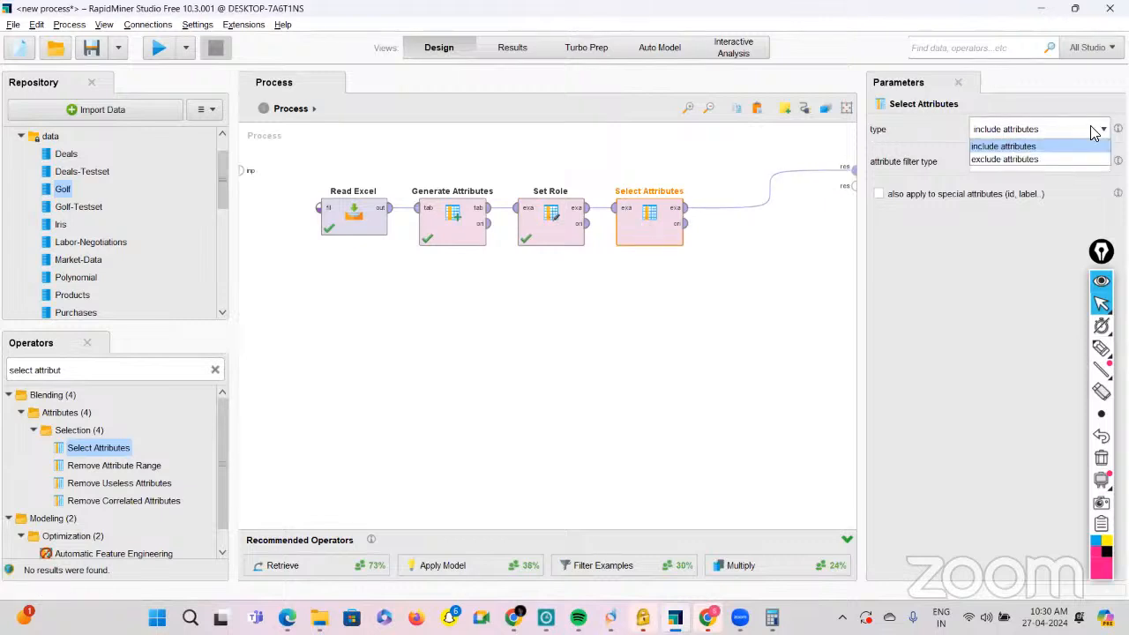
{"action": "left_click", "coordinate": [1032, 159]}
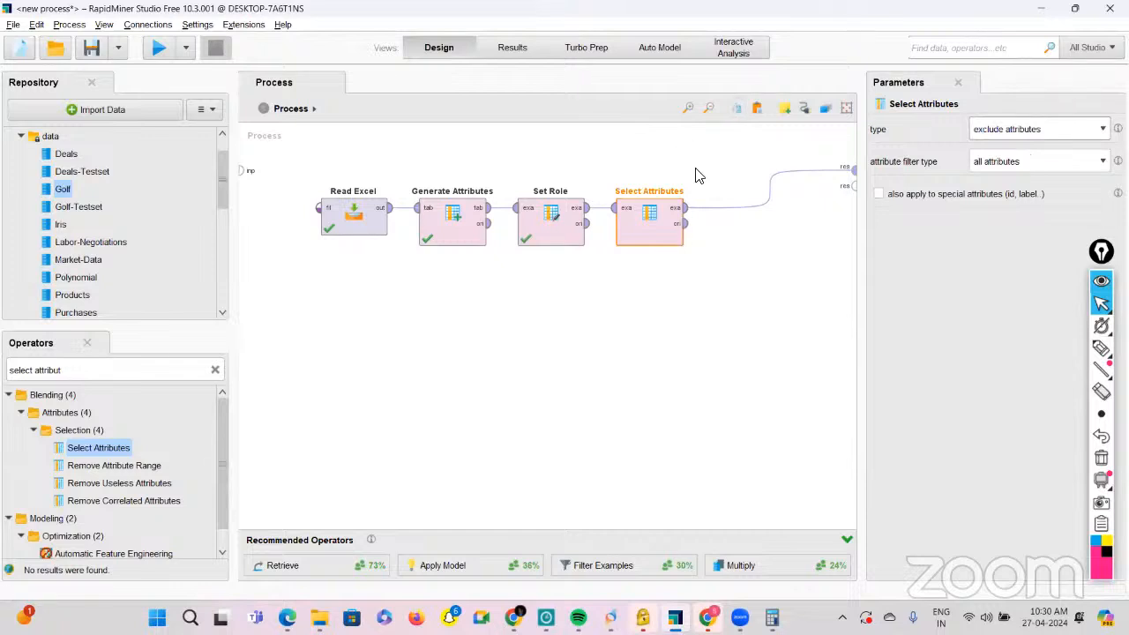
{"action": "left_click", "coordinate": [1054, 161]}
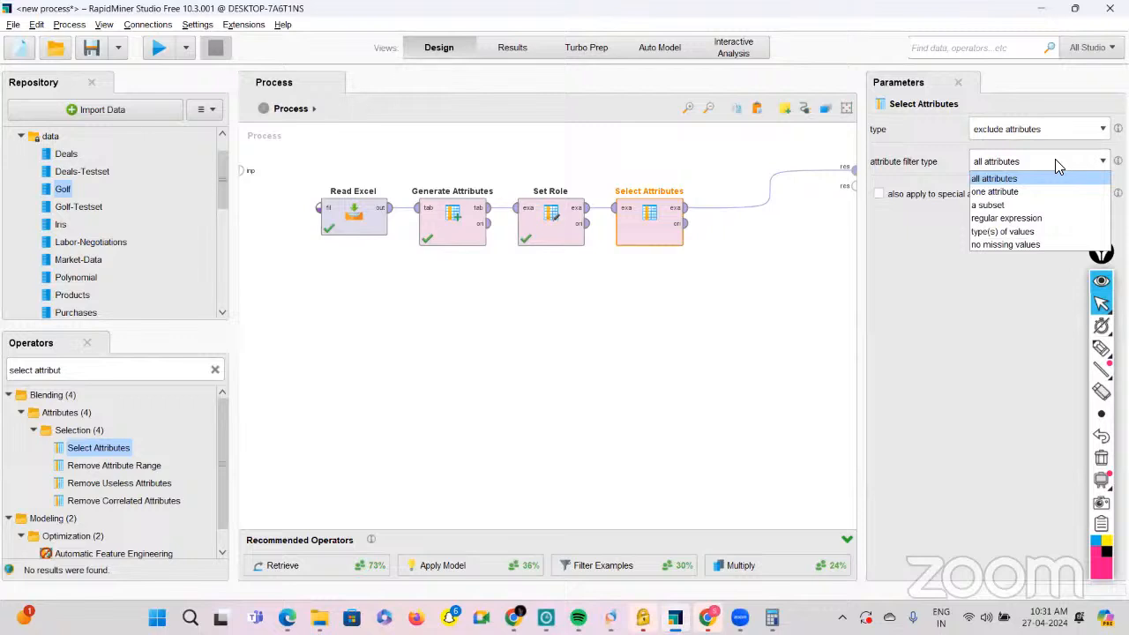
{"action": "left_click", "coordinate": [994, 192]}
{"action": "left_click", "coordinate": [1019, 194]}
{"action": "type", "text": "Target_new"}
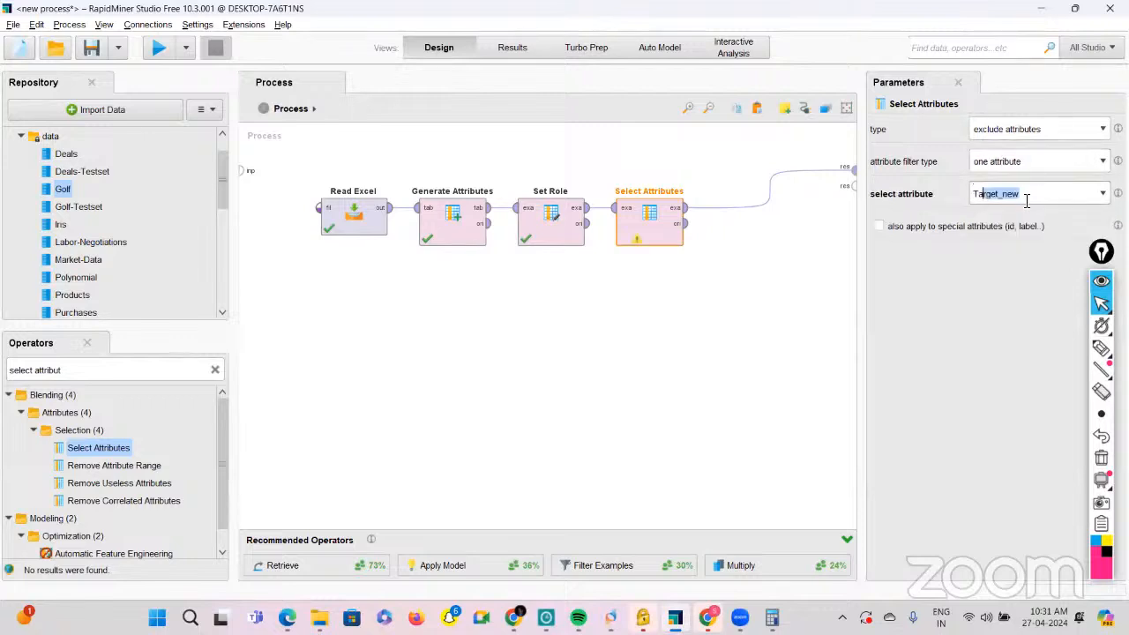
{"action": "key", "text": "Return"}
{"action": "key", "text": "BackSpace"}
{"action": "key", "text": "BackSpace"}
{"action": "key", "text": "BackSpace"}
{"action": "key", "text": "BackSpace"}
{"action": "key", "text": "BackSpace"}
{"action": "type", "text": "t"}
{"action": "key", "text": "Return"}
Choose Target as the attribute to exclude, run the process to view the table, and return to the process design.
{"action": "left_click", "coordinate": [1102, 193]}
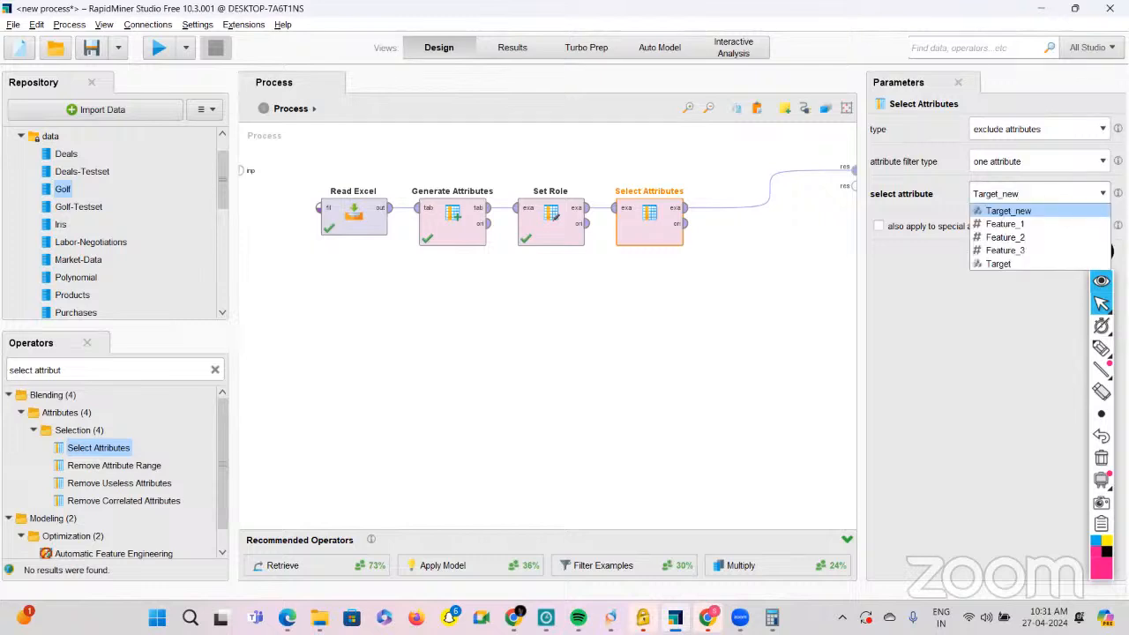
{"action": "left_click", "coordinate": [1021, 264]}
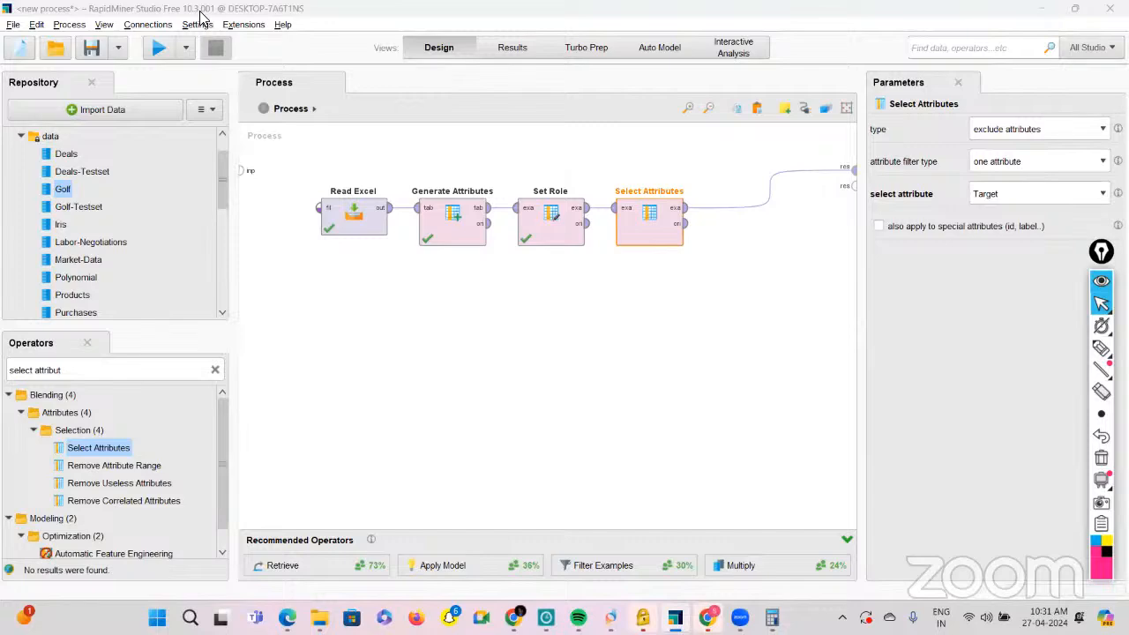
{"action": "left_click", "coordinate": [166, 51]}
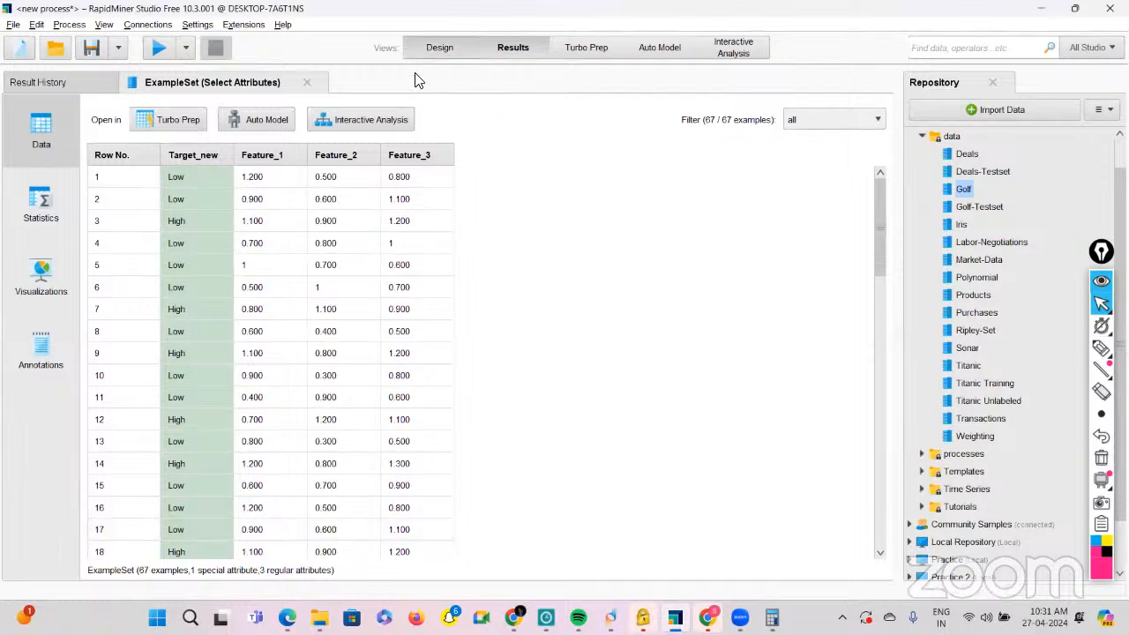
{"action": "key", "text": "F8"}
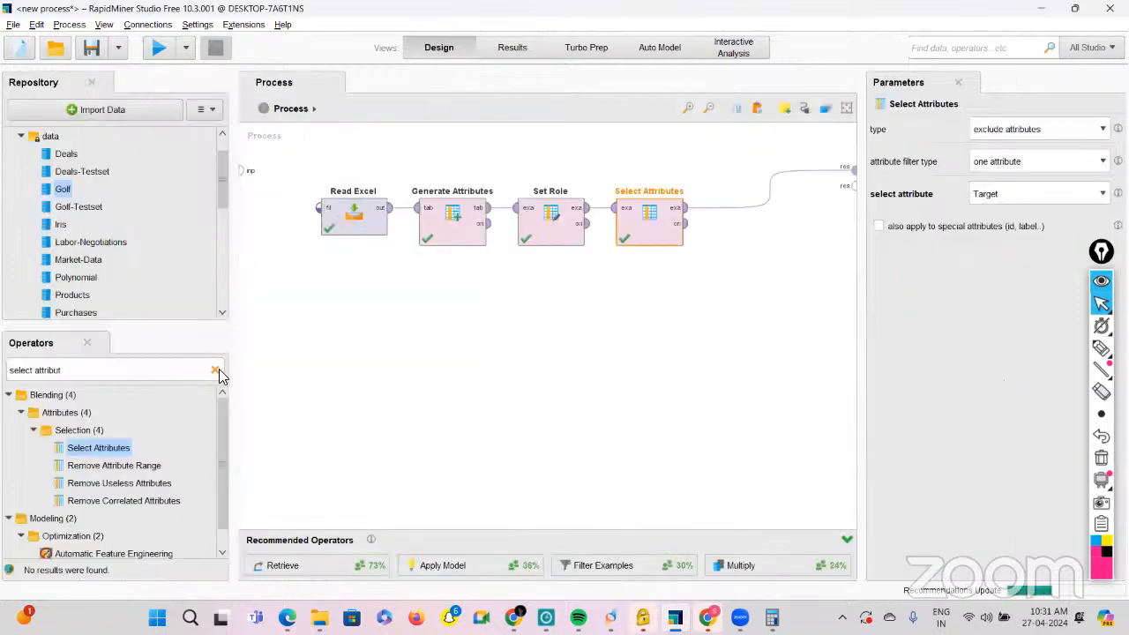
Find the Split Data operator and insert it after Select Attributes in the process.
{"action": "left_click", "coordinate": [216, 371]}
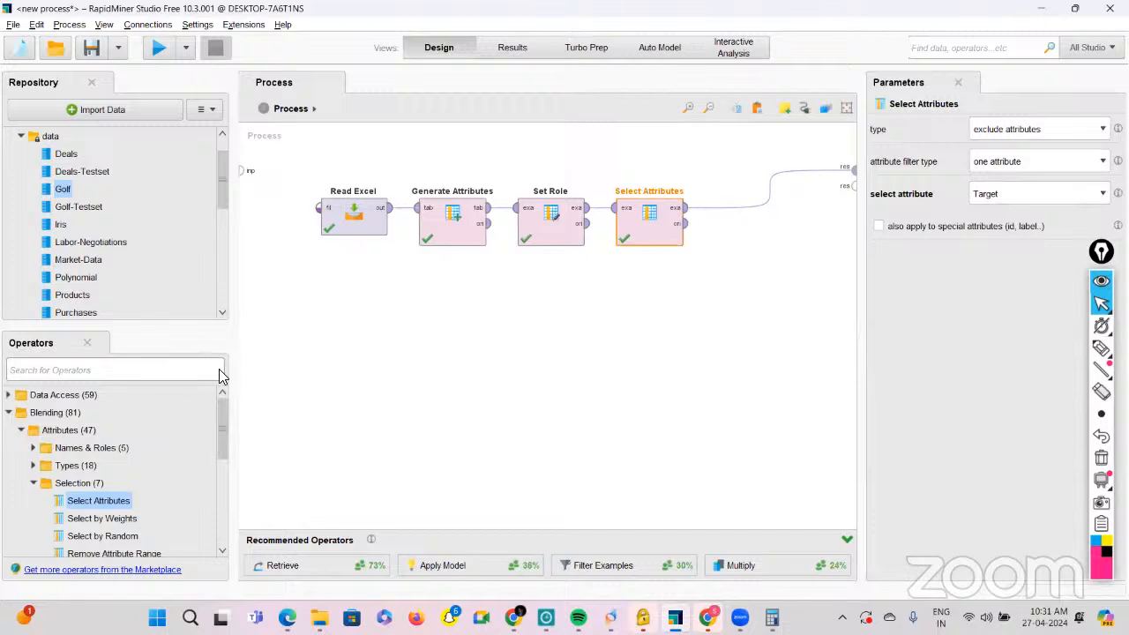
{"action": "type", "text": "split"}
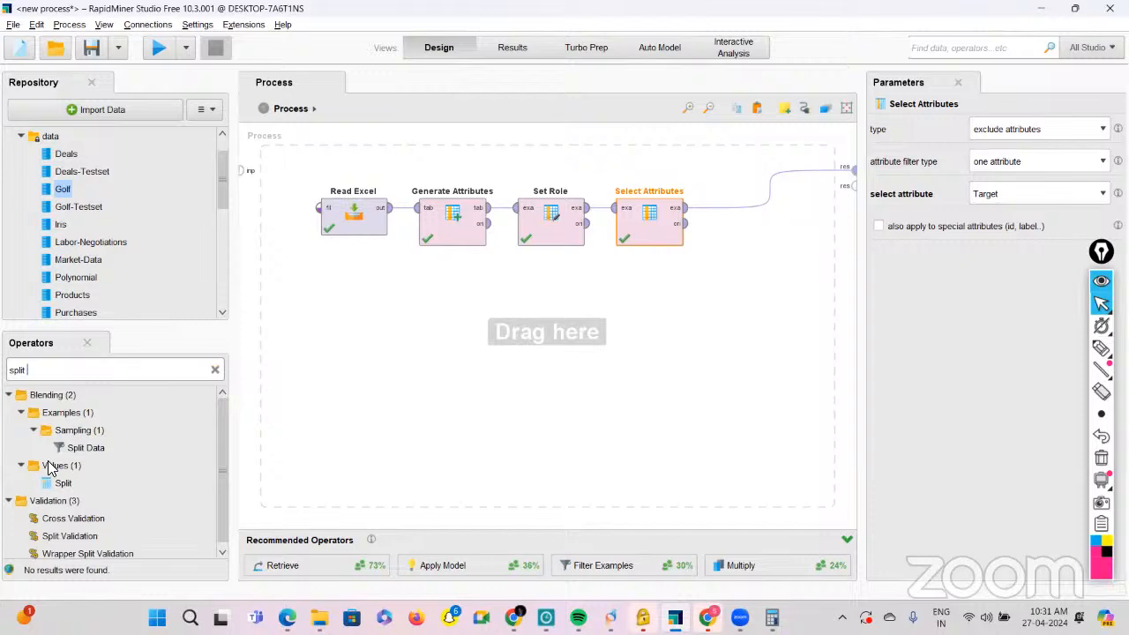
{"action": "left_click_drag", "start_coordinate": [69, 450], "coordinate": [732, 207]}
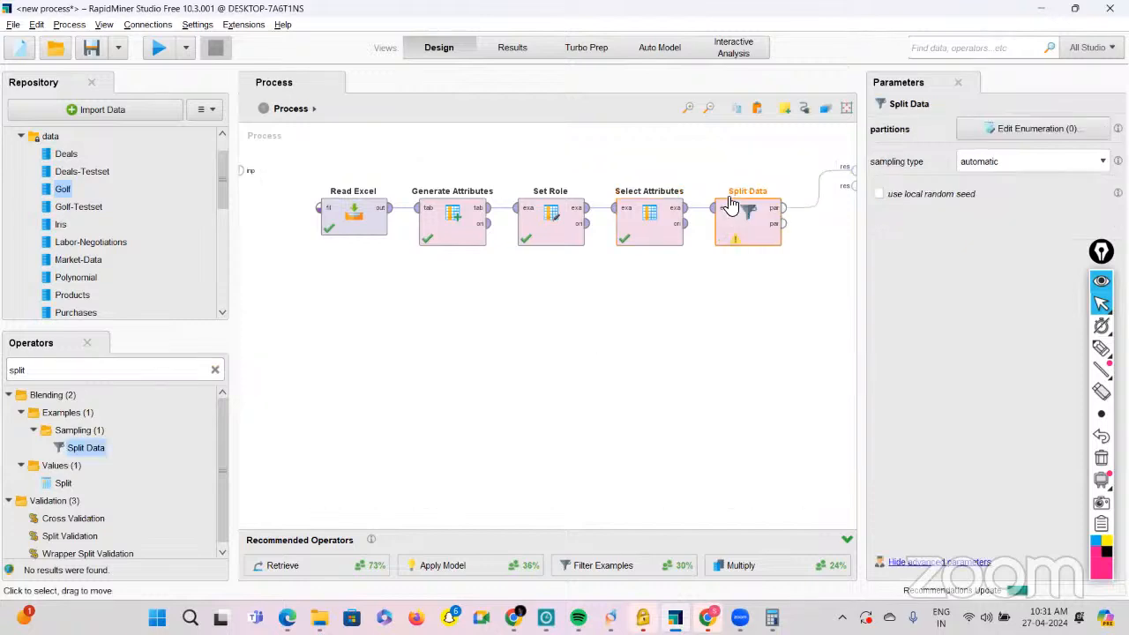
Define two Split Data partitions with ratios of 0.7 and 0.3.
{"action": "left_click", "coordinate": [1021, 130]}
{"action": "left_click", "coordinate": [574, 478]}
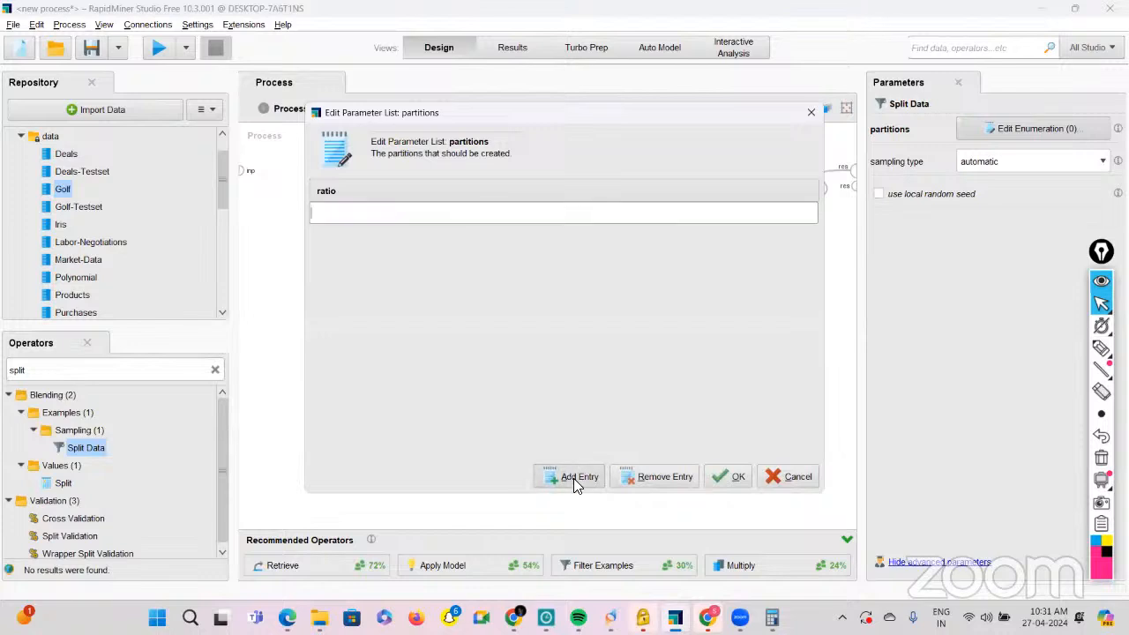
{"action": "type", "text": "0.7"}
{"action": "left_click", "coordinate": [590, 474]}
{"action": "type", "text": "0.3"}
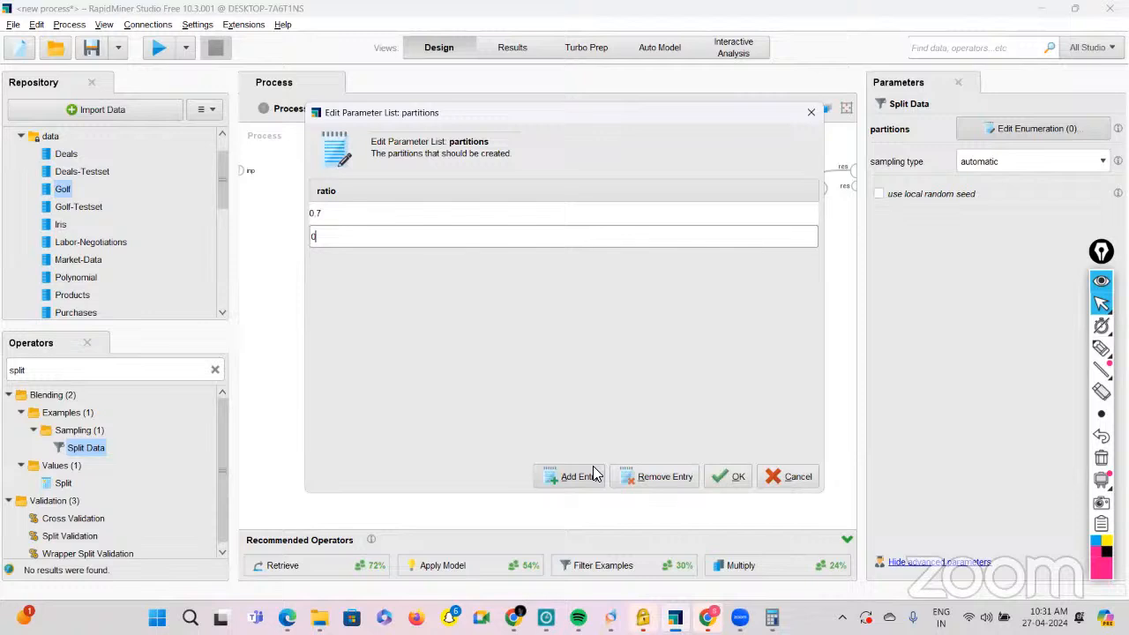
{"action": "left_click", "coordinate": [744, 479]}
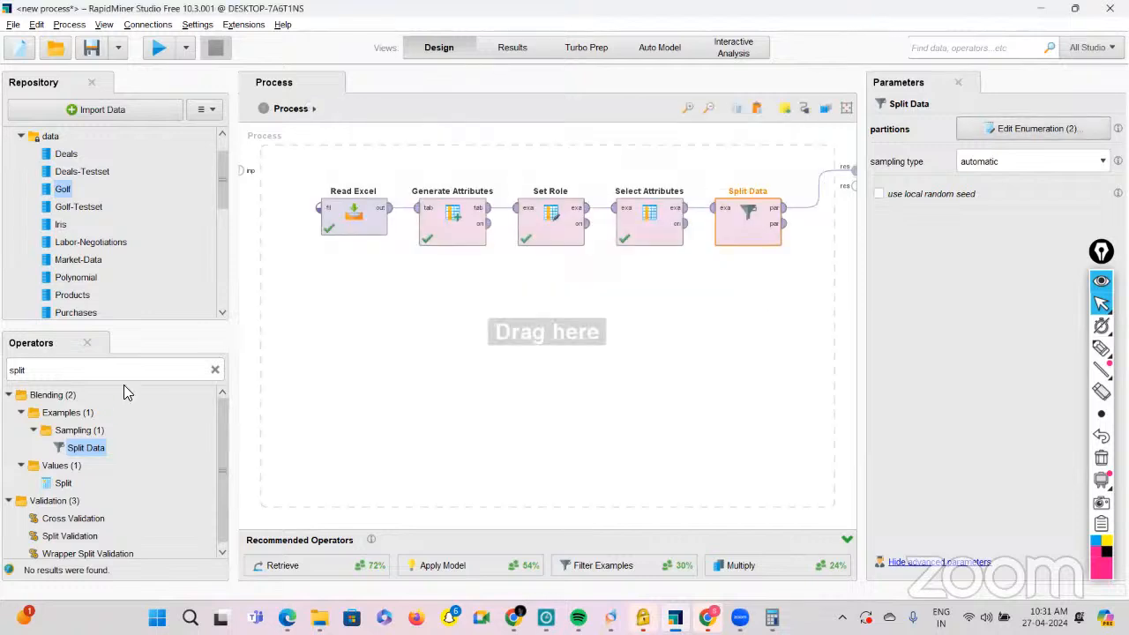
Add the standard Logistic Regression operator, with its training input fed by the first Split Data partition.
{"action": "left_click", "coordinate": [214, 369]}
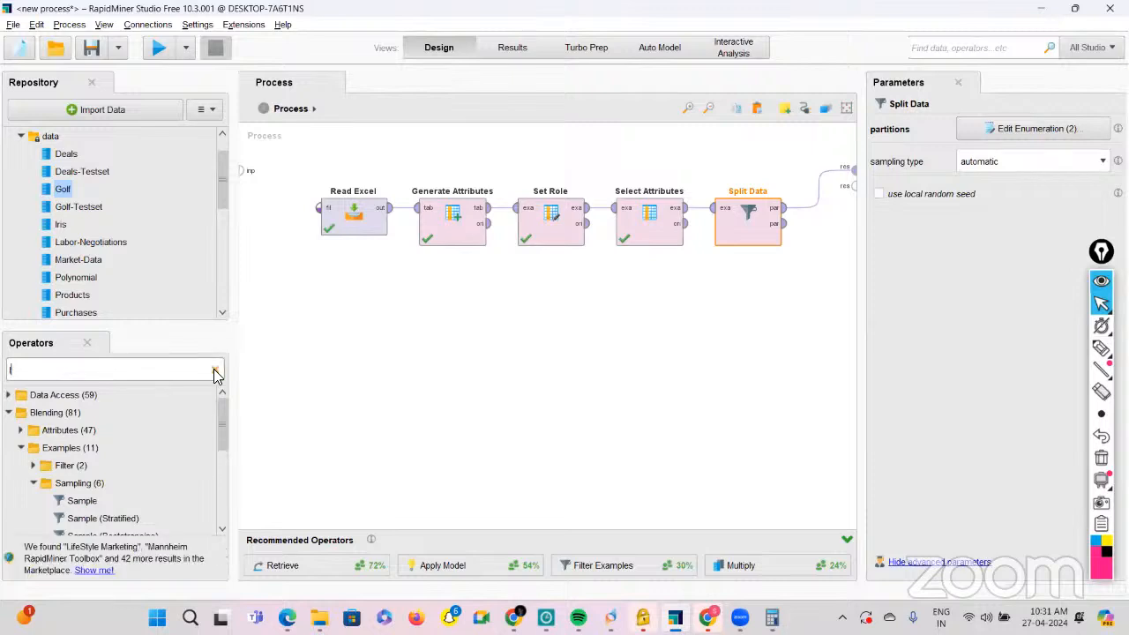
{"action": "type", "text": "logistic"}
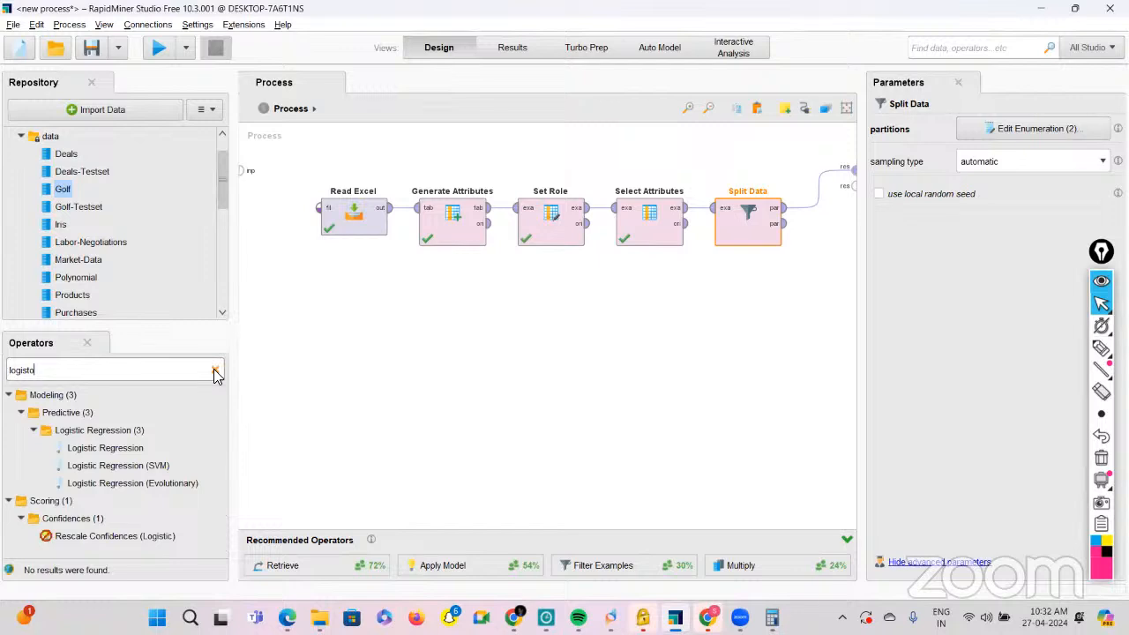
{"action": "left_click_drag", "start_coordinate": [89, 447], "coordinate": [748, 340]}
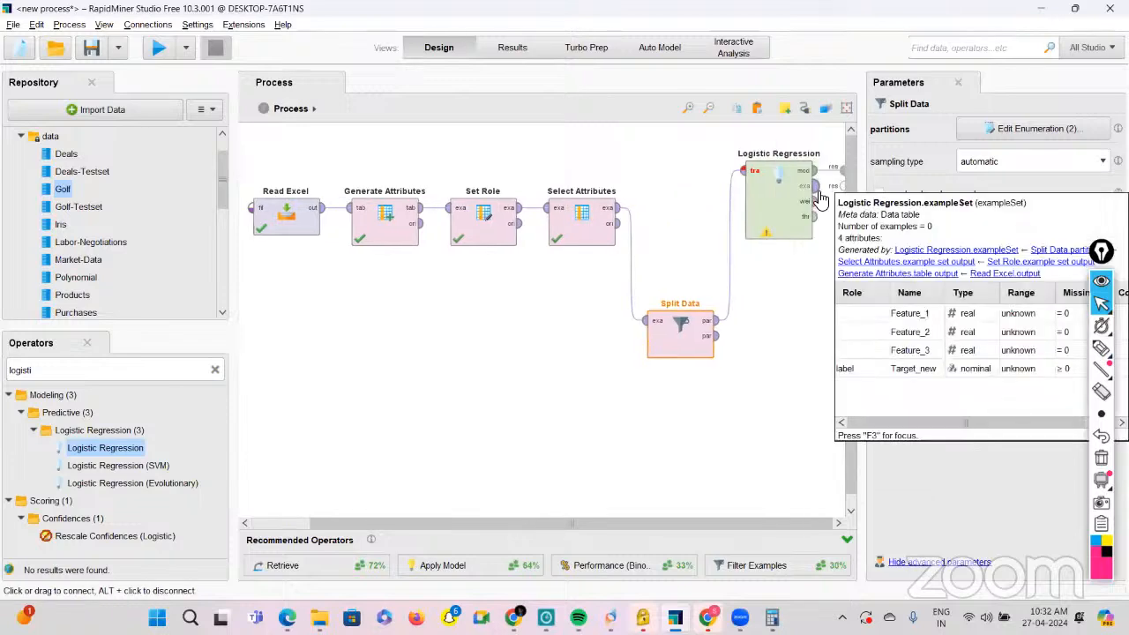
Find the Apply Model operator and add it to the process beside Split Data.
{"action": "left_click", "coordinate": [218, 372]}
{"action": "type", "text": "apply mode"}
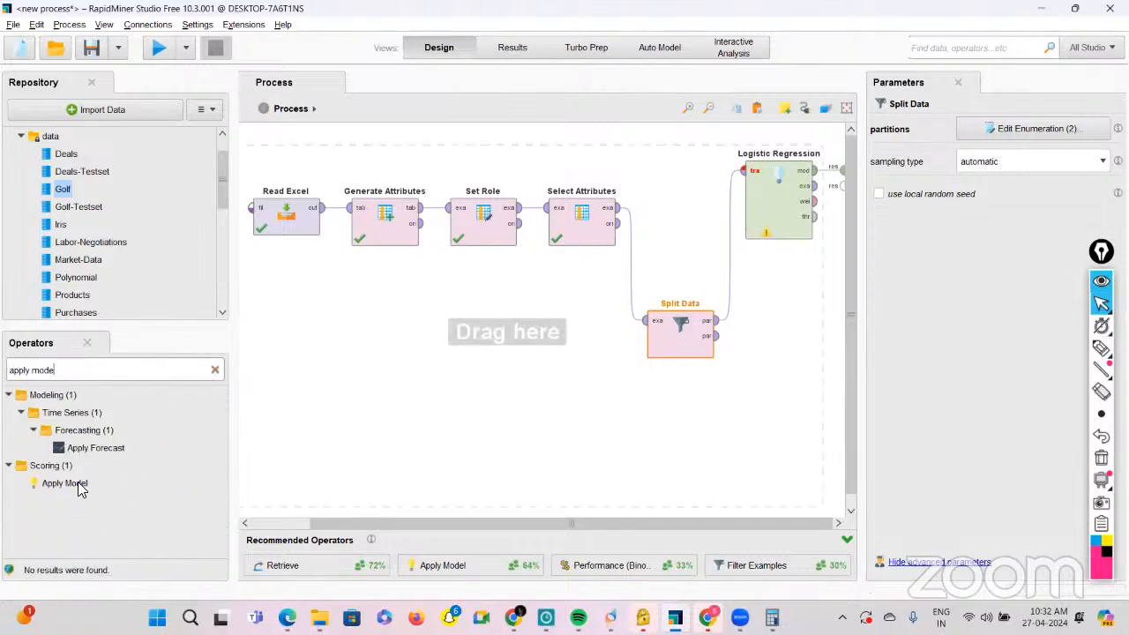
{"action": "left_click_drag", "start_coordinate": [81, 482], "coordinate": [785, 313]}
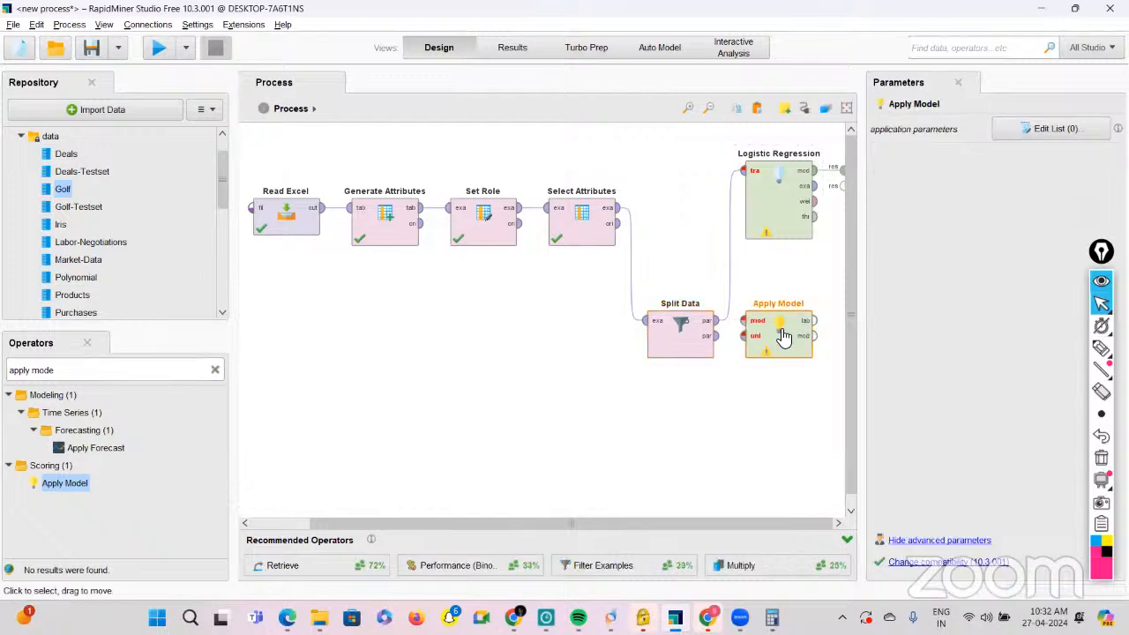
Connect the Logistic Regression model and the second Split Data partition to Apply Model's model and unlabelled data inputs.
{"action": "left_click", "coordinate": [771, 171]}
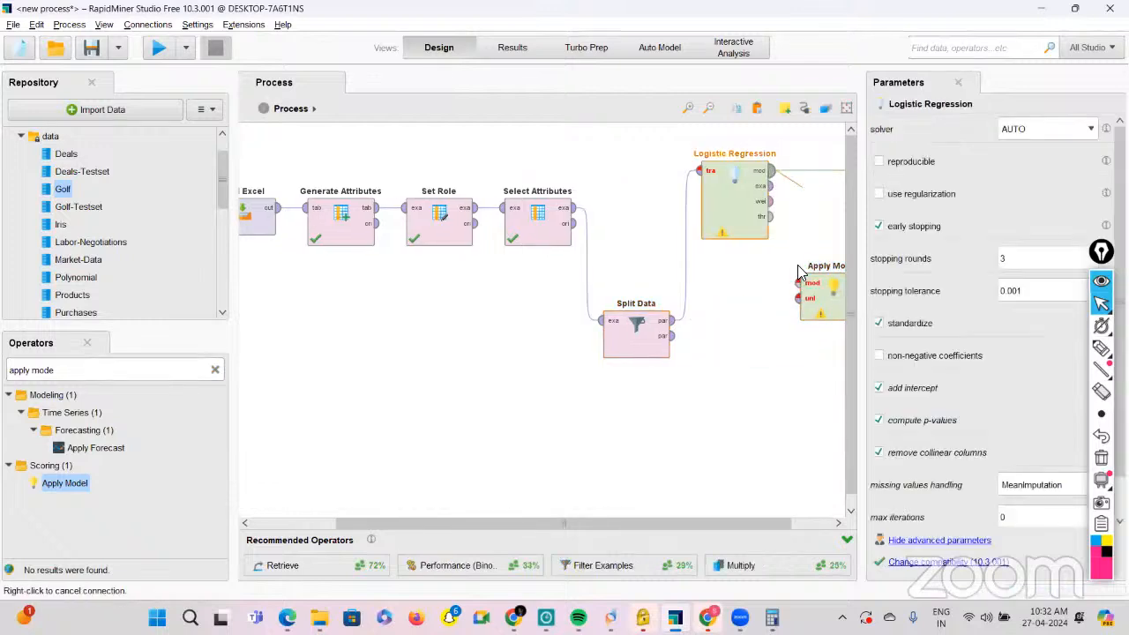
{"action": "left_click", "coordinate": [798, 284]}
{"action": "mouse_move", "coordinate": [672, 335]}
{"action": "left_mouse_down"}
{"action": "mouse_move", "coordinate": [811, 304]}
{"action": "mouse_move", "coordinate": [801, 304]}
{"action": "left_mouse_up"}
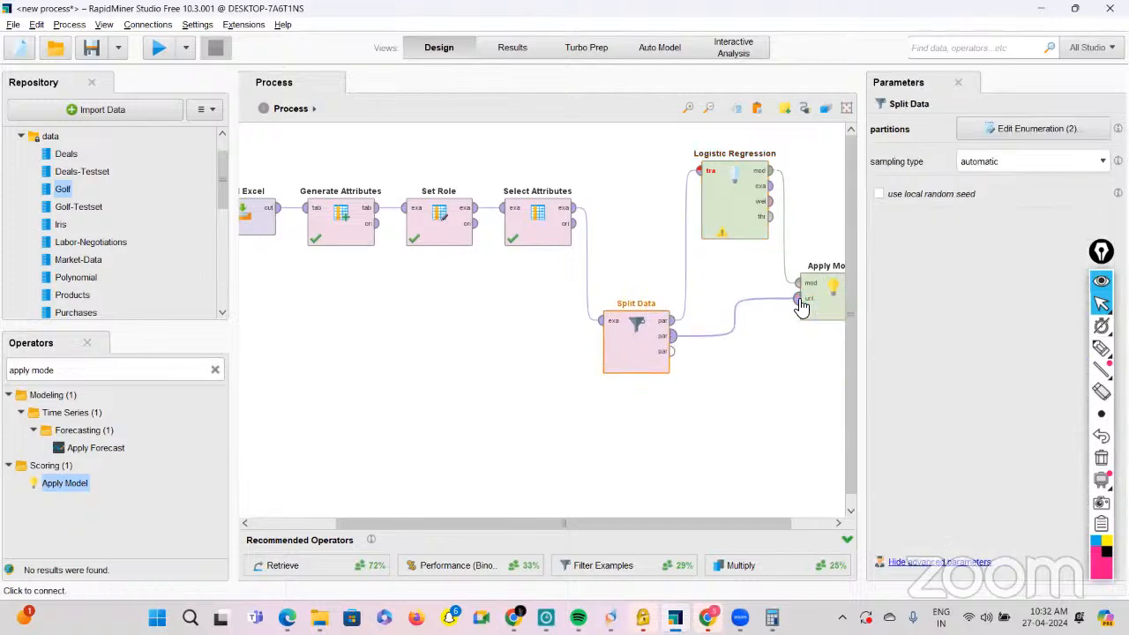
{"action": "left_click", "coordinate": [801, 306]}
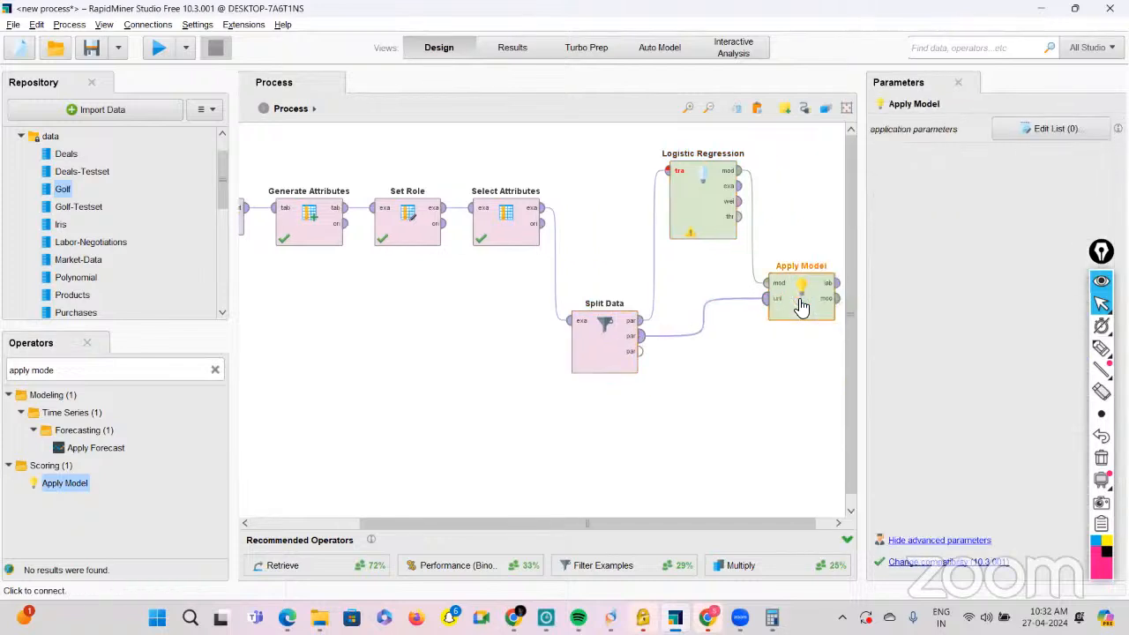
{"action": "left_click", "coordinate": [766, 298]}
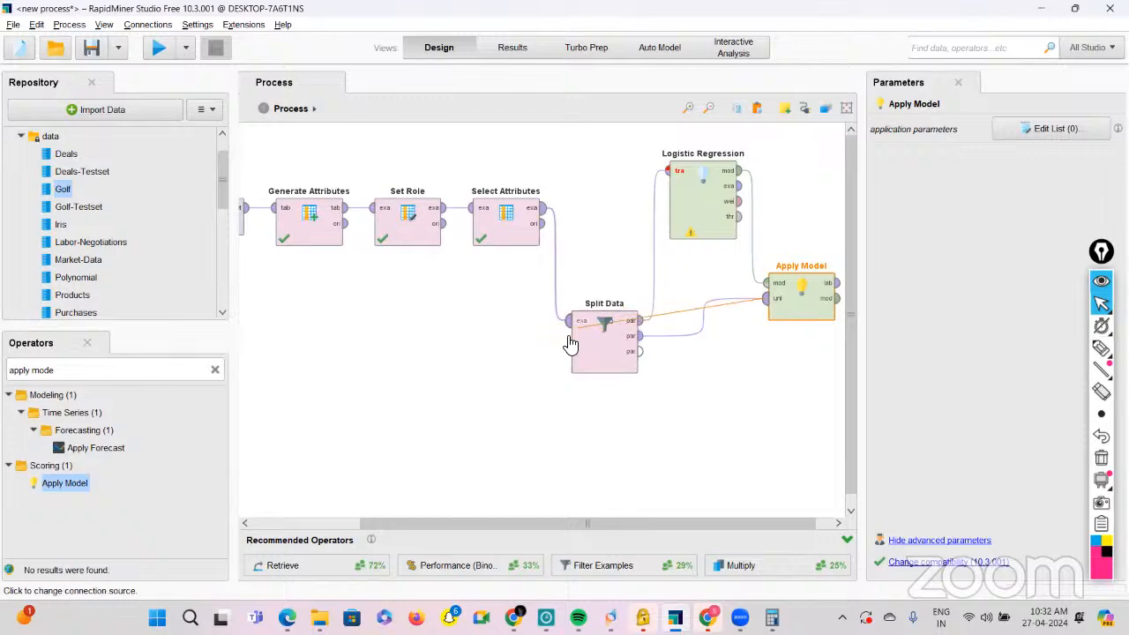
{"action": "left_click", "coordinate": [784, 313]}
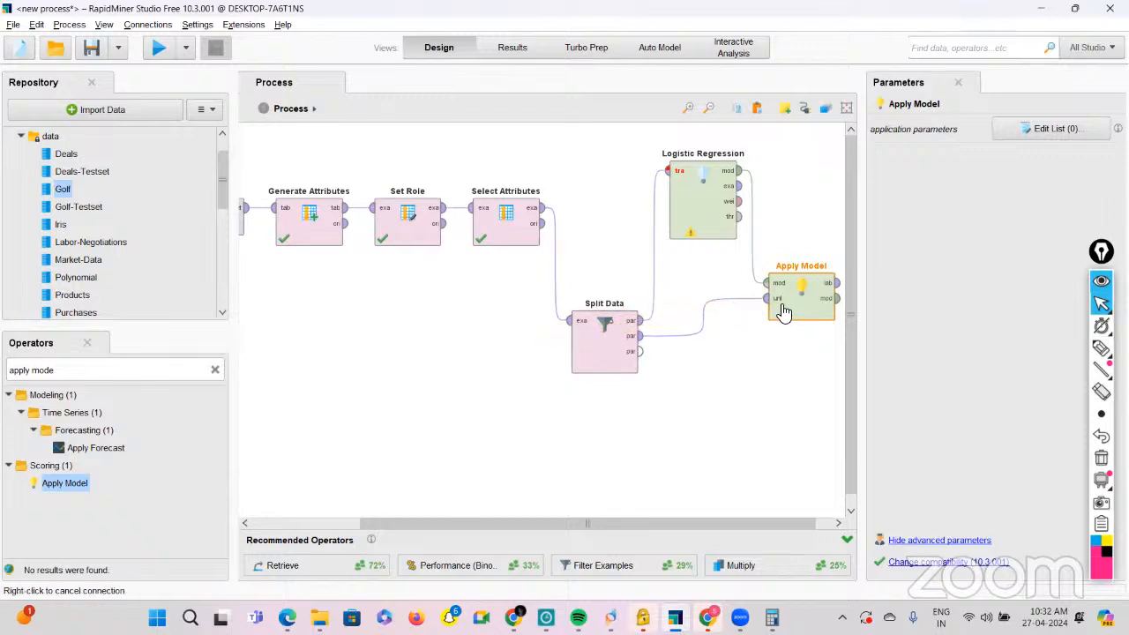
Add a Performance (Binominal Classification) operator and connect Apply Model's labelled data output to it.
{"action": "left_click_drag", "start_coordinate": [413, 566], "coordinate": [774, 208]}
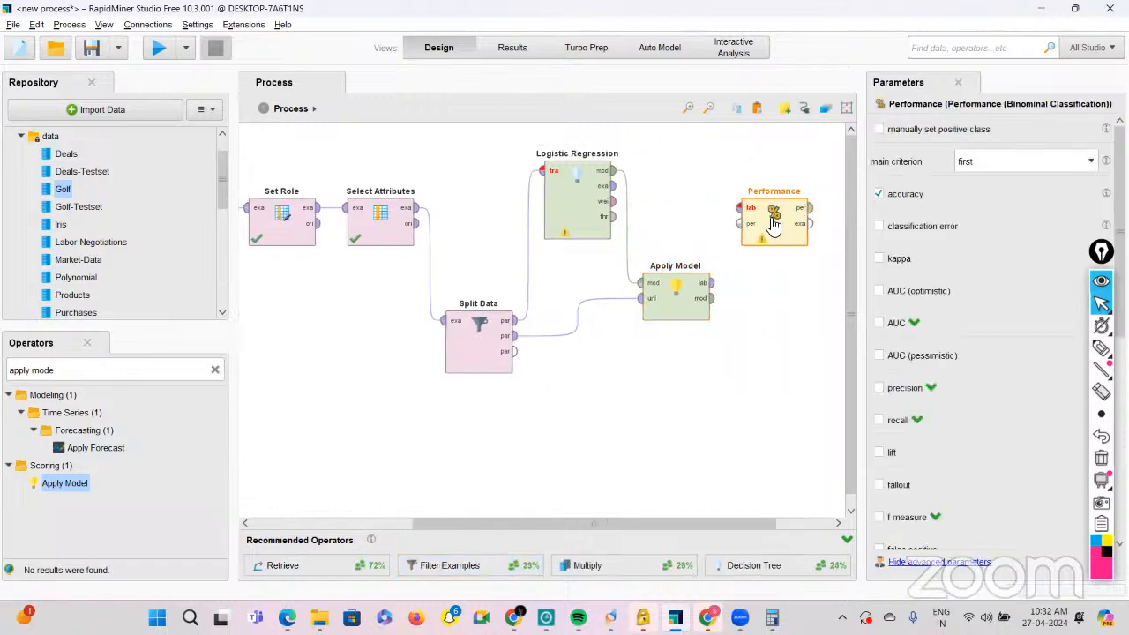
{"action": "left_click", "coordinate": [710, 284]}
{"action": "left_click", "coordinate": [740, 208]}
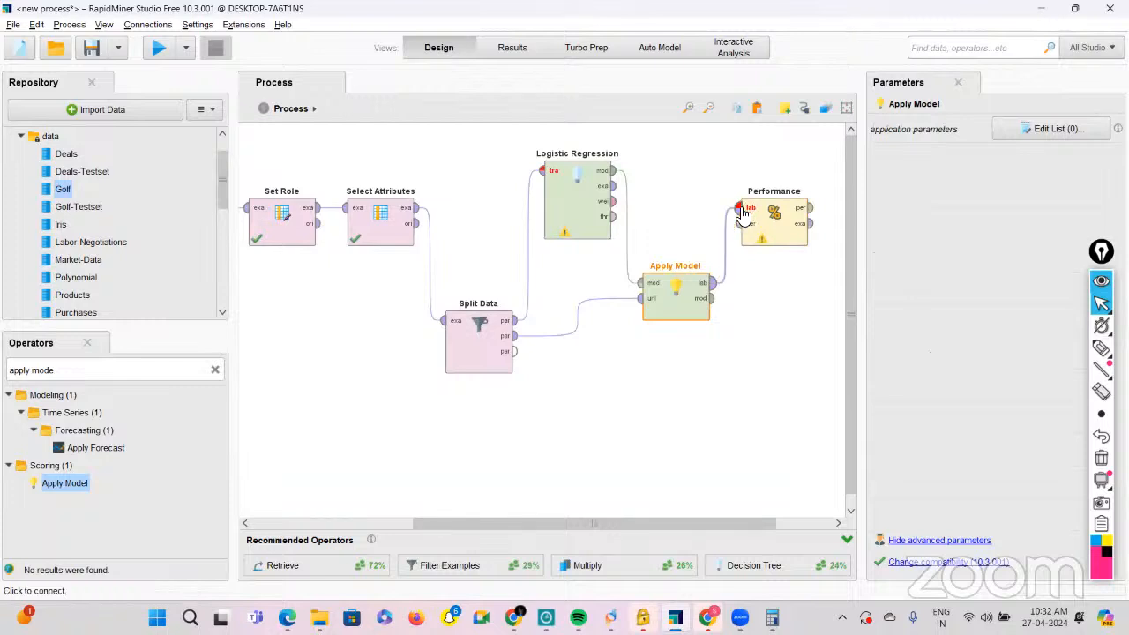
Connect the performance and example set outputs of the Performance operator to the first two process results.
{"action": "left_click", "coordinate": [811, 209]}
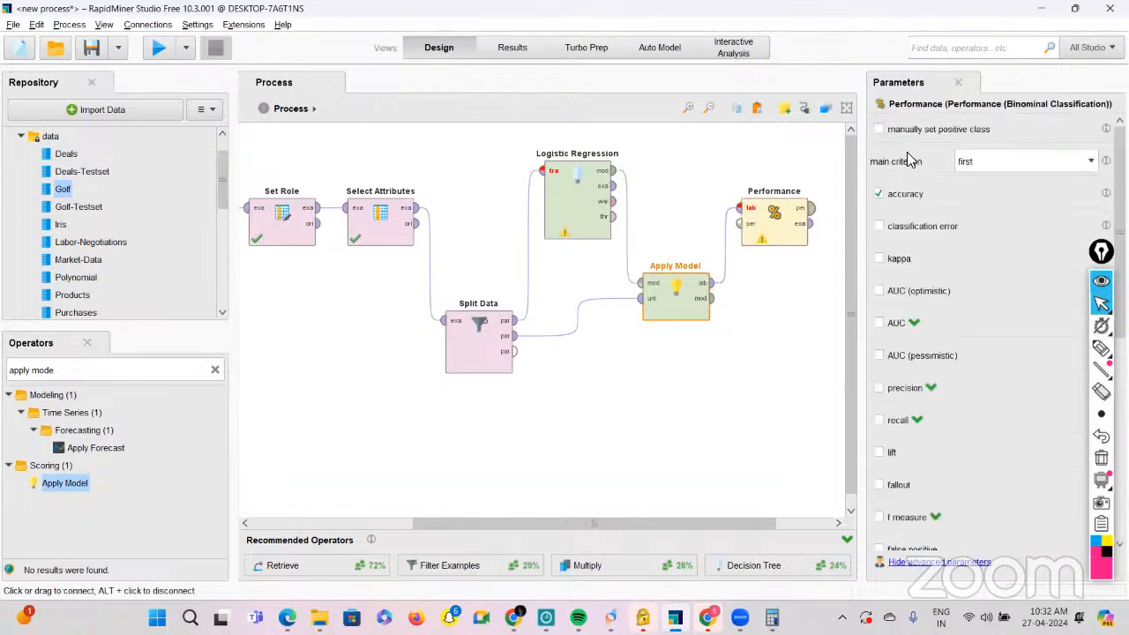
{"action": "left_click", "coordinate": [839, 170]}
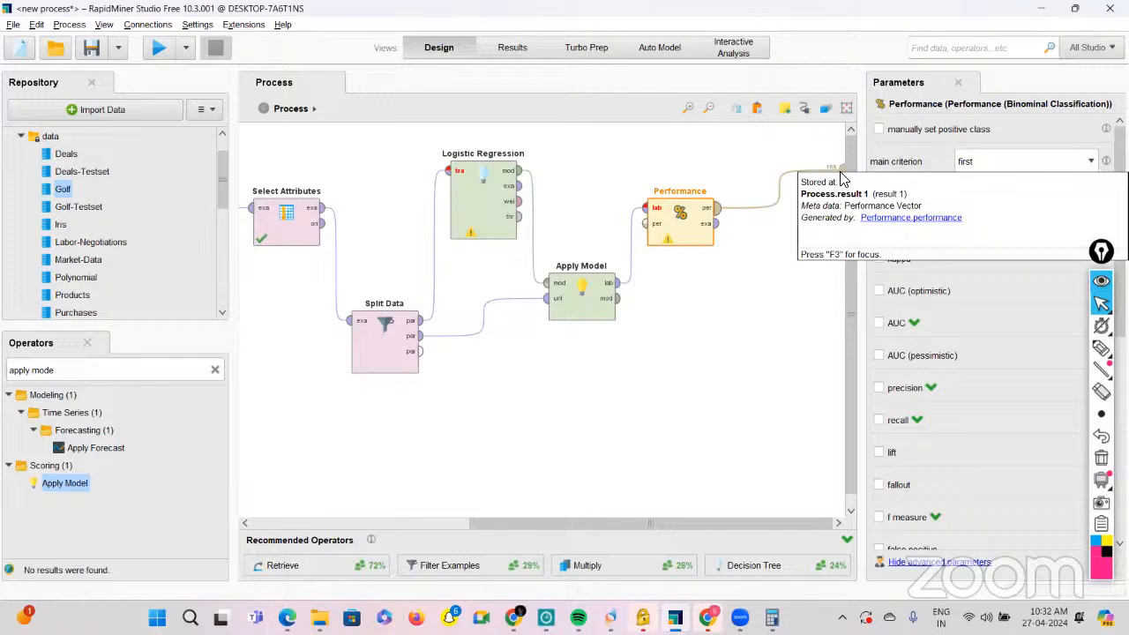
{"action": "left_click", "coordinate": [716, 223]}
{"action": "left_click", "coordinate": [842, 185]}
Run the process and view the predictions and the performance accuracy table.
{"action": "scroll", "coordinate": [409, 282], "scroll_direction": "left", "scroll_amount": 5}
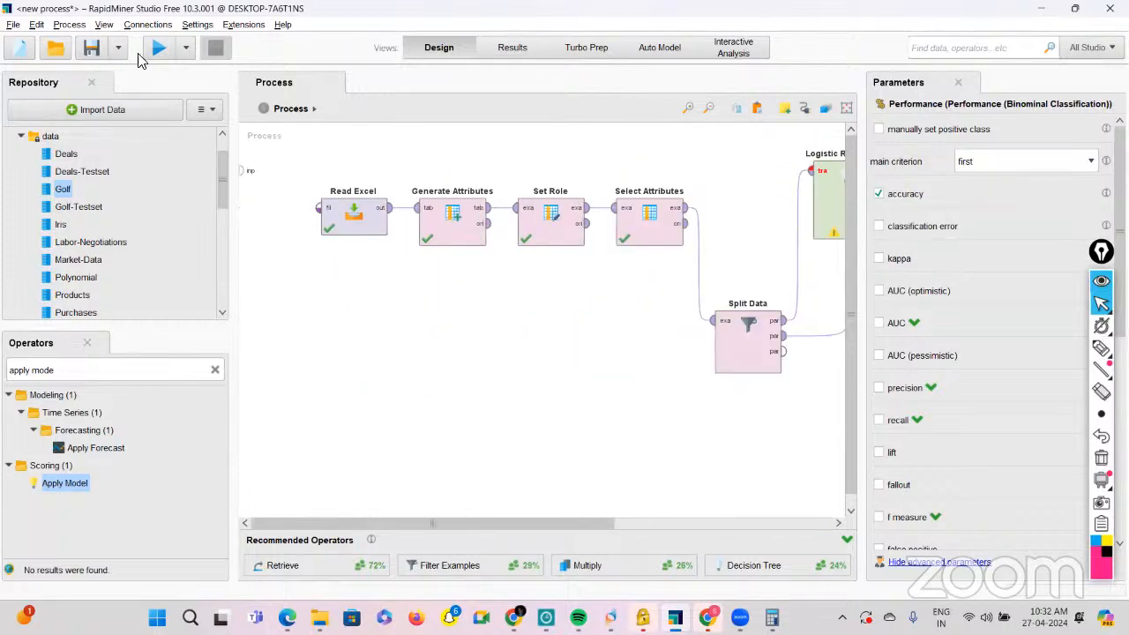
{"action": "left_click", "coordinate": [157, 52]}
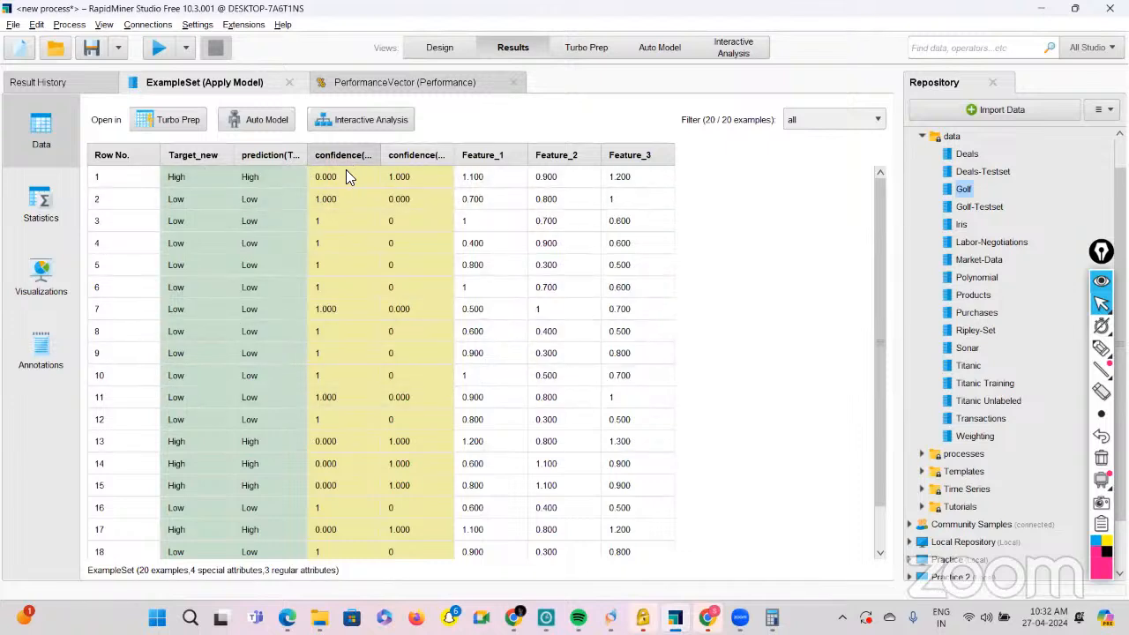
{"action": "left_click", "coordinate": [375, 88]}
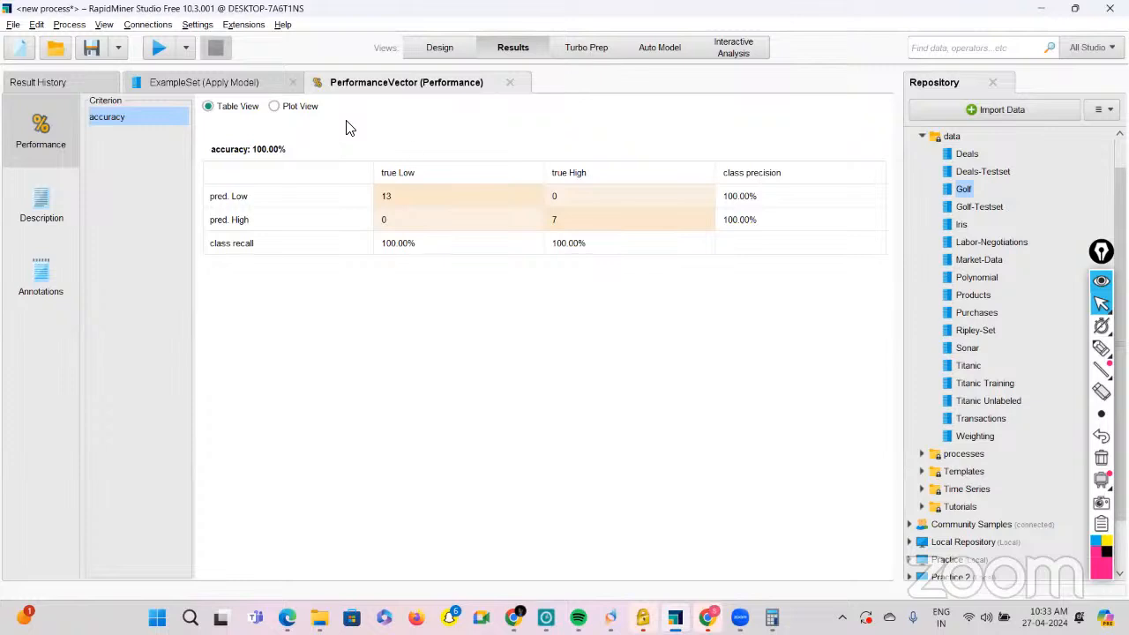
Return to the process design and delete all operators from the process.
{"action": "left_click", "coordinate": [407, 57]}
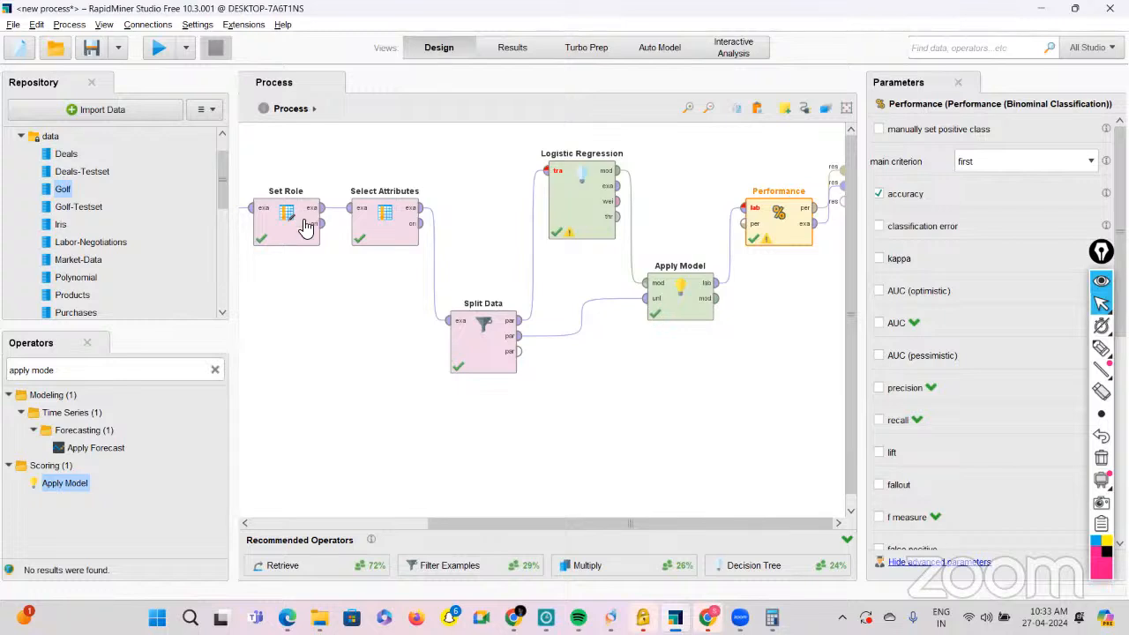
{"action": "left_click_drag", "start_coordinate": [258, 143], "coordinate": [816, 423]}
{"action": "key", "text": "Delete"}
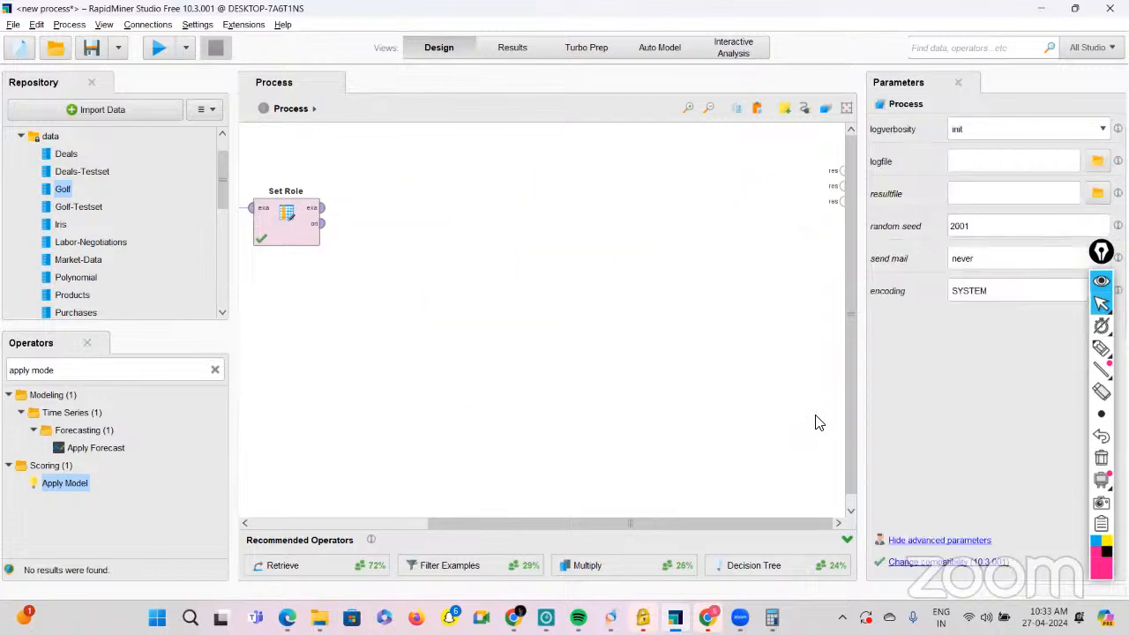
{"action": "left_click_drag", "start_coordinate": [282, 145], "coordinate": [682, 347]}
{"action": "key", "text": "Delete"}
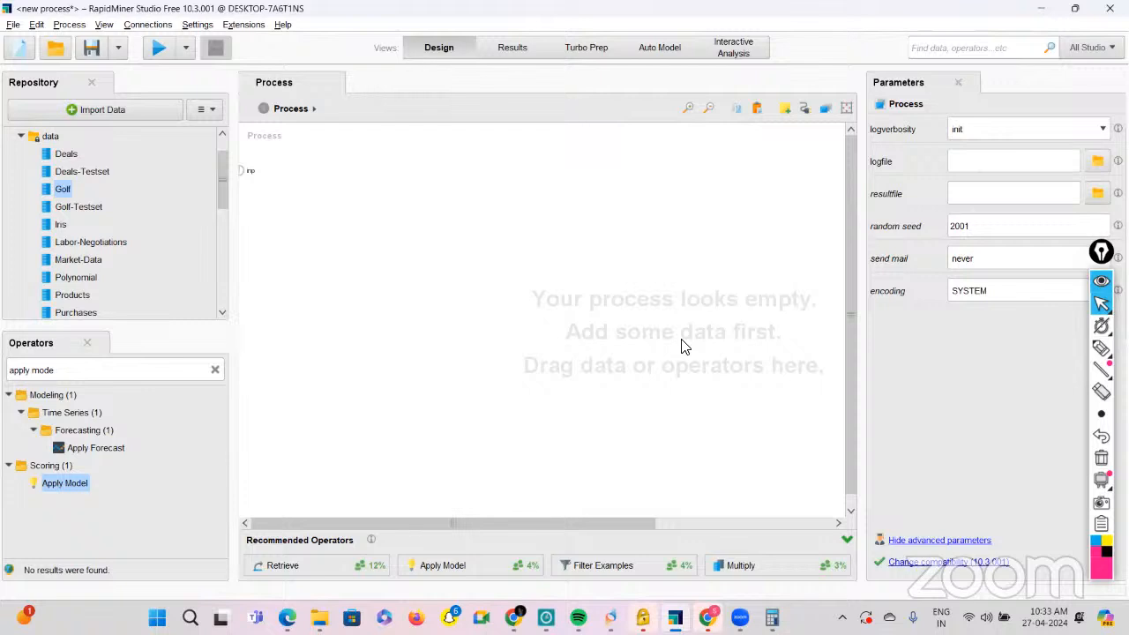
Open the Apply Model operator's information, read through its description down to the tutorial section, and close it.
{"action": "left_click_drag", "start_coordinate": [85, 482], "coordinate": [81, 486]}
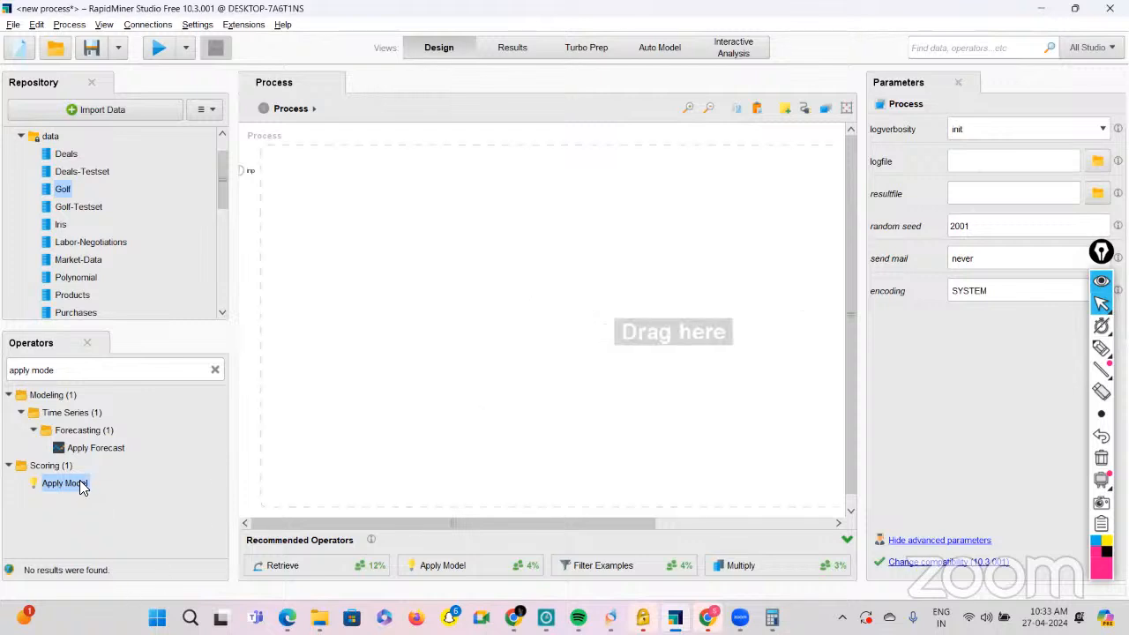
{"action": "right_click", "coordinate": [81, 486]}
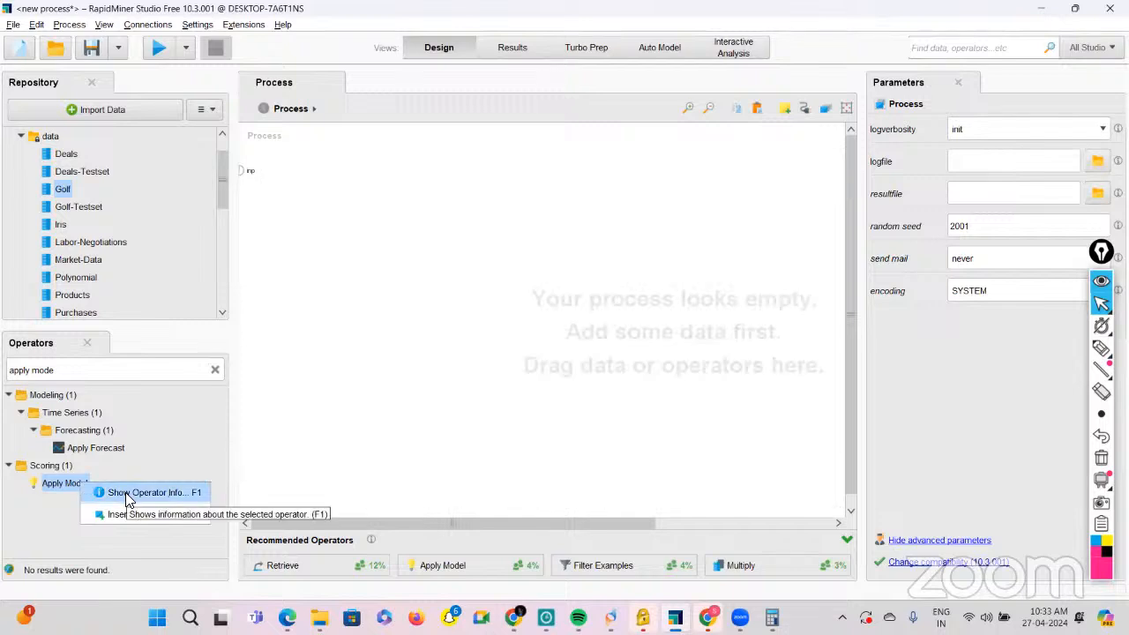
{"action": "left_click", "coordinate": [126, 494]}
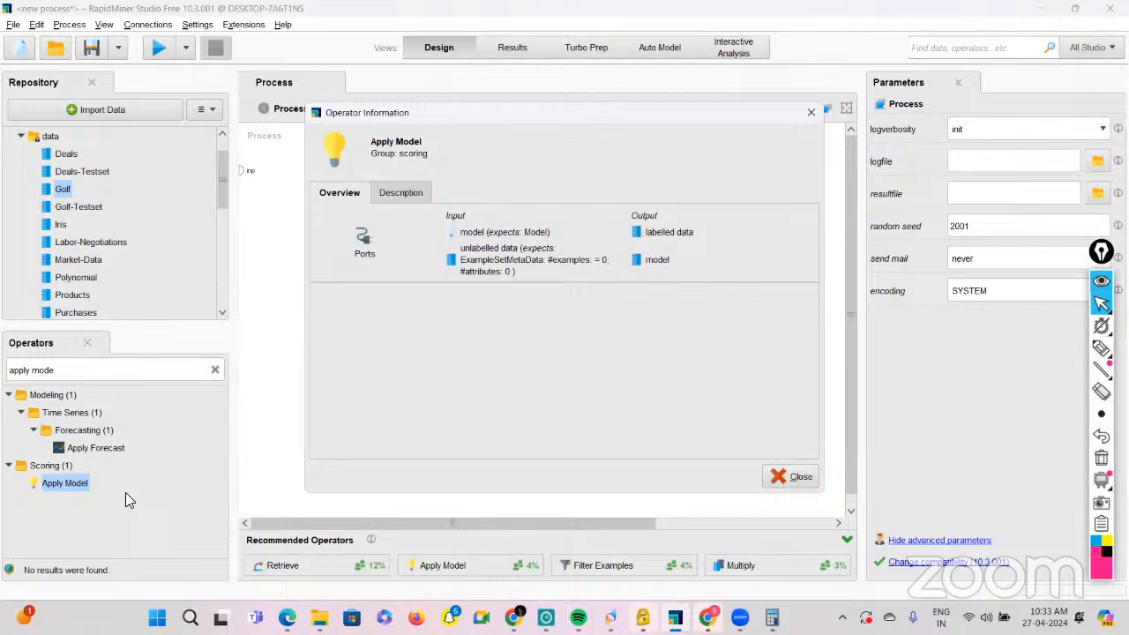
{"action": "left_click", "coordinate": [399, 198]}
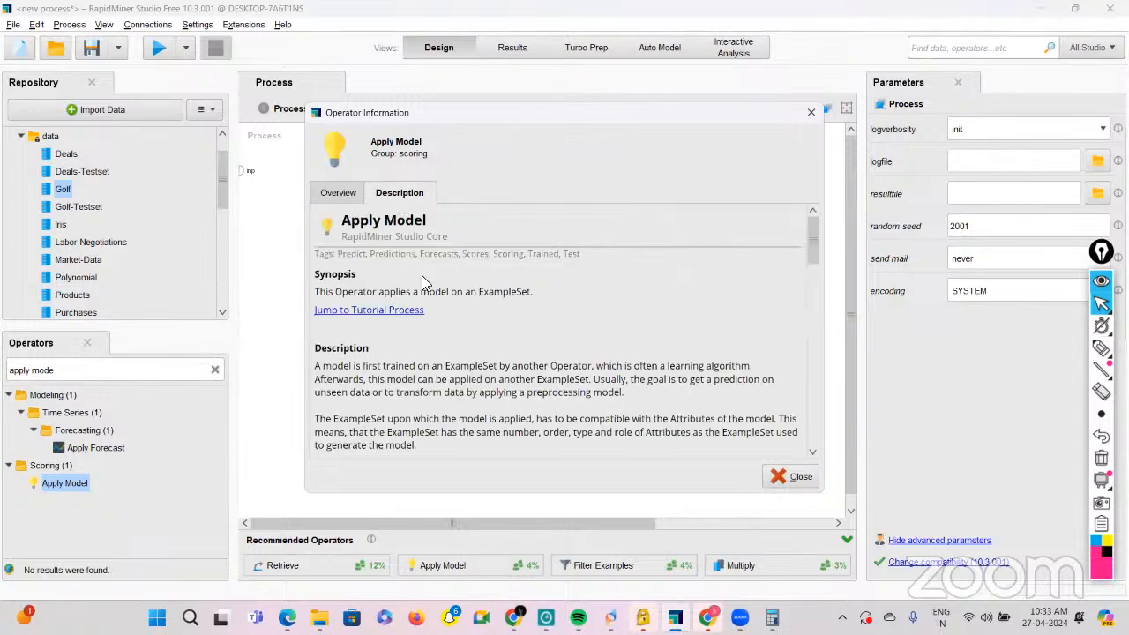
{"action": "scroll", "coordinate": [422, 282], "scroll_direction": "down", "scroll_amount": 1}
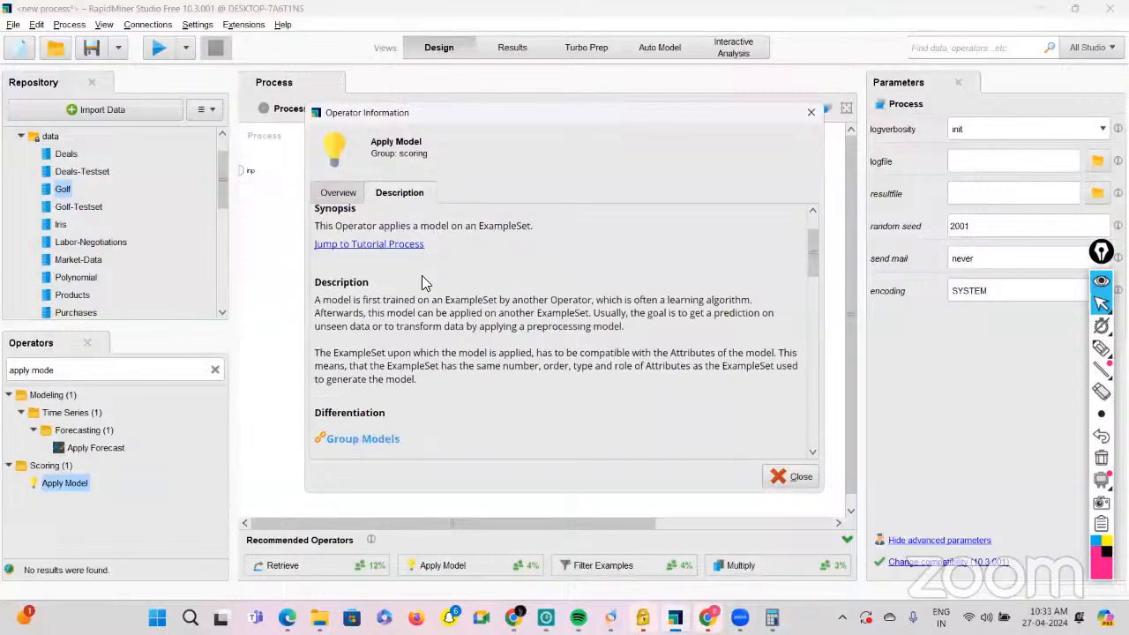
{"action": "scroll", "coordinate": [423, 282], "scroll_direction": "down", "scroll_amount": 1}
{"action": "scroll", "coordinate": [425, 275], "scroll_direction": "down", "scroll_amount": 2}
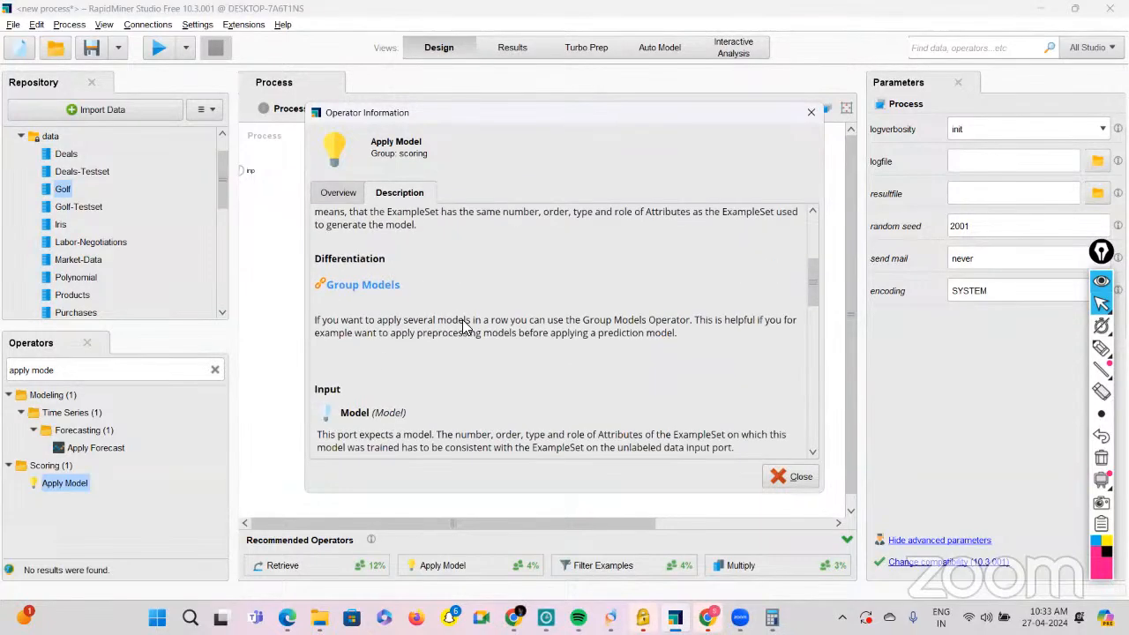
{"action": "scroll", "coordinate": [441, 379], "scroll_direction": "down", "scroll_amount": 1}
{"action": "scroll", "coordinate": [441, 380], "scroll_direction": "down", "scroll_amount": 1}
{"action": "scroll", "coordinate": [398, 367], "scroll_direction": "down", "scroll_amount": 5}
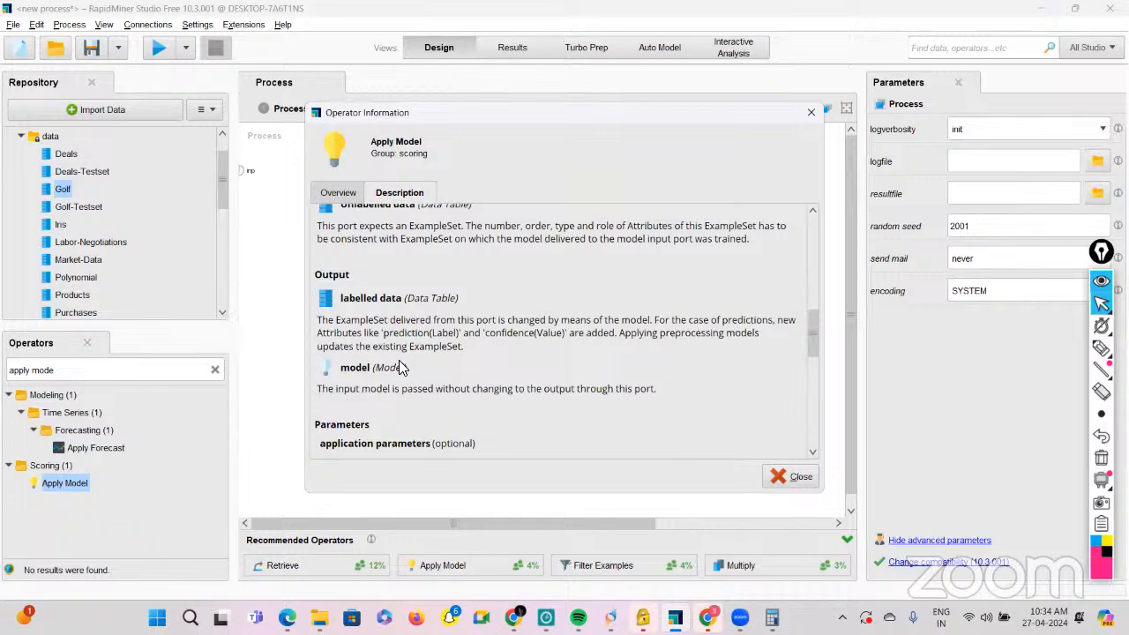
{"action": "scroll", "coordinate": [394, 314], "scroll_direction": "down", "scroll_amount": 1}
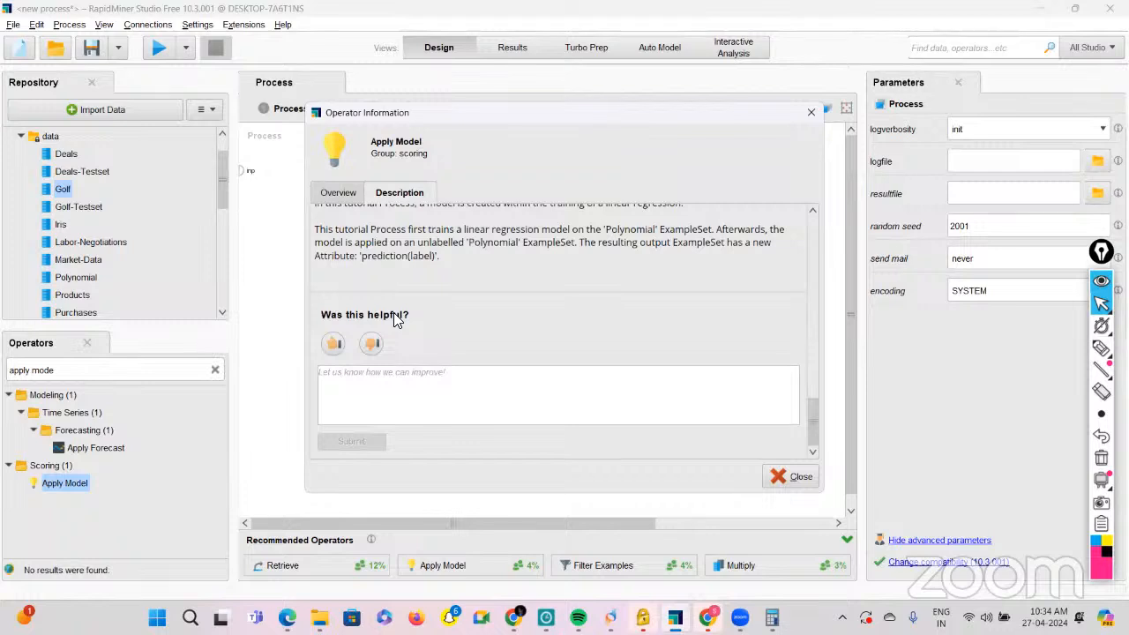
{"action": "left_click", "coordinate": [811, 113]}
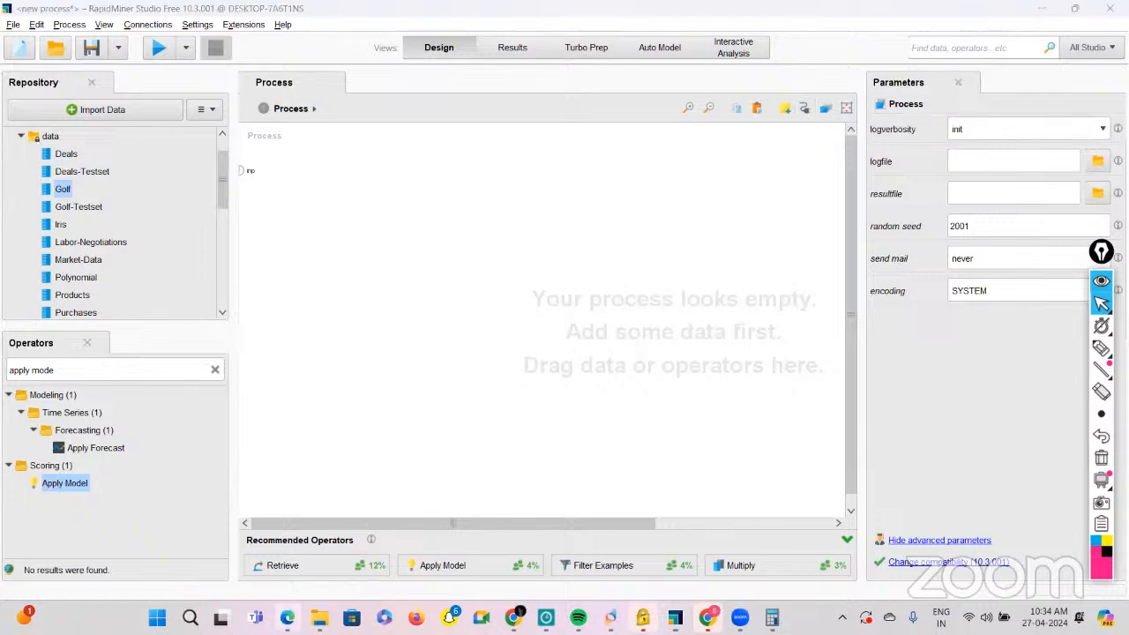
Switch to the browser's Rapid Miner course page and show the Module 06-b Deep Learning & AI - Part 1 presentation in full screen.
{"action": "key", "text": "alt+Tab"}
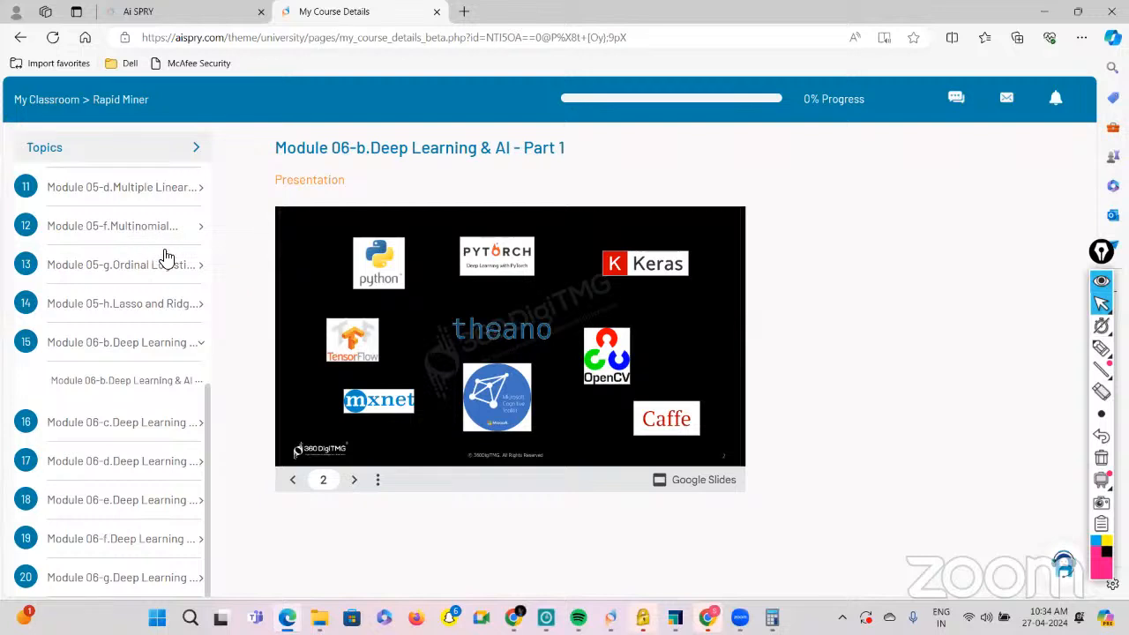
{"action": "scroll", "coordinate": [164, 254], "scroll_direction": "up", "scroll_amount": 2}
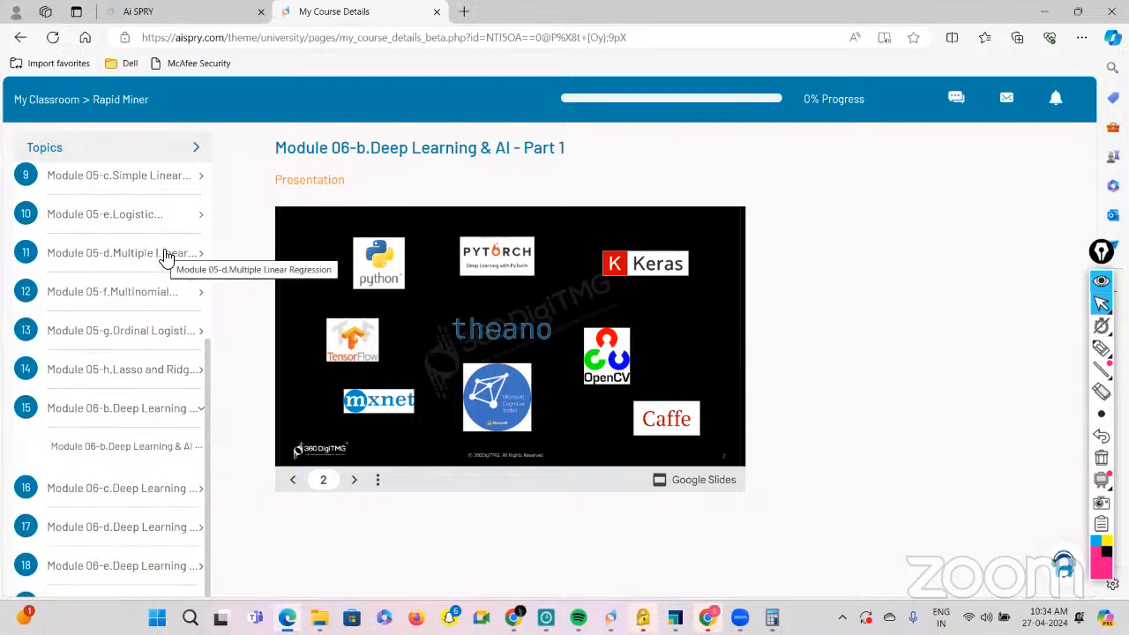
{"action": "scroll", "coordinate": [164, 255], "scroll_direction": "down", "scroll_amount": 3}
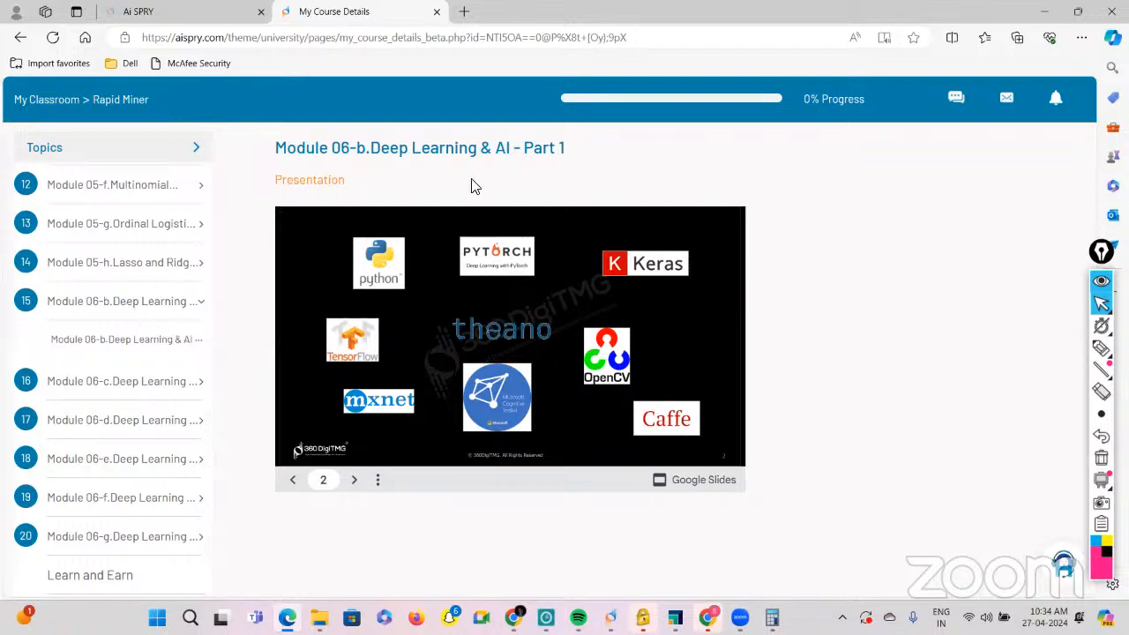
{"action": "left_click", "coordinate": [1098, 349]}
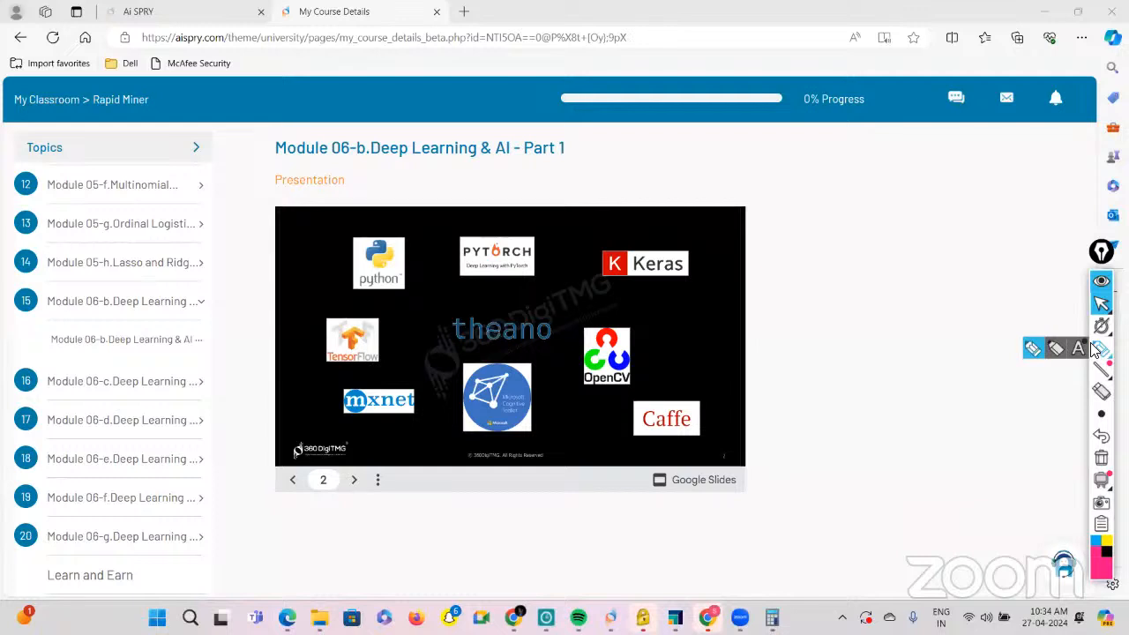
{"action": "left_click", "coordinate": [1098, 348]}
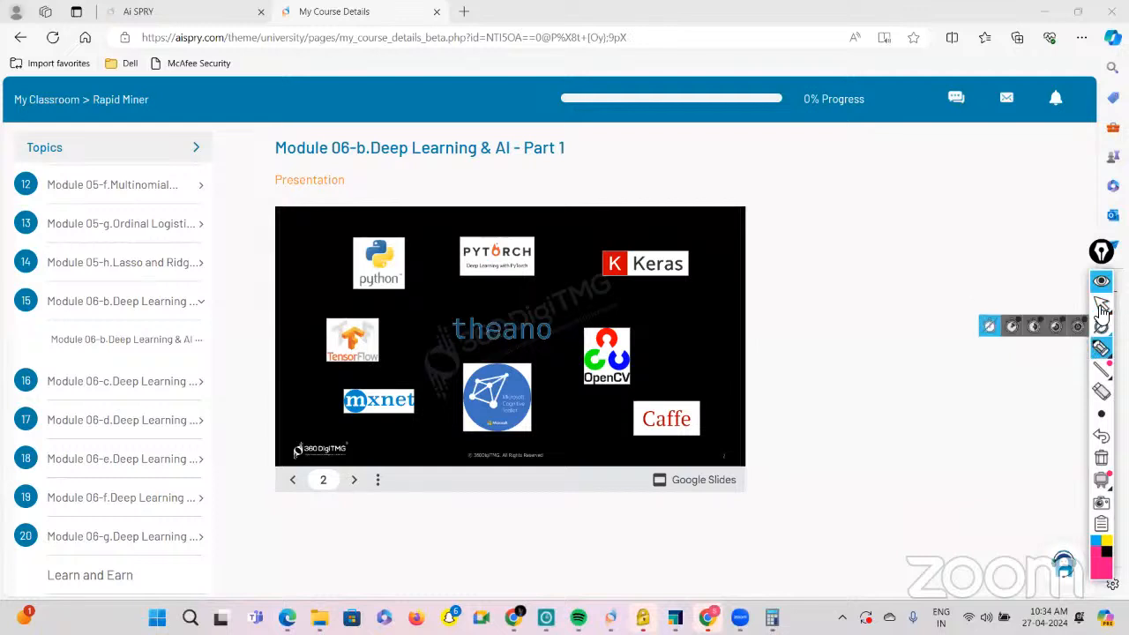
{"action": "left_click", "coordinate": [1102, 306]}
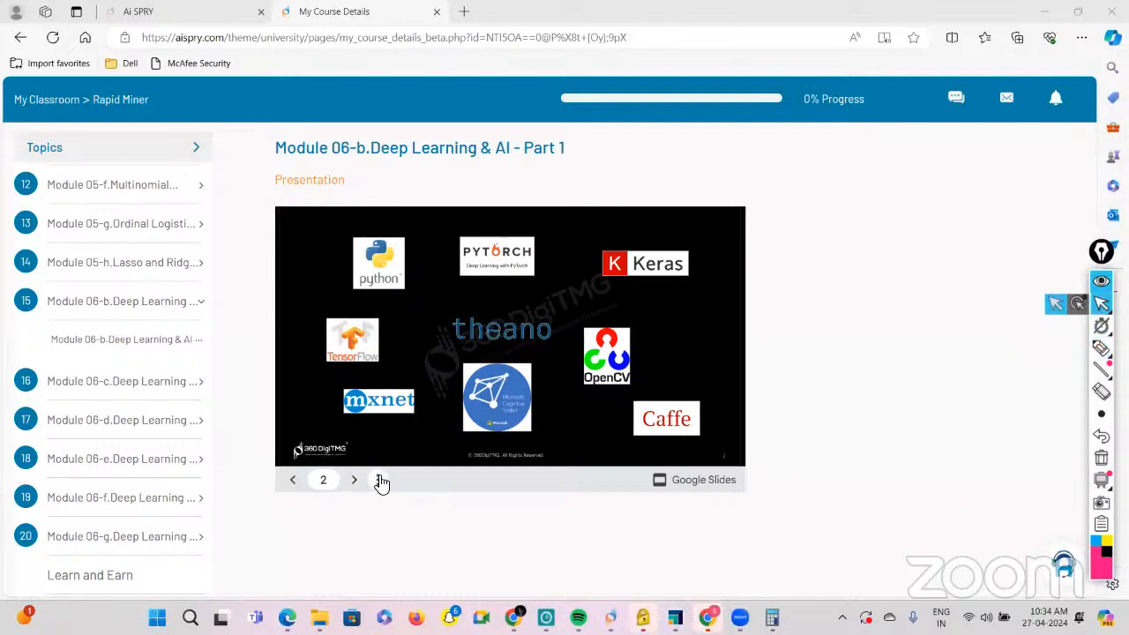
{"action": "left_click", "coordinate": [379, 481]}
{"action": "left_click", "coordinate": [433, 385]}
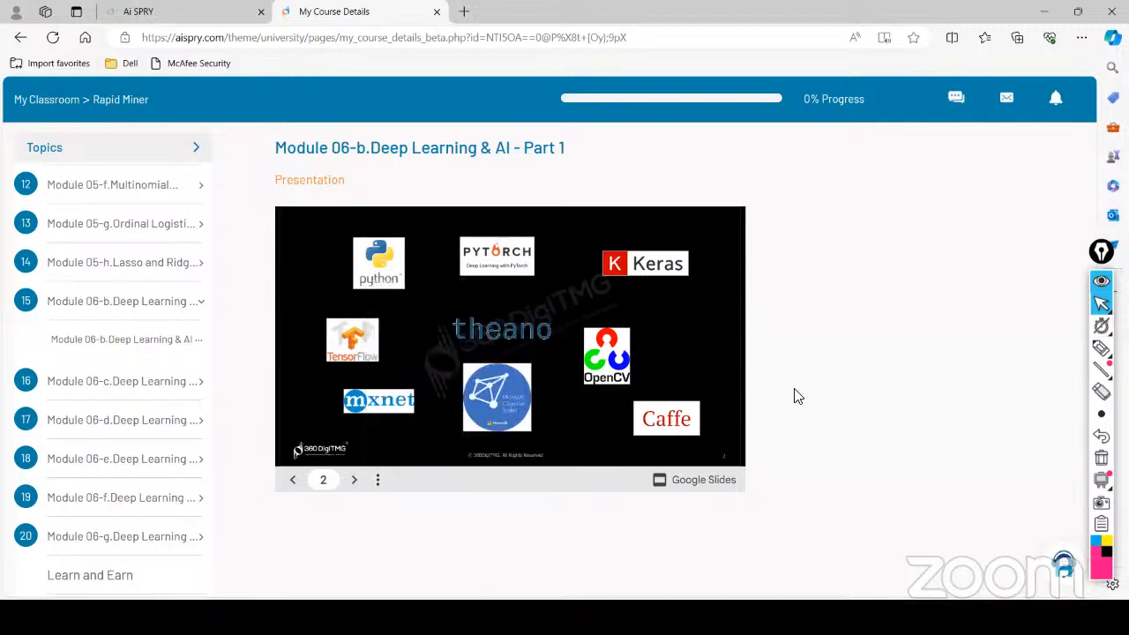
Clear the stray pen mark and handwrite a circled "AI" with an arrow to "deep learning" in pink below the Keras logo.
{"action": "left_click", "coordinate": [1103, 350]}
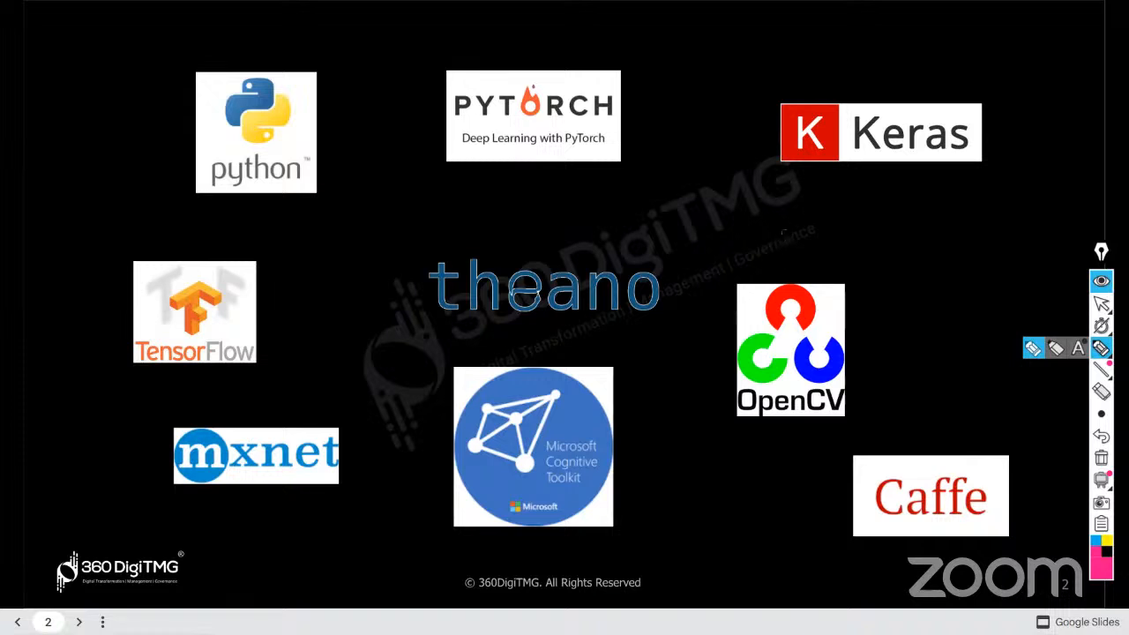
{"action": "left_click_drag", "start_coordinate": [704, 144], "coordinate": [691, 151]}
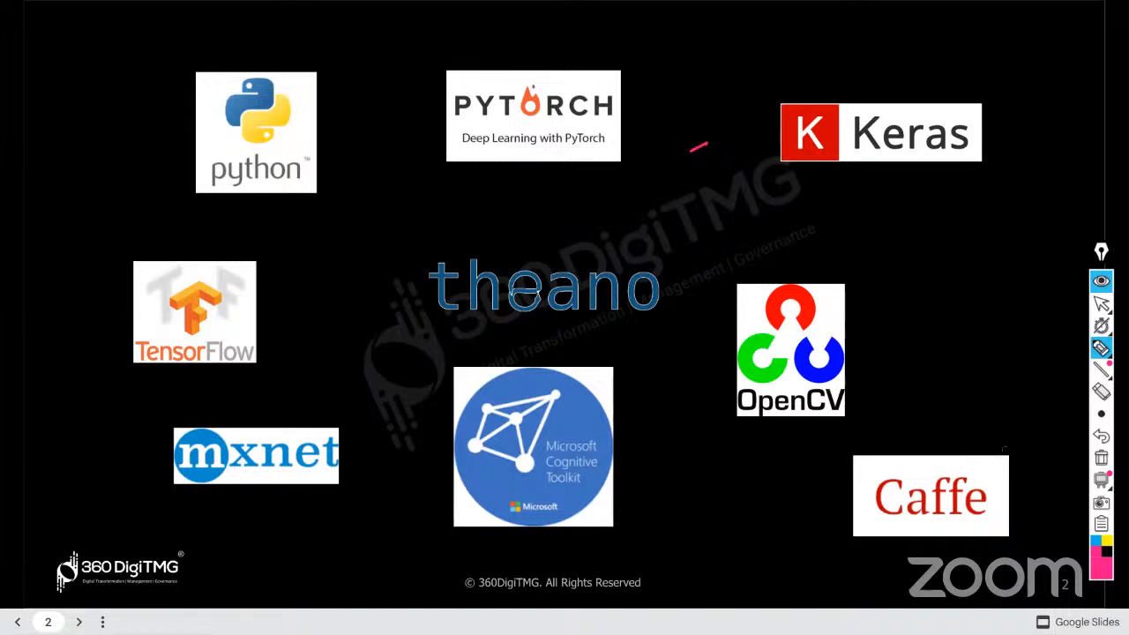
{"action": "left_click", "coordinate": [1101, 456]}
{"action": "mouse_move", "coordinate": [764, 198]}
{"action": "left_mouse_down"}
{"action": "mouse_move", "coordinate": [762, 211]}
{"action": "mouse_move", "coordinate": [794, 215]}
{"action": "mouse_move", "coordinate": [799, 184]}
{"action": "mouse_move", "coordinate": [827, 204]}
{"action": "left_mouse_up"}
{"action": "mouse_move", "coordinate": [827, 205]}
{"action": "left_mouse_down"}
{"action": "mouse_move", "coordinate": [820, 211]}
{"action": "mouse_move", "coordinate": [885, 210]}
{"action": "left_mouse_up"}
{"action": "left_click_drag", "start_coordinate": [889, 200], "coordinate": [944, 207]}
{"action": "mouse_move", "coordinate": [948, 204]}
{"action": "left_mouse_down"}
{"action": "mouse_move", "coordinate": [1006, 191]}
{"action": "mouse_move", "coordinate": [1004, 224]}
{"action": "mouse_move", "coordinate": [1021, 200]}
{"action": "left_mouse_up"}
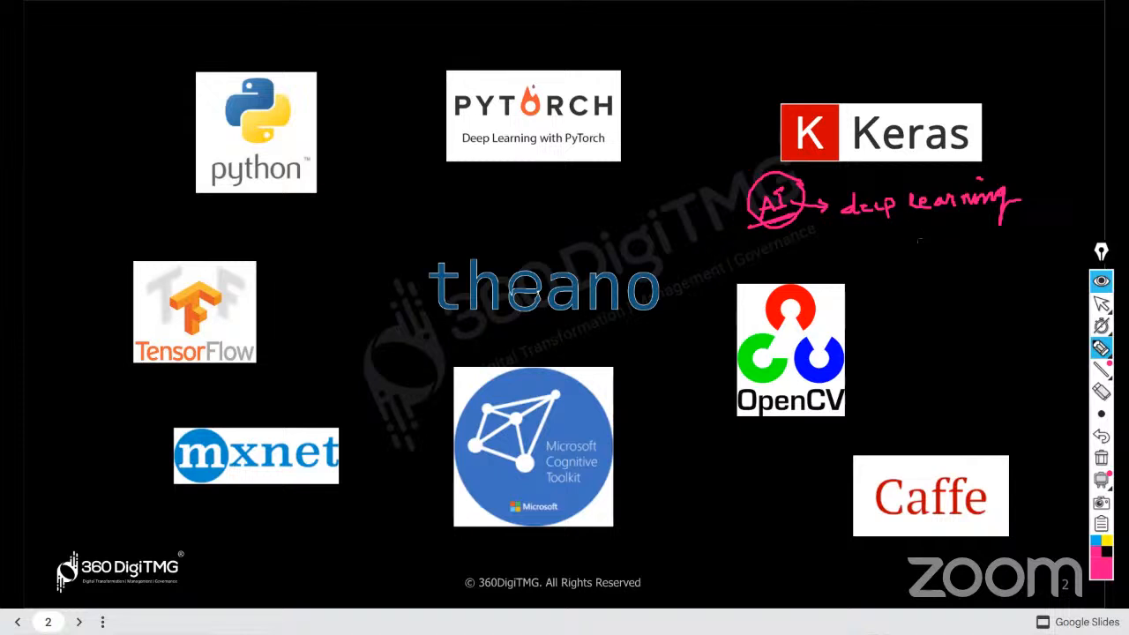
Handwrite "Audios", "images" and "textual data" below "deep learning", link them with a curved arrow, and underline "learning".
{"action": "mouse_move", "coordinate": [898, 257]}
{"action": "left_mouse_down"}
{"action": "mouse_move", "coordinate": [940, 240]}
{"action": "mouse_move", "coordinate": [943, 254]}
{"action": "mouse_move", "coordinate": [972, 256]}
{"action": "mouse_move", "coordinate": [921, 284]}
{"action": "mouse_move", "coordinate": [963, 277]}
{"action": "mouse_move", "coordinate": [979, 282]}
{"action": "mouse_move", "coordinate": [958, 305]}
{"action": "mouse_move", "coordinate": [989, 303]}
{"action": "left_mouse_up"}
{"action": "left_click_drag", "start_coordinate": [873, 219], "coordinate": [885, 283]}
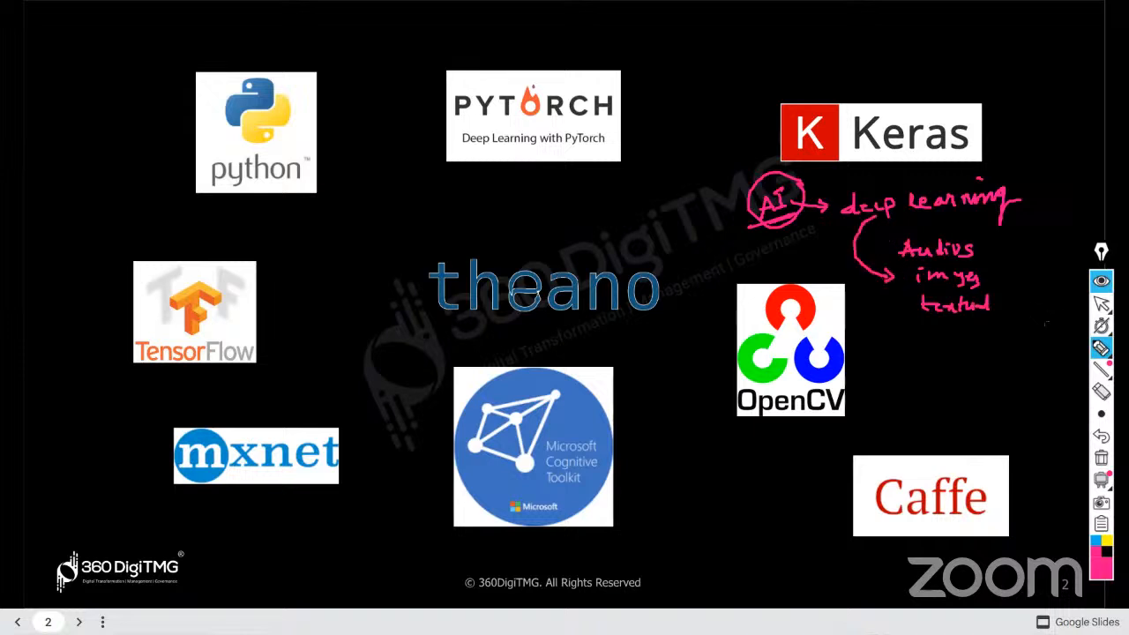
{"action": "left_click_drag", "start_coordinate": [1005, 304], "coordinate": [1065, 315]}
{"action": "left_click_drag", "start_coordinate": [902, 215], "coordinate": [963, 217]}
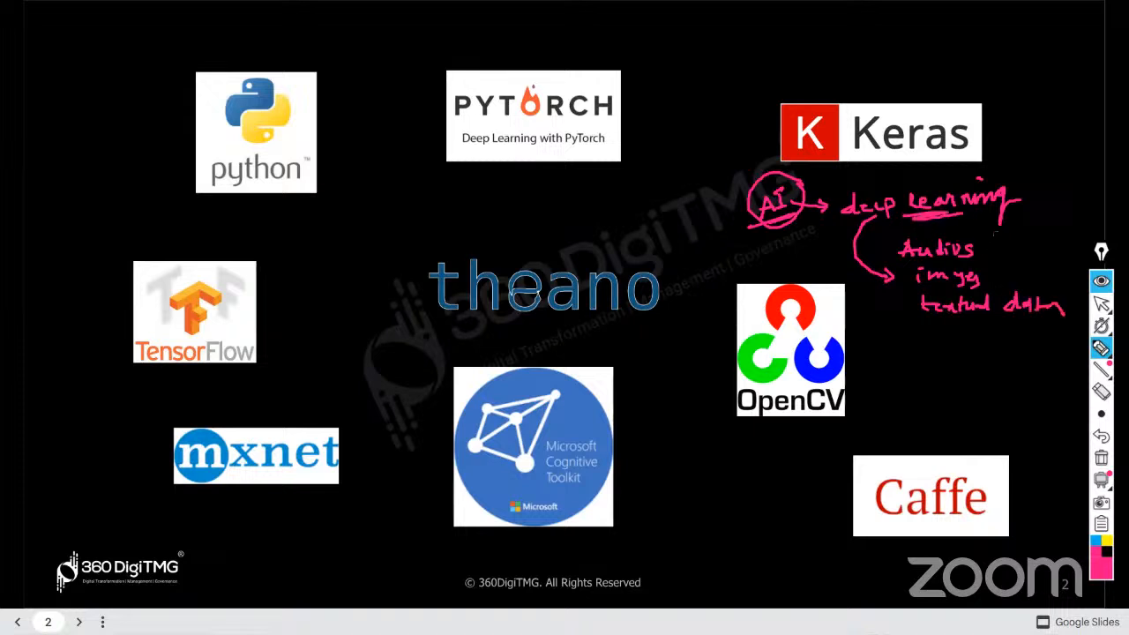